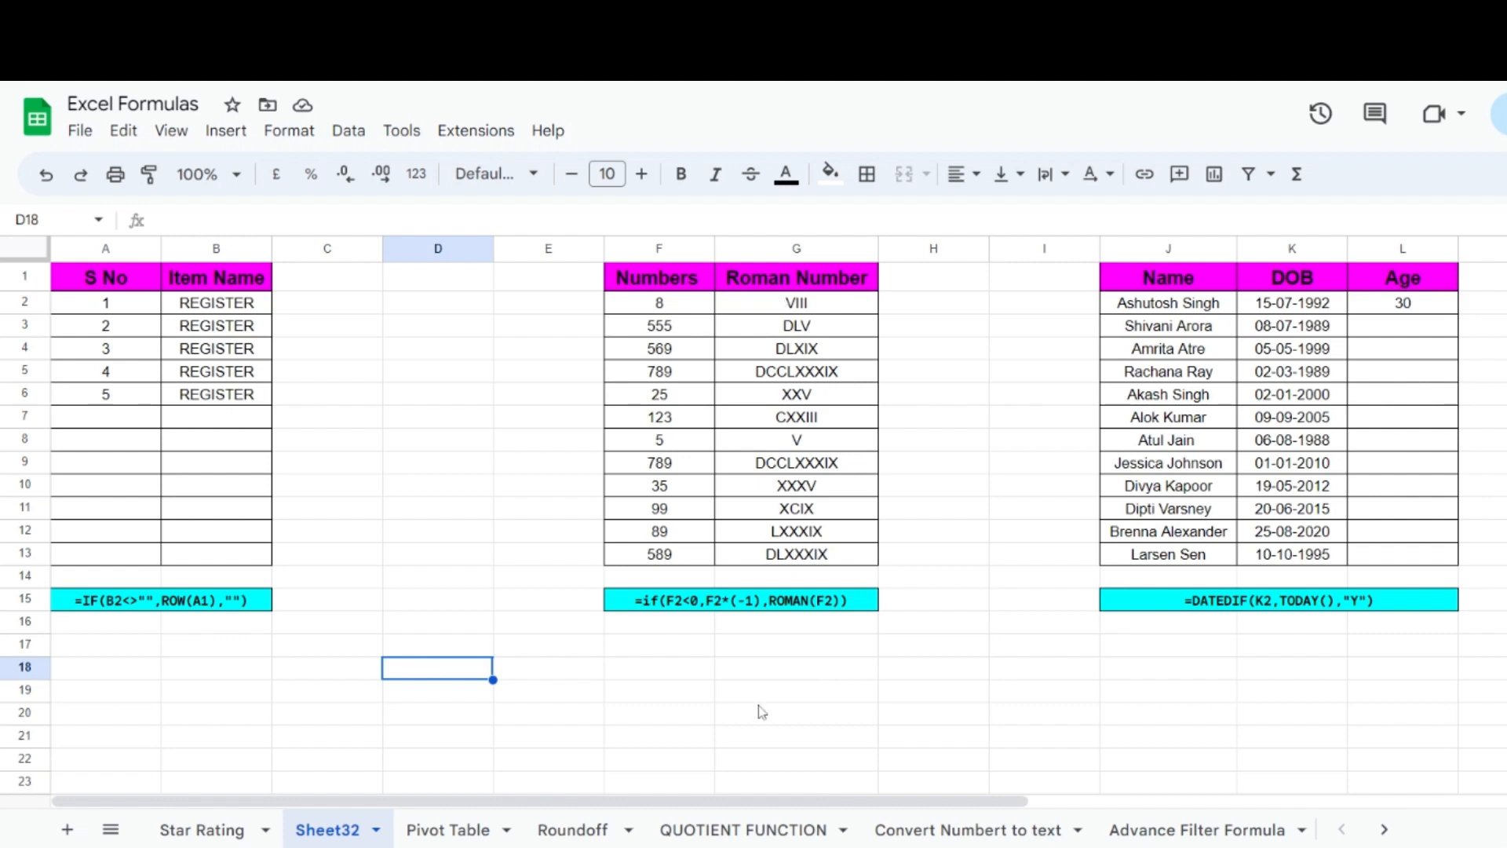
# Examine the sheet's example tables and formulas for serial numbers, Roman numerals, age, translation and weekday attendance
pyautogui.moveTo(821, 808); pyautogui.dragTo(841, 755)
pyautogui.click(140, 270)
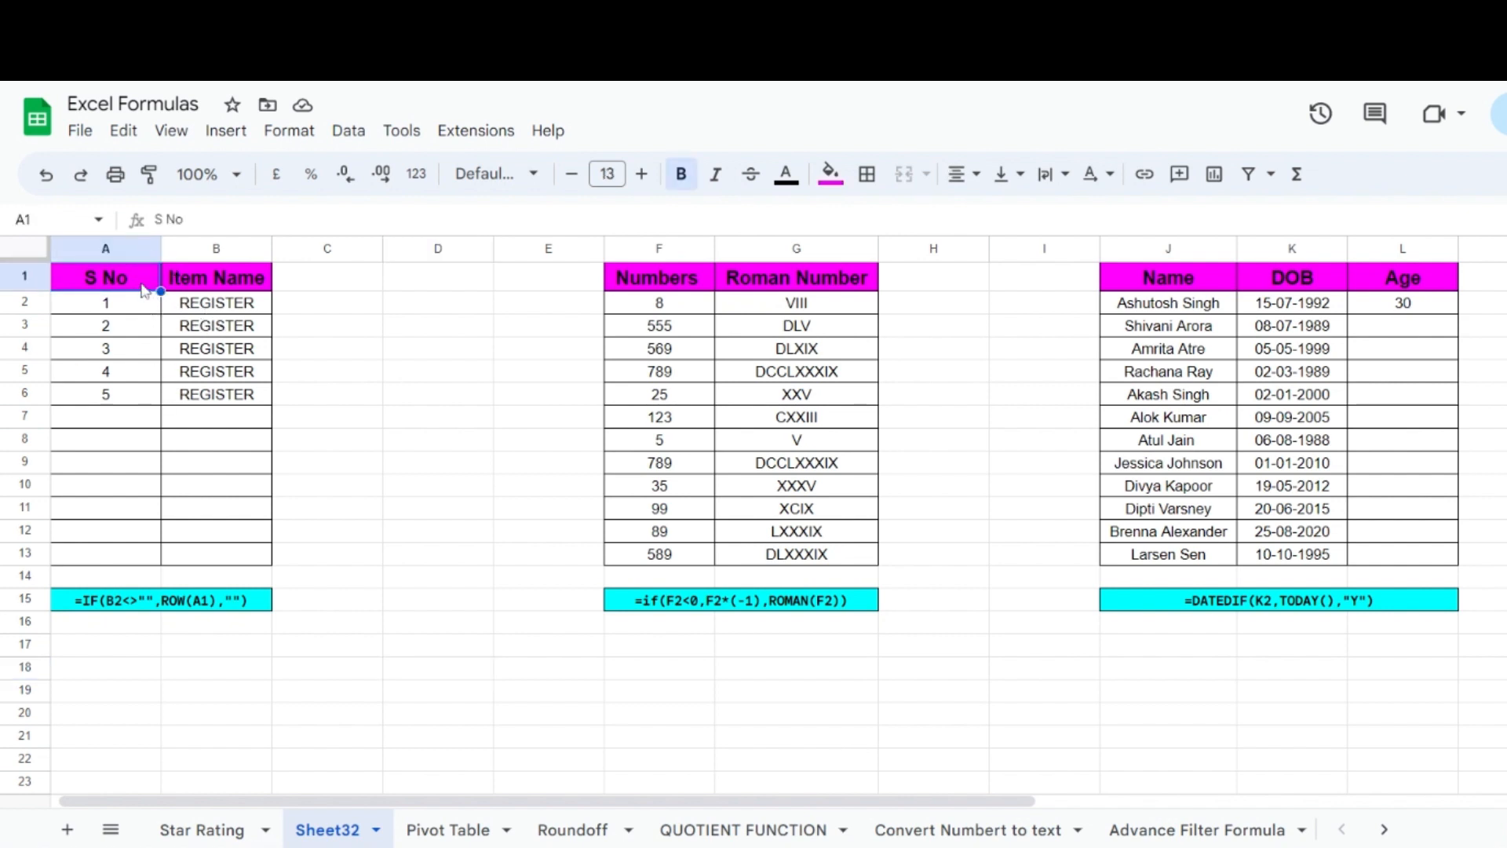
pyautogui.click(224, 286)
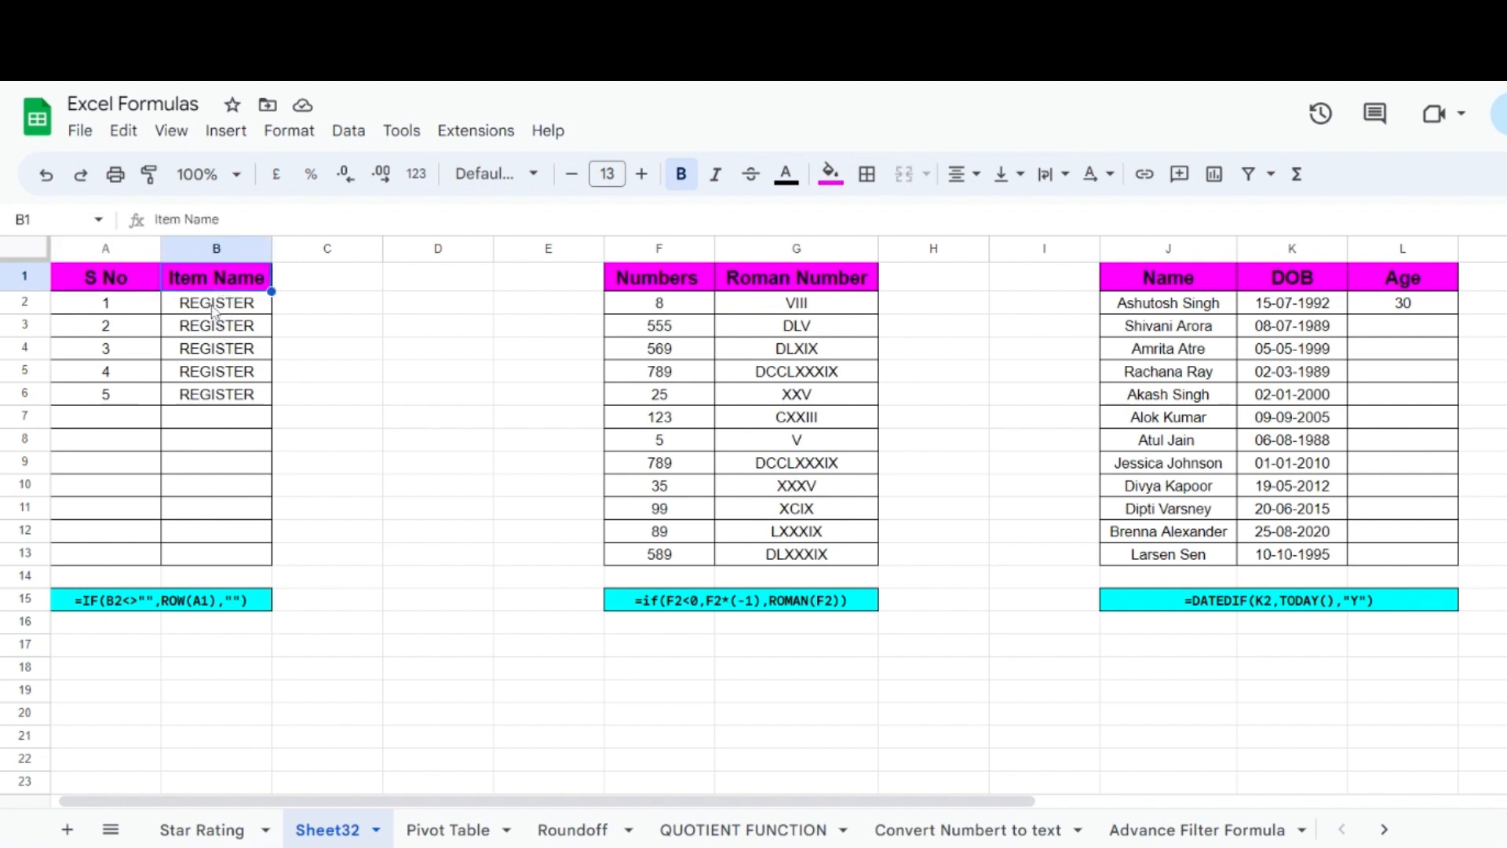
pyautogui.moveTo(219, 304); pyautogui.dragTo(219, 350)
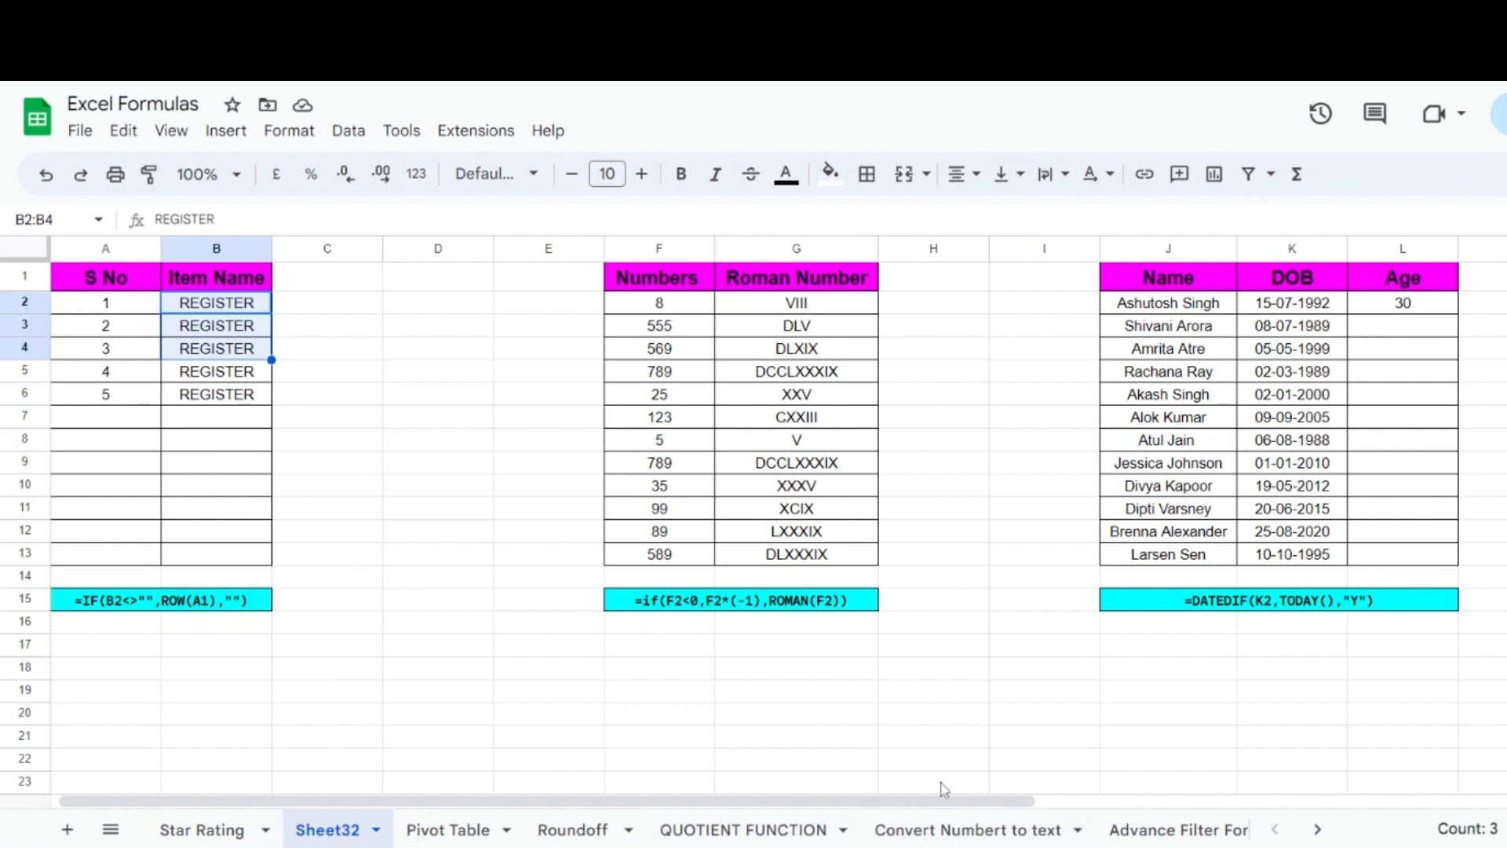
pyautogui.moveTo(951, 800); pyautogui.dragTo(1075, 808)
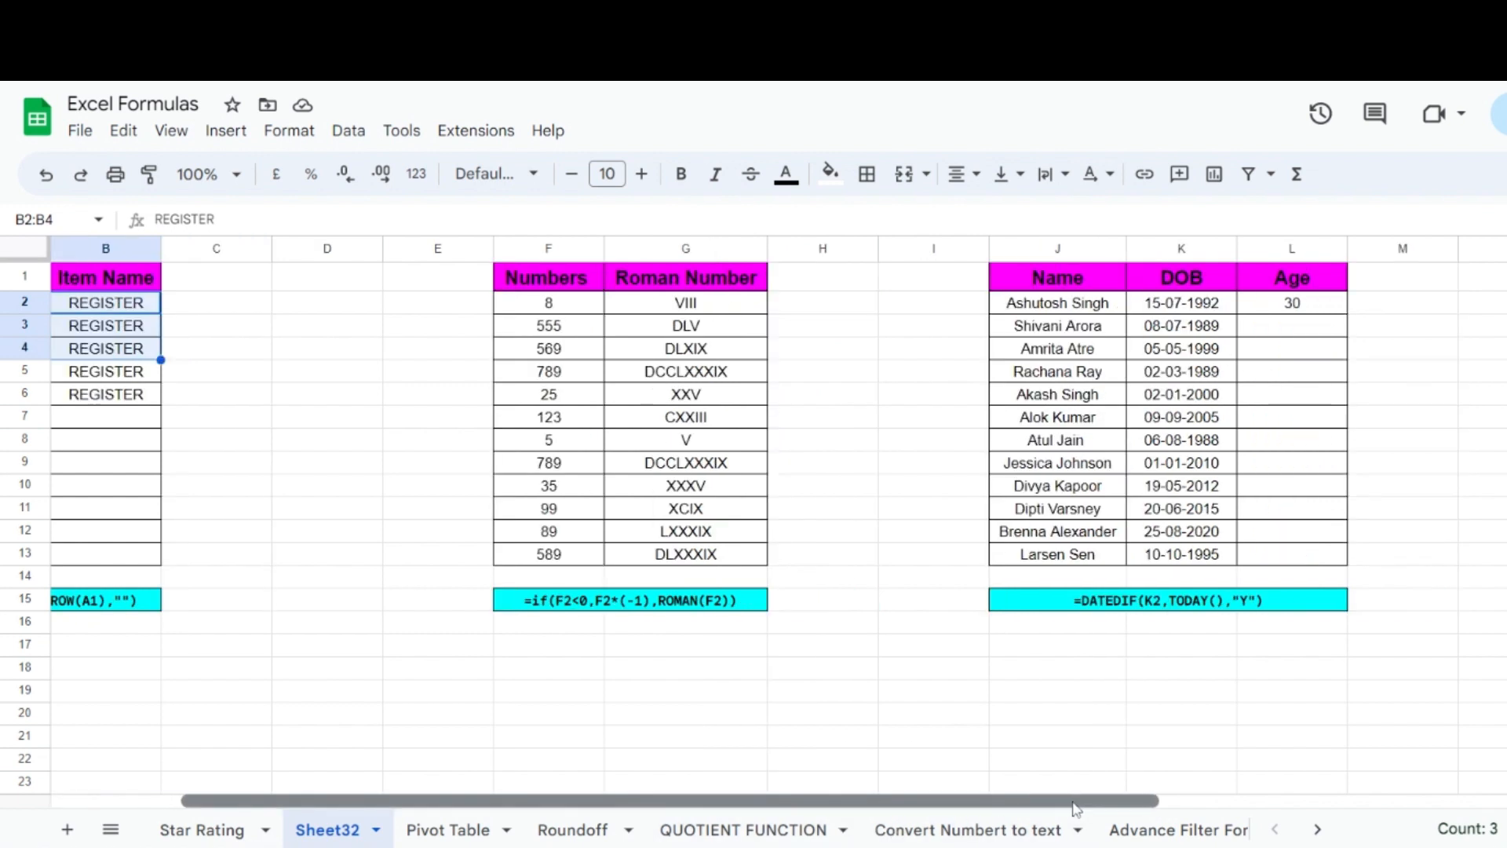
pyautogui.click(1070, 284)
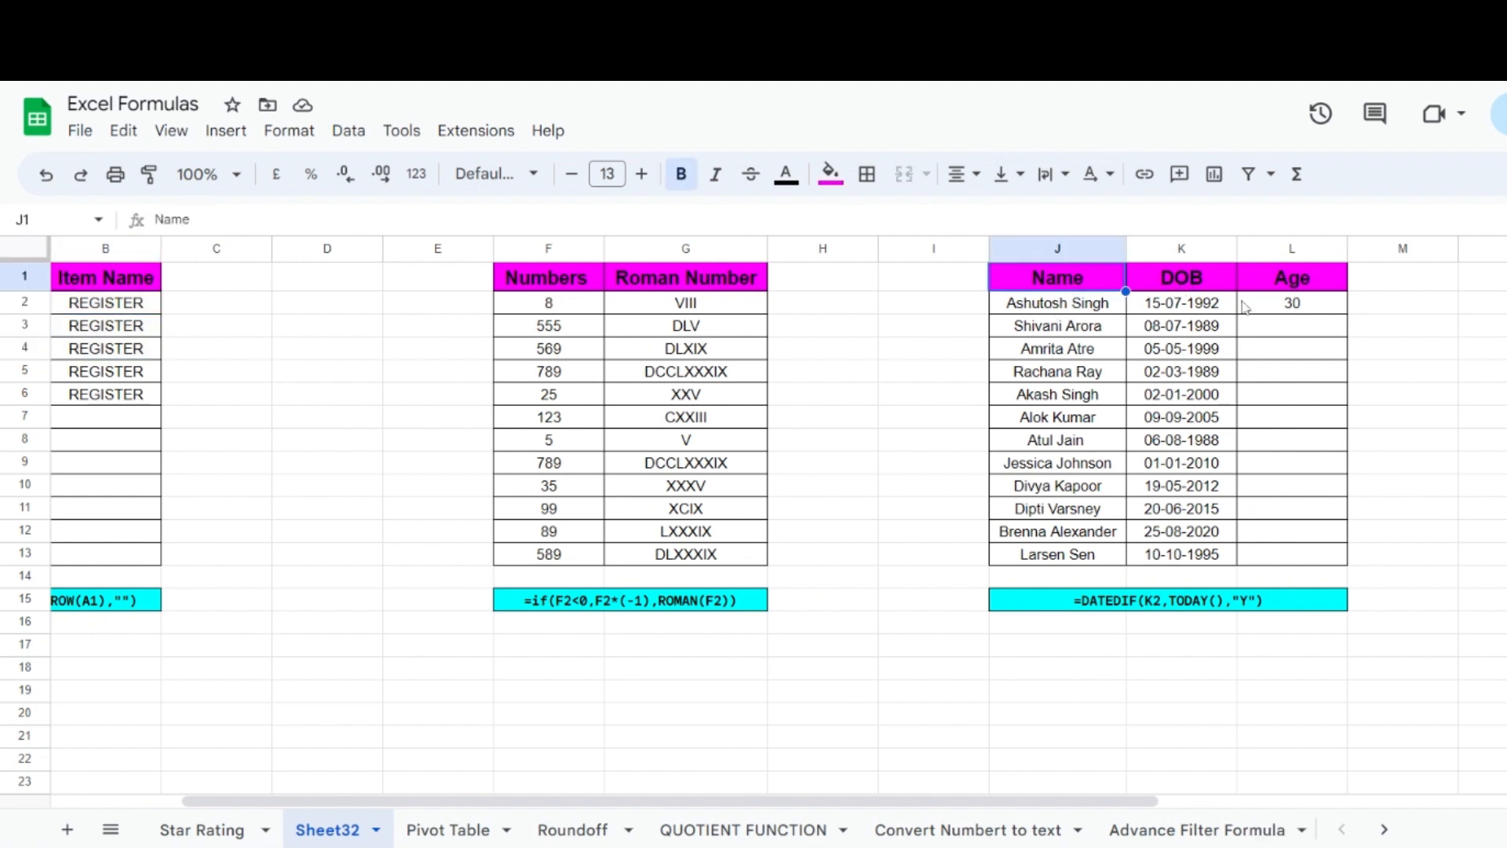
pyautogui.click(1293, 309)
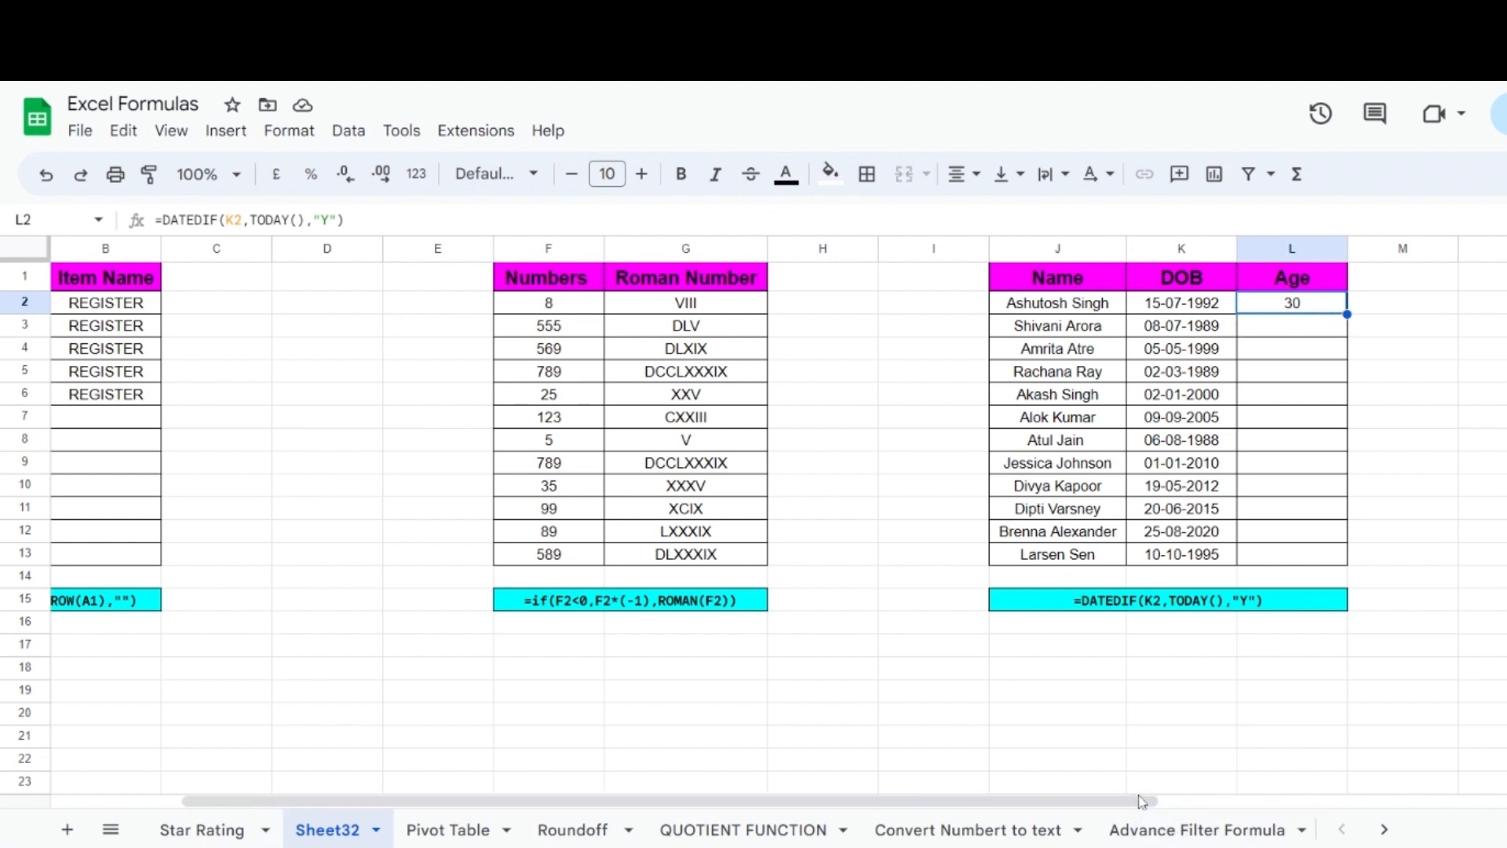
pyautogui.moveTo(1142, 812); pyautogui.dragTo(1201, 813)
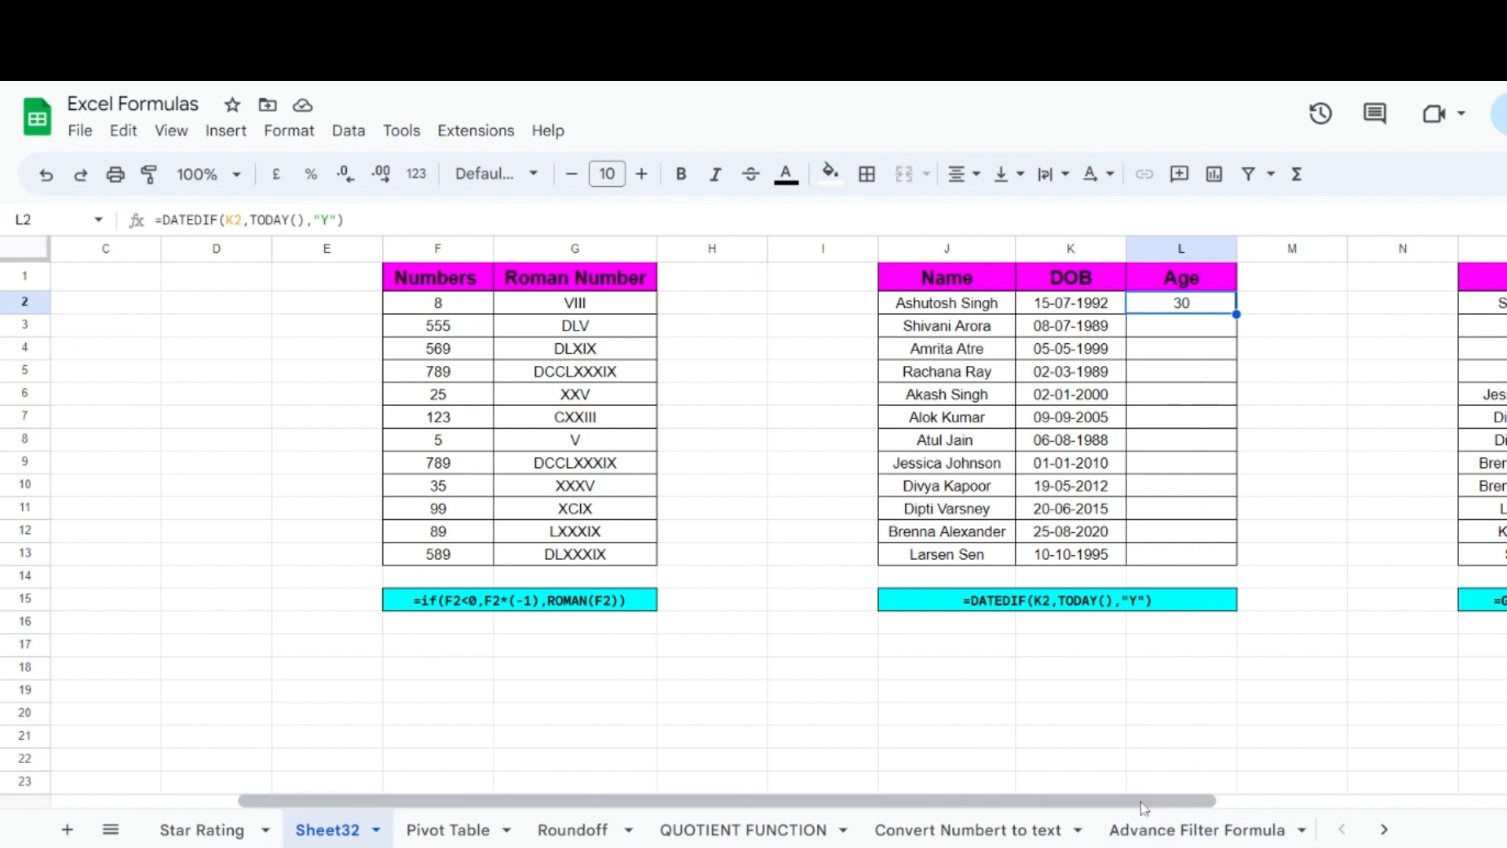
pyautogui.moveTo(1160, 804); pyautogui.dragTo(1369, 783)
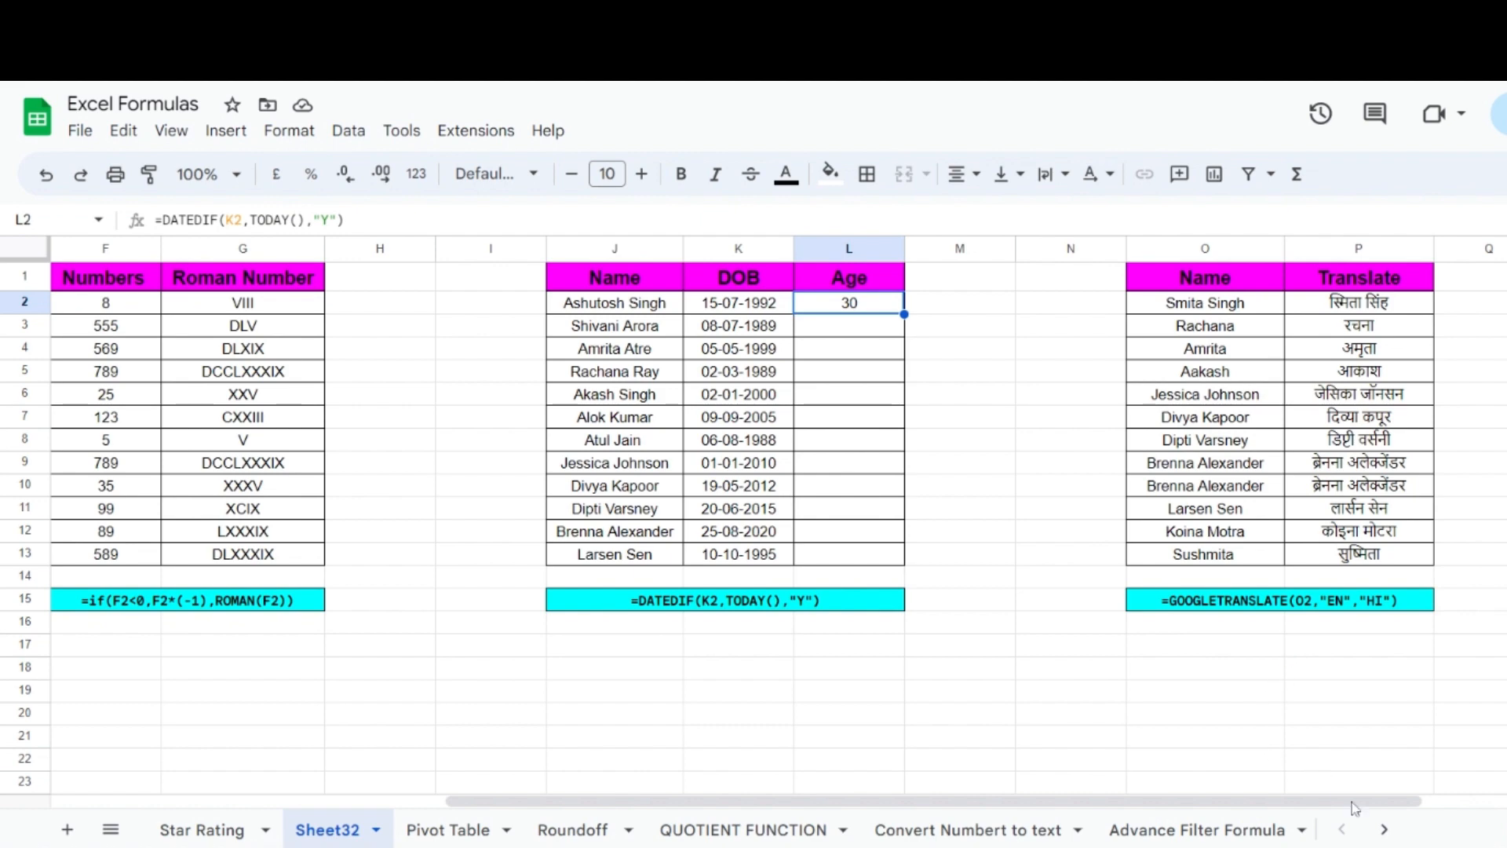
pyautogui.moveTo(1386, 802); pyautogui.dragTo(1503, 802)
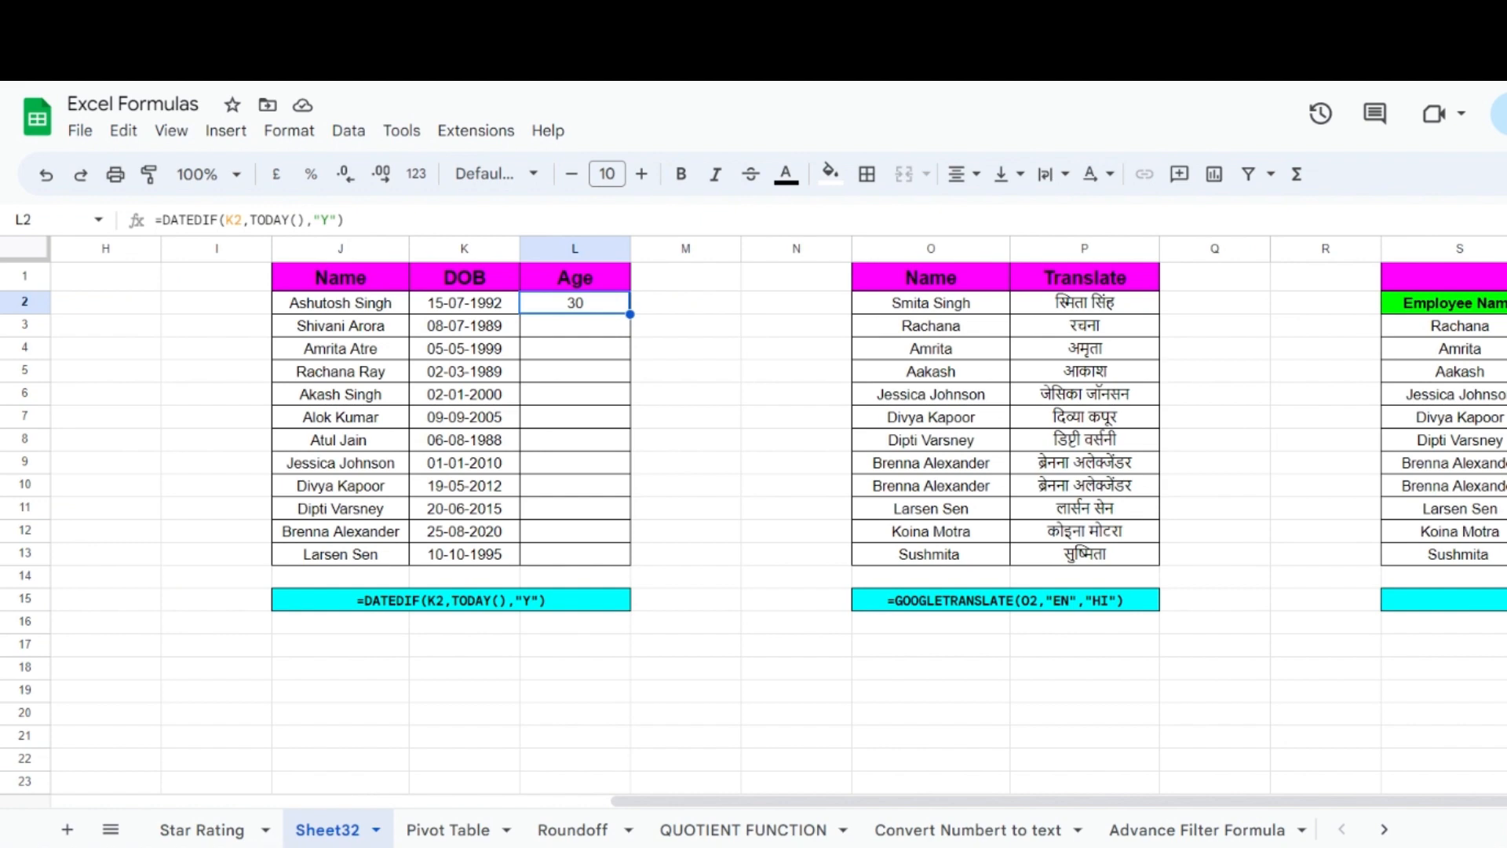
pyautogui.hscroll(3, 816, 359)
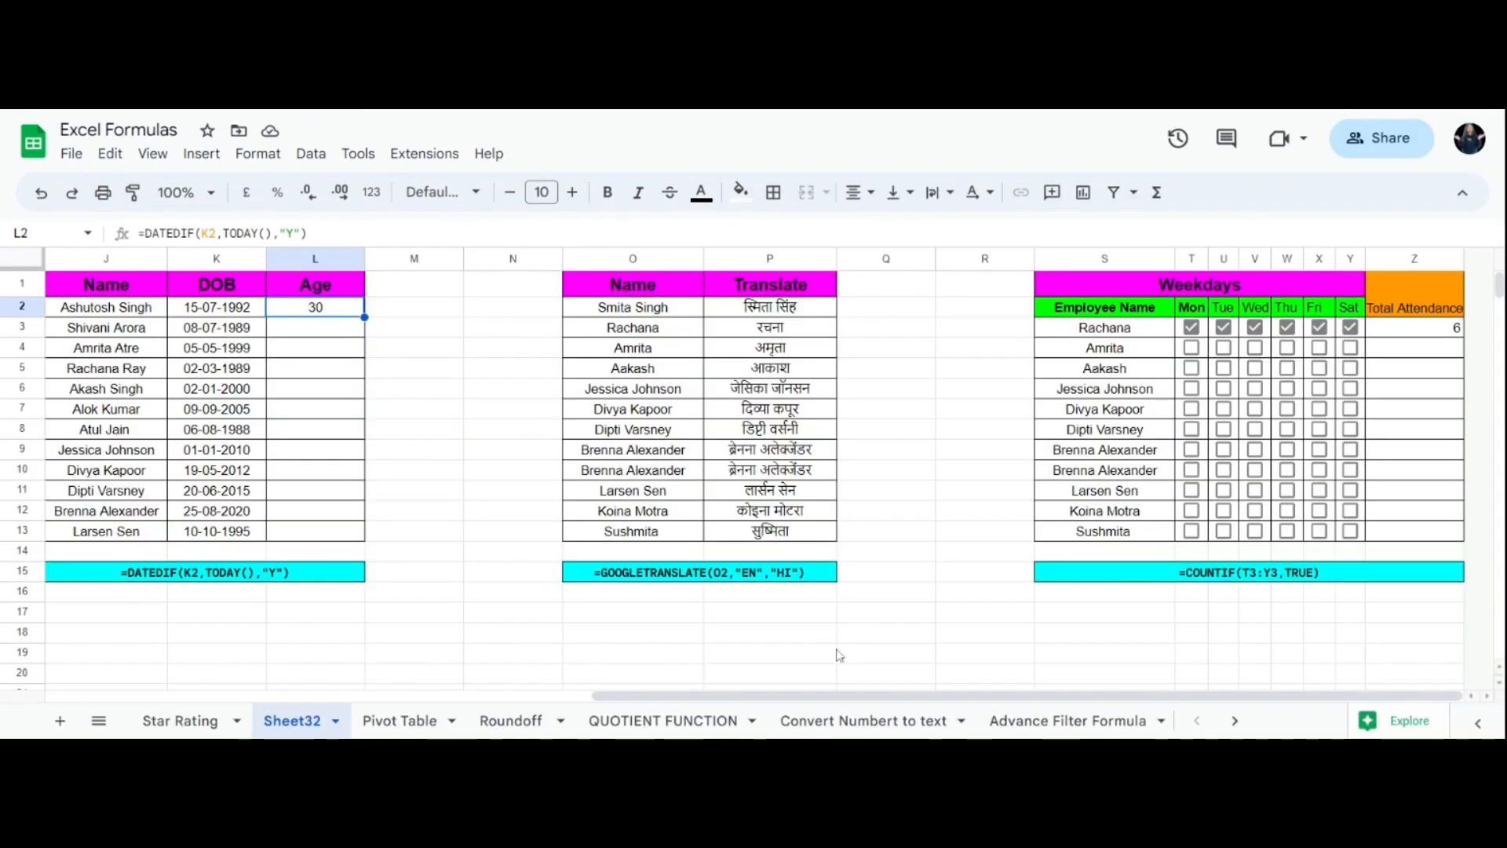
# Clear the item names in cells B3 to B6 of the serial number table
pyautogui.moveTo(700, 694); pyautogui.dragTo(153, 690)
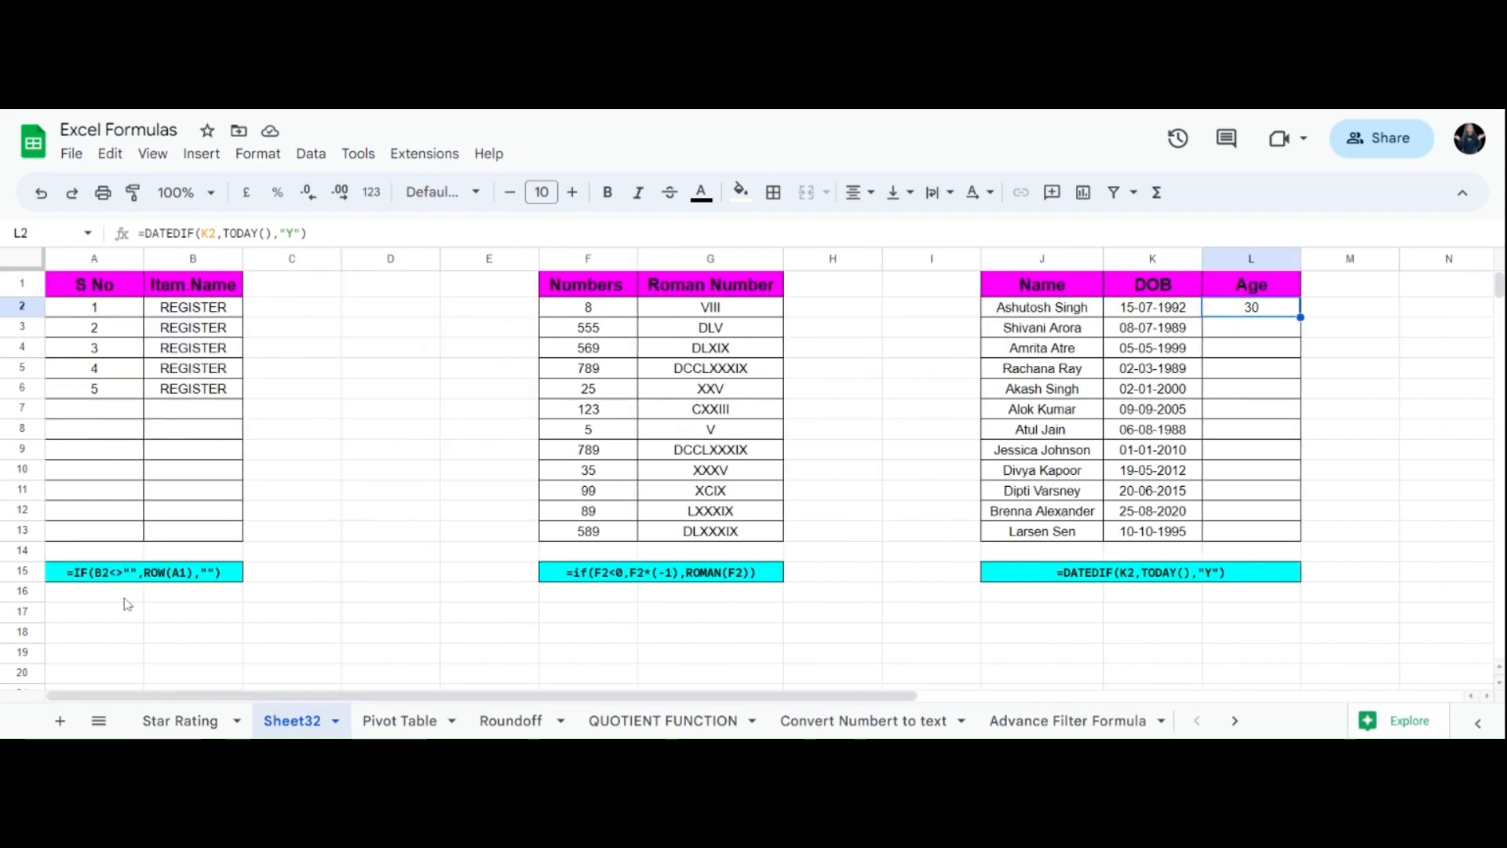
pyautogui.click(202, 313)
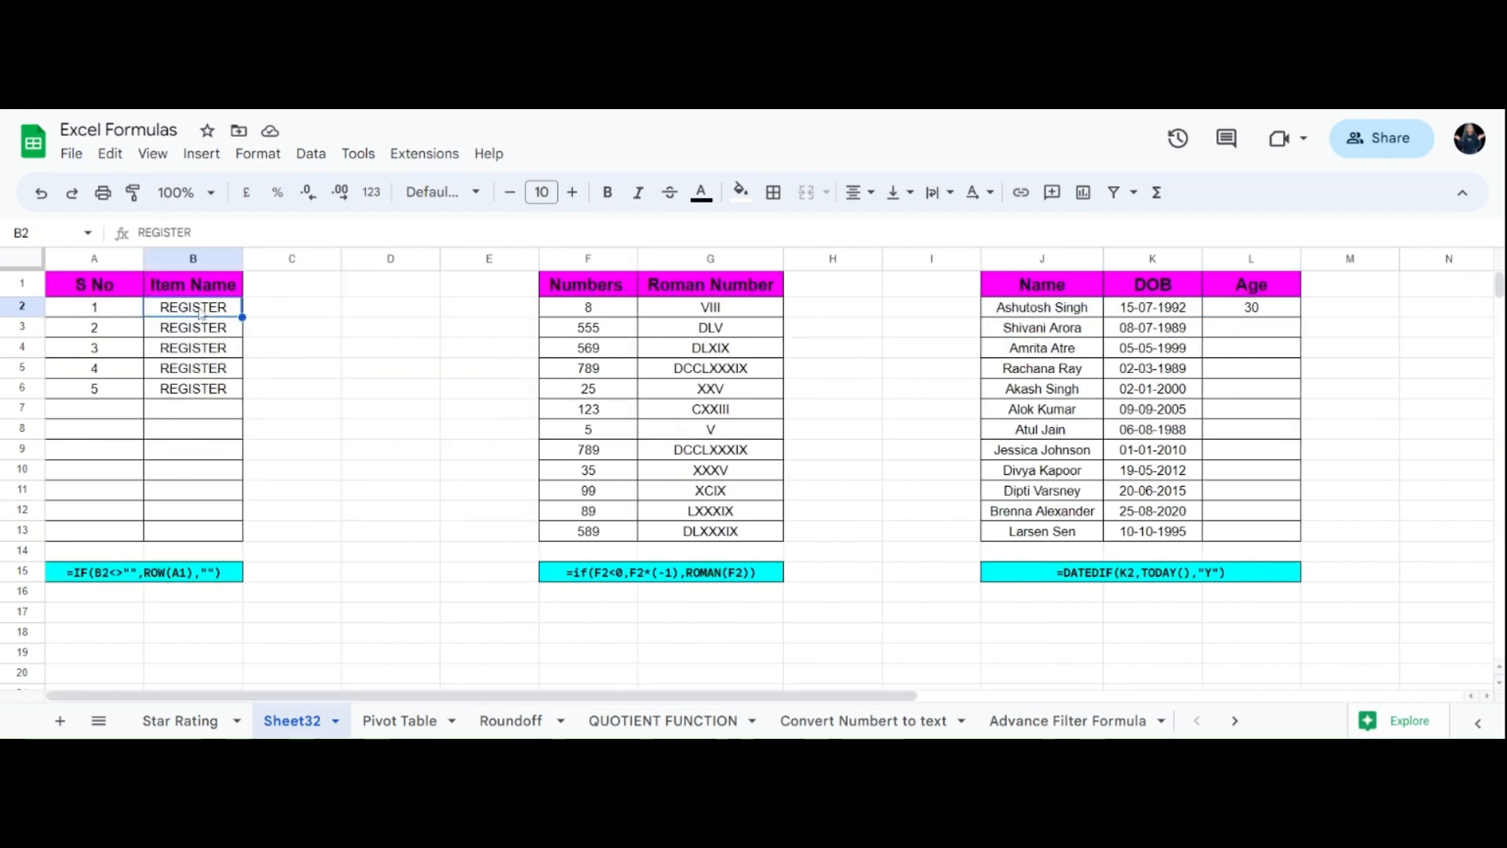
pyautogui.moveTo(223, 334); pyautogui.dragTo(227, 406)
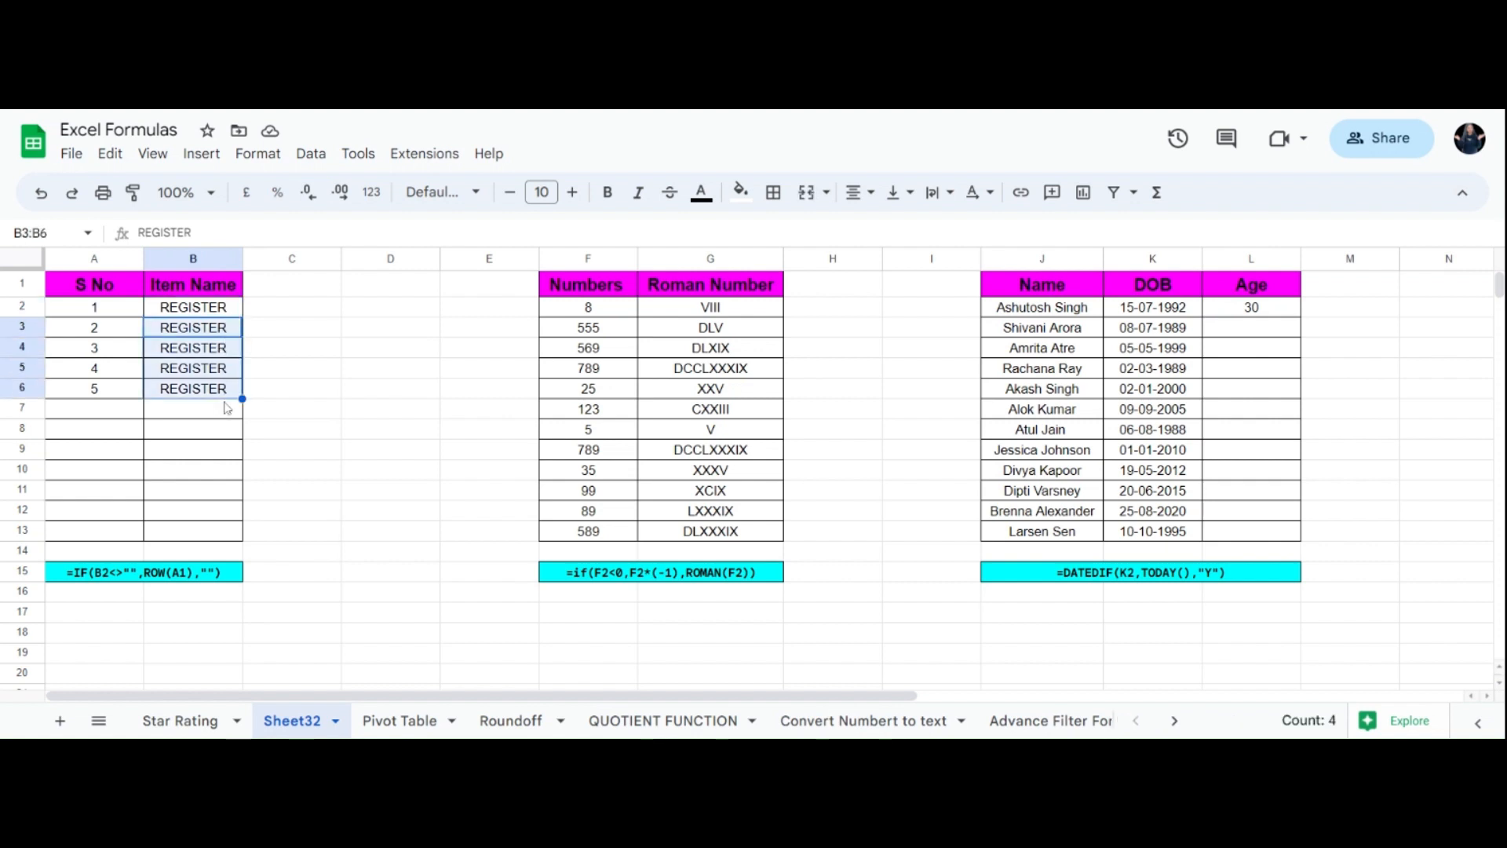
pyautogui.press('Delete')
pyautogui.click(197, 369)
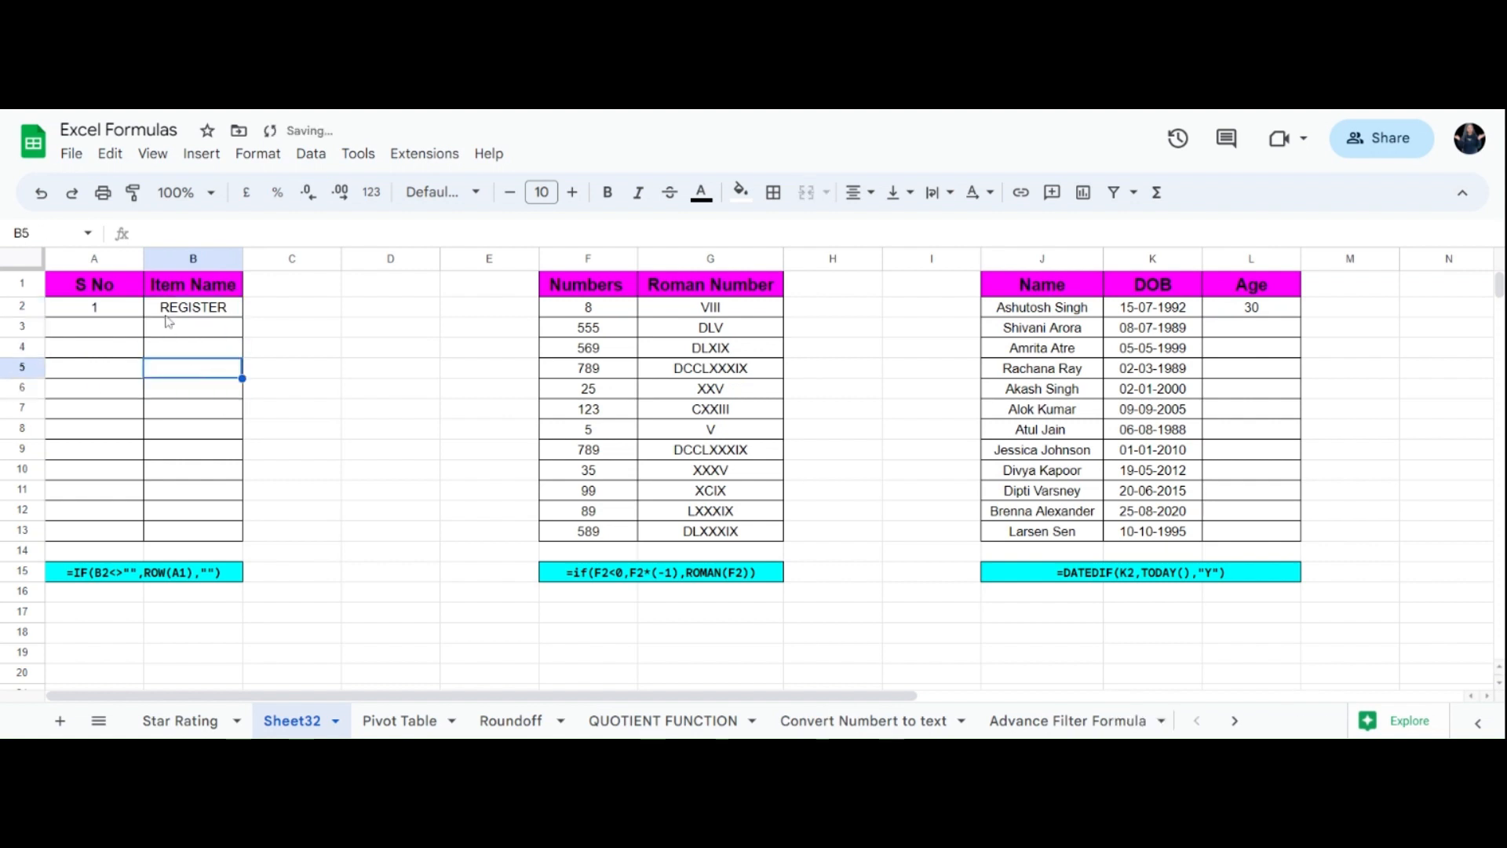
# Check the serial number formula in A2 and enter PEN as the item name in B3
pyautogui.click(119, 311)
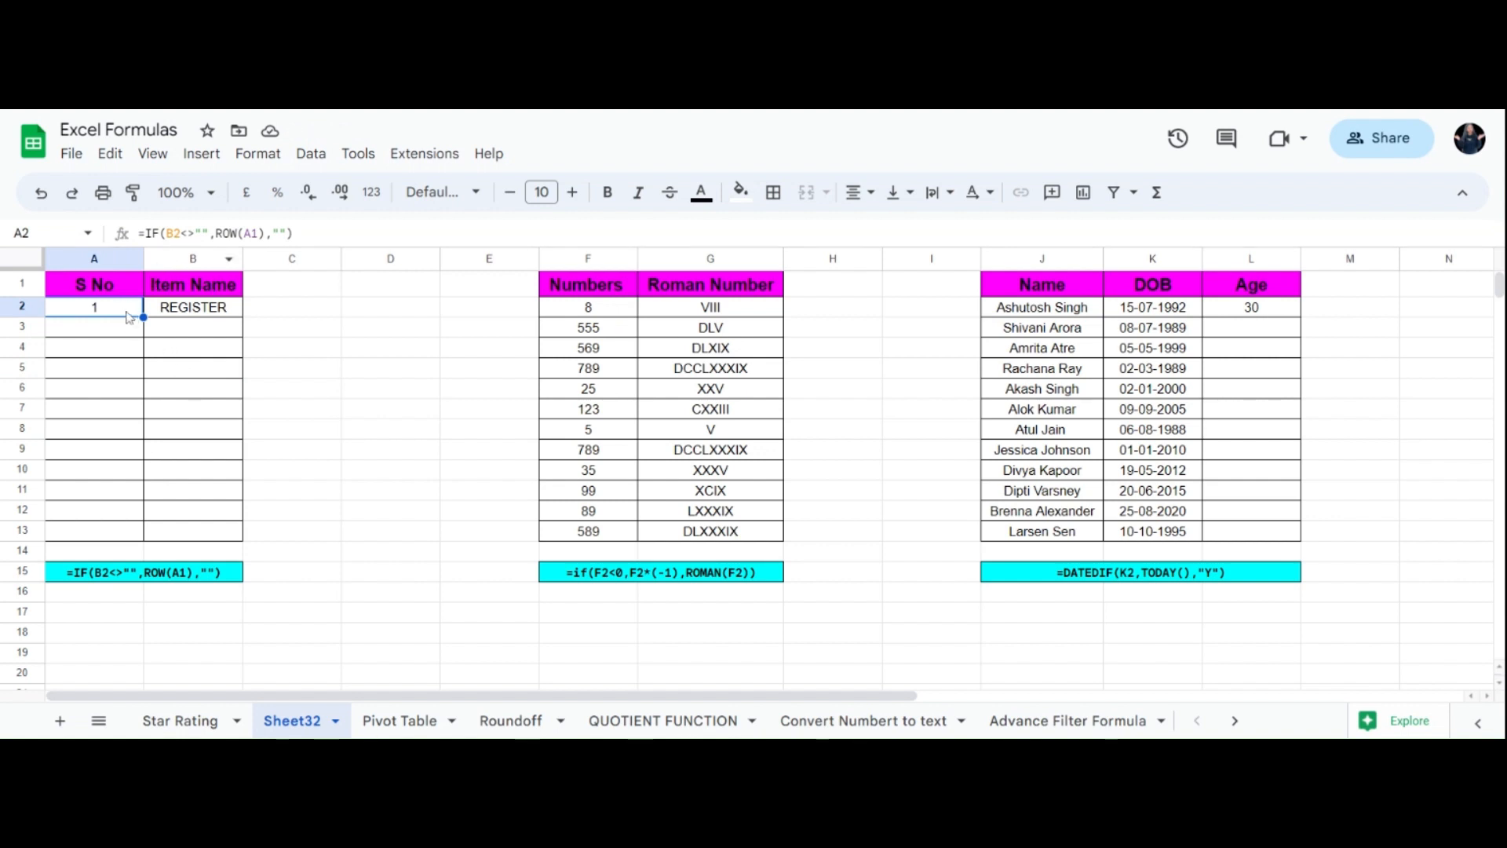
pyautogui.click(183, 330)
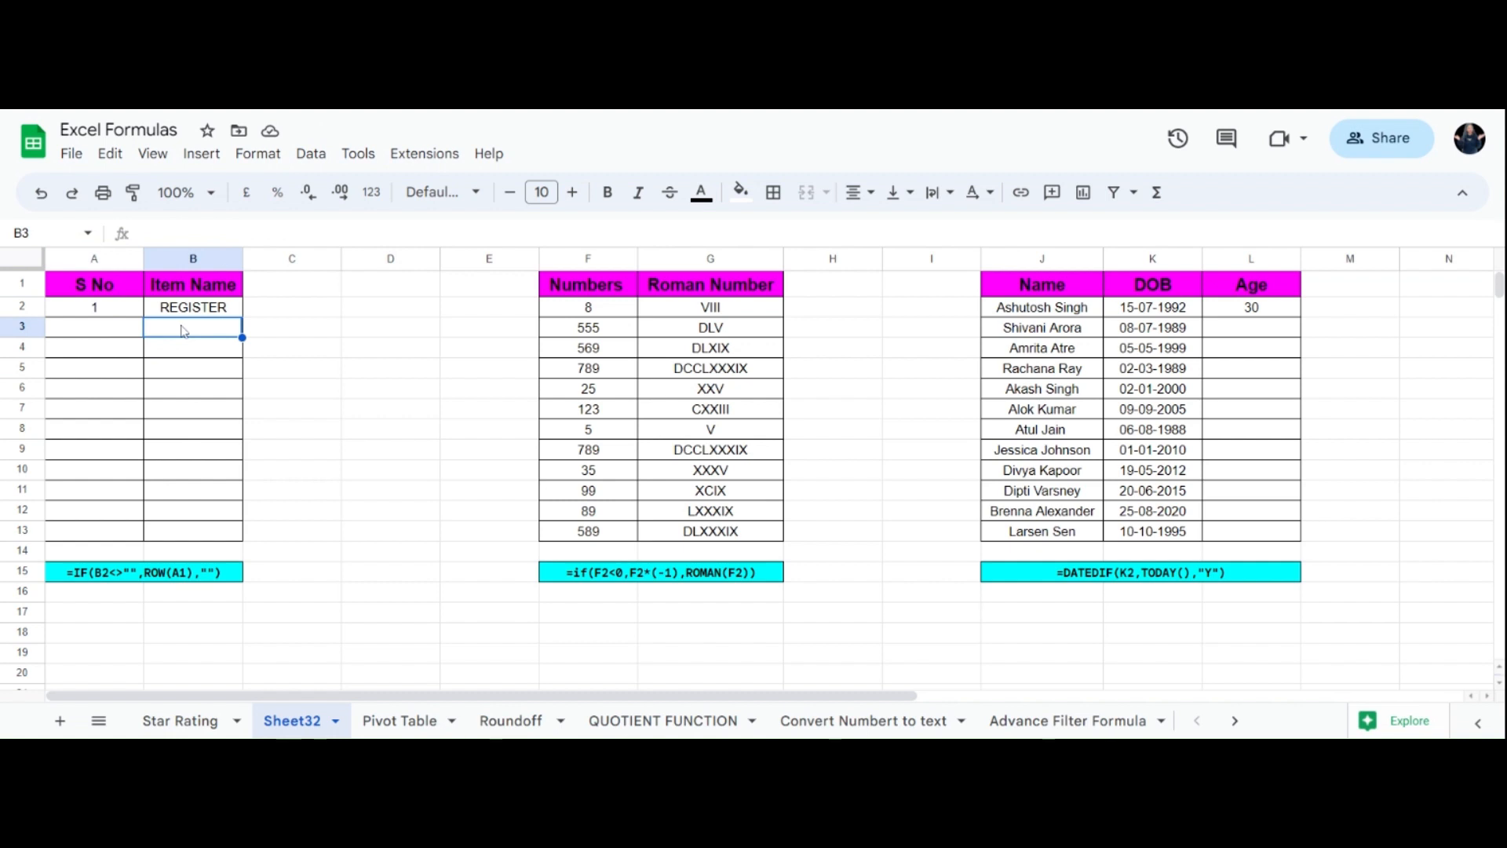
pyautogui.write('PEN')
pyautogui.press('Return')
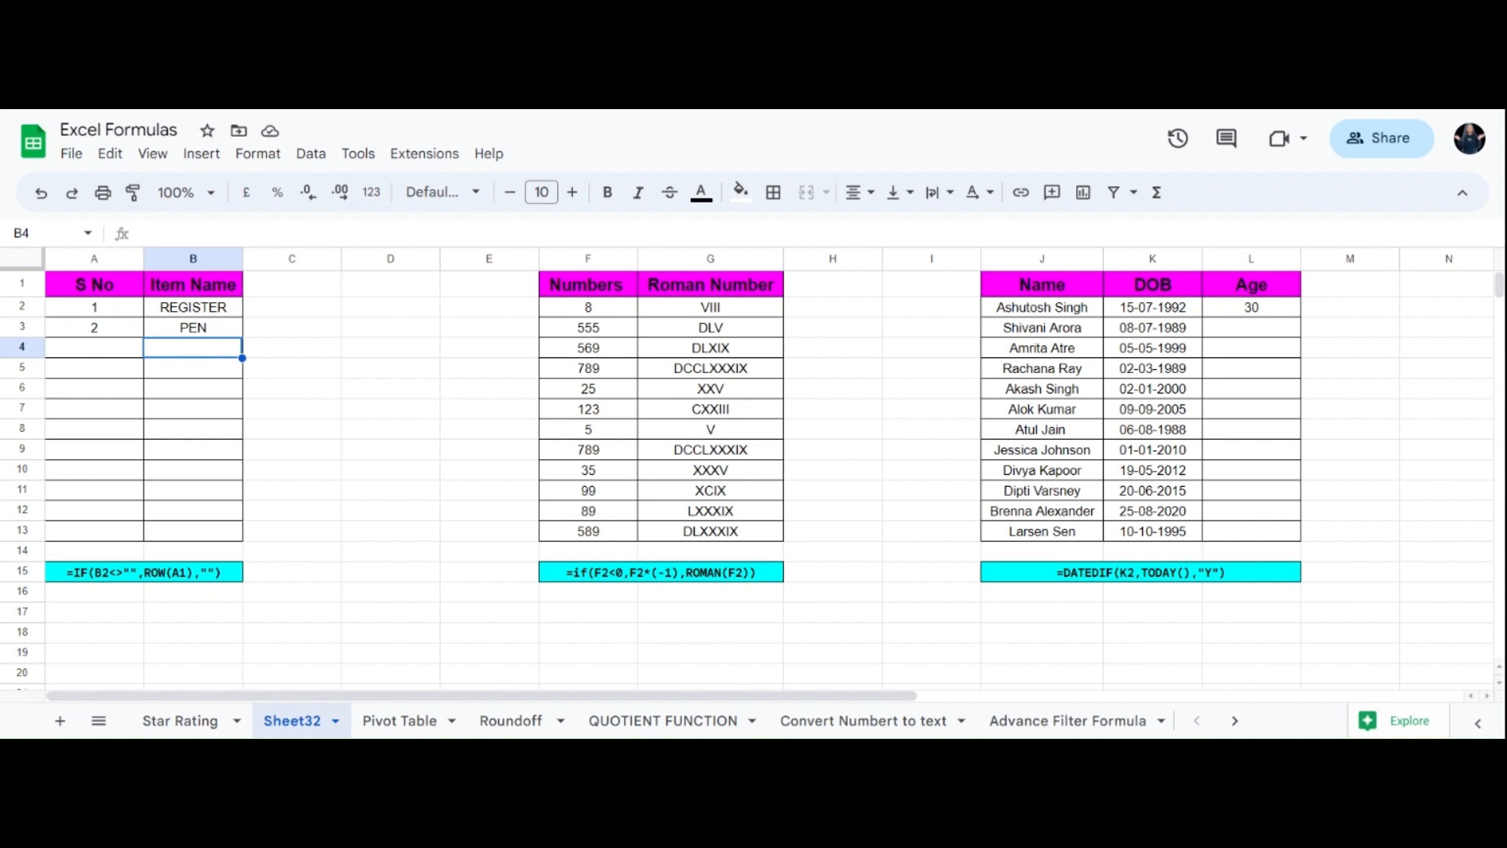
pyautogui.press('pagedown')
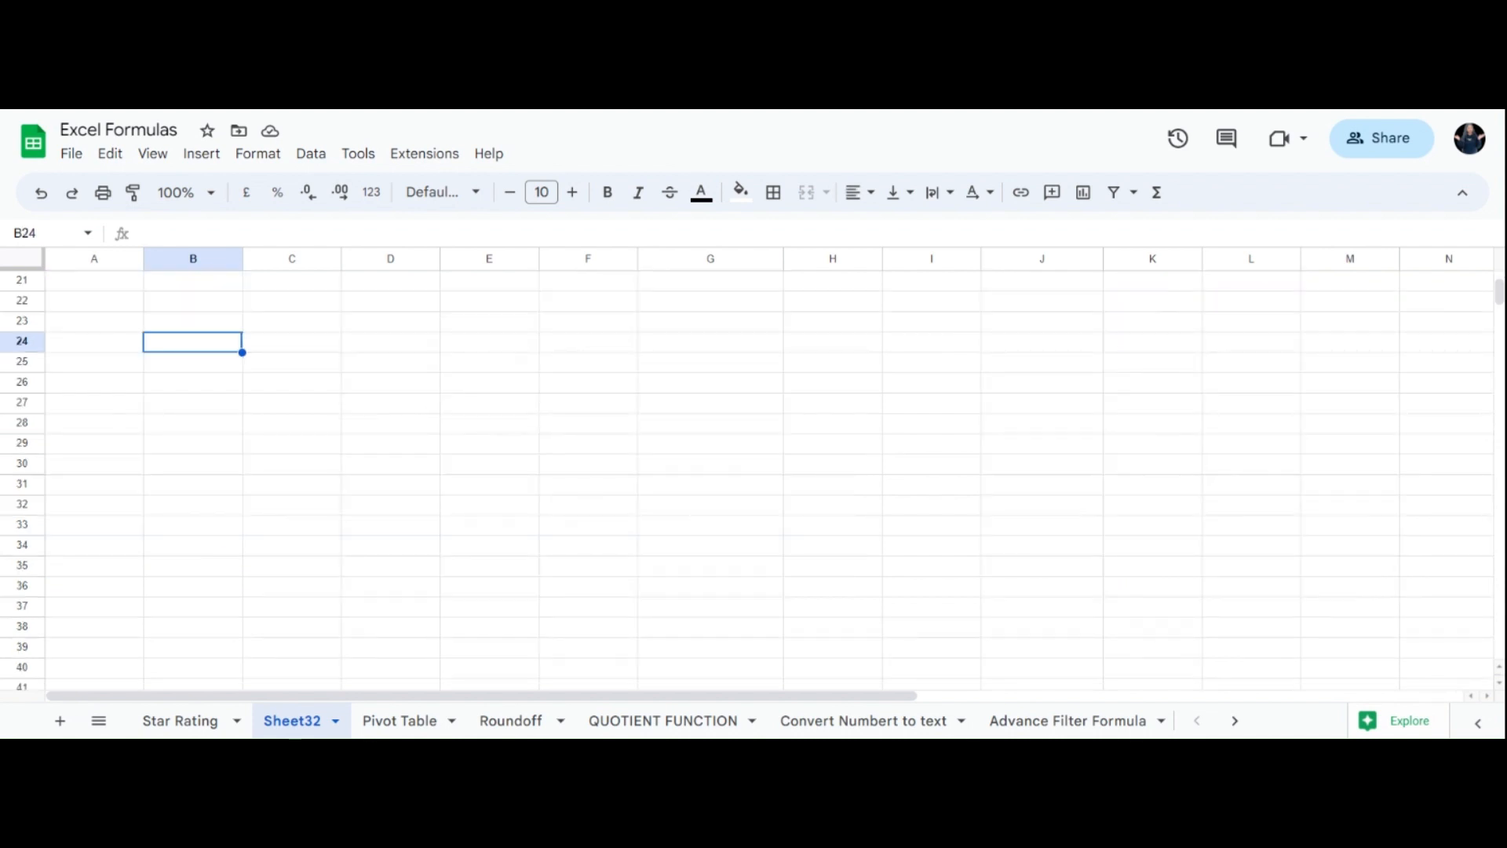
pyautogui.scroll(7, 854, 553)
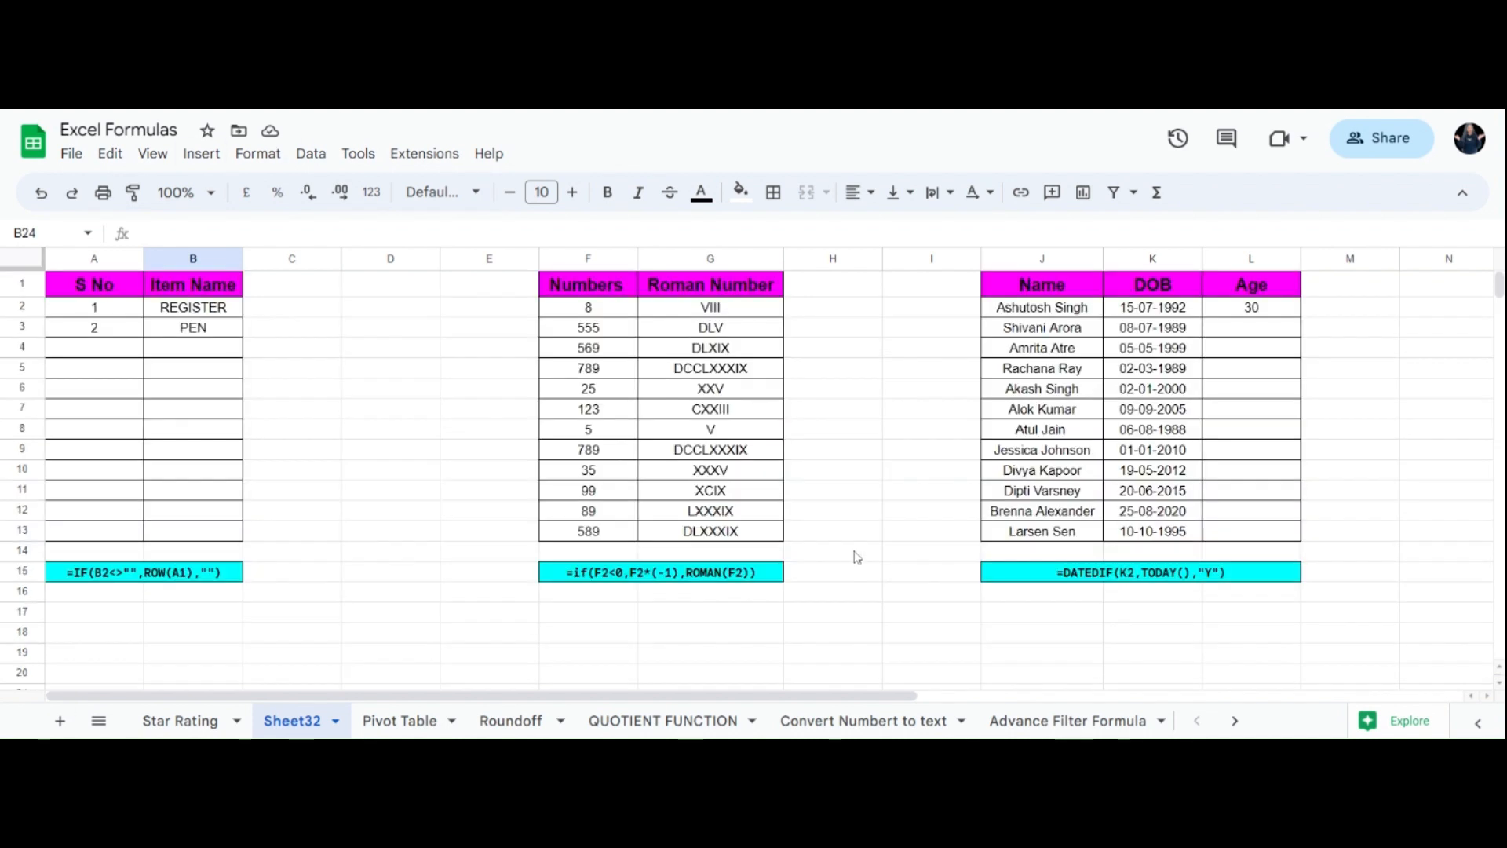
# Enter JHKJJOI, KMKLL and JKJL as item names in cells B4 to B6
pyautogui.click(187, 355)
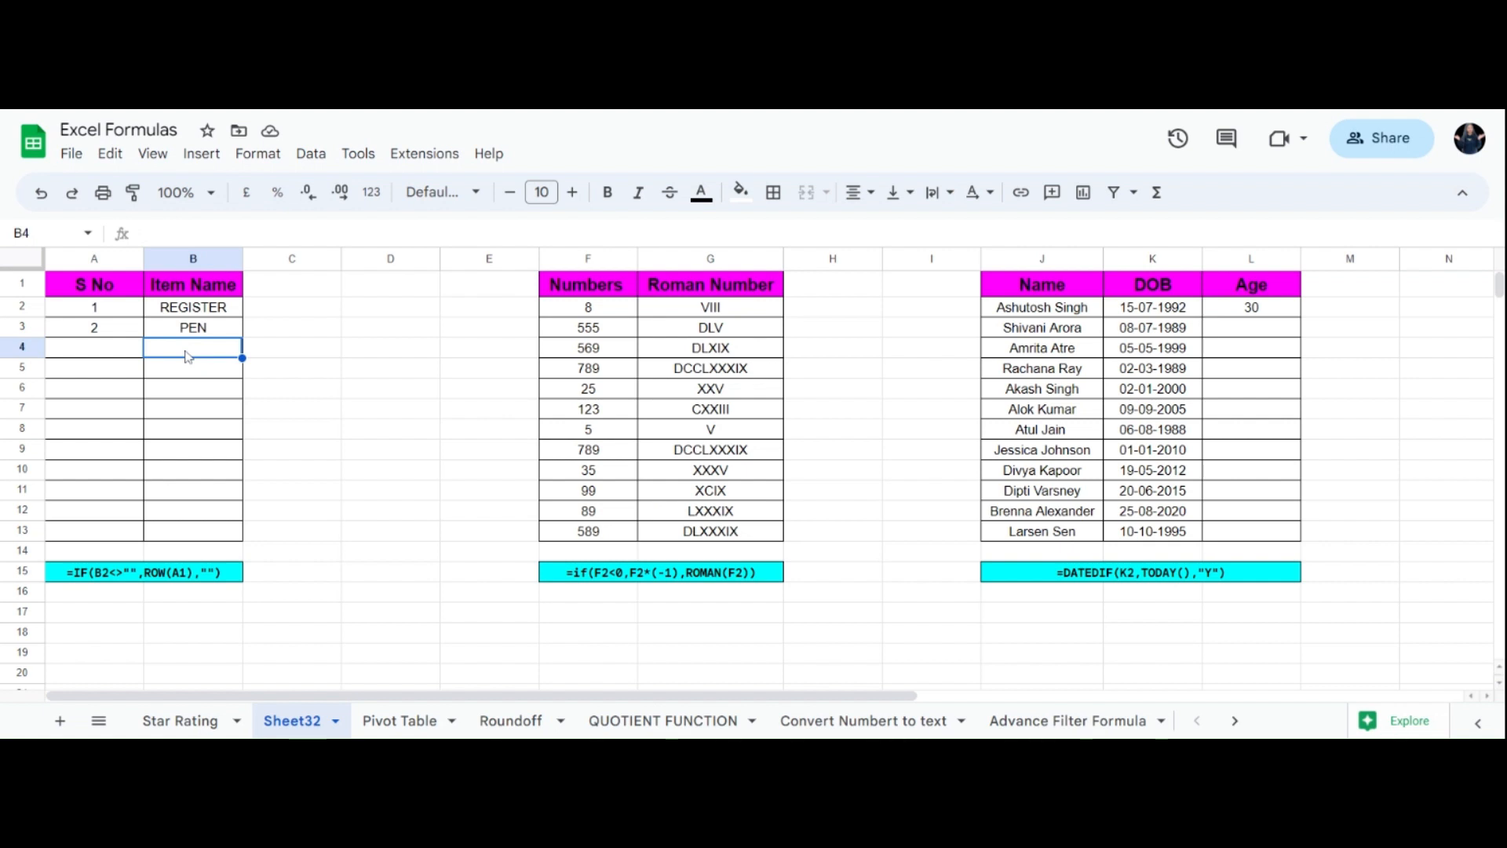
pyautogui.write('JHKJJOI')
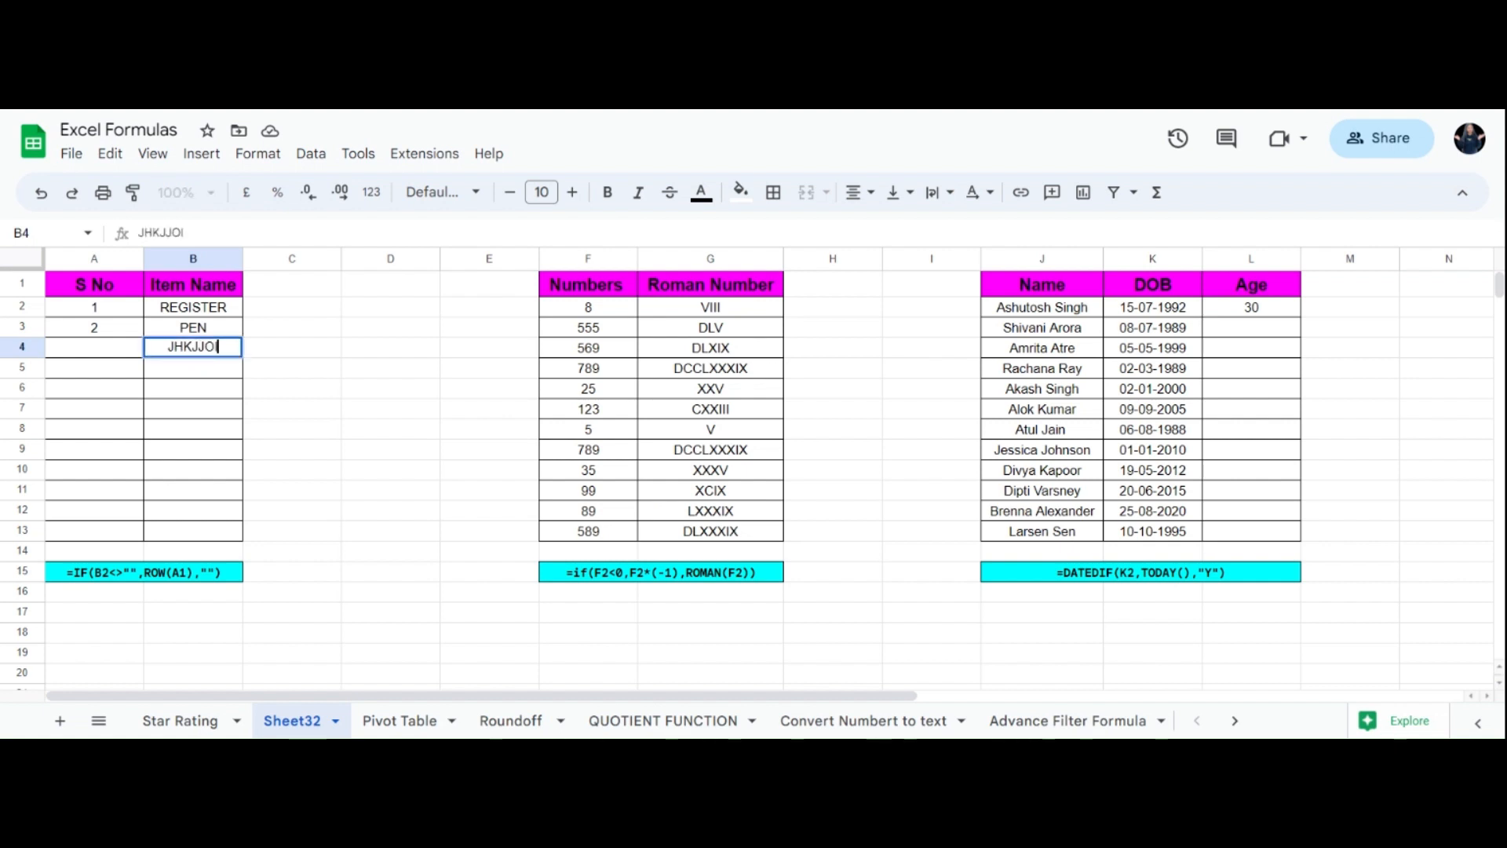
pyautogui.press('Return')
pyautogui.write('KMKLL')
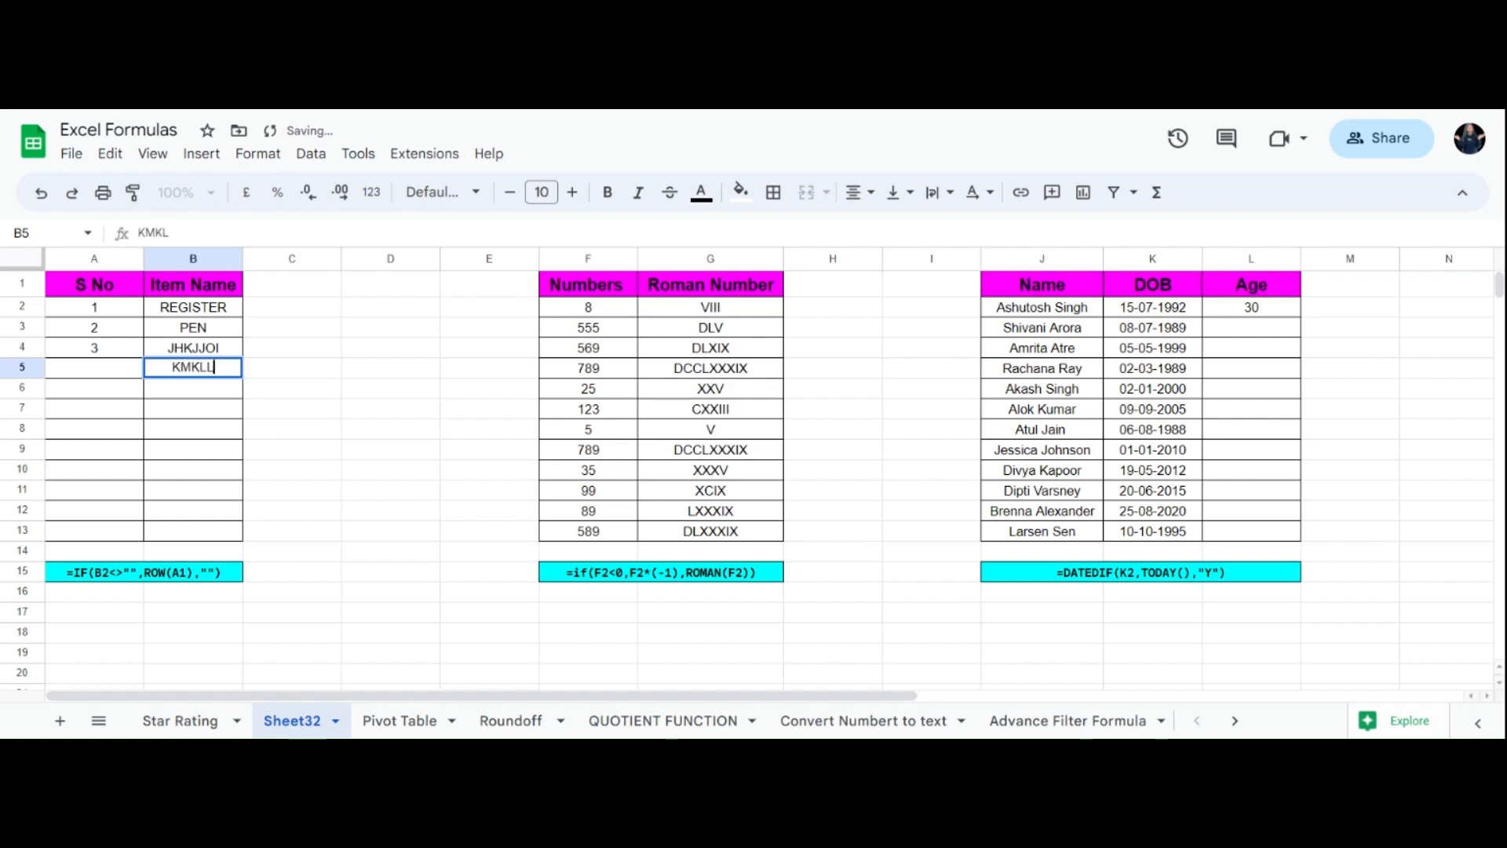
pyautogui.press('Return')
pyautogui.write('JKJL')
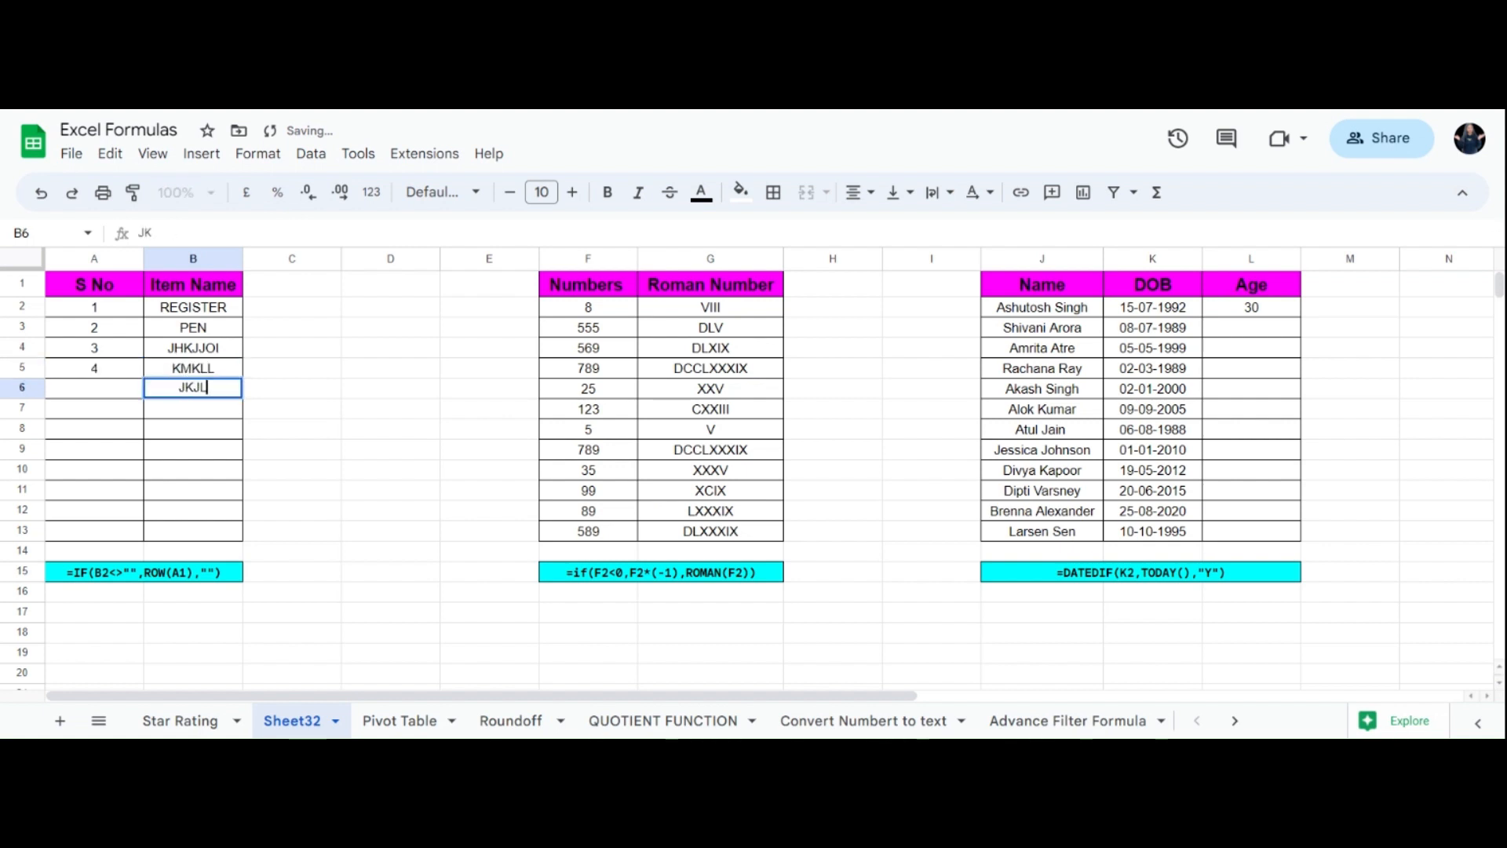
pyautogui.press('Return')
# Clear all item names from the range B2:B8
pyautogui.click(200, 333)
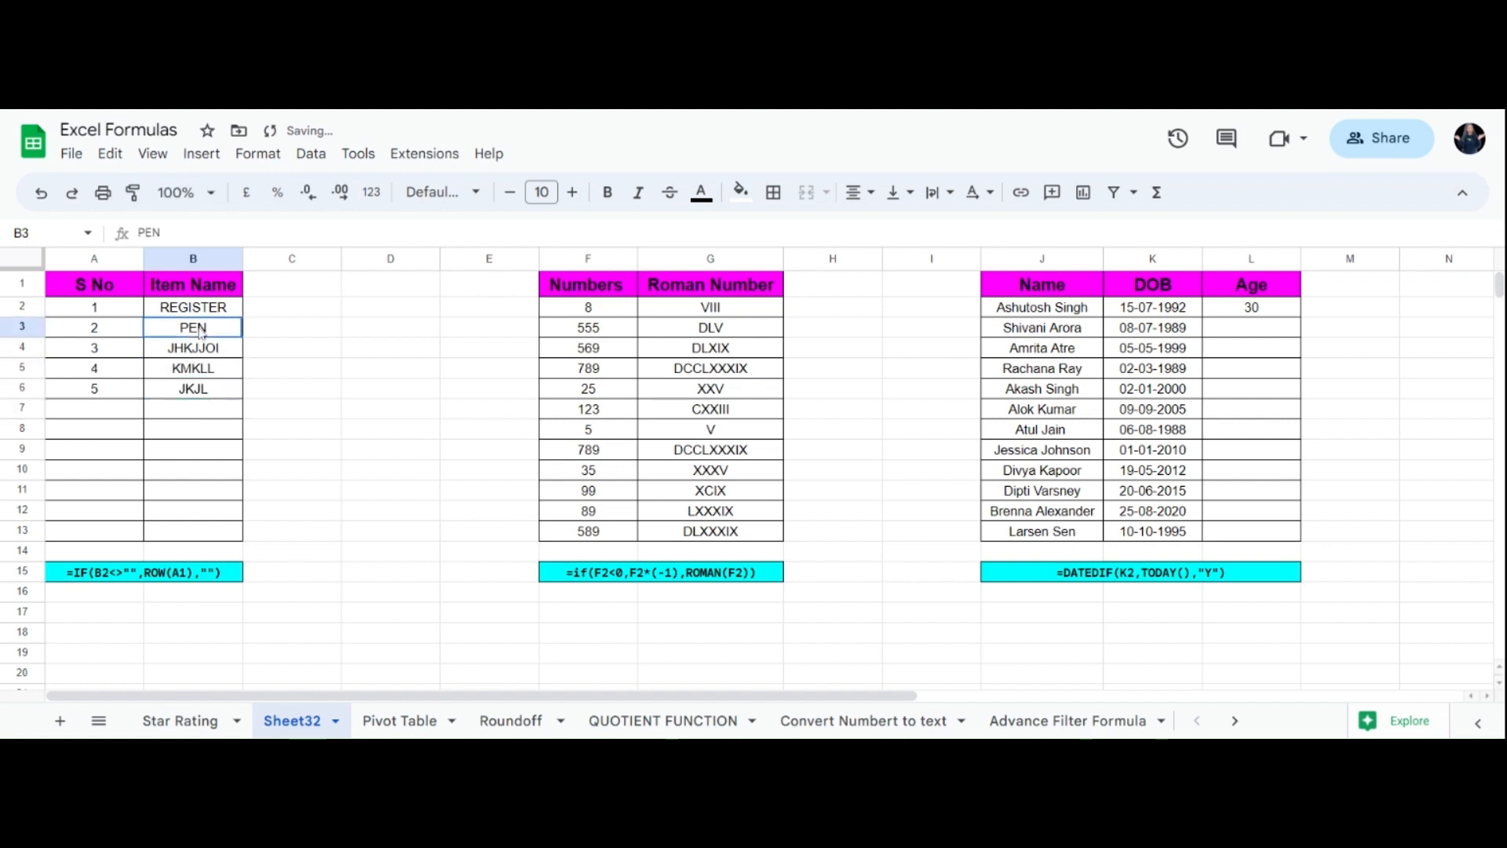
pyautogui.click(194, 314)
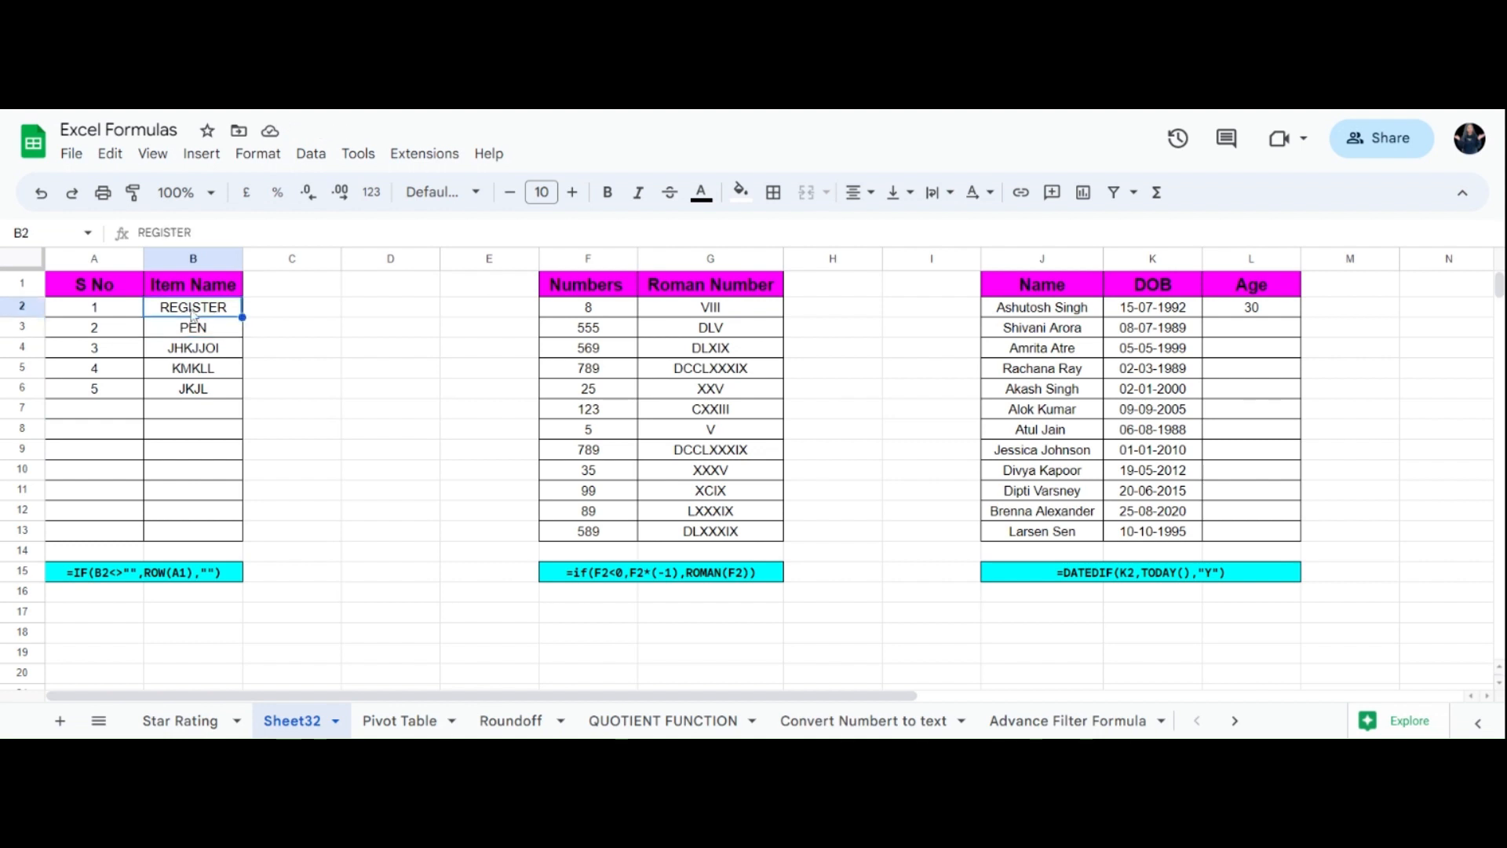
pyautogui.moveTo(194, 314); pyautogui.dragTo(181, 437)
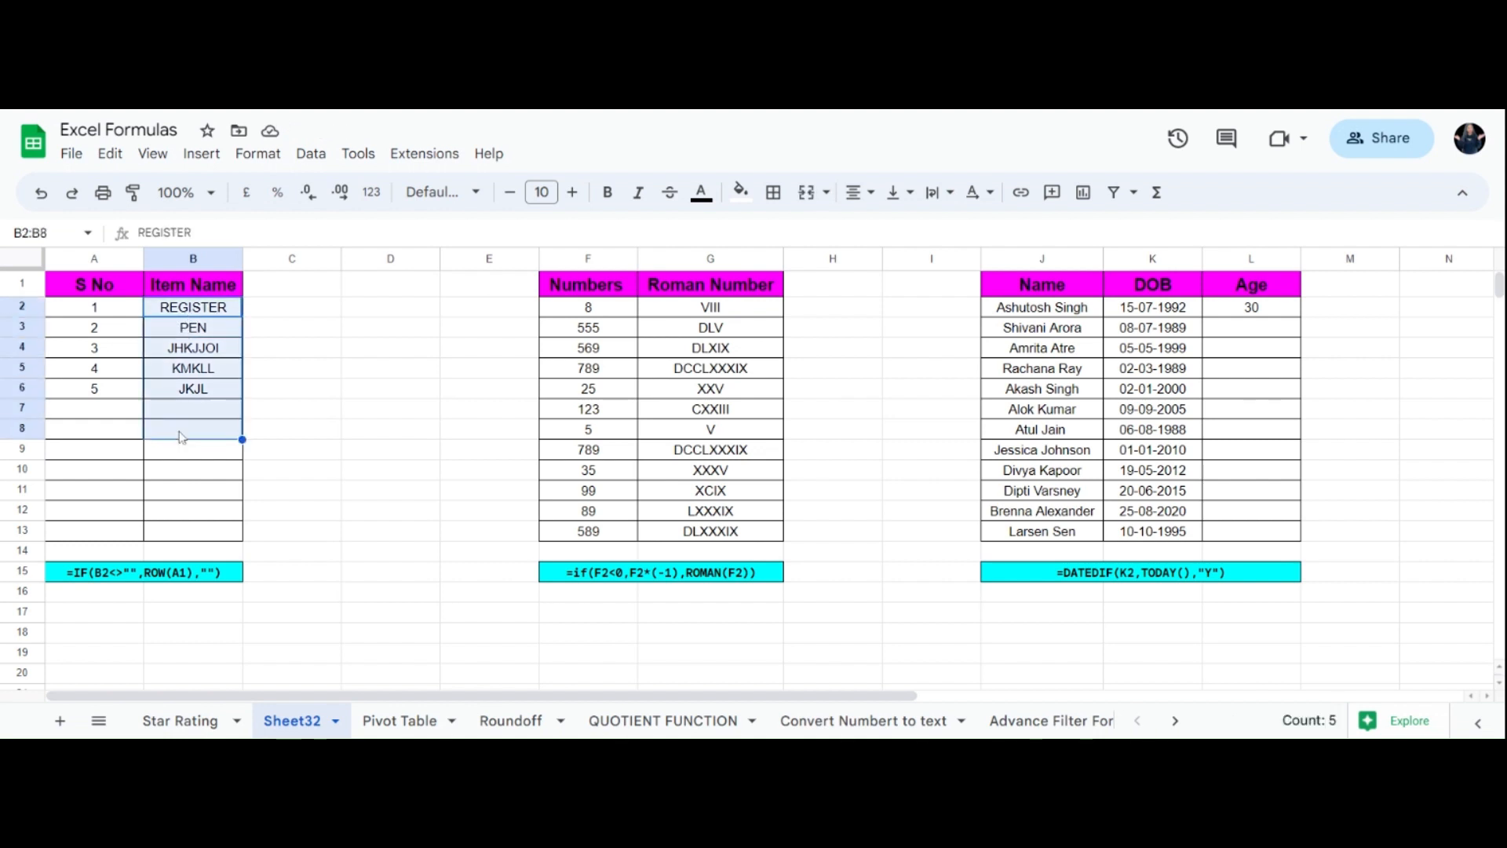
pyautogui.press('Delete')
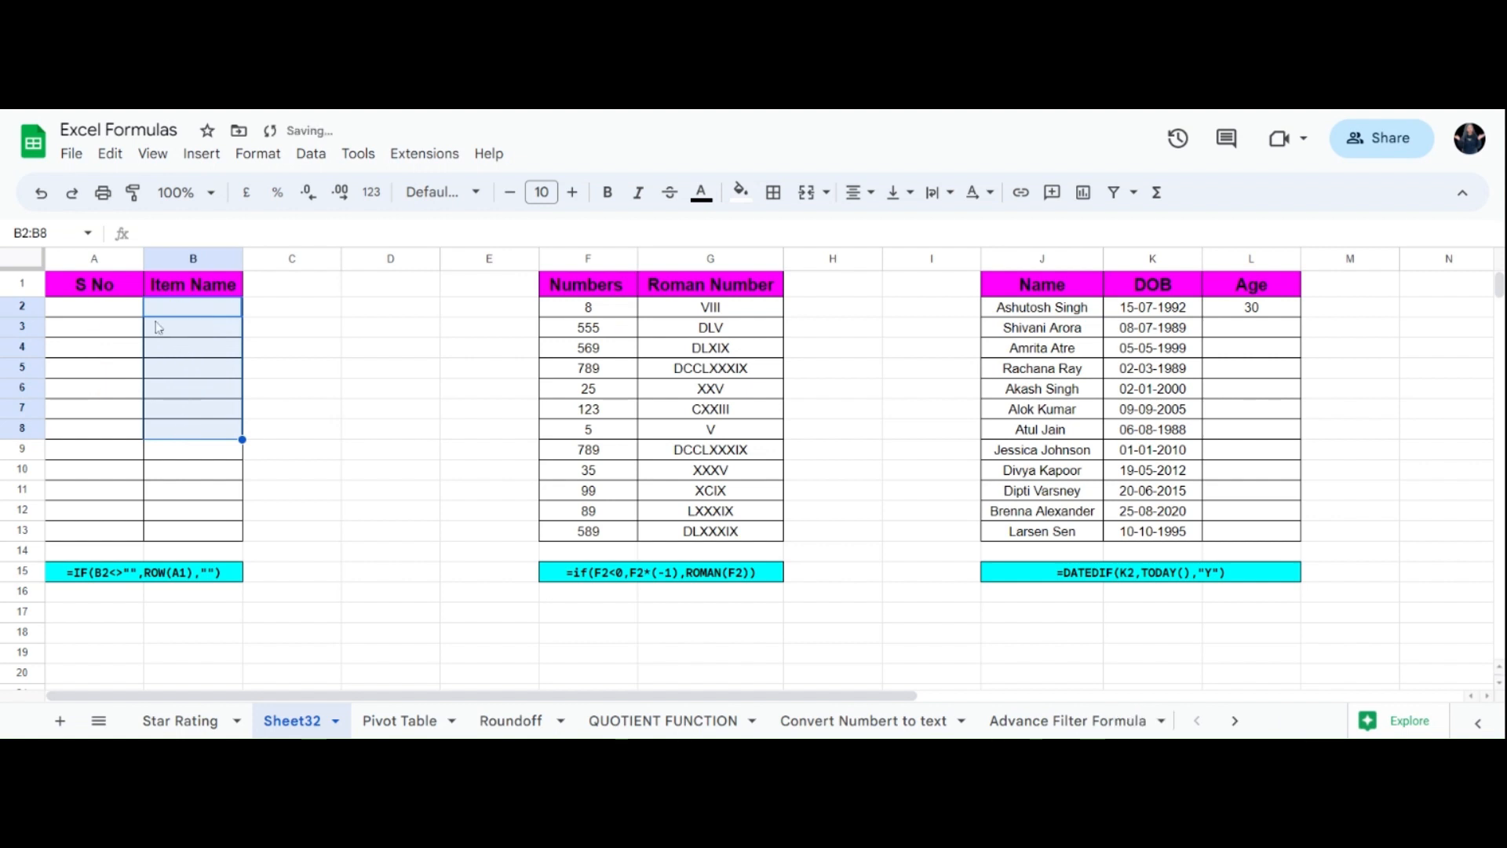
# Review the serial number formulas in the S No column and delete the one in cell A2
pyautogui.click(122, 315)
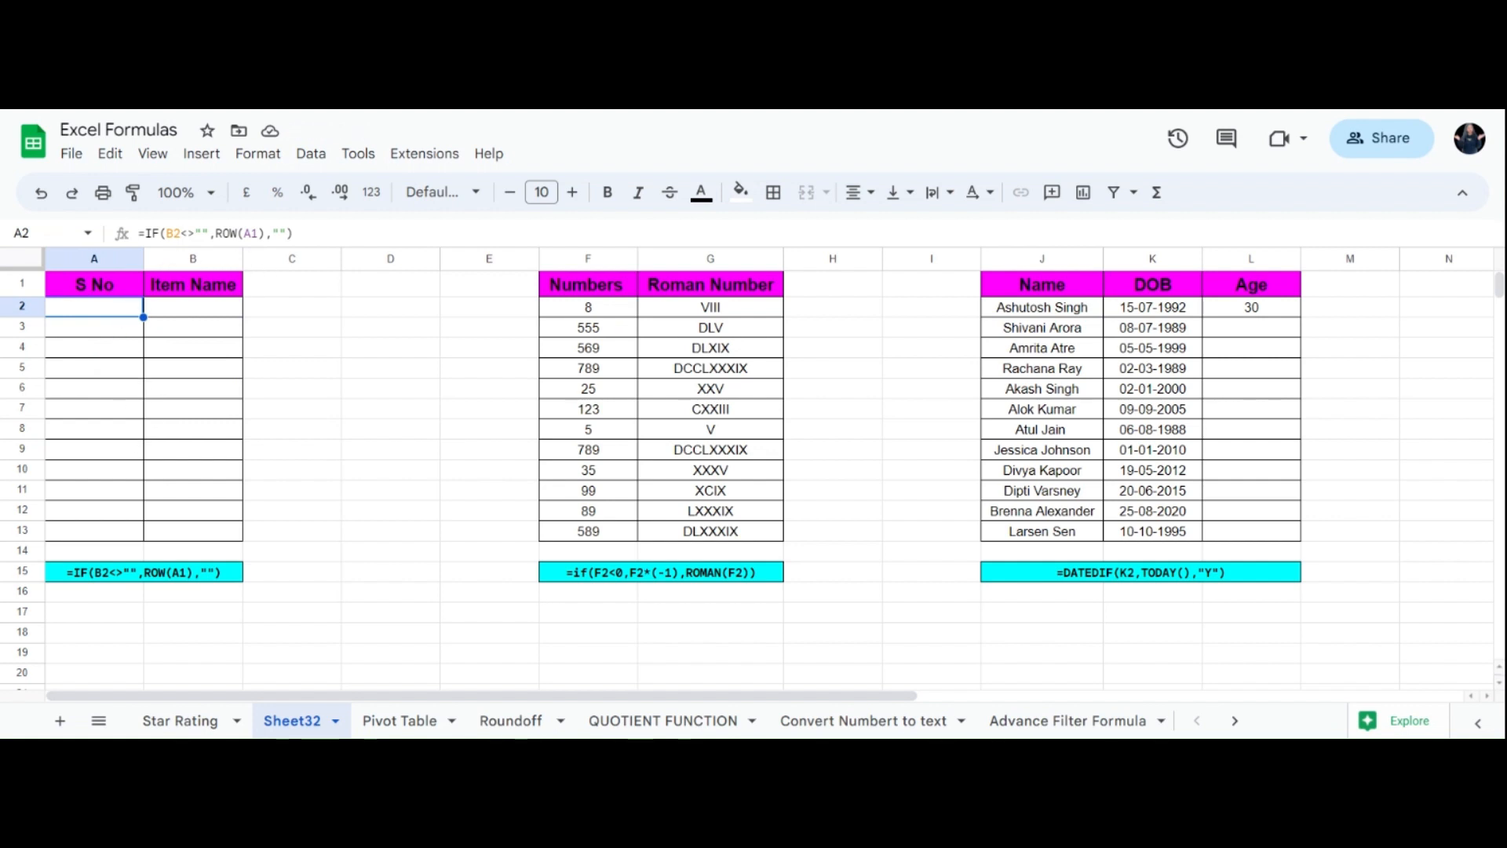
pyautogui.moveTo(295, 233); pyautogui.dragTo(135, 233)
pyautogui.moveTo(126, 412); pyautogui.dragTo(125, 425)
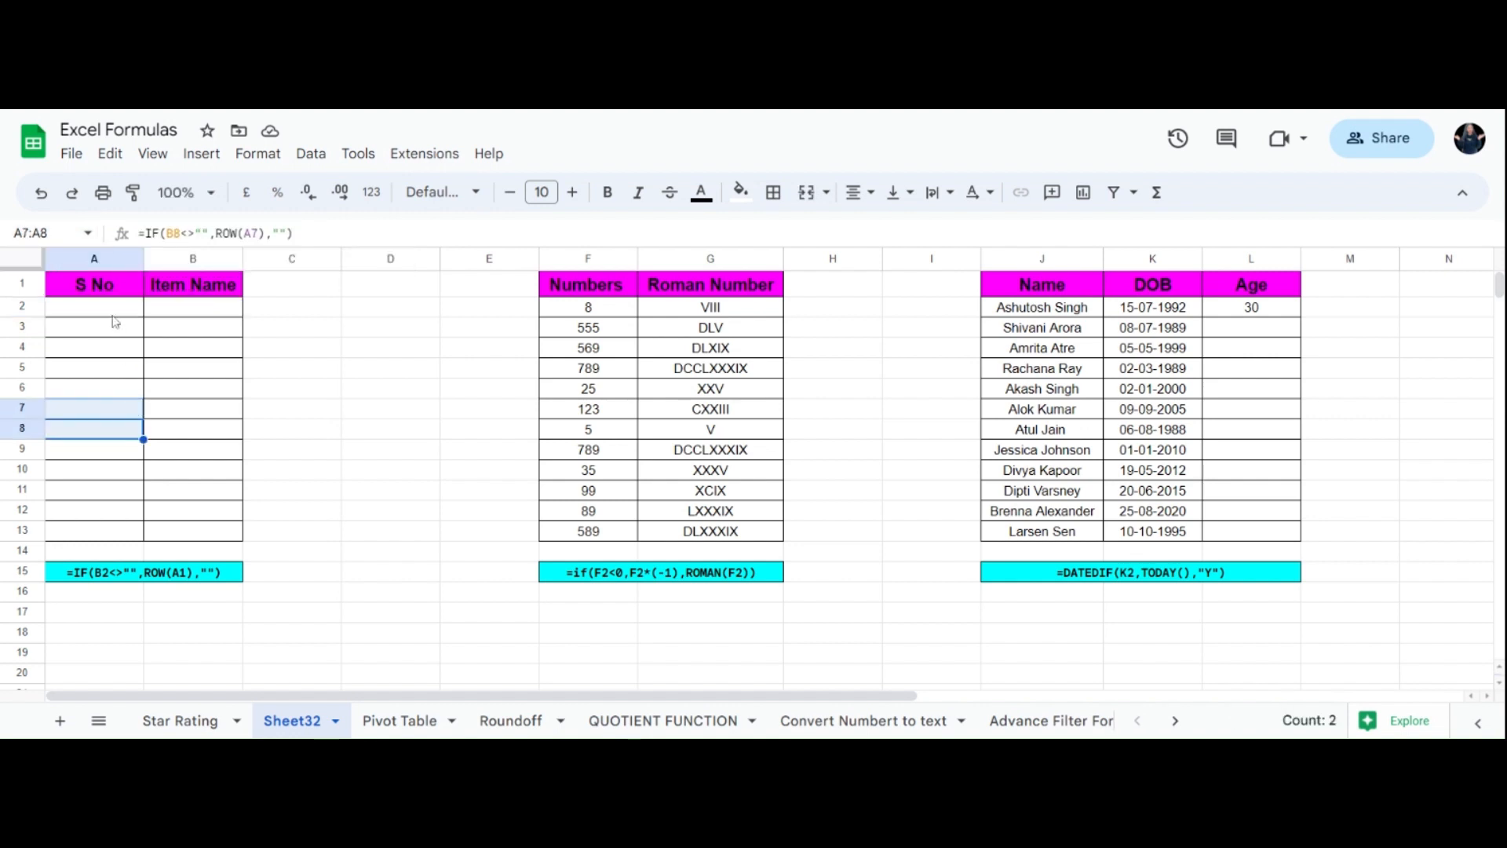
pyautogui.click(113, 312)
pyautogui.press('Delete')
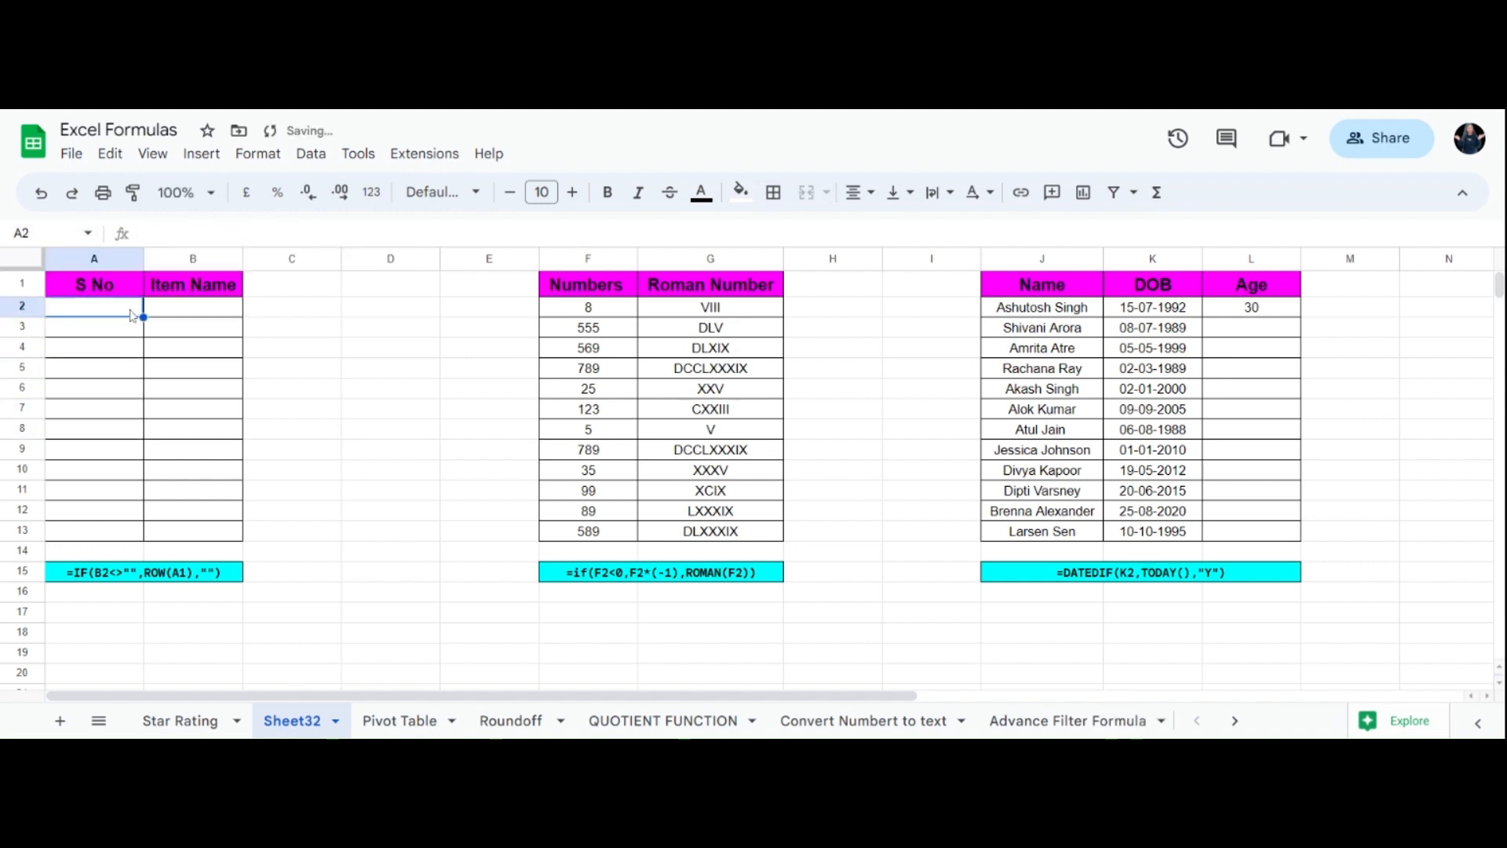
pyautogui.click(134, 326)
pyautogui.click(161, 312)
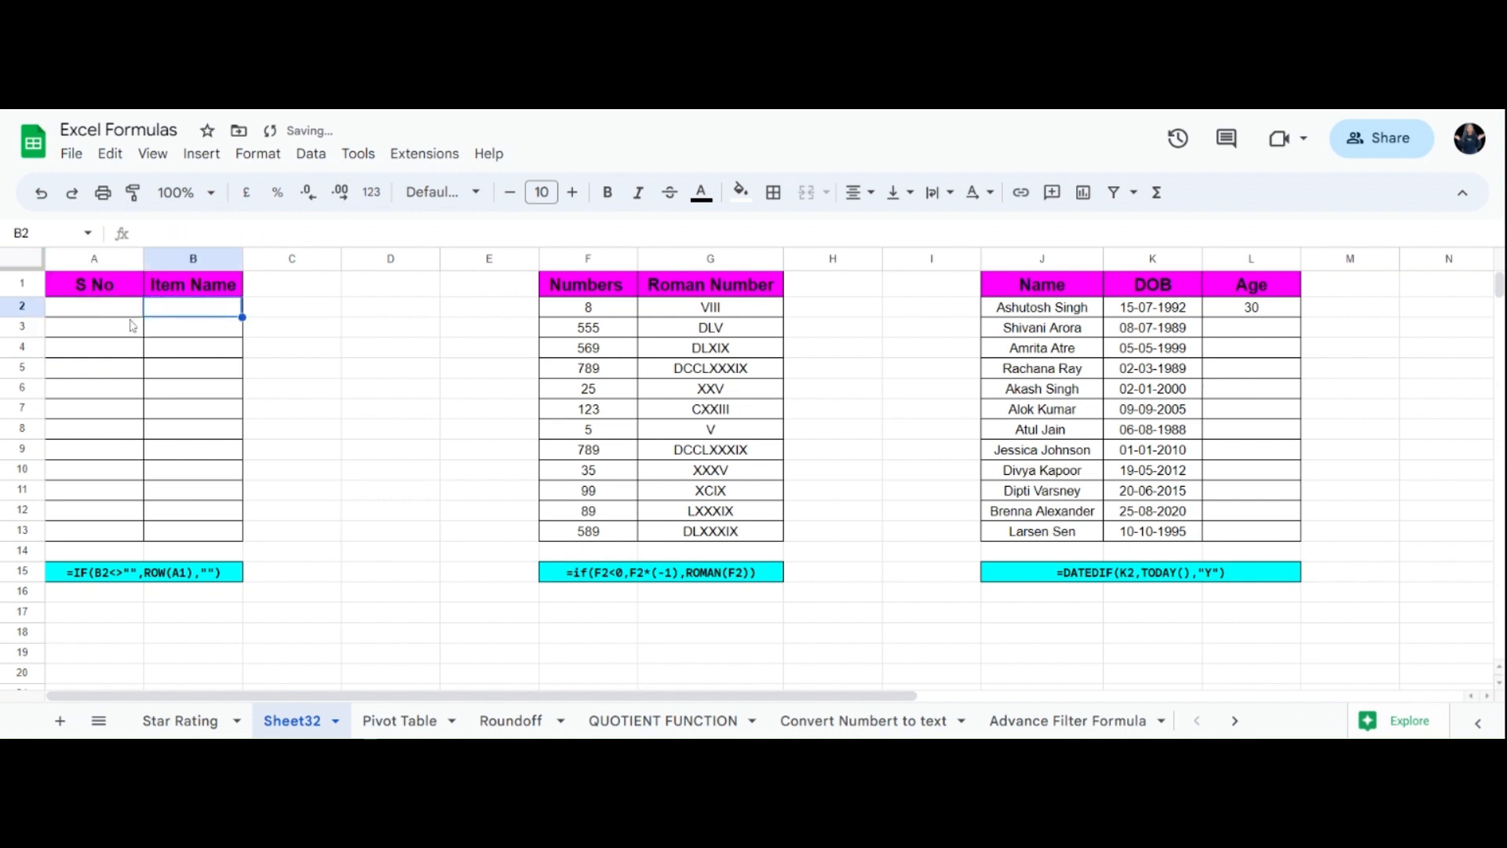
pyautogui.click(106, 313)
pyautogui.click(172, 312)
# Enter the formula =IF(B2<>"",ROW(A1),"") in cell A2 of the S No column
pyautogui.click(93, 313)
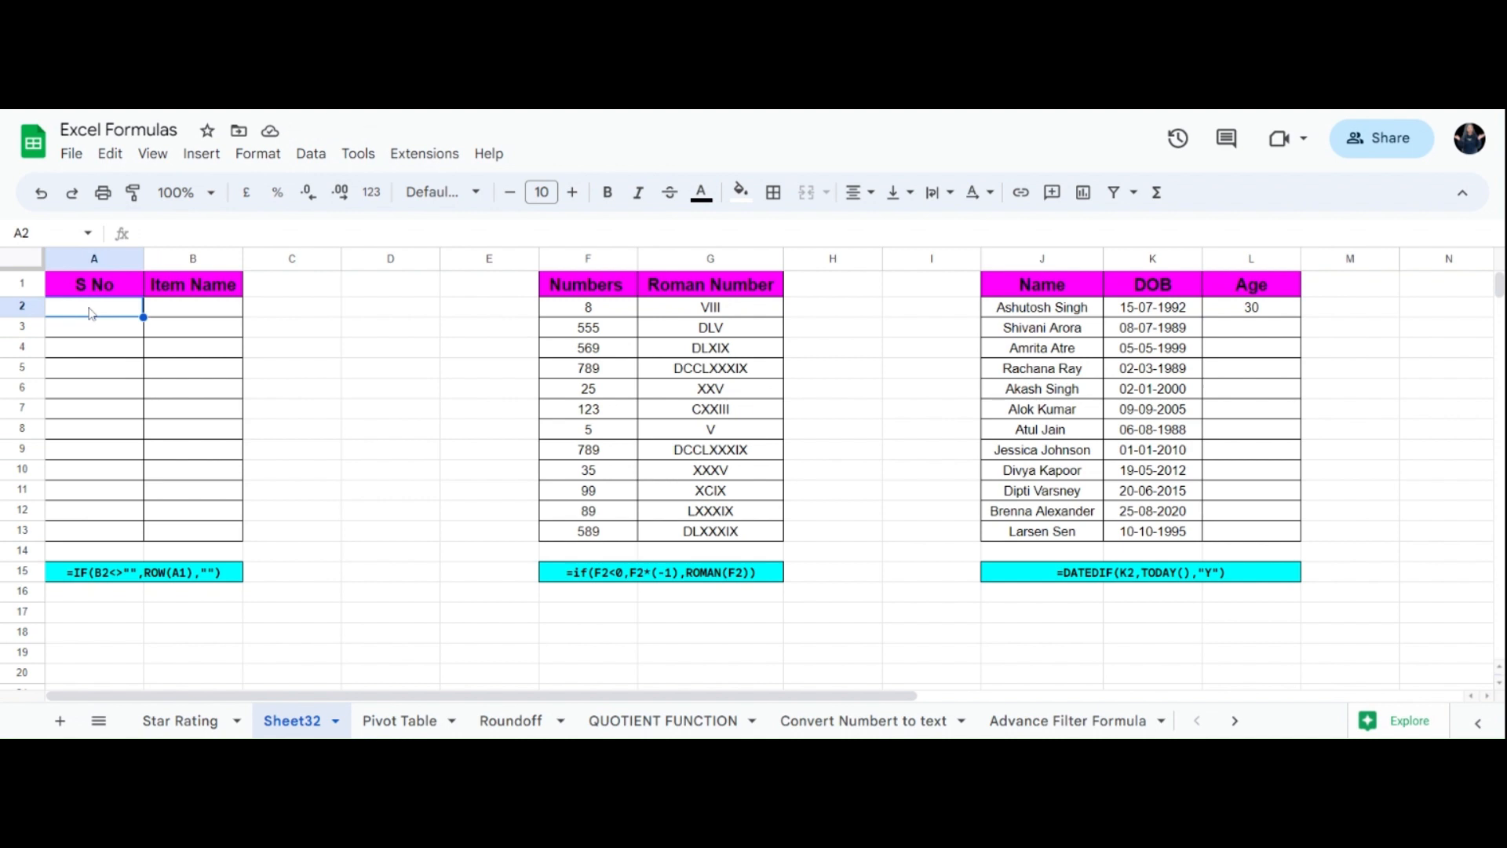
pyautogui.write('=')
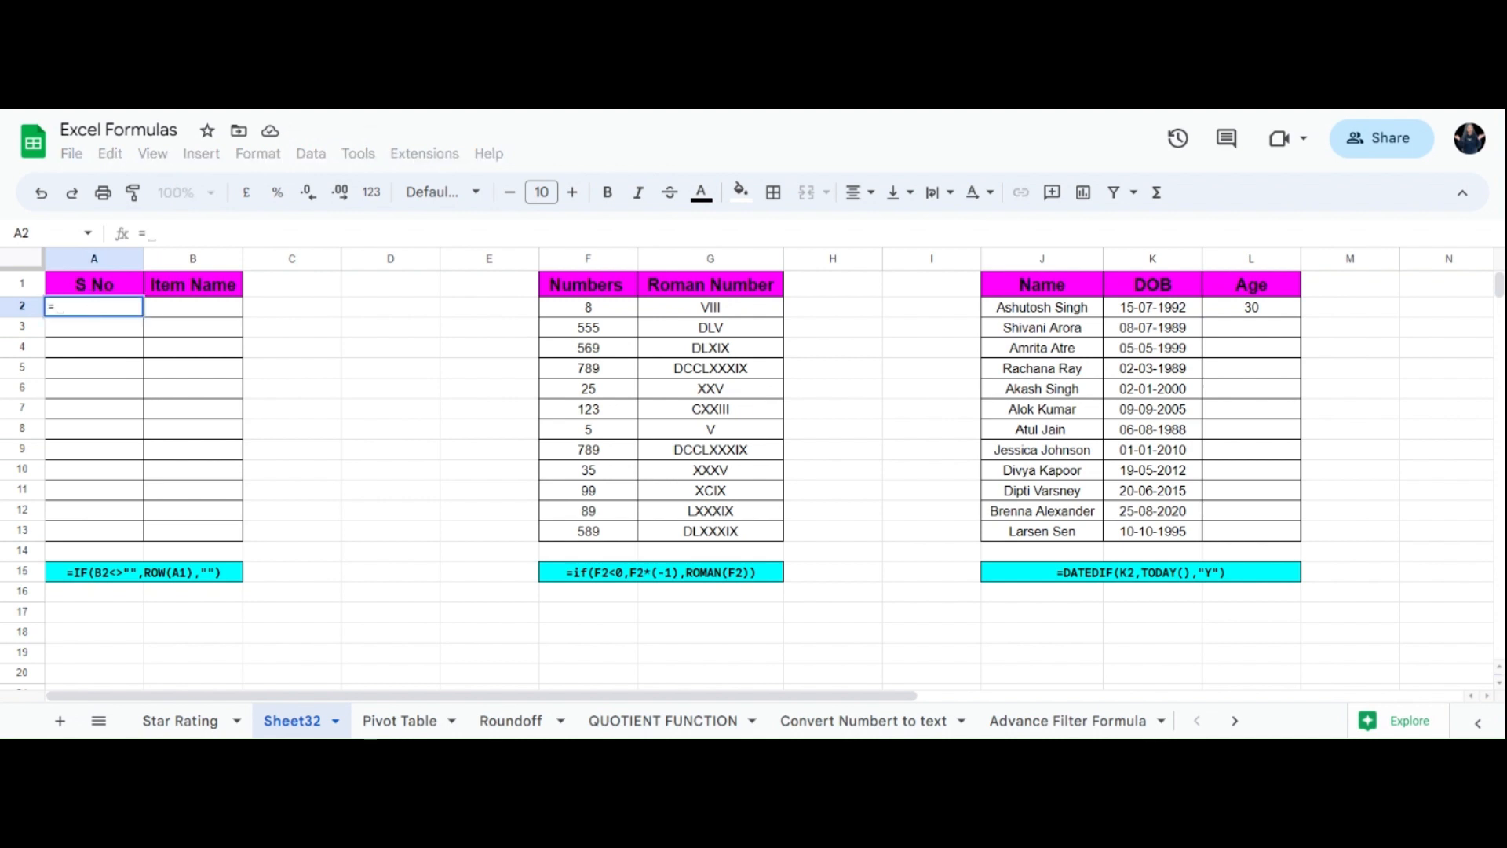
pyautogui.write('I')
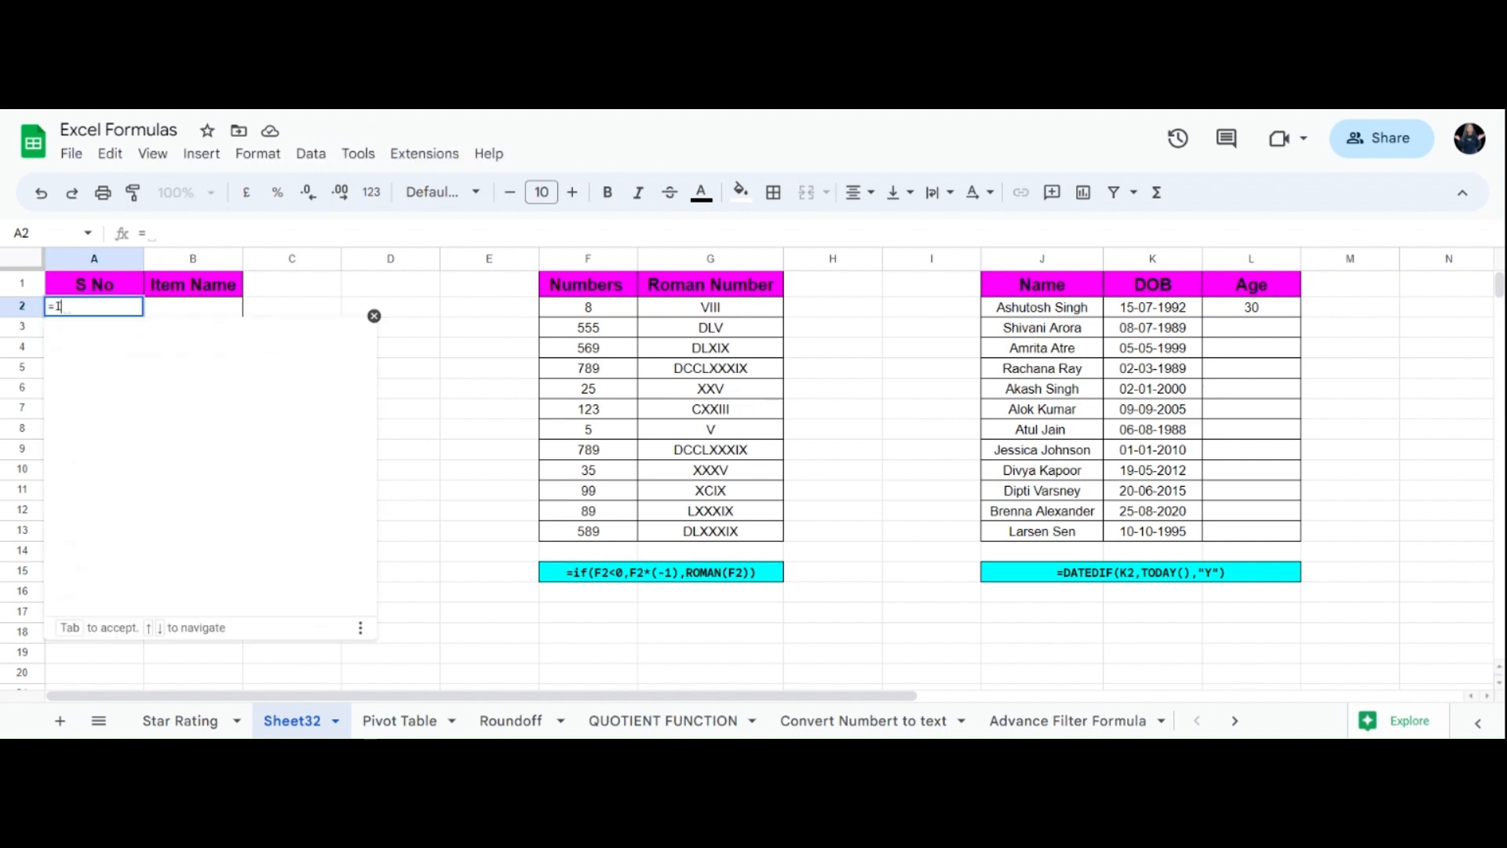
pyautogui.write('F(')
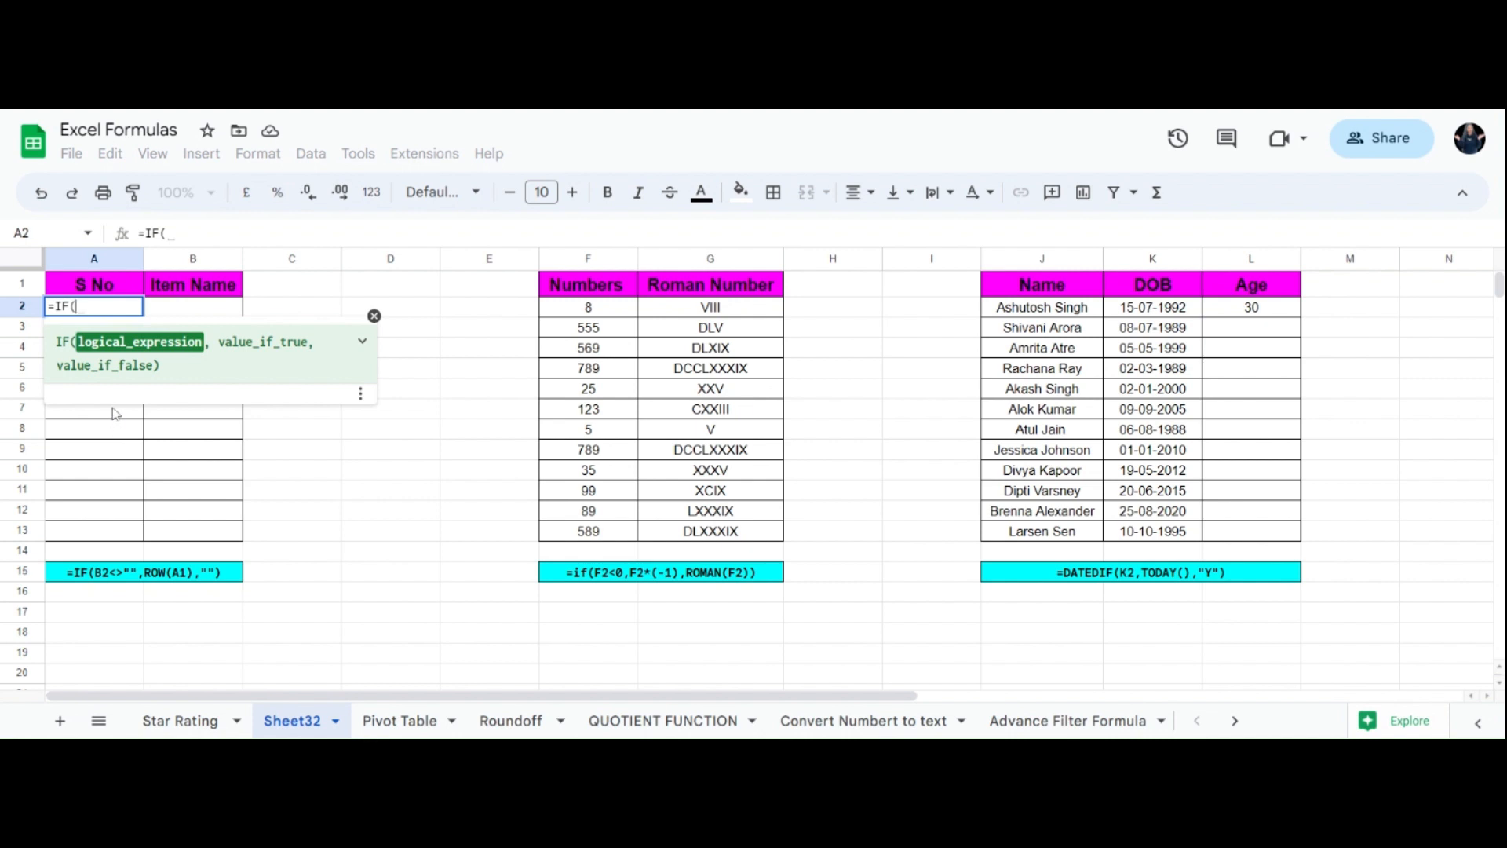
pyautogui.write('B2')
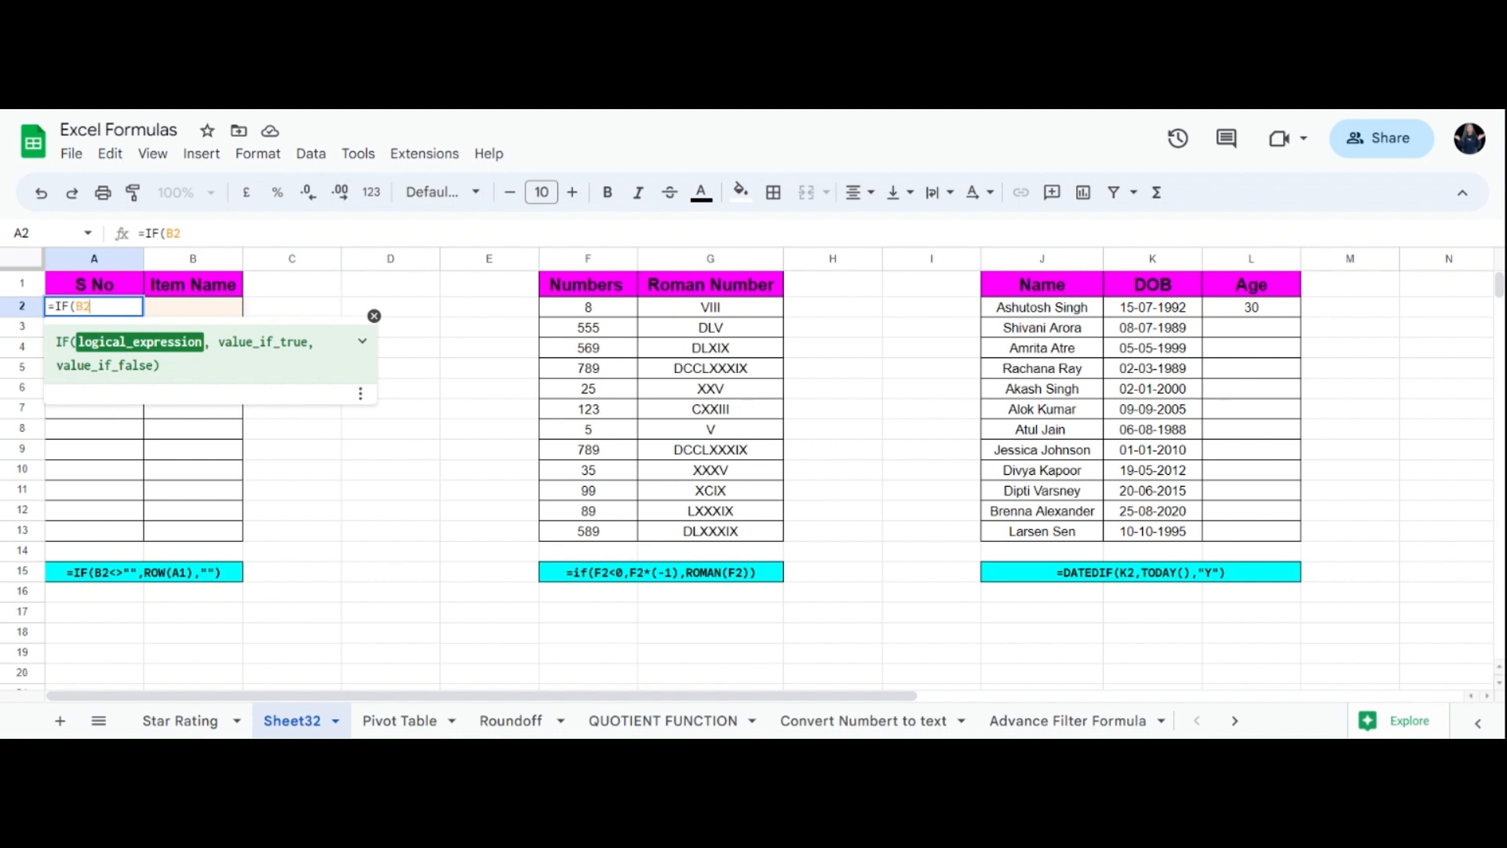
pyautogui.write('<>')
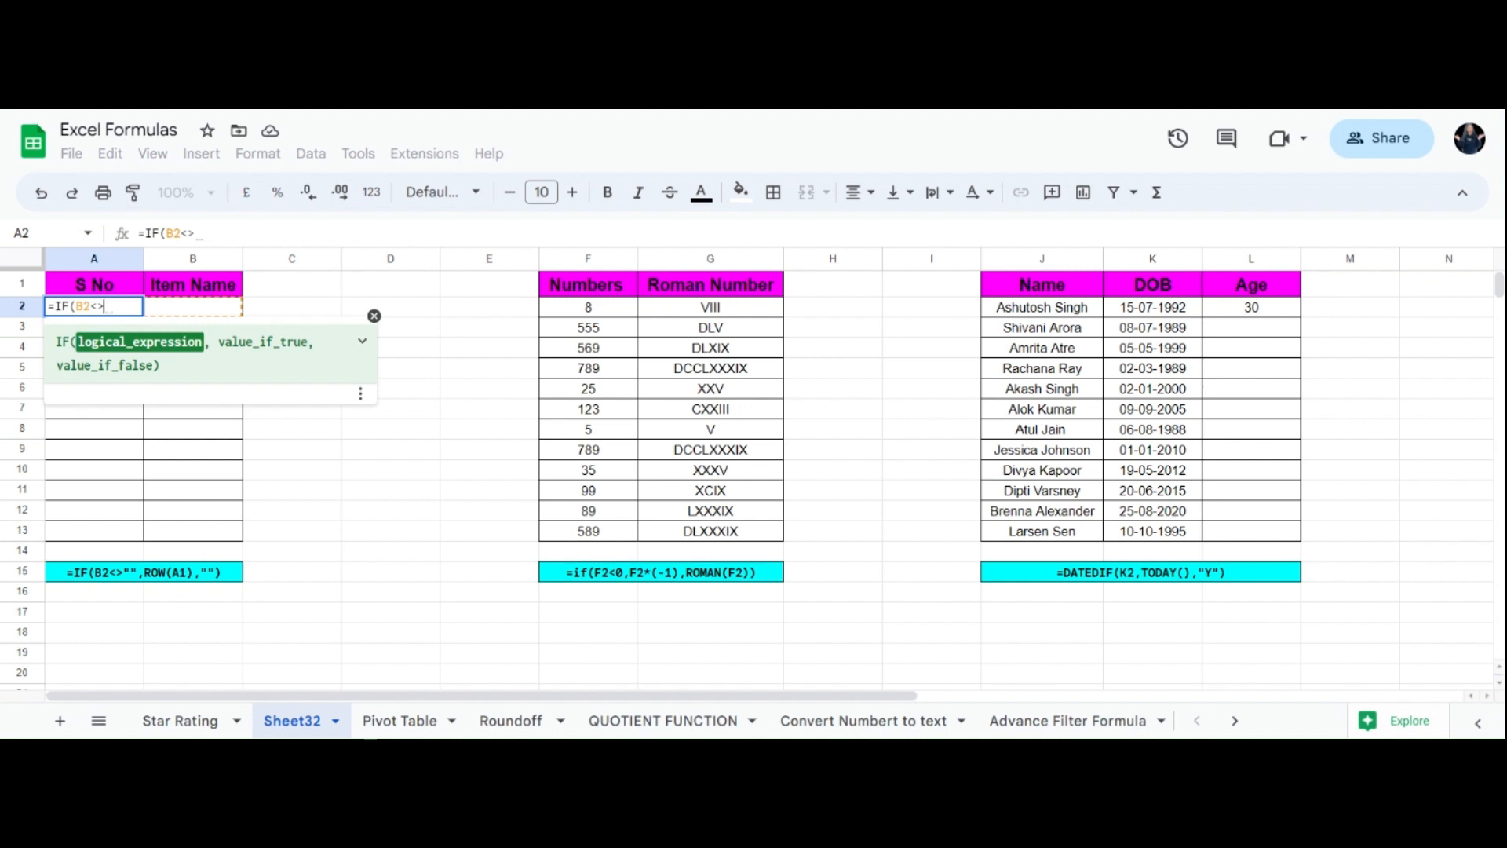
pyautogui.write('""')
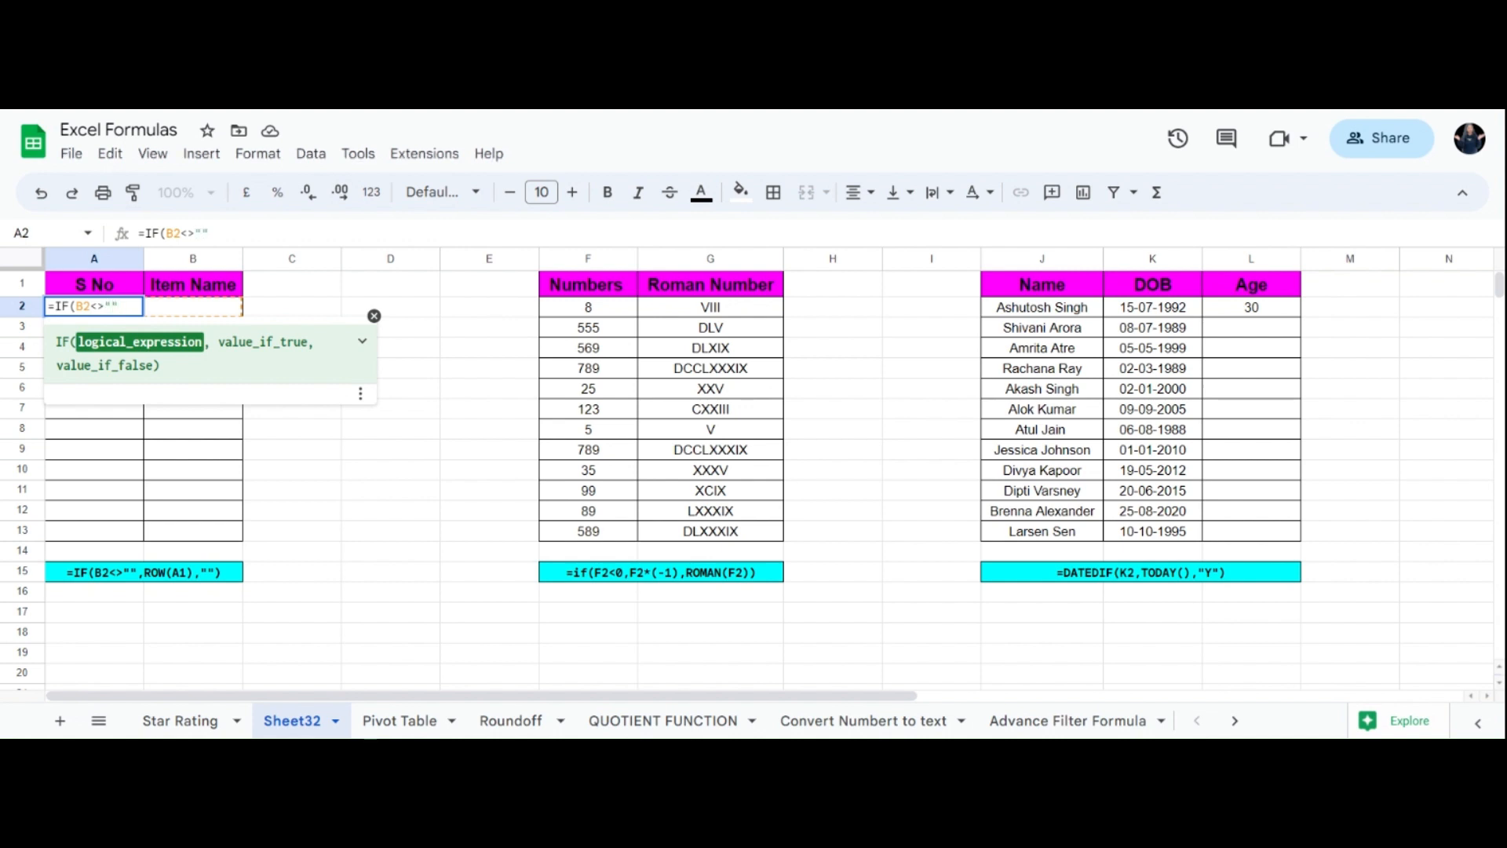
pyautogui.write(',ROW')
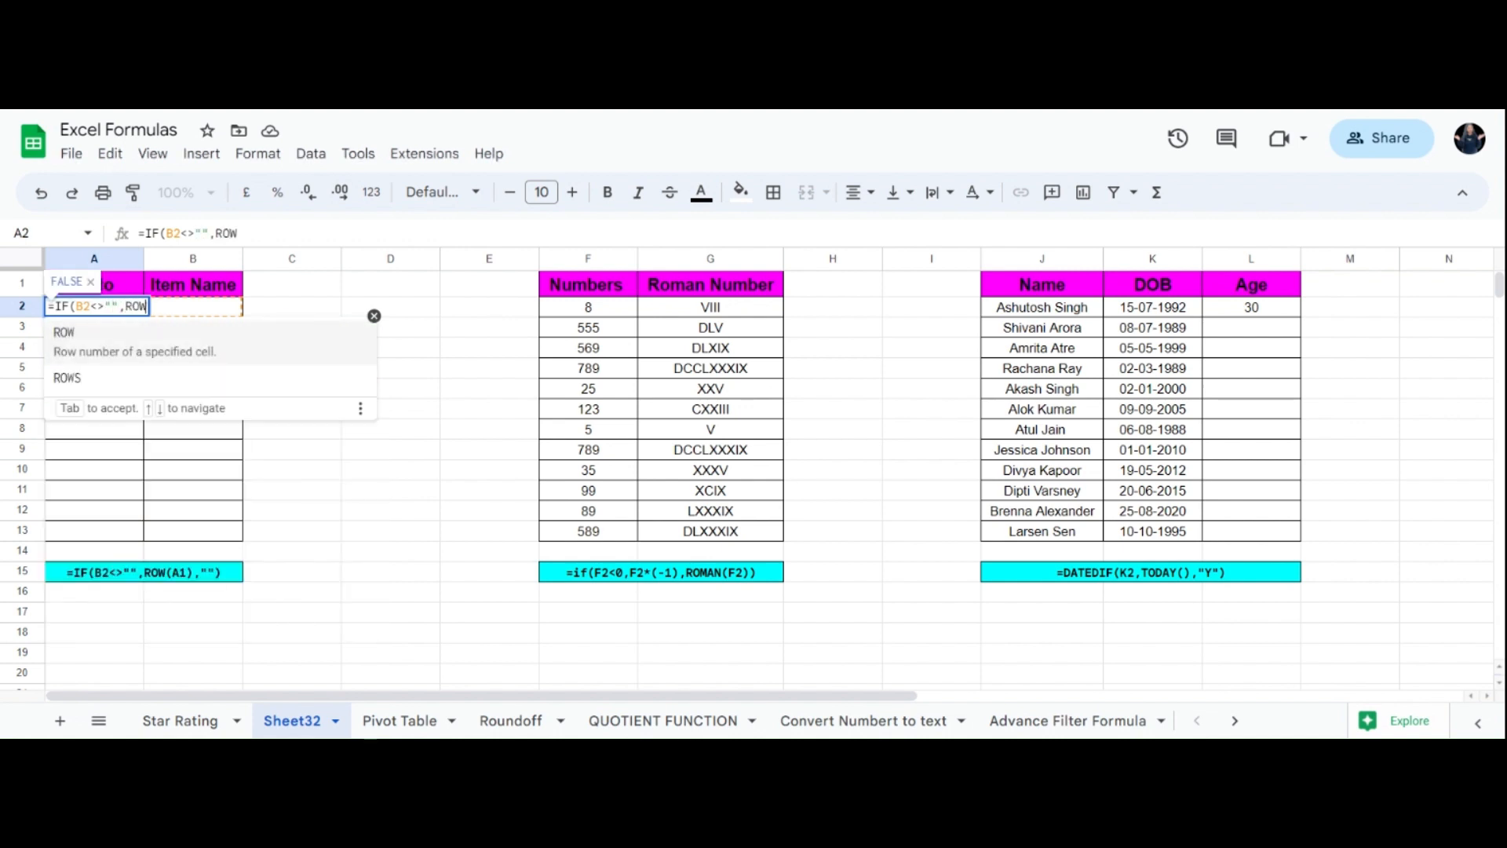
pyautogui.write('(')
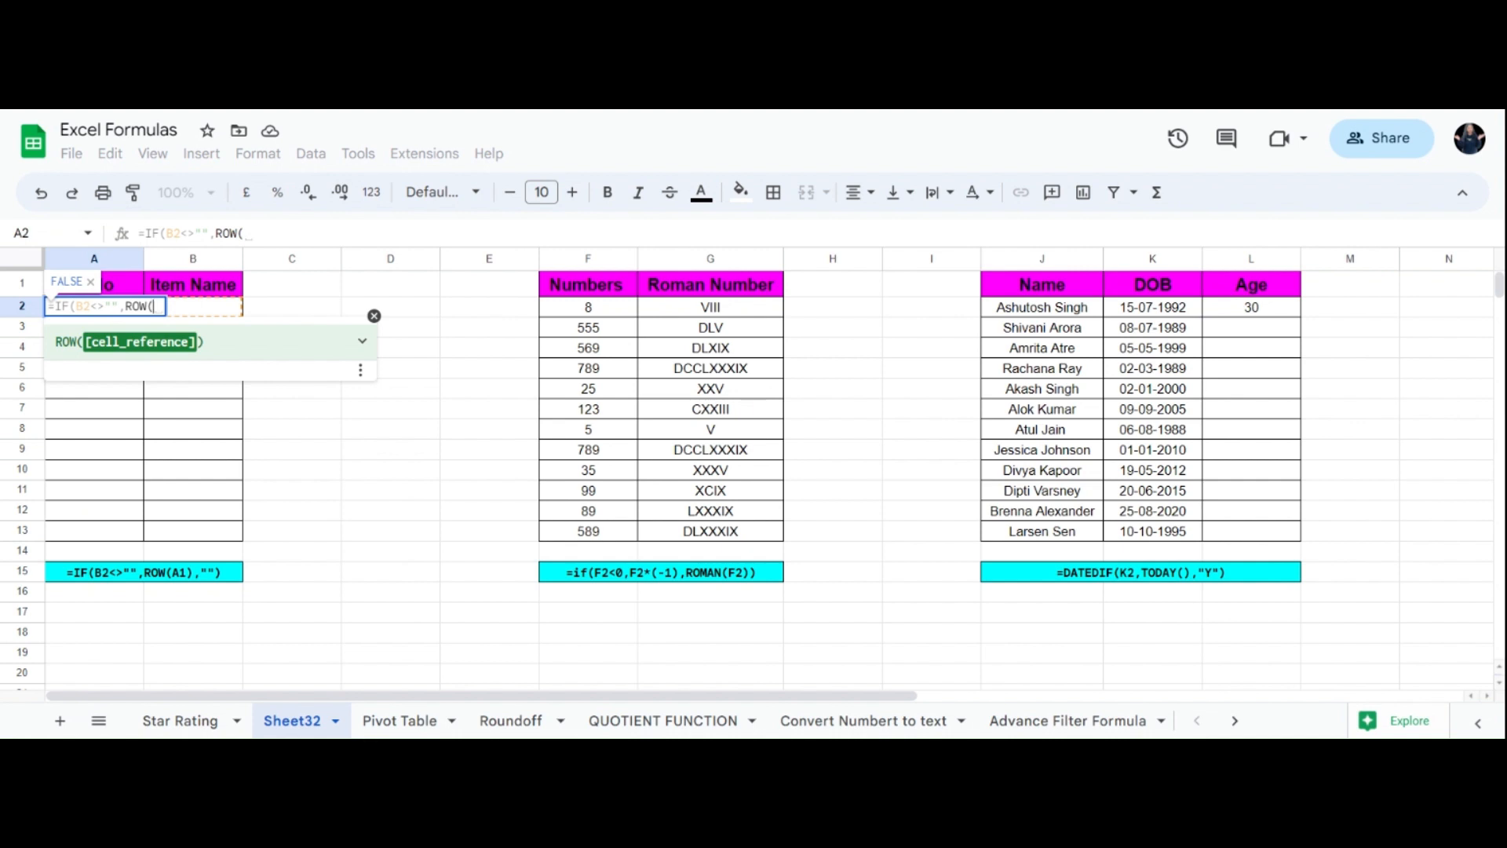
pyautogui.write('A1')
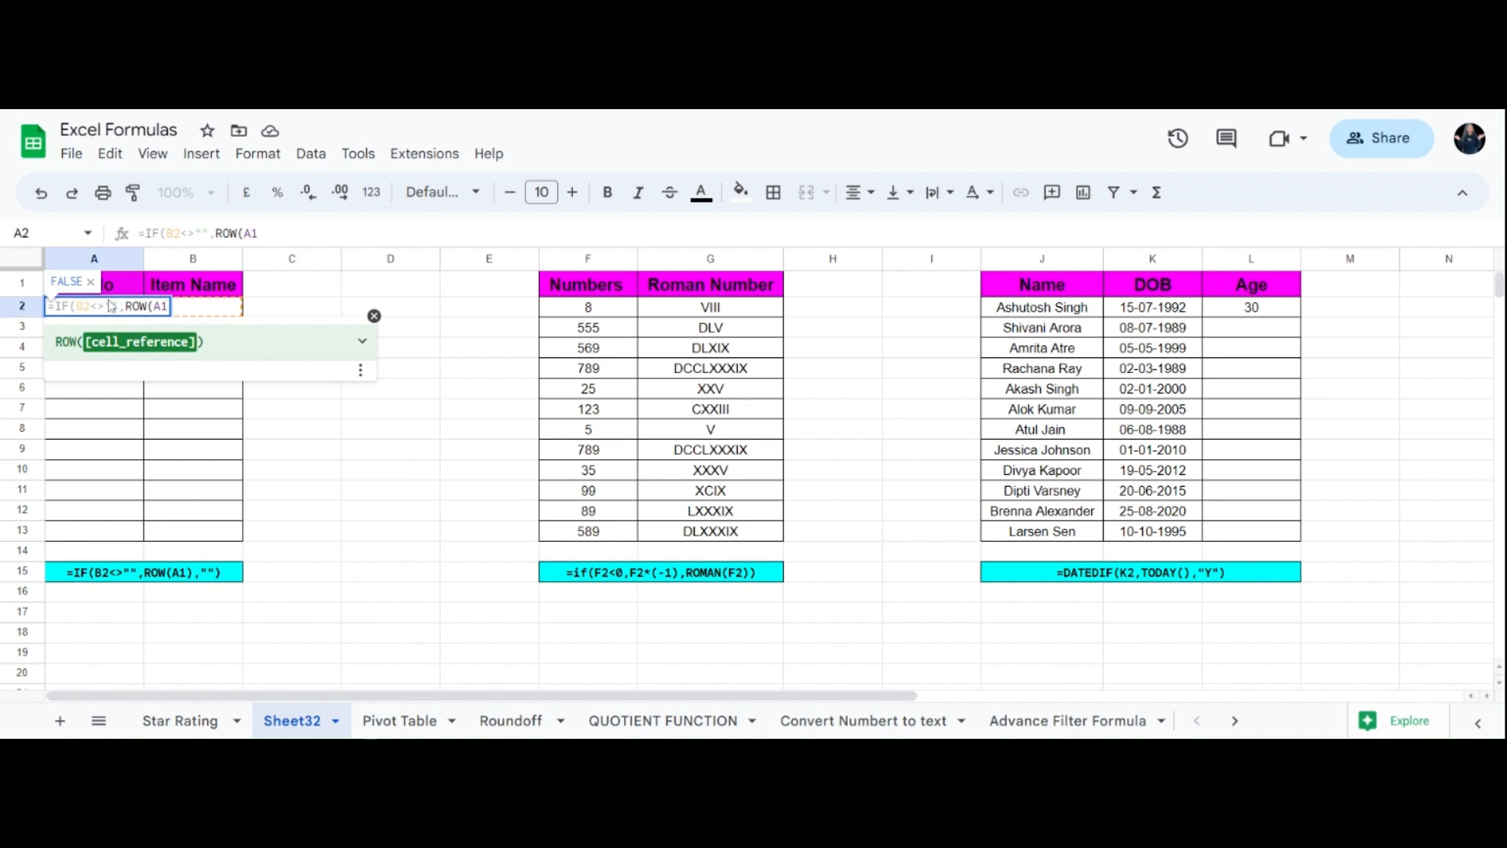
pyautogui.write(')')
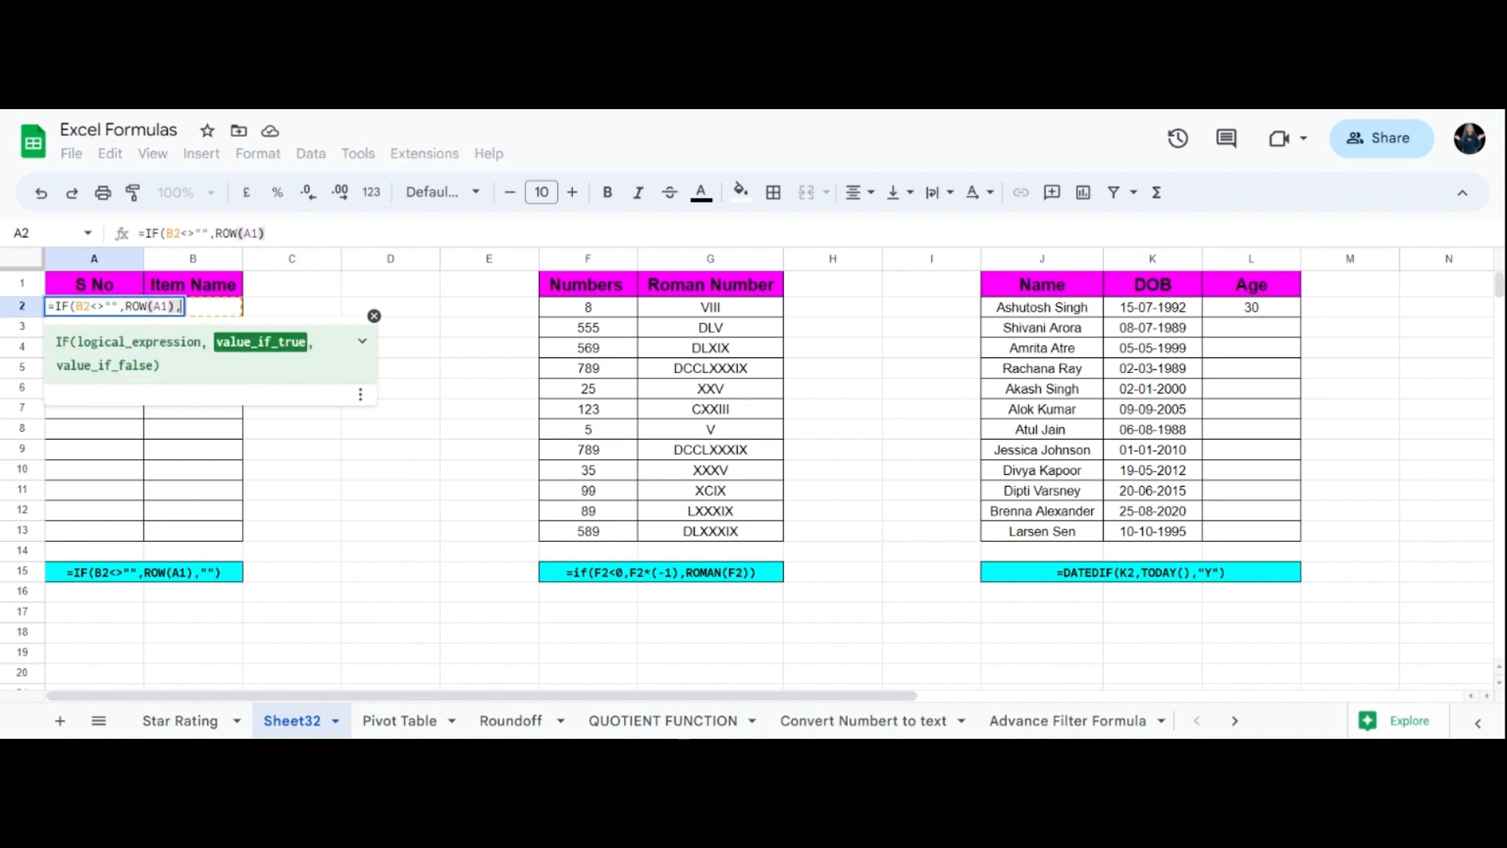
pyautogui.write(',""')
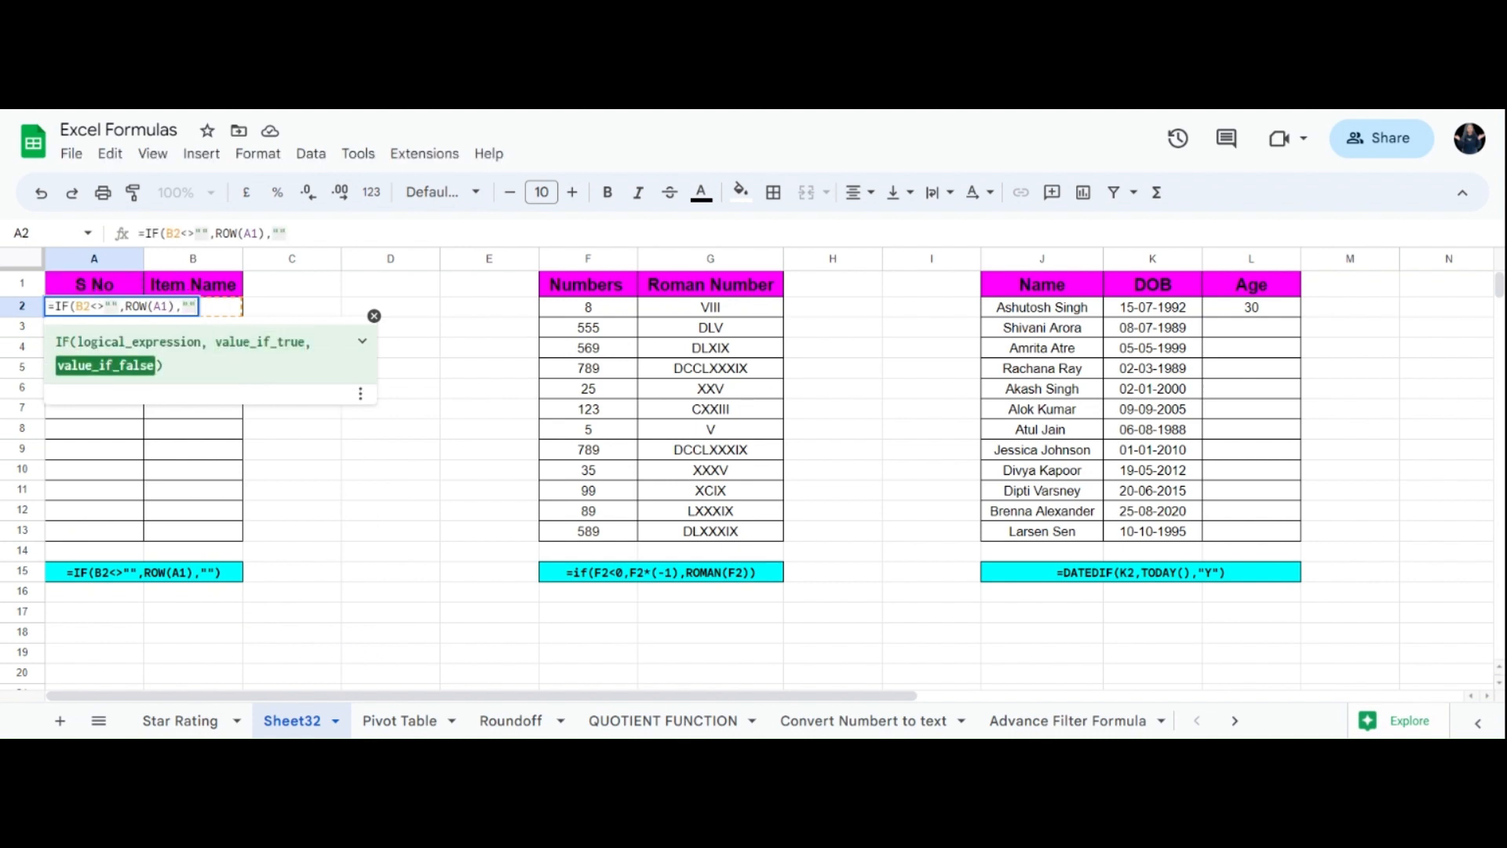
pyautogui.write(')')
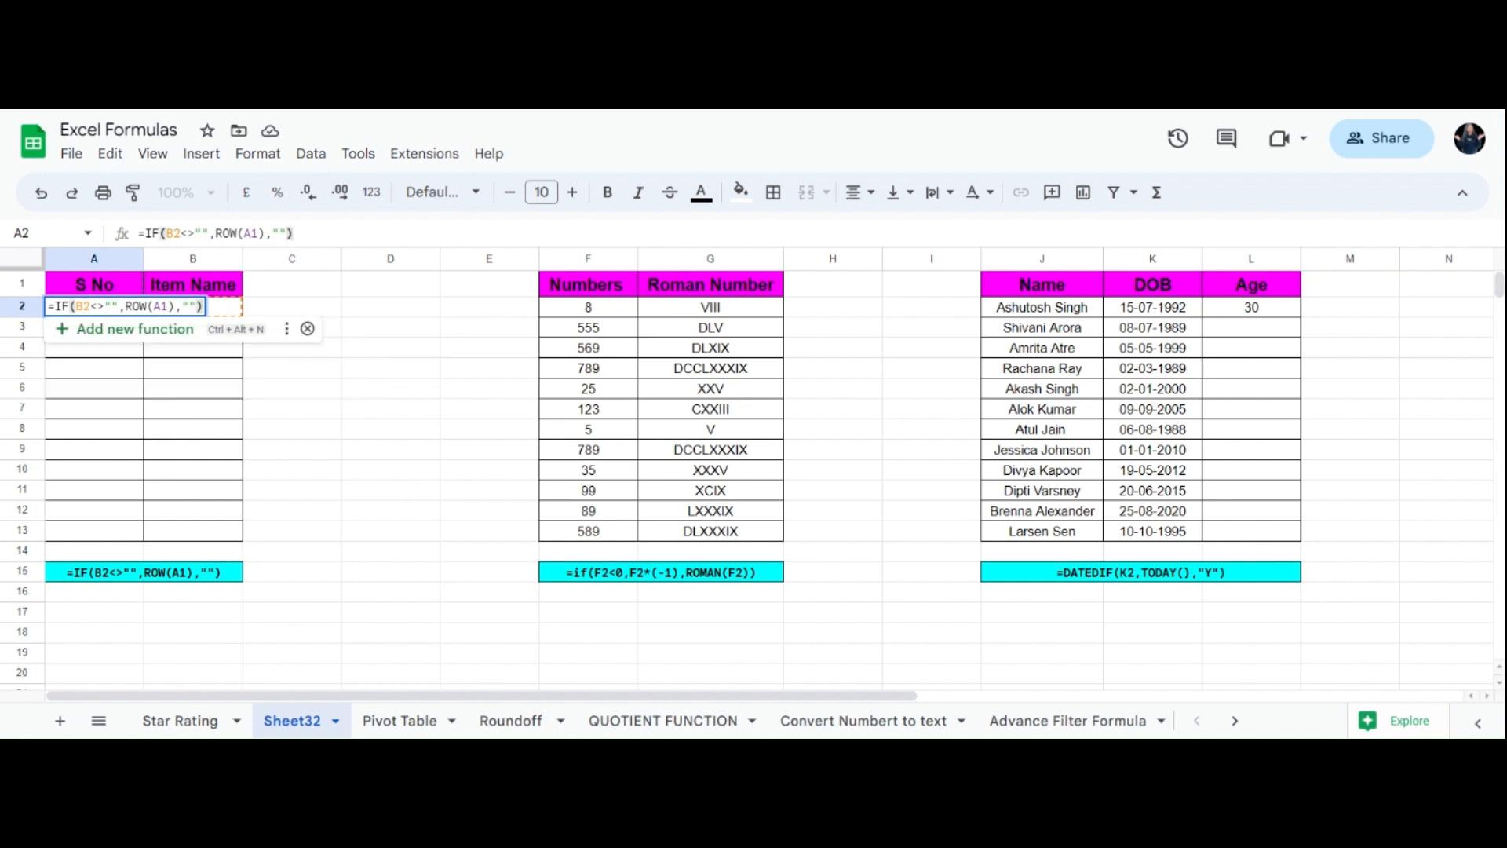
pyautogui.press('Return')
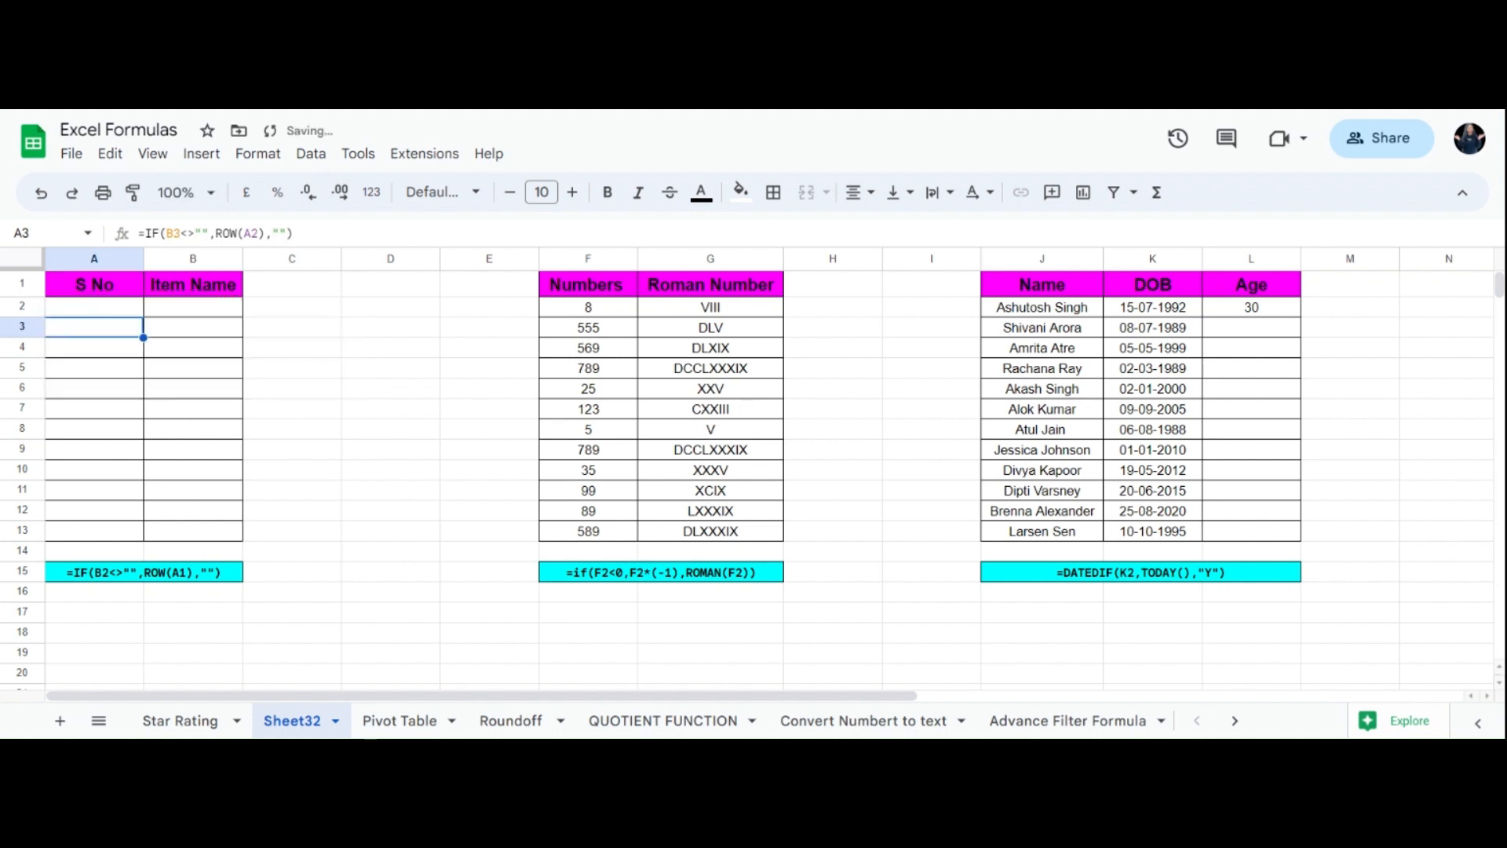
# Check the formula in A2, and enter PENCIL BOX in B2 and LUNCHBOX in B3 as item names
pyautogui.click(115, 309)
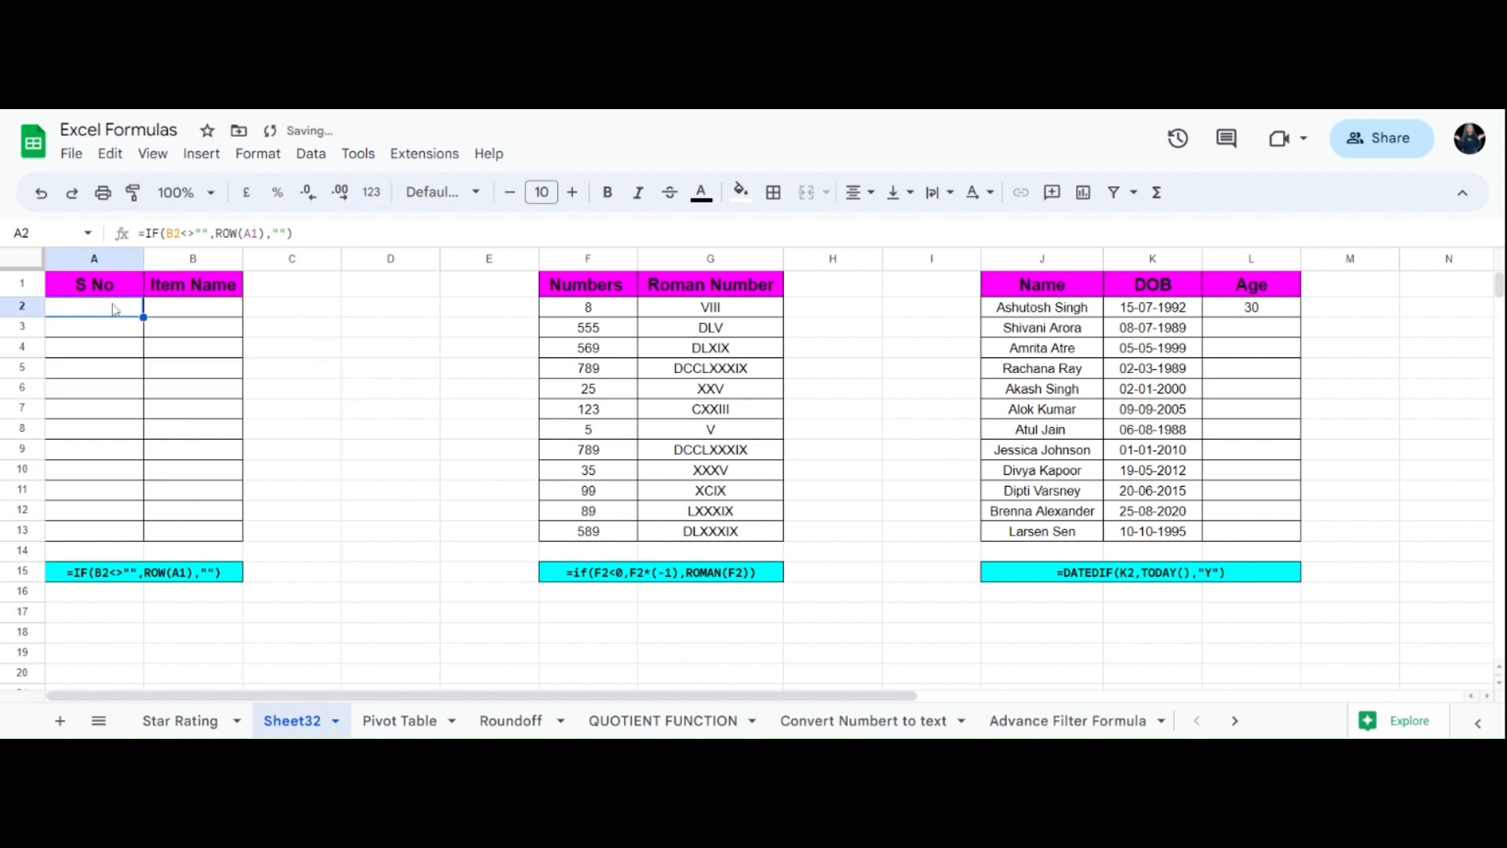
pyautogui.click(170, 317)
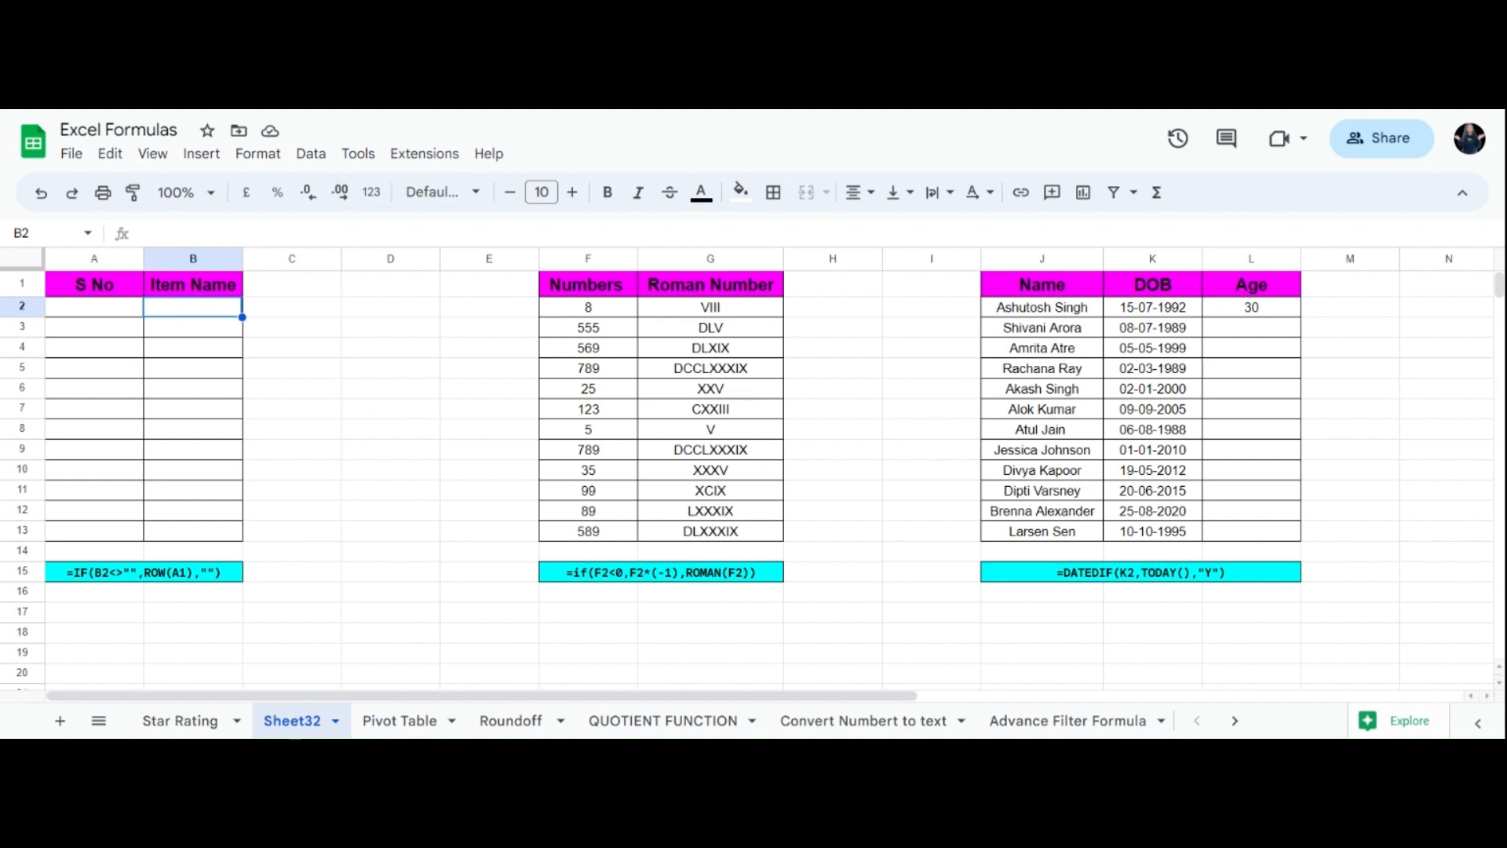
pyautogui.press('Return')
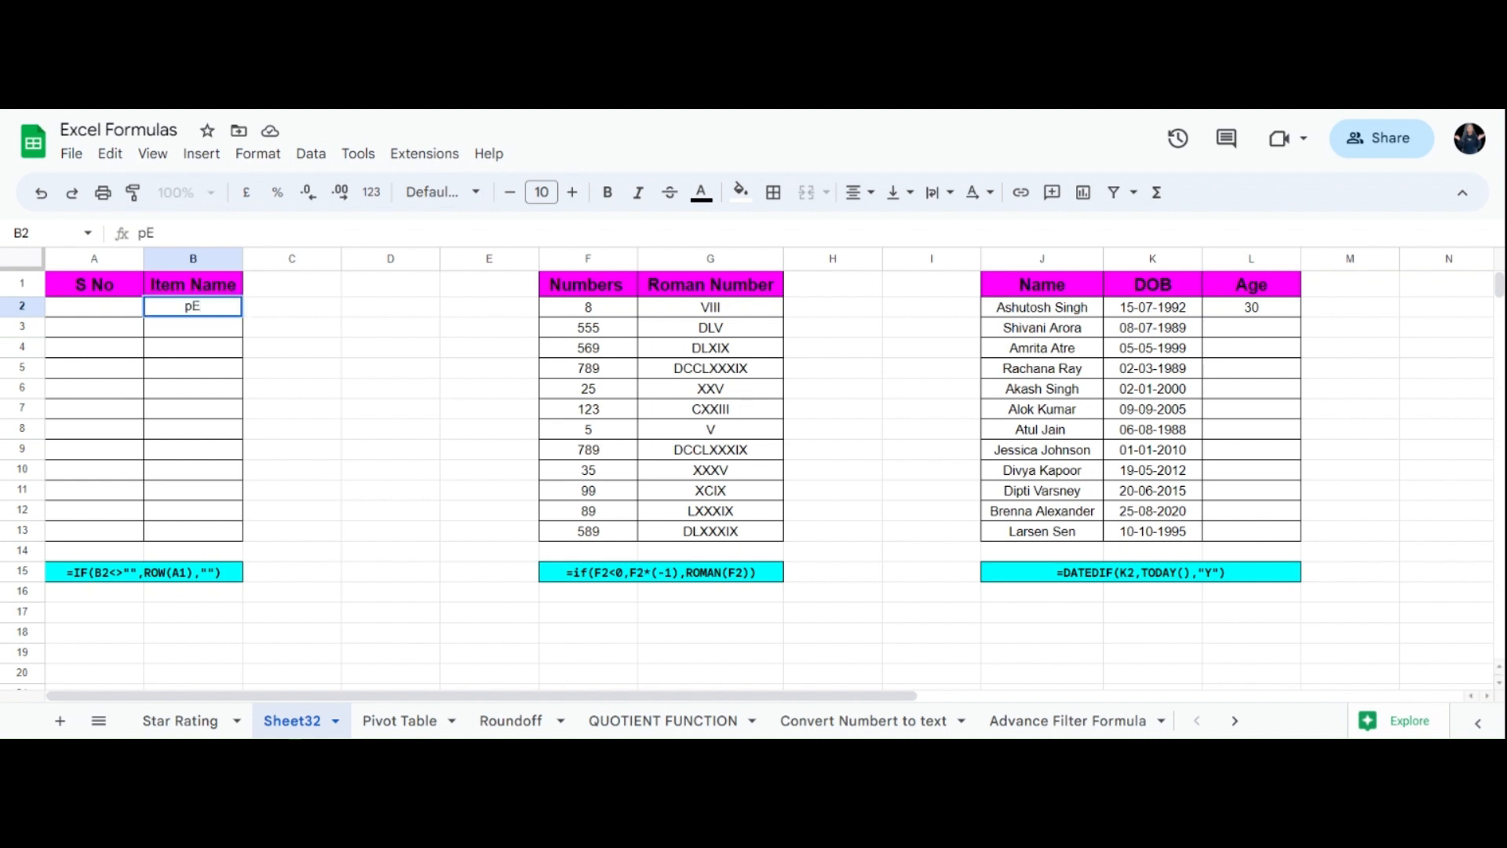
pyautogui.write('PENCIL BOX')
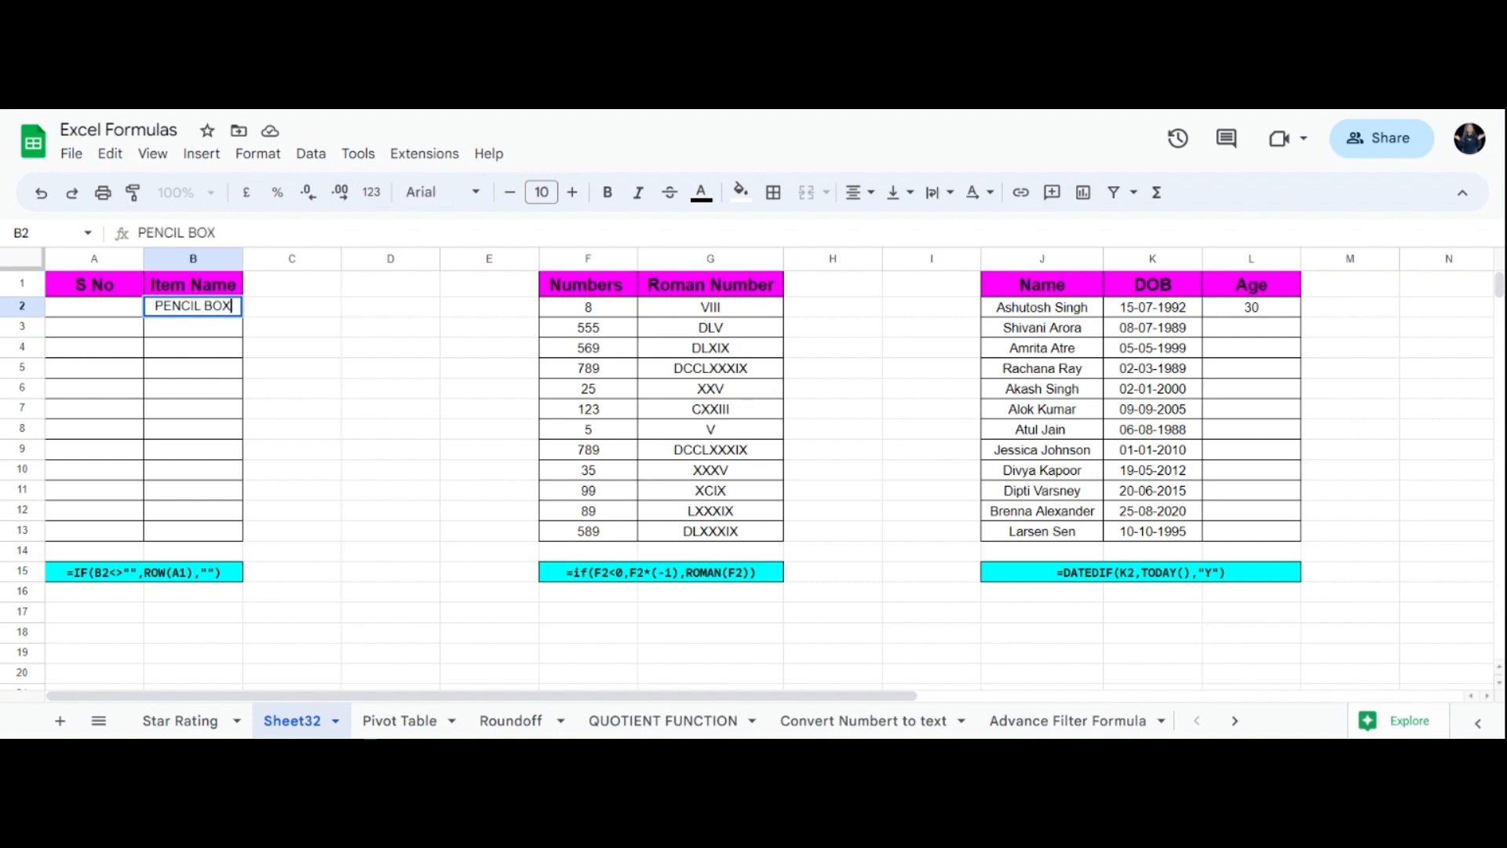
pyautogui.press('Return')
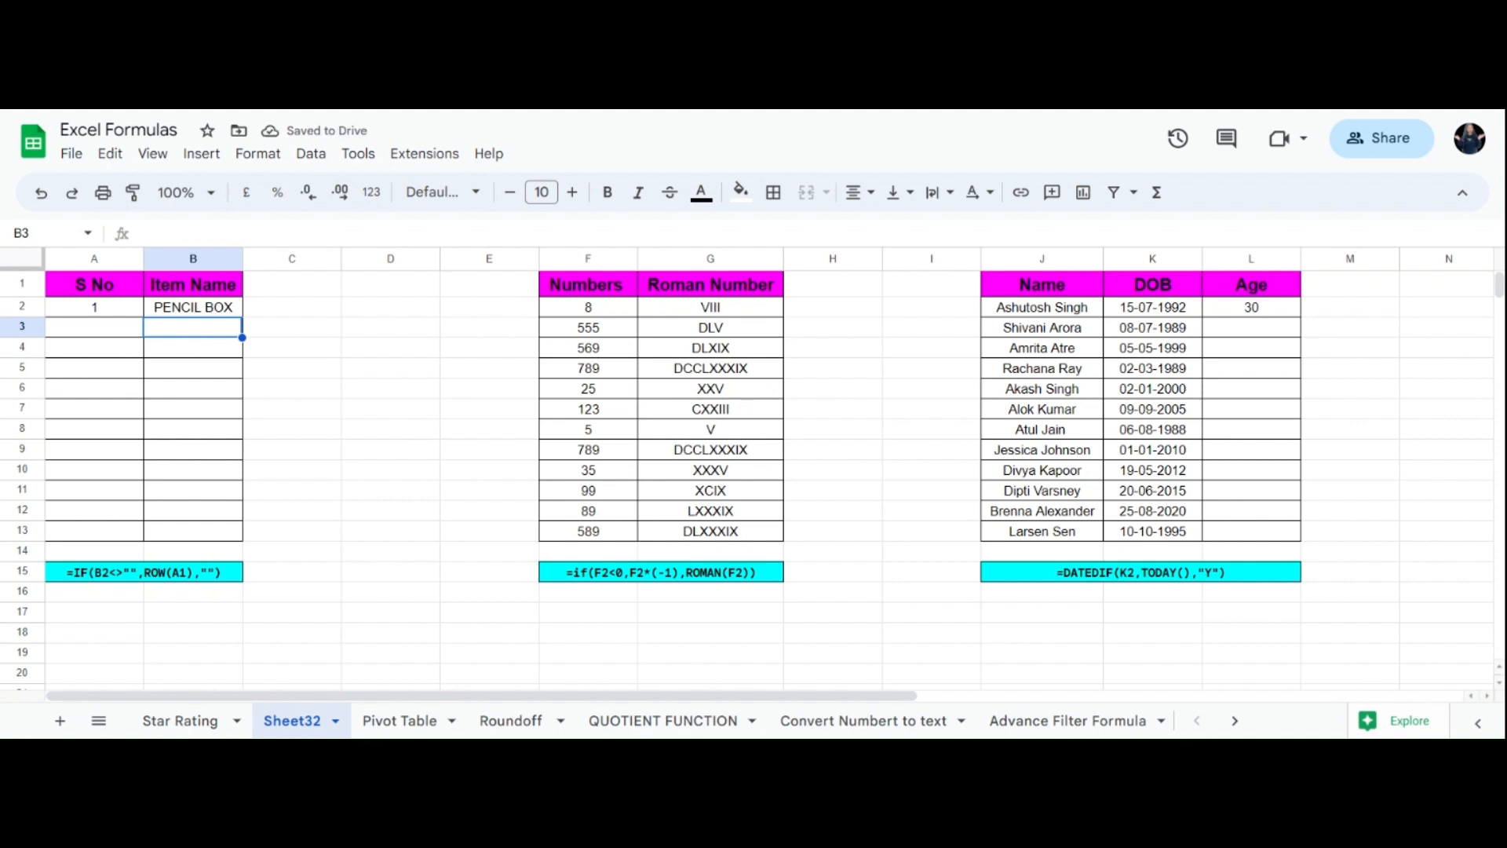
pyautogui.write('LUNCHB')
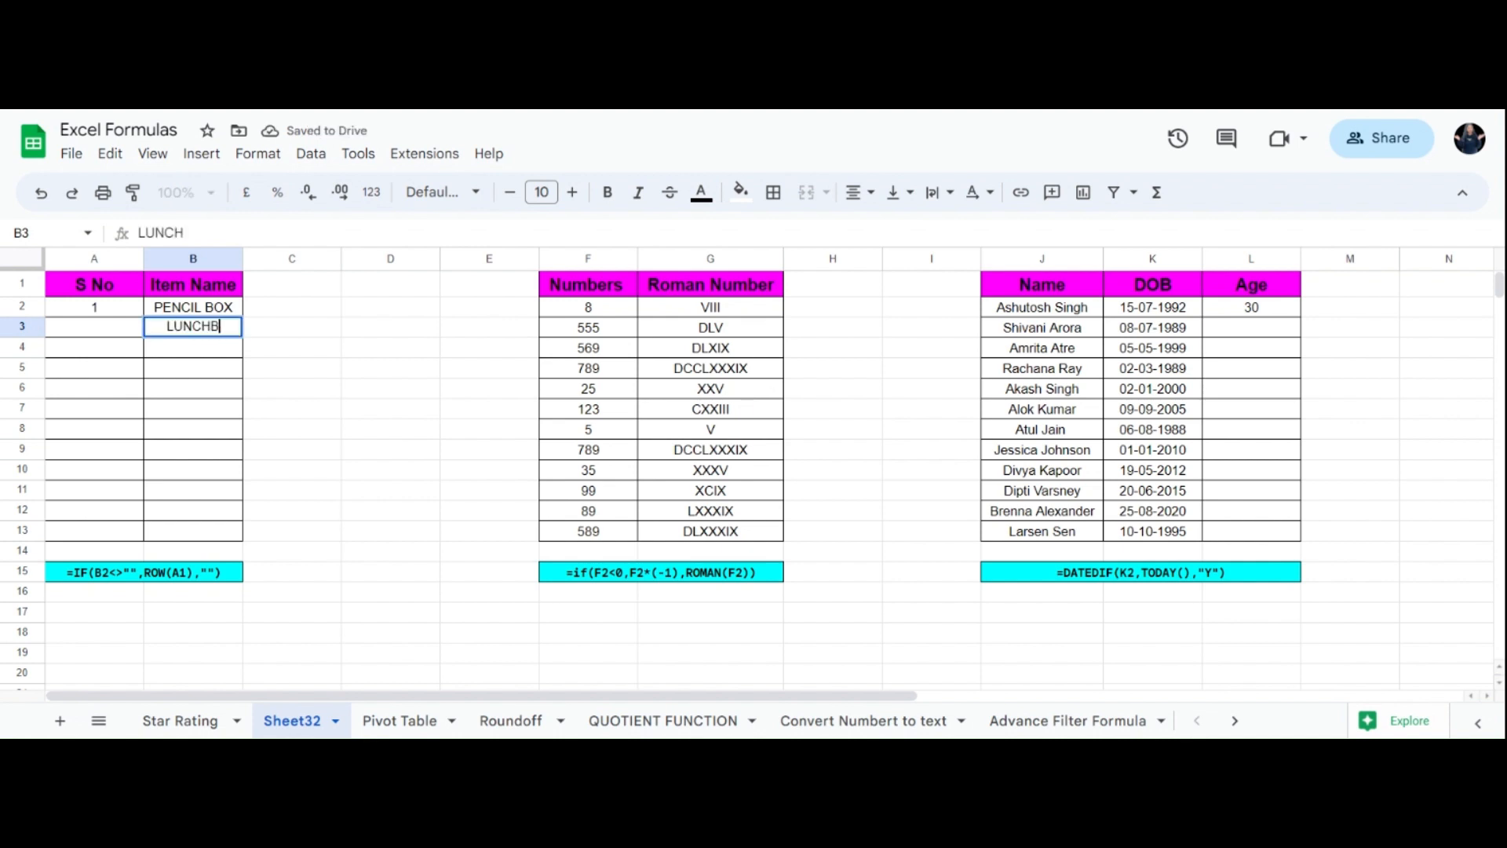
pyautogui.write('OX')
pyautogui.press('Return')
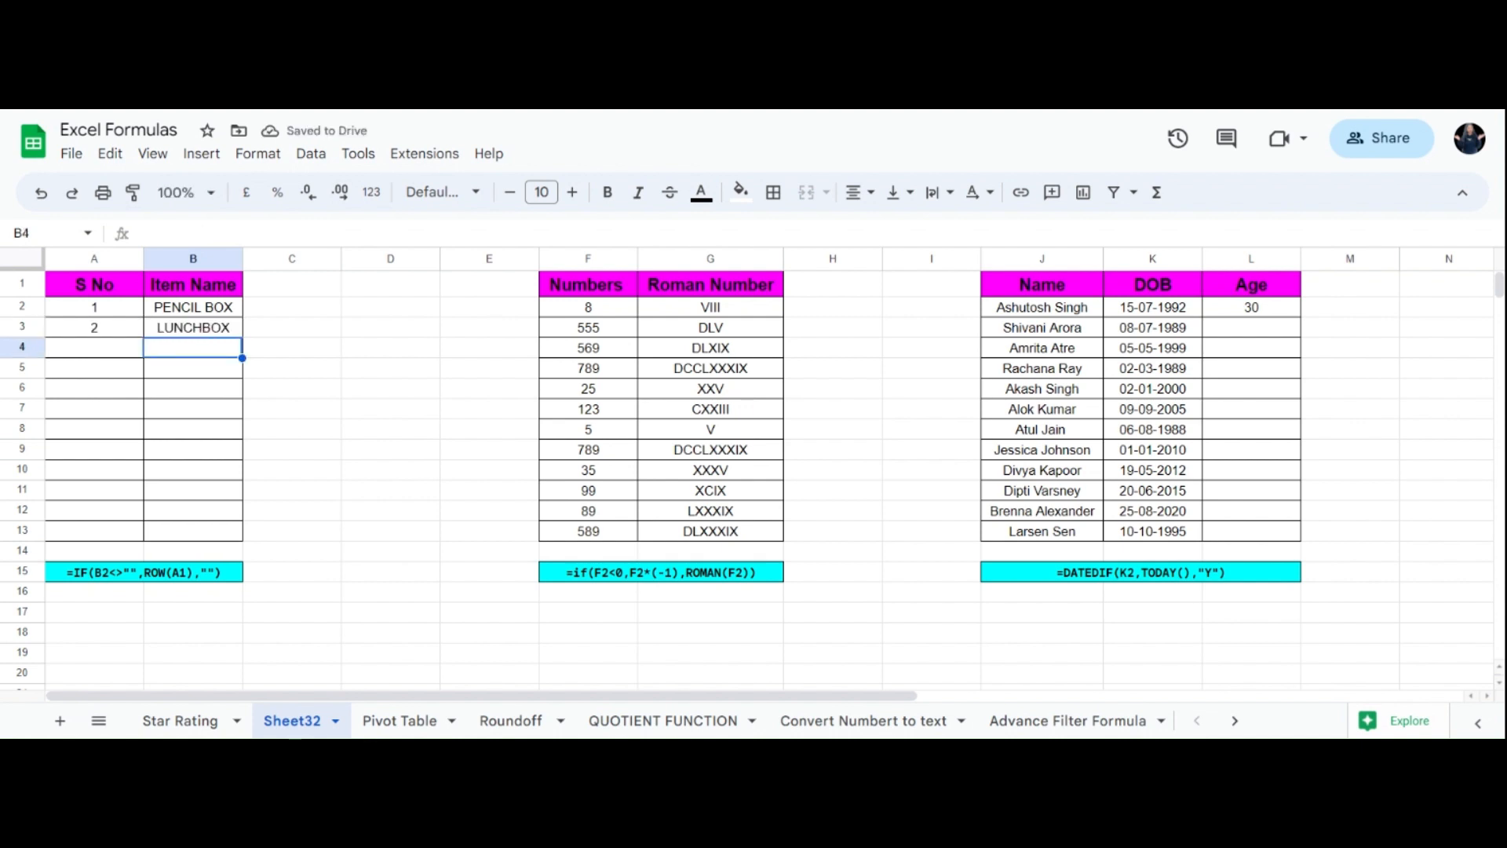
# Enter HJDFHJDF, HDFDJ and JFFKDJN as item names in cells B4 to B6
pyautogui.write('HJDFHJDF')
pyautogui.press('Return')
pyautogui.write('HDFDJ')
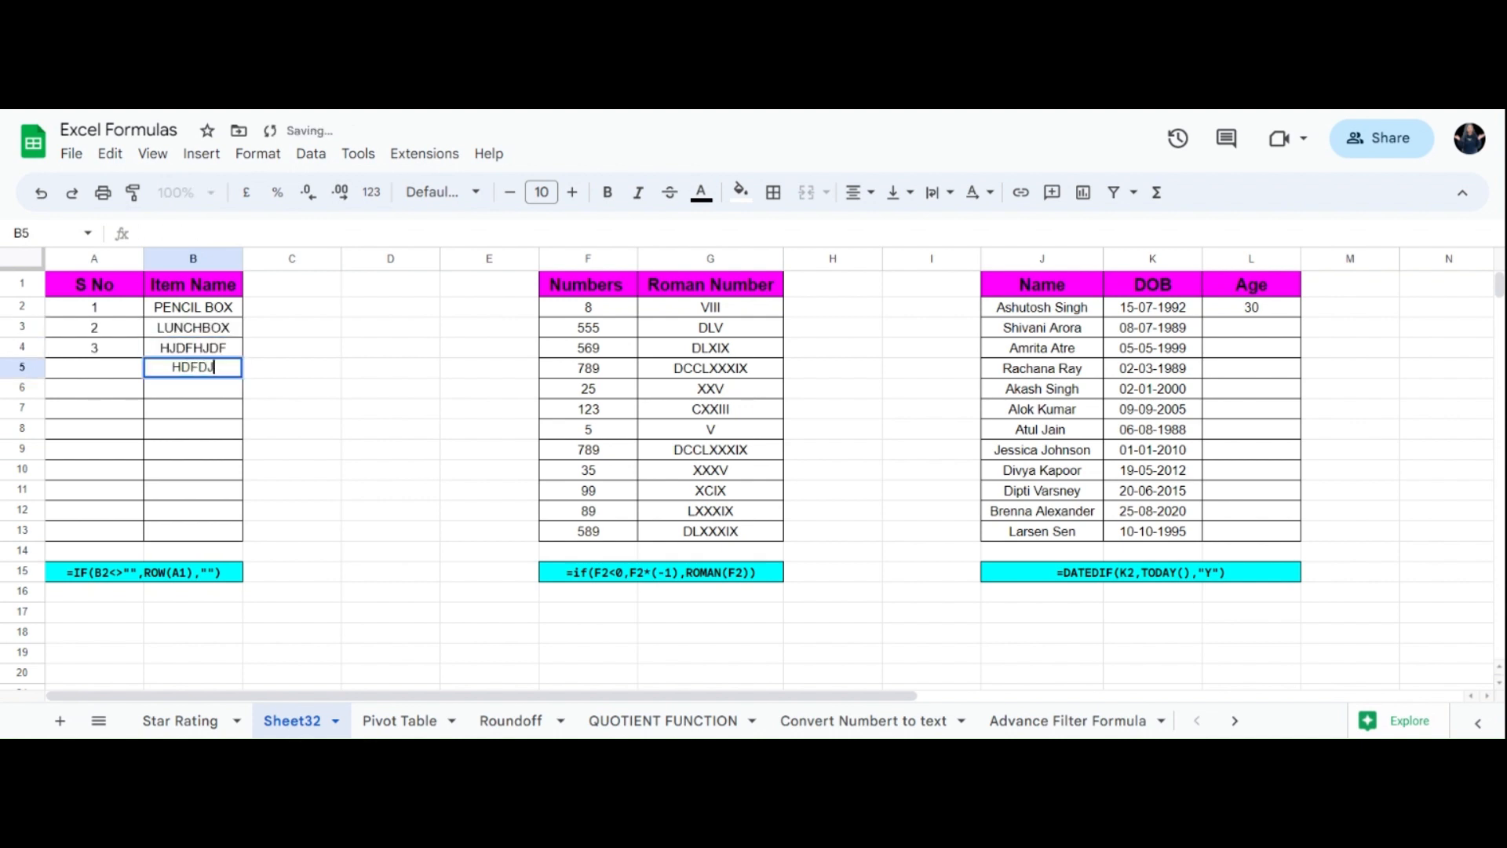
pyautogui.press('Return')
pyautogui.write('JFFKDJN')
pyautogui.press('Return')
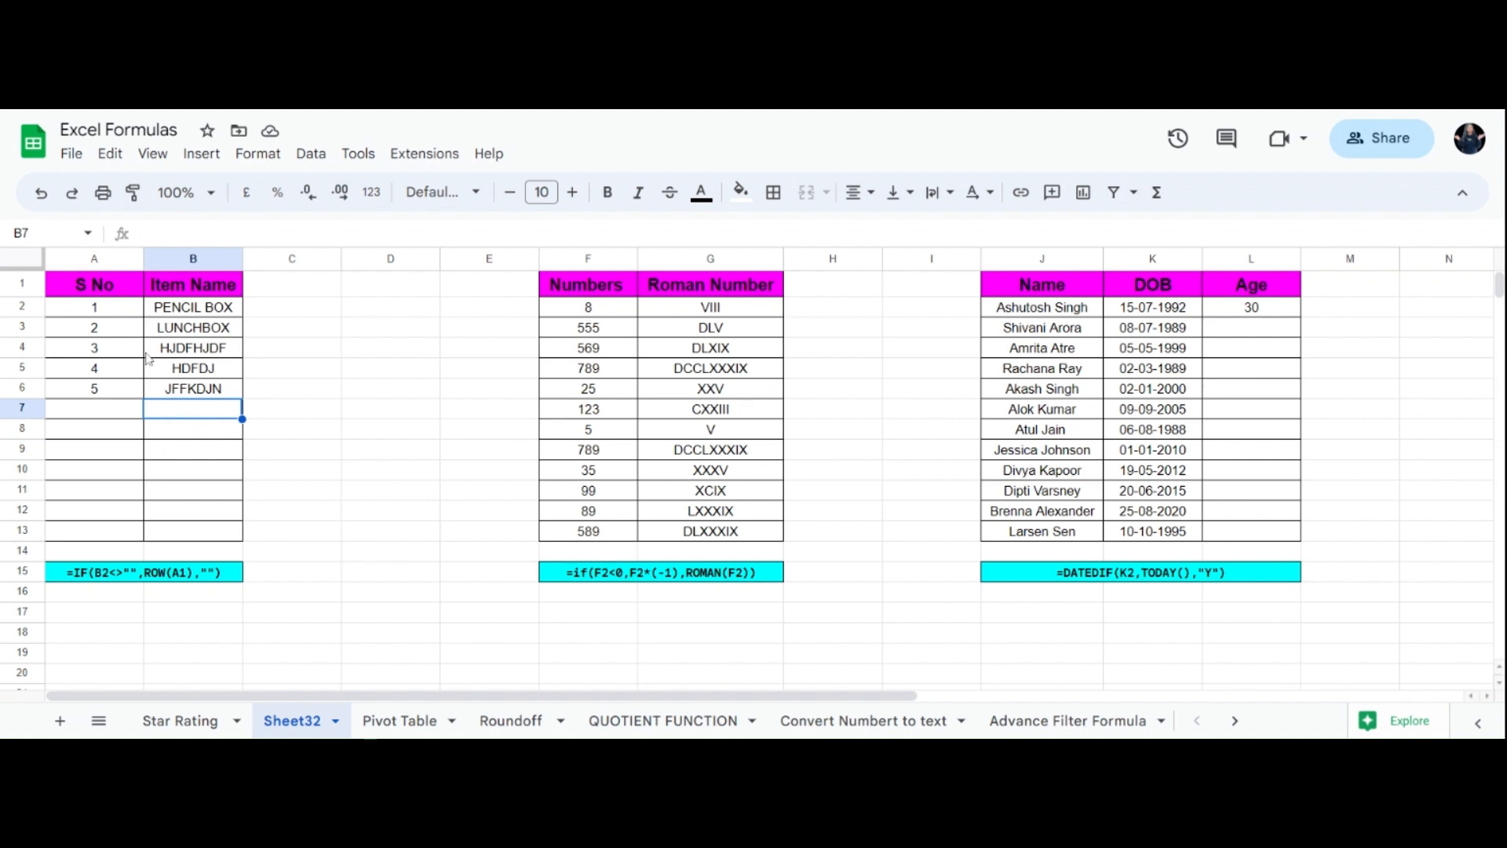
# Review the serial number formula in A2 and its reference text below the item table in row 15
pyautogui.click(104, 309)
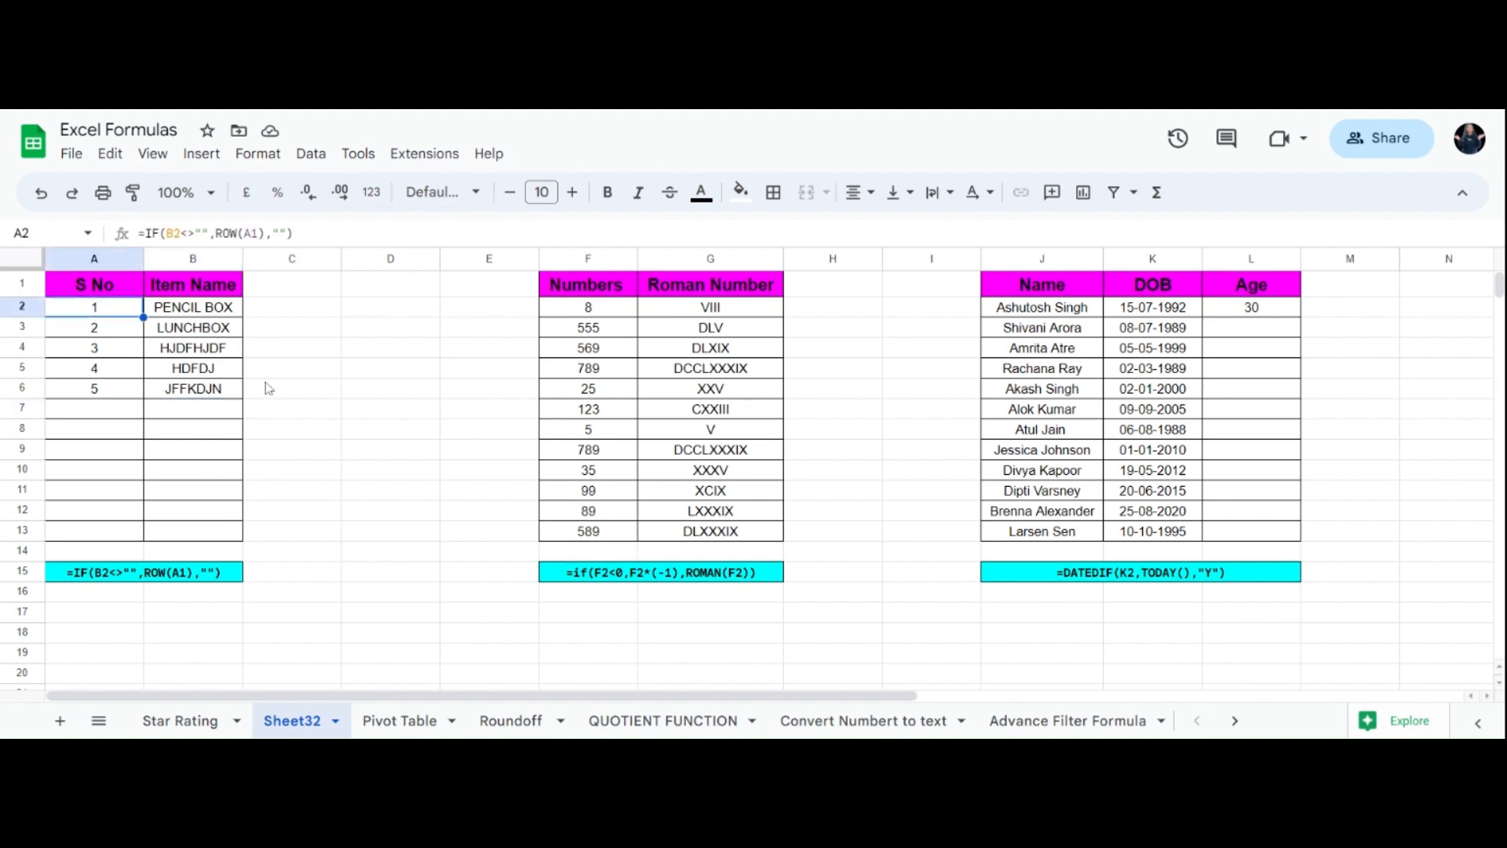
pyautogui.click(170, 579)
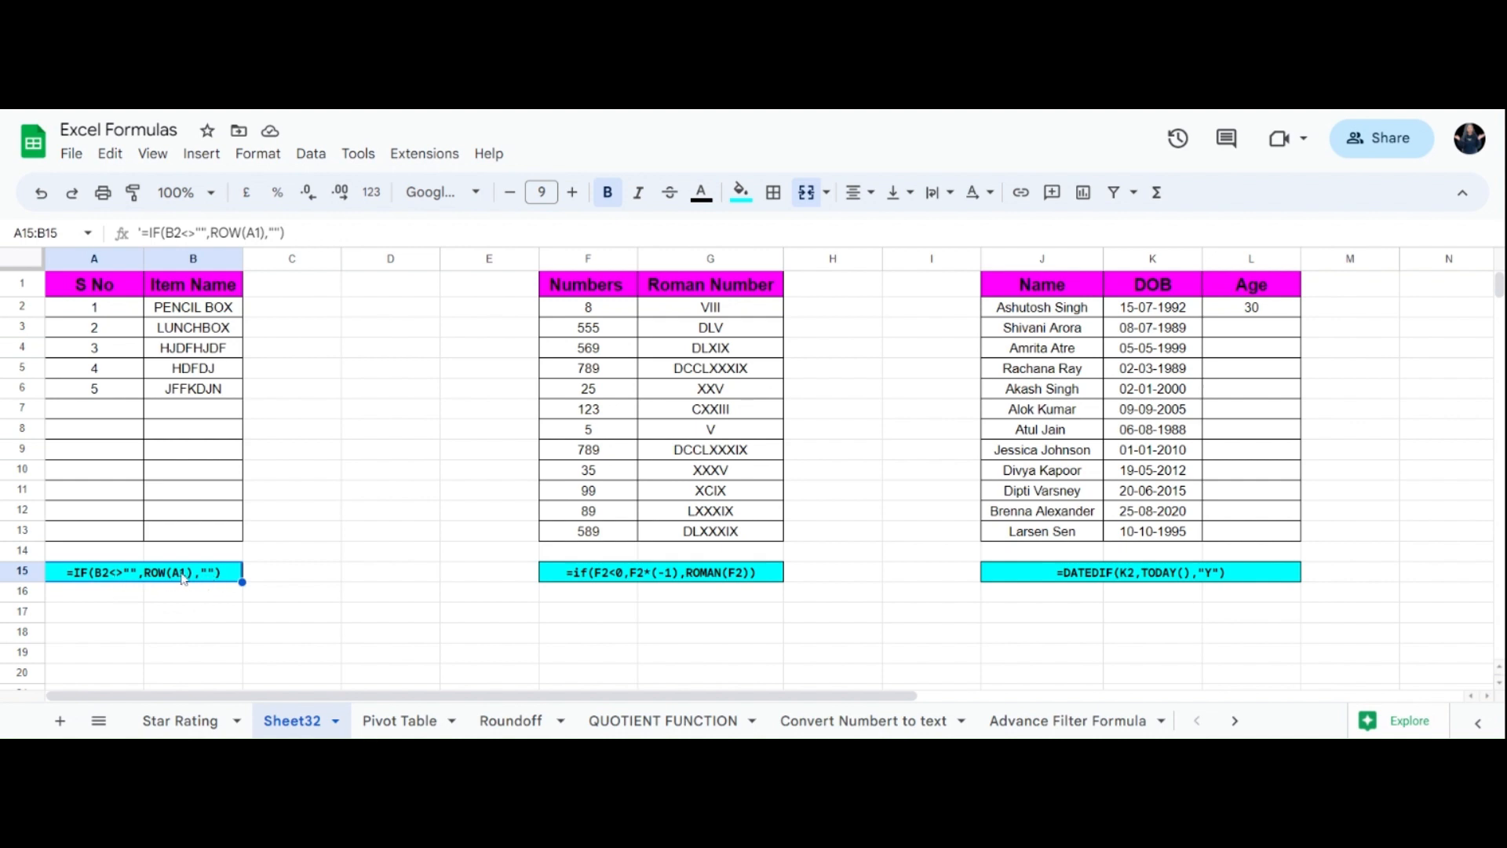
pyautogui.click(226, 616)
# Examine the Numbers and Roman Number headers and the conversion formulas in the Roman Number column
pyautogui.click(593, 289)
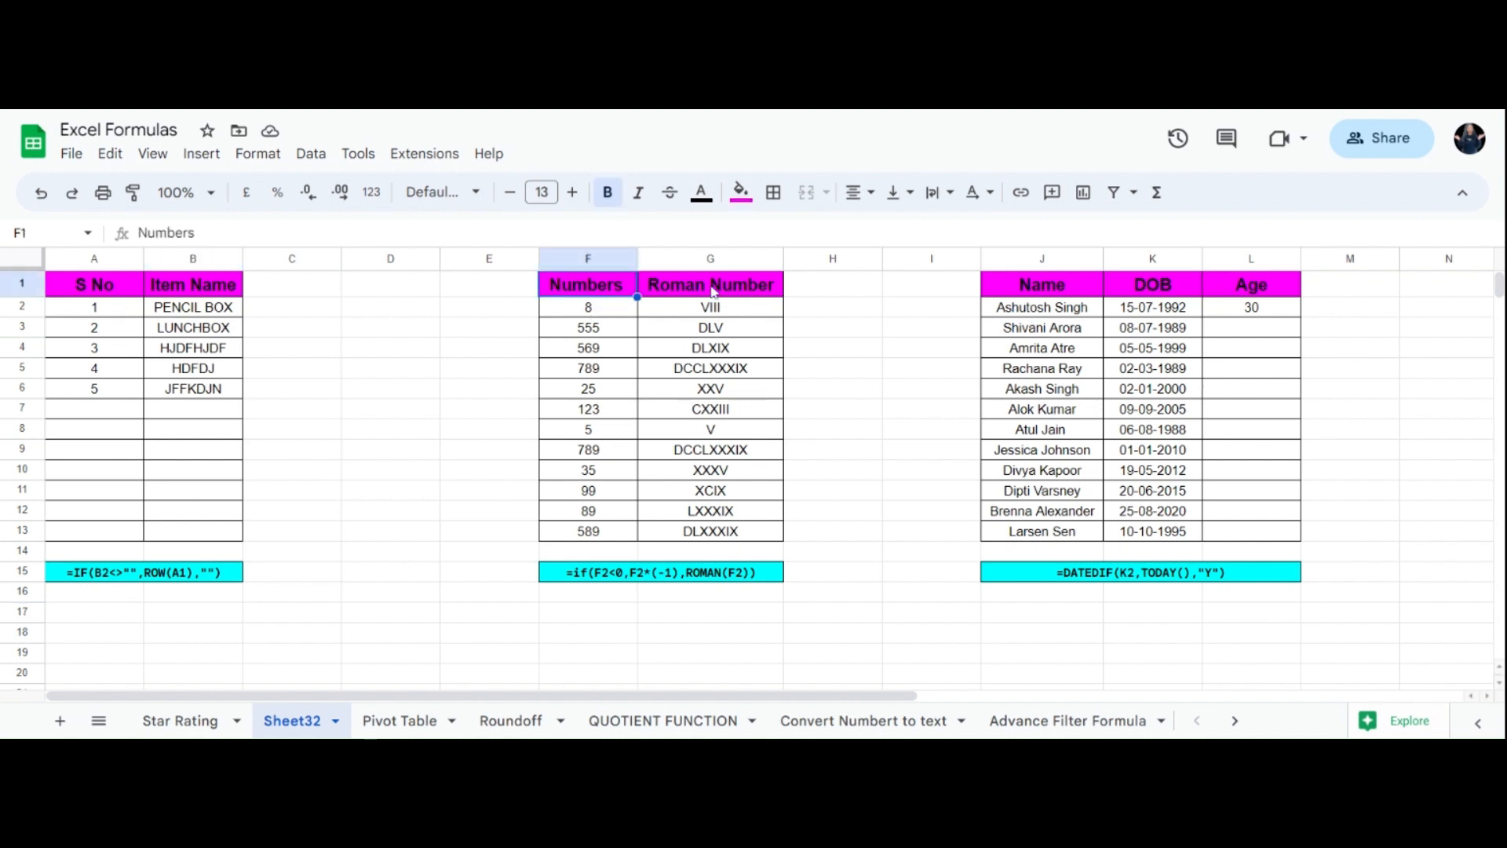
pyautogui.moveTo(706, 292); pyautogui.dragTo(586, 284)
pyautogui.click(596, 289)
pyautogui.click(702, 292)
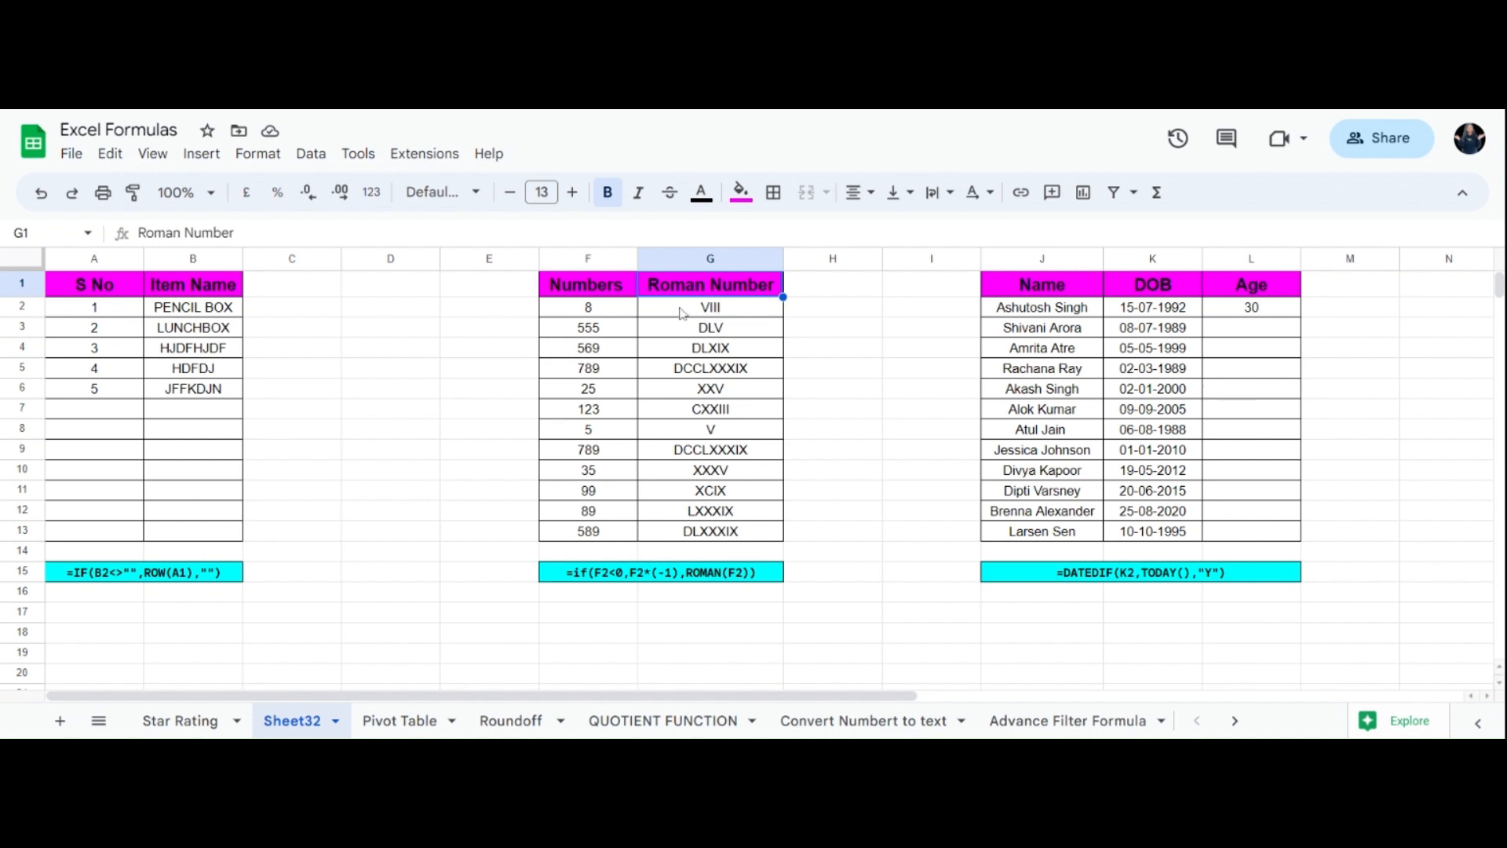
pyautogui.press('Down')
pyautogui.press('Down')
pyautogui.press('Down')
pyautogui.press('Down')
pyautogui.press('Down')
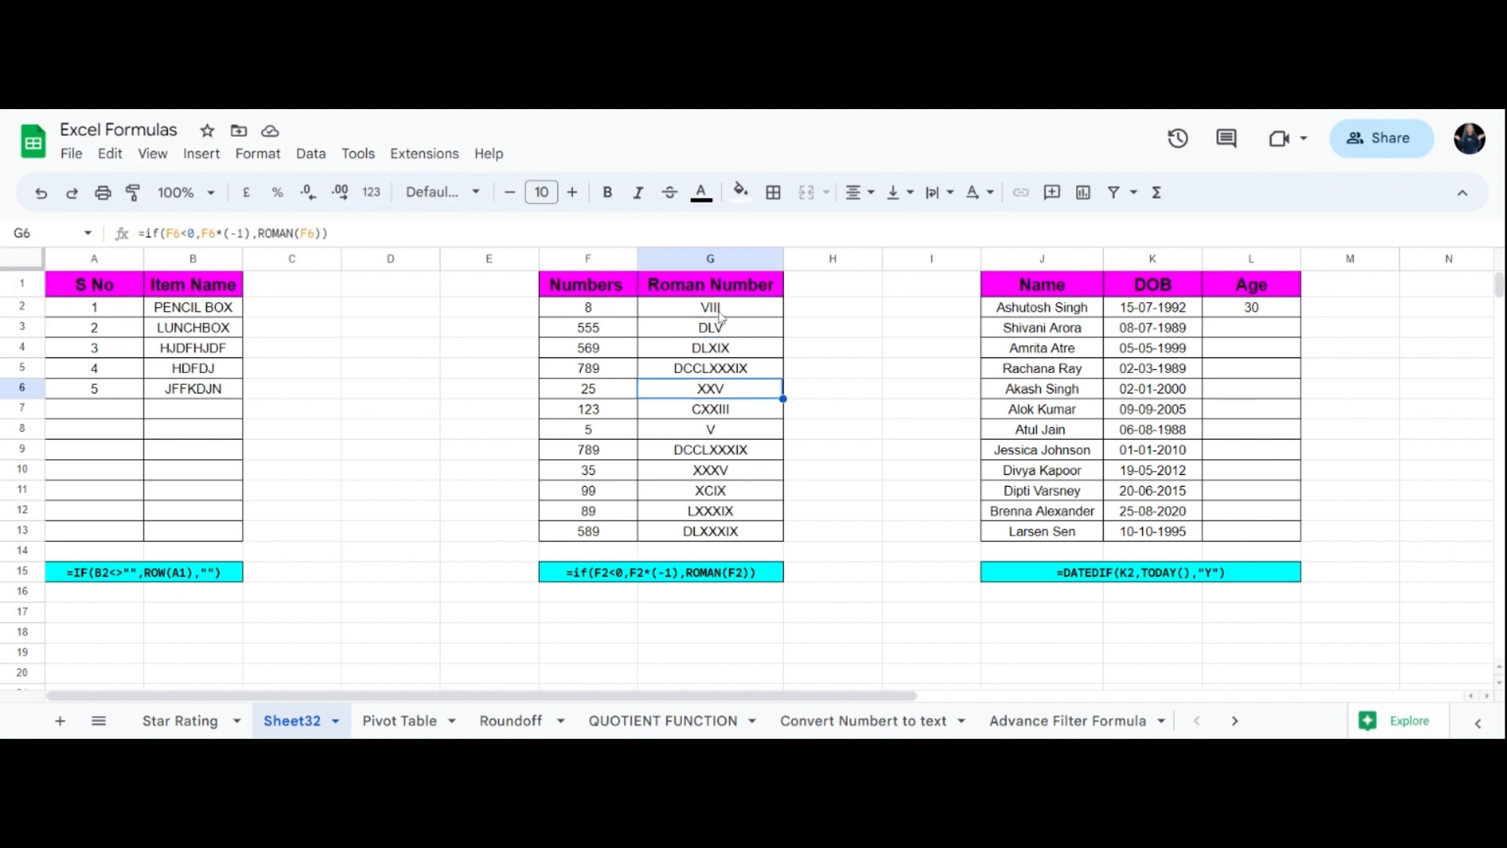
pyautogui.click(719, 312)
pyautogui.click(736, 517)
# Clear all Roman numeral formulas from the range G2:G13
pyautogui.click(692, 314)
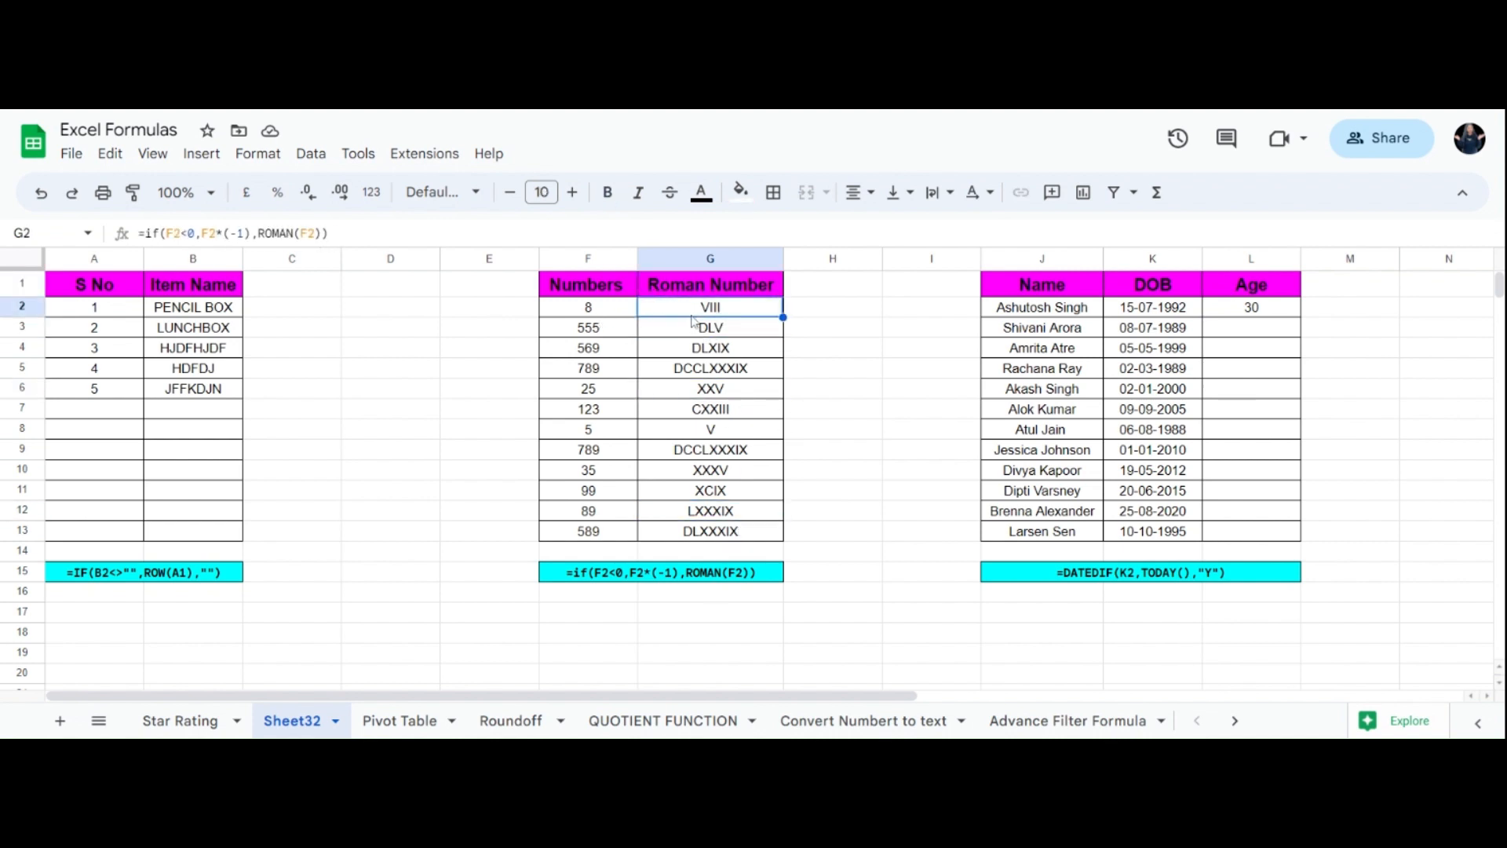
pyautogui.moveTo(710, 318); pyautogui.dragTo(709, 536)
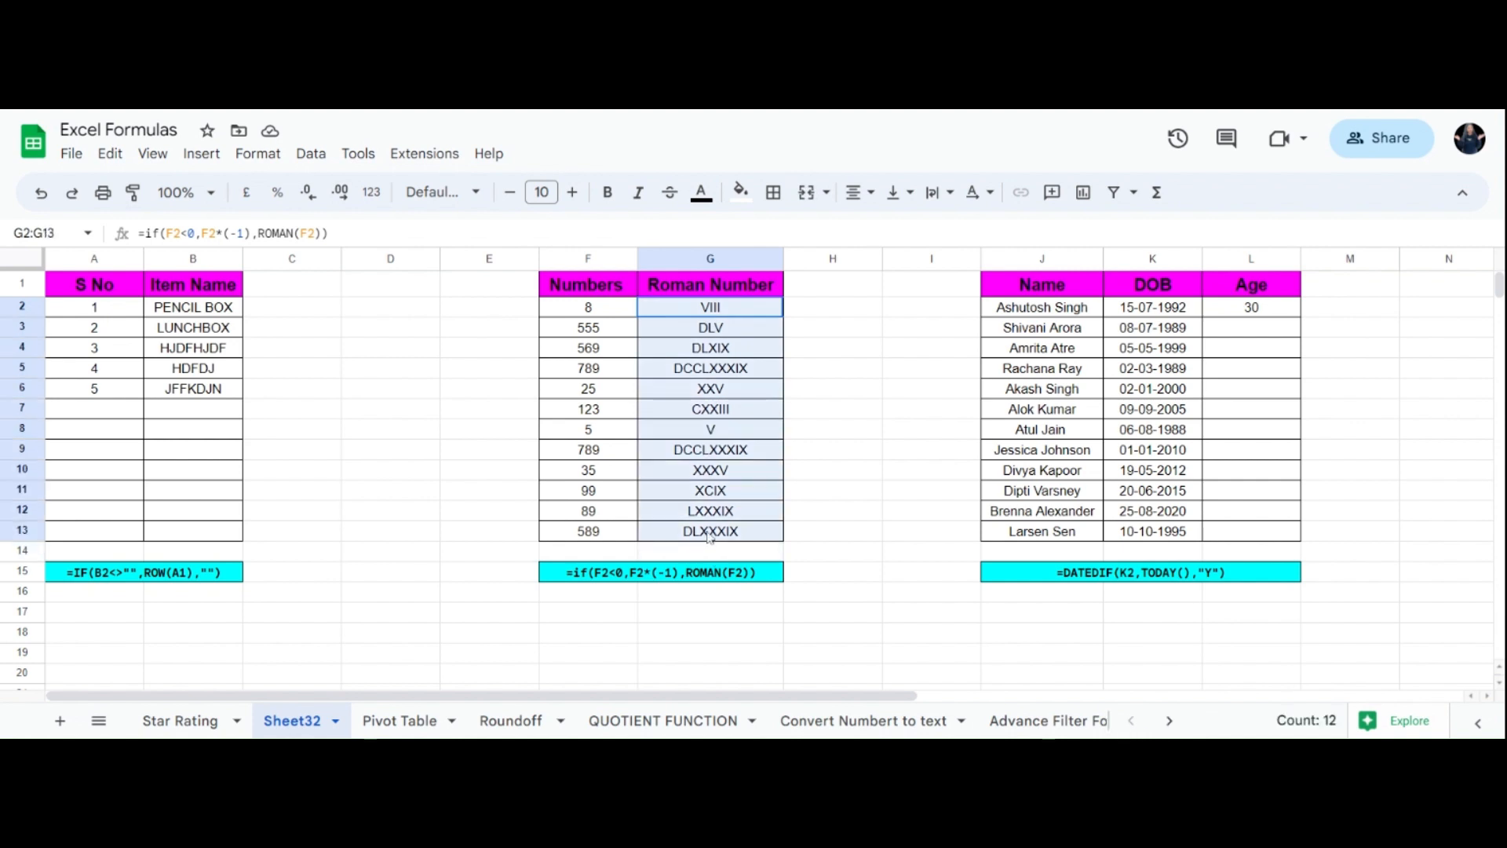
pyautogui.press('Delete')
pyautogui.click(895, 430)
# Start an IF formula in G2 with F2<0 as its logical test
pyautogui.click(723, 294)
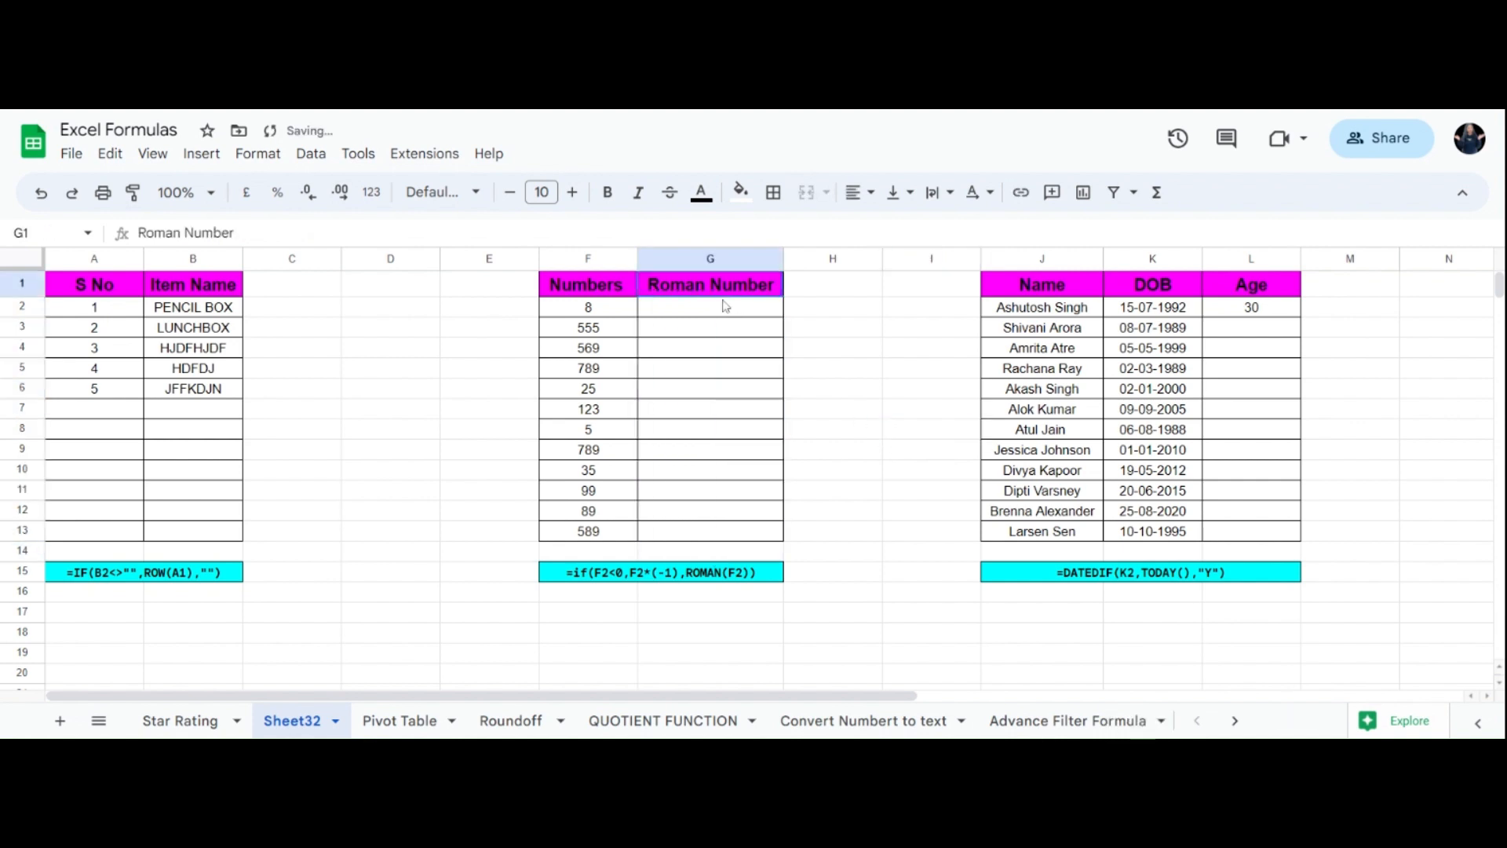
pyautogui.click(718, 310)
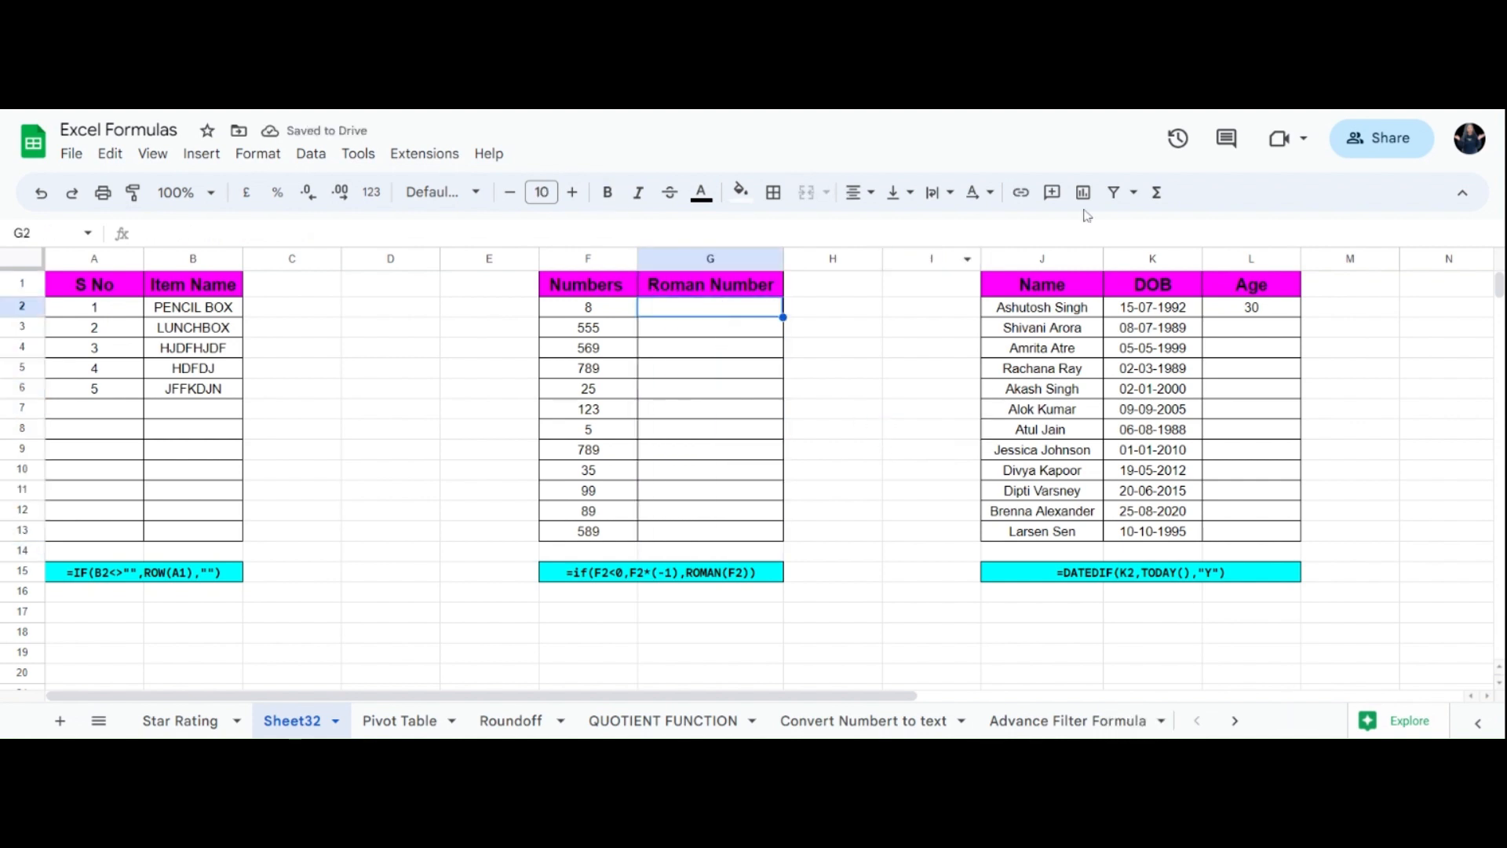
pyautogui.write('=')
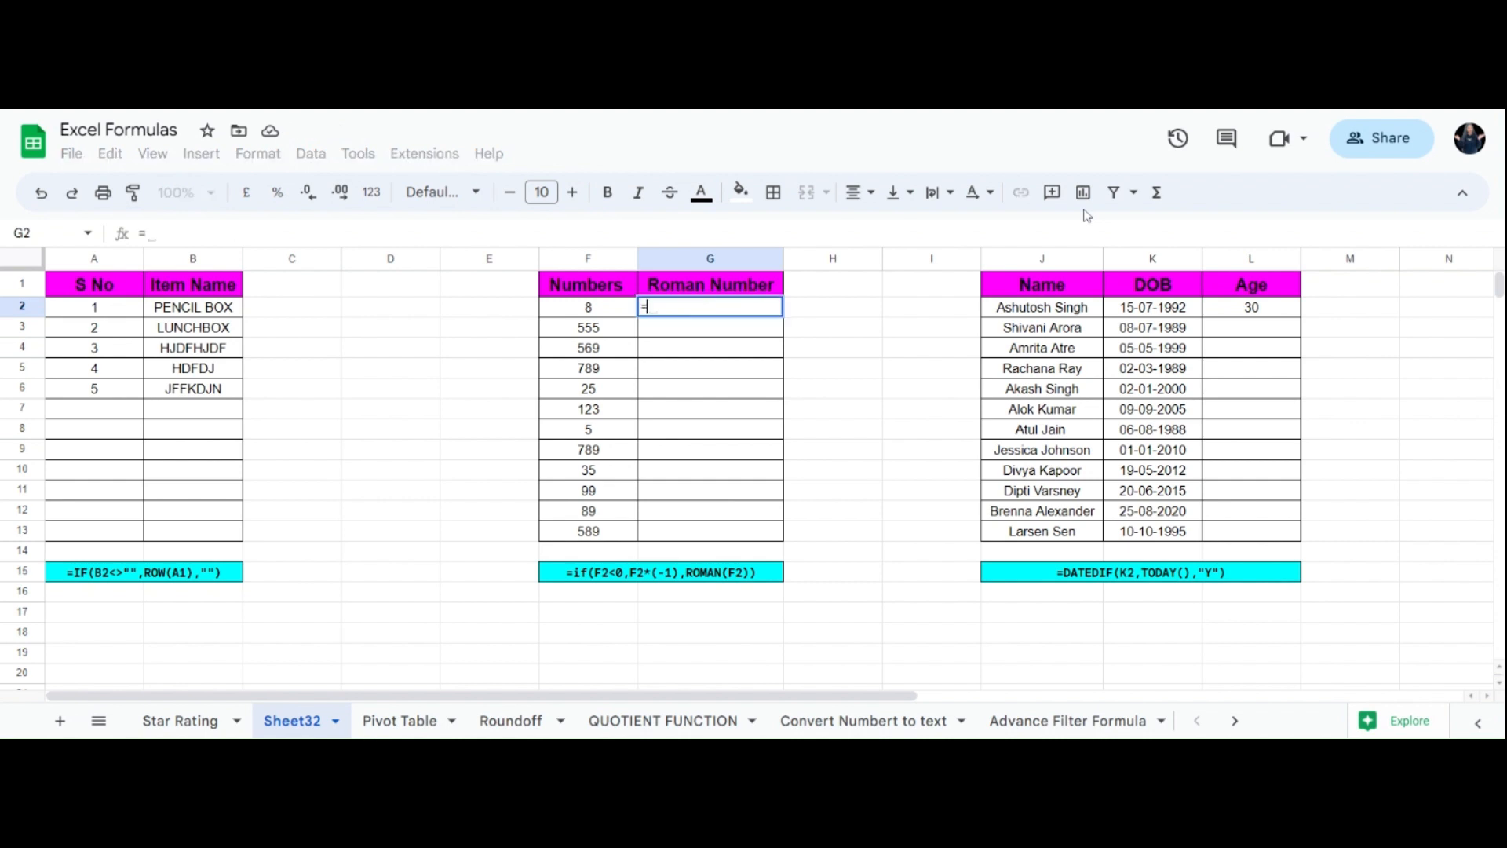
pyautogui.write('IF(')
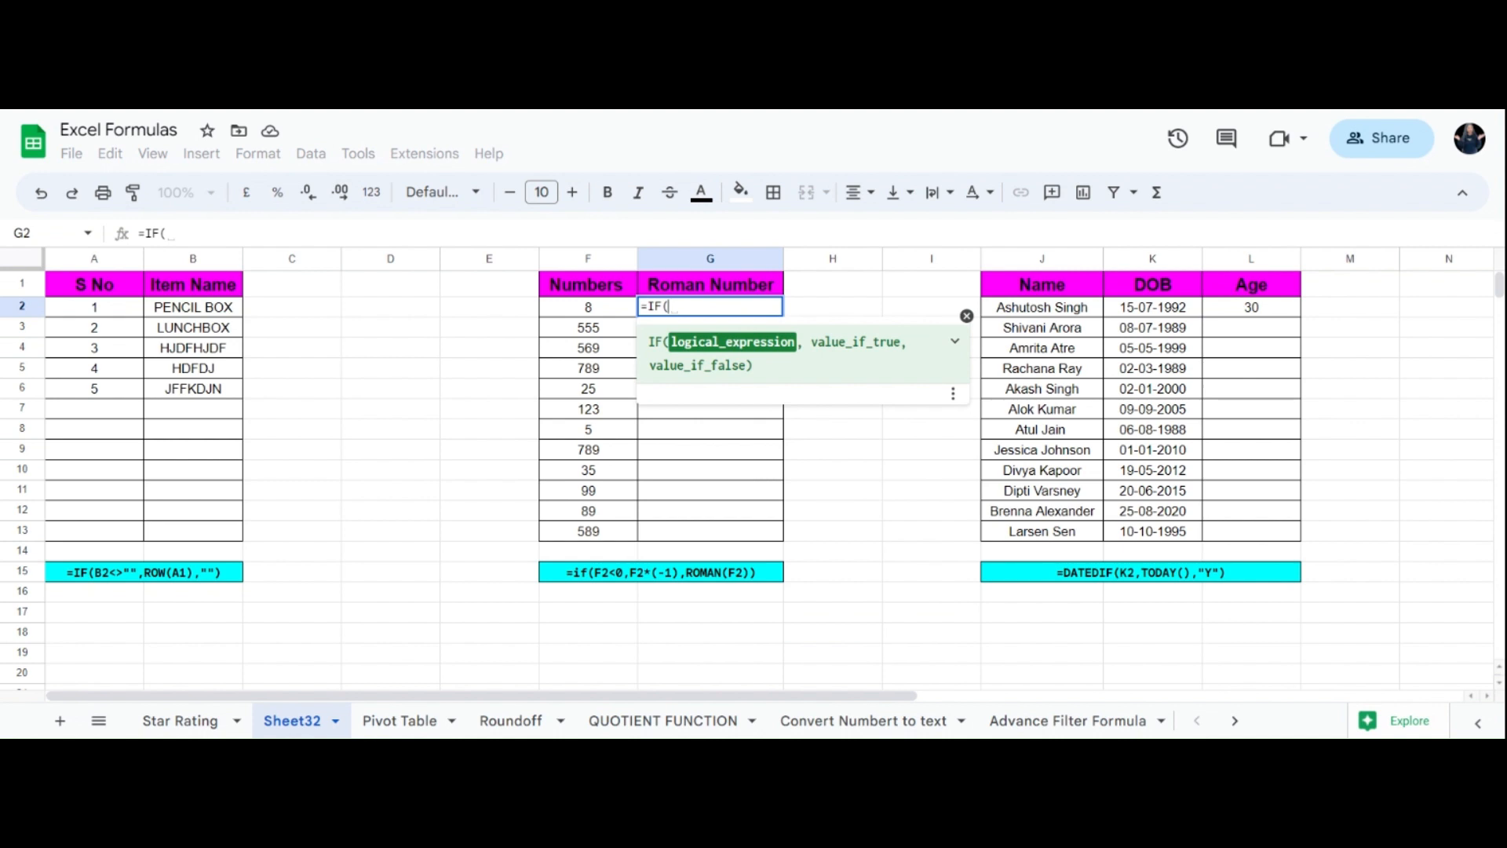
pyautogui.click(598, 312)
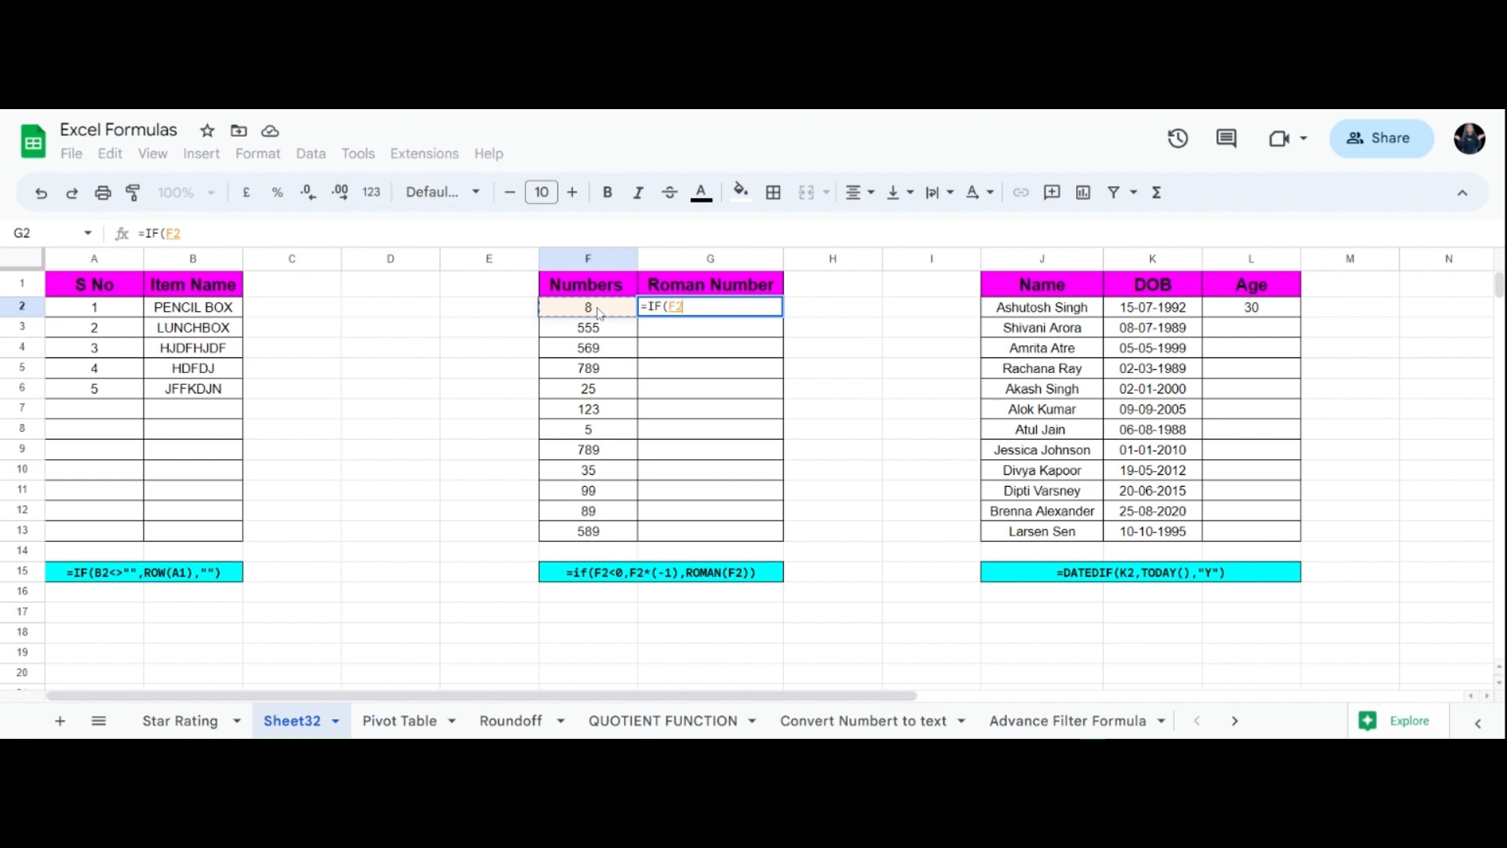
pyautogui.write('<')
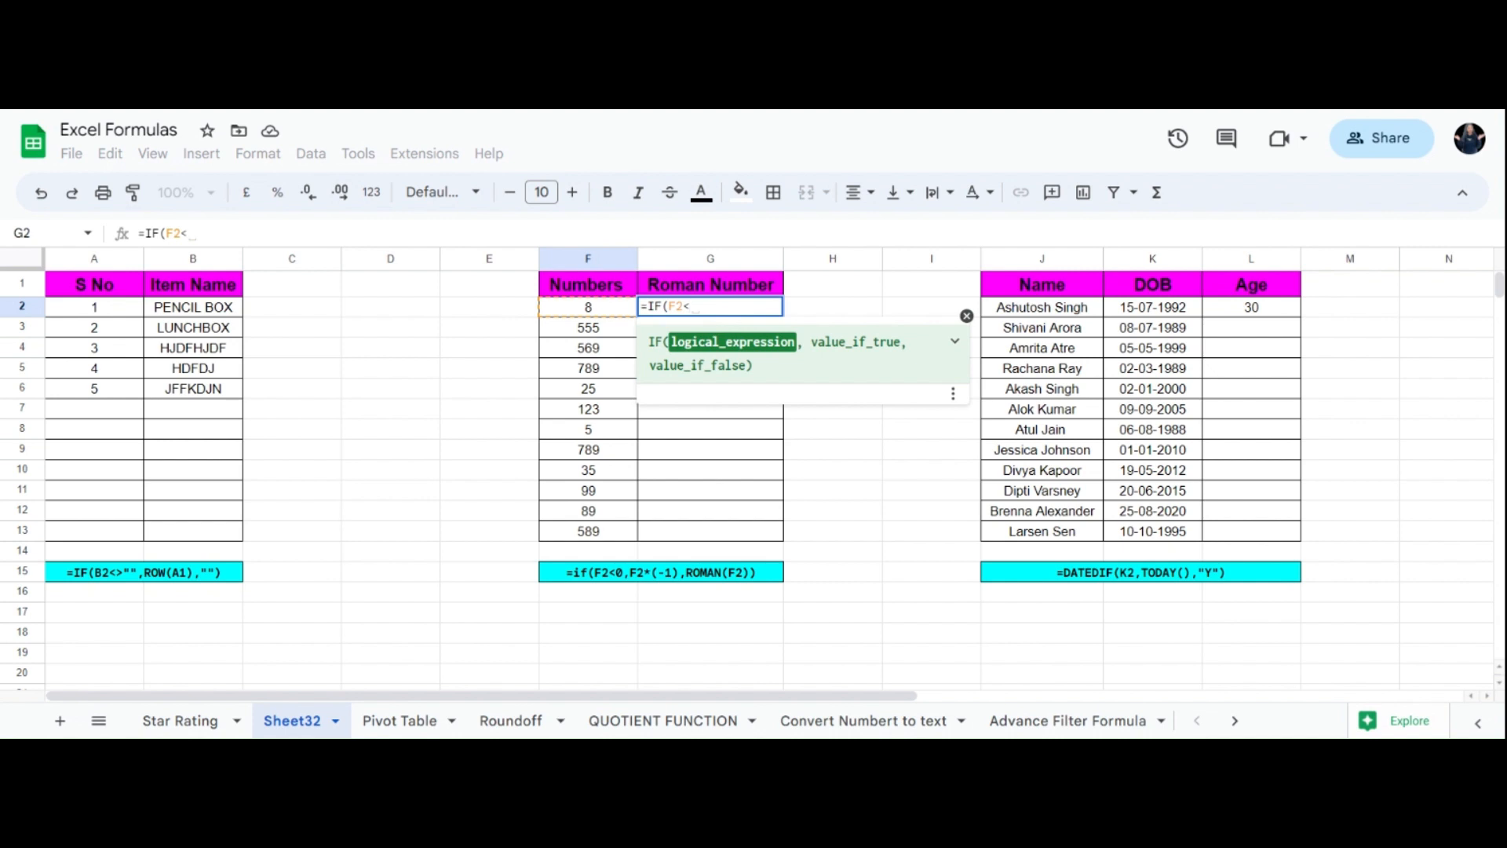
pyautogui.write('0')
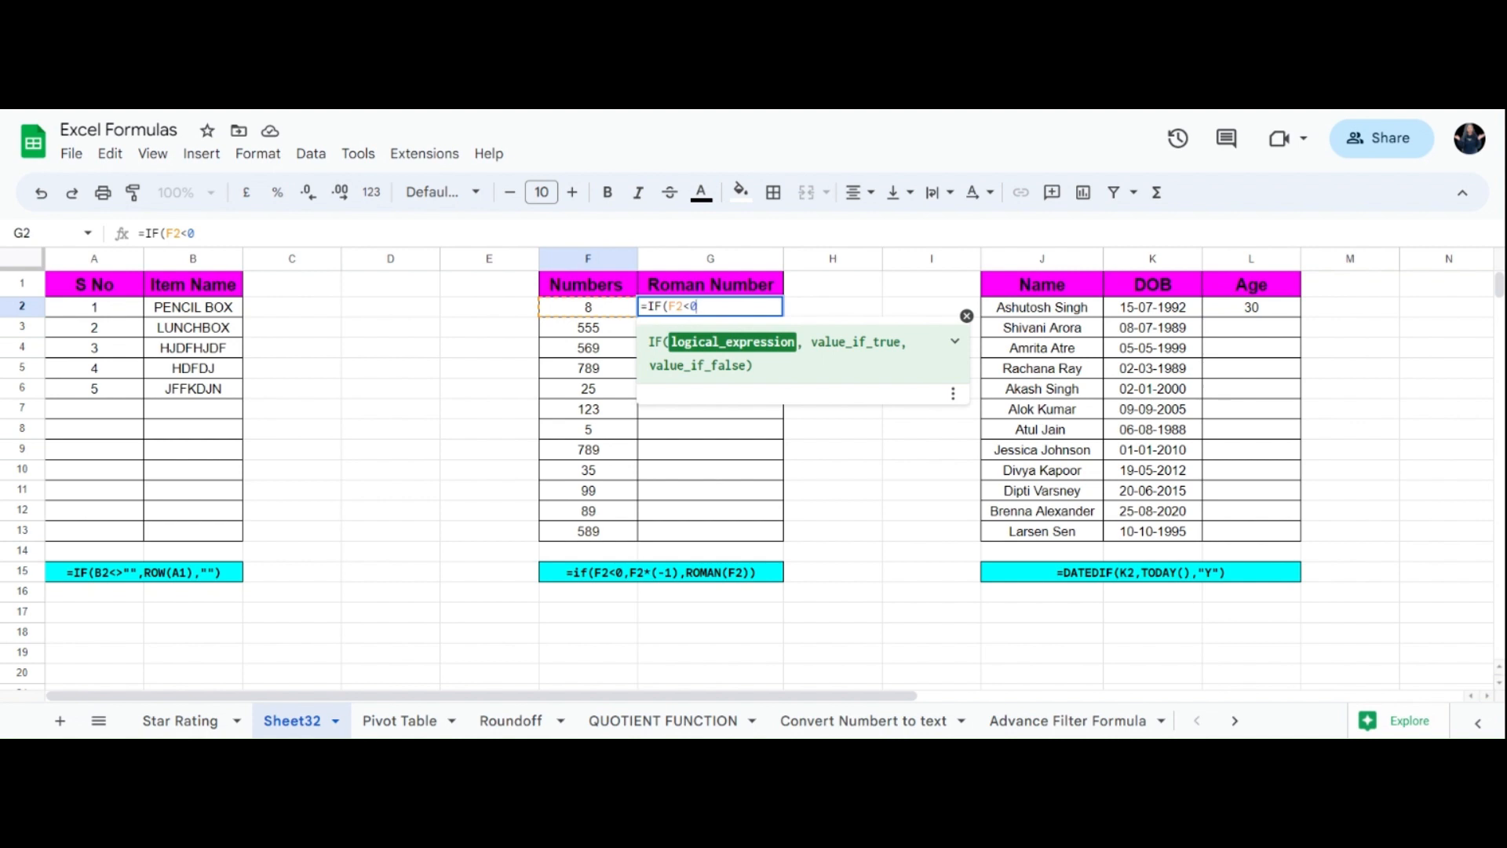
pyautogui.write(',')
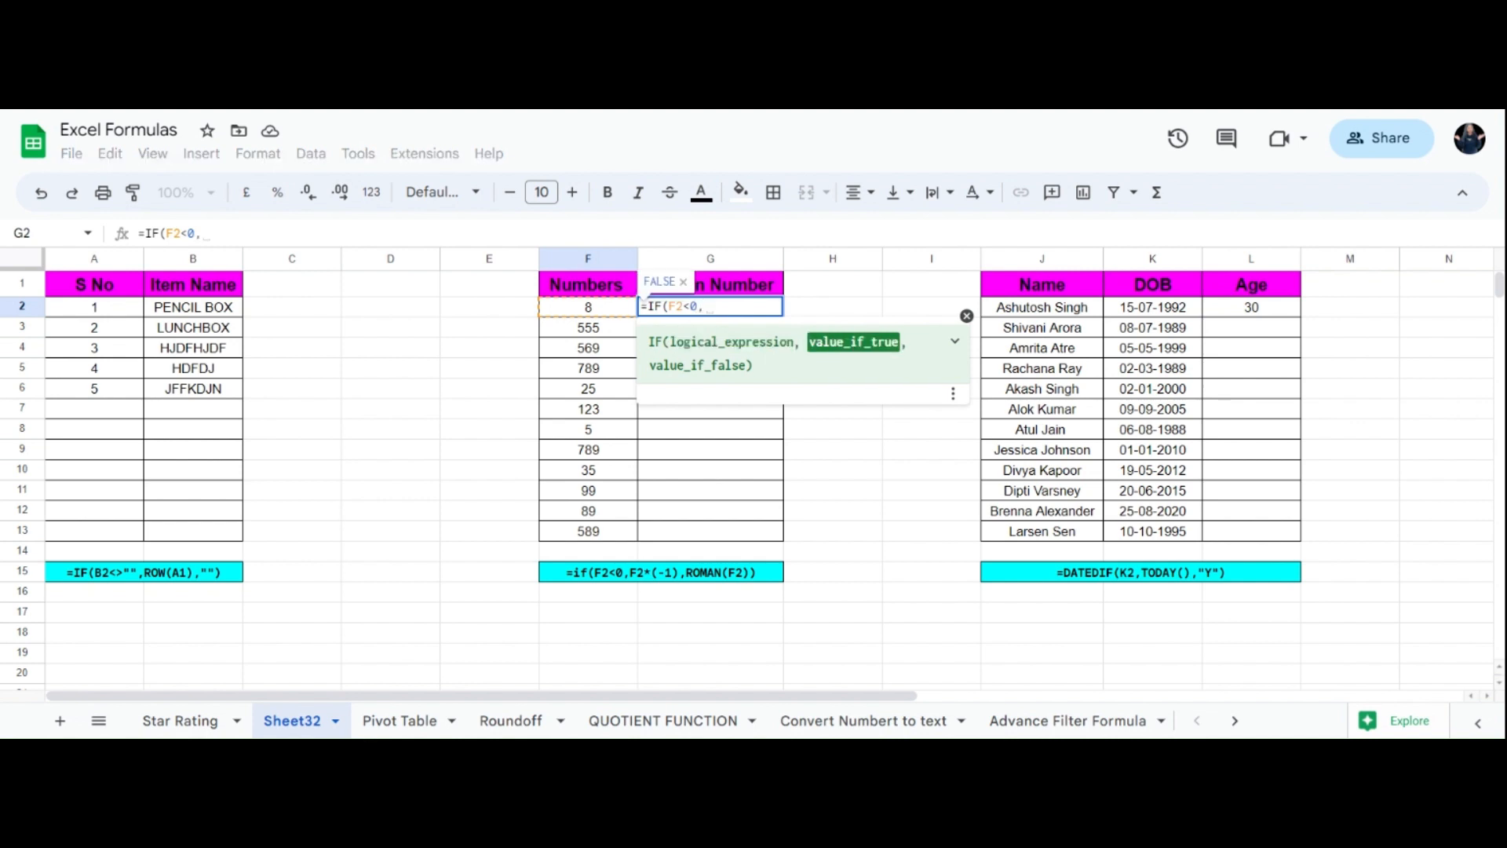
# Add F2*(-1) as the value-if-true argument of the IF formula in G2
pyautogui.click(584, 310)
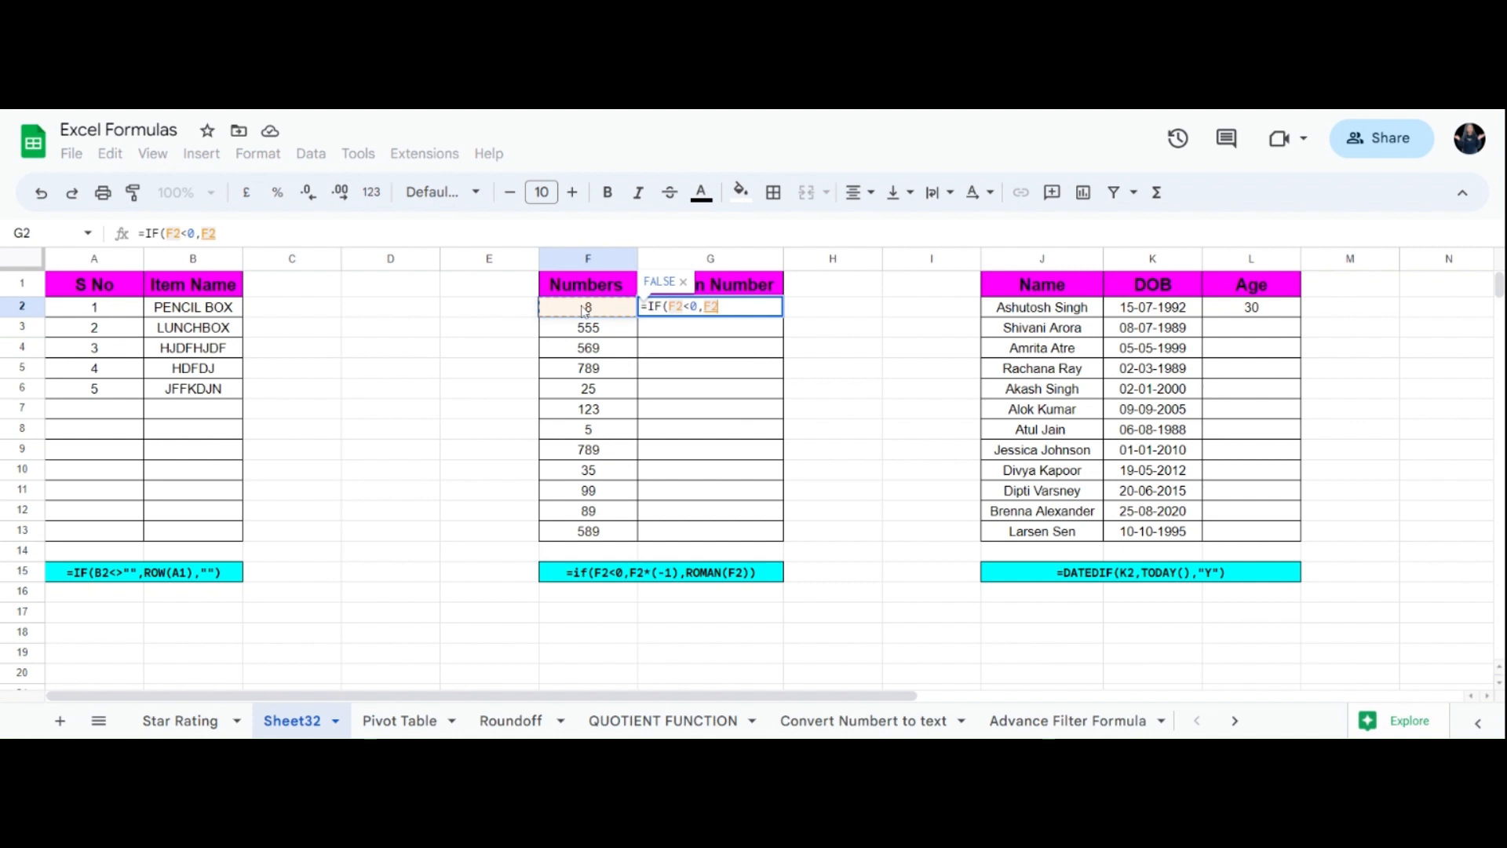
pyautogui.write('*')
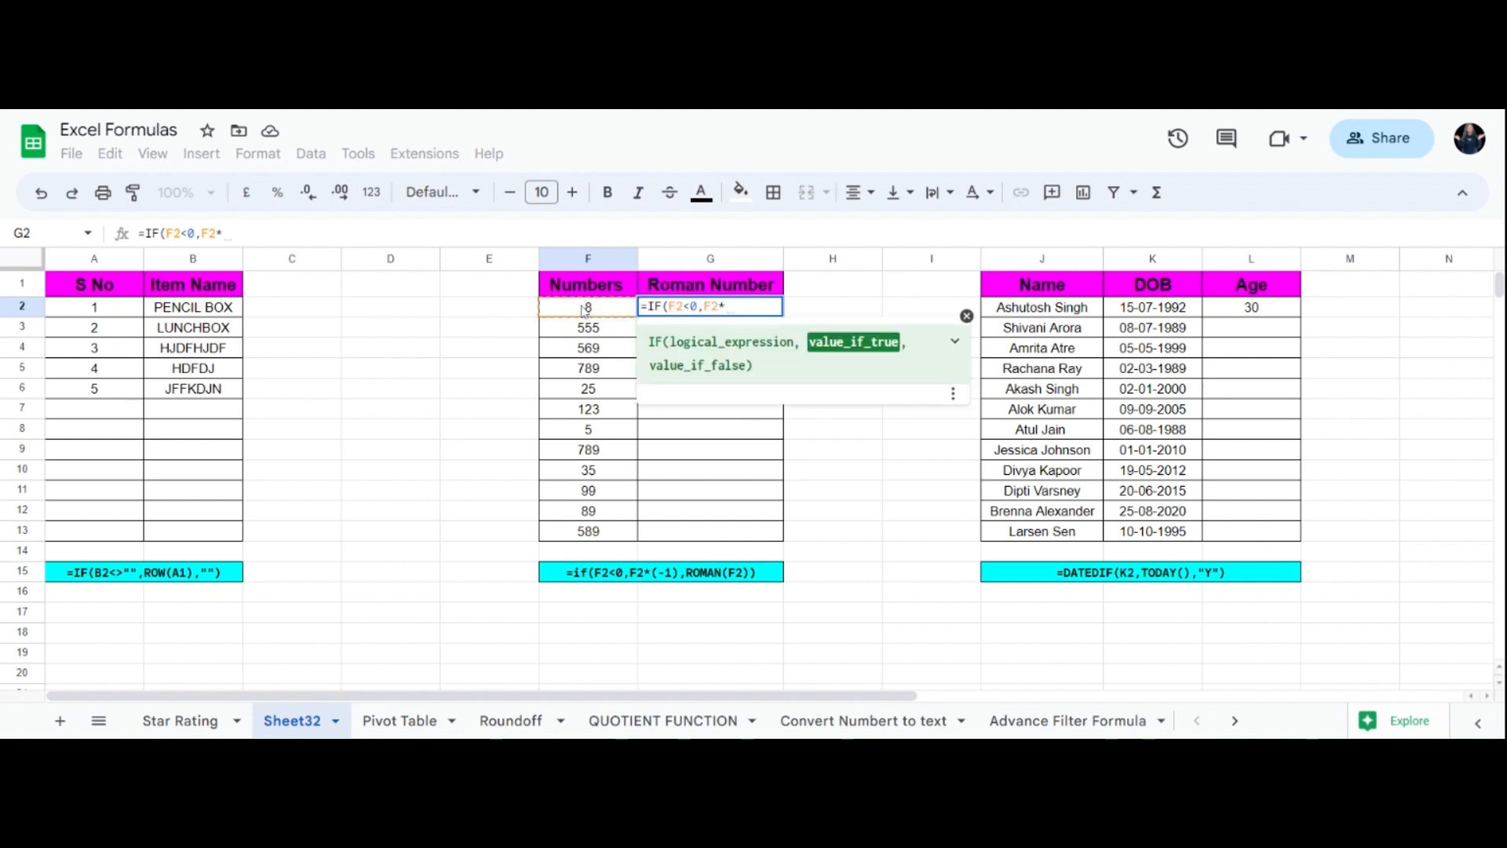
pyautogui.write('(')
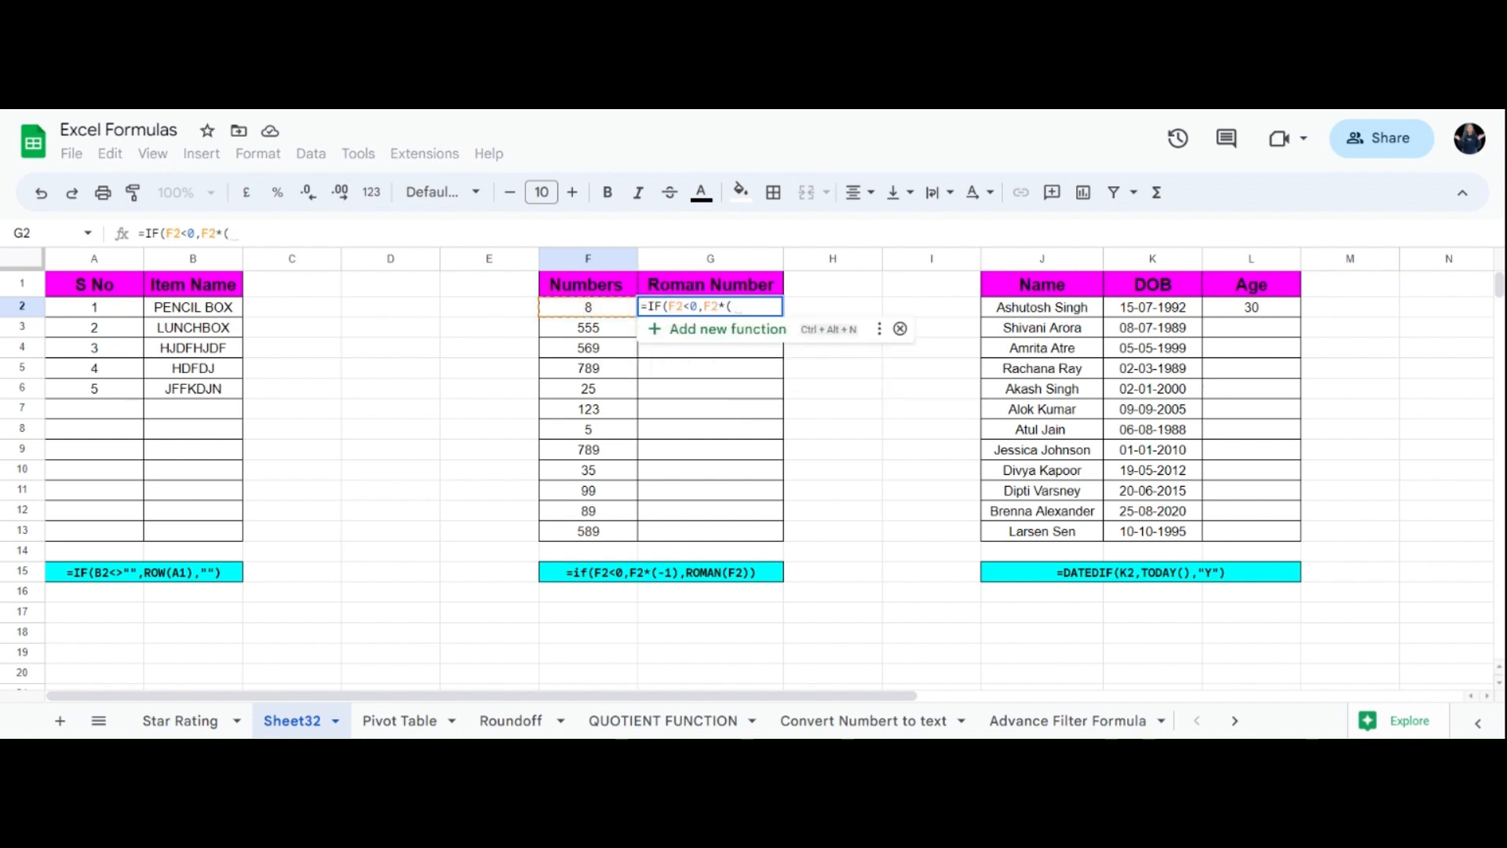
pyautogui.write('-1)')
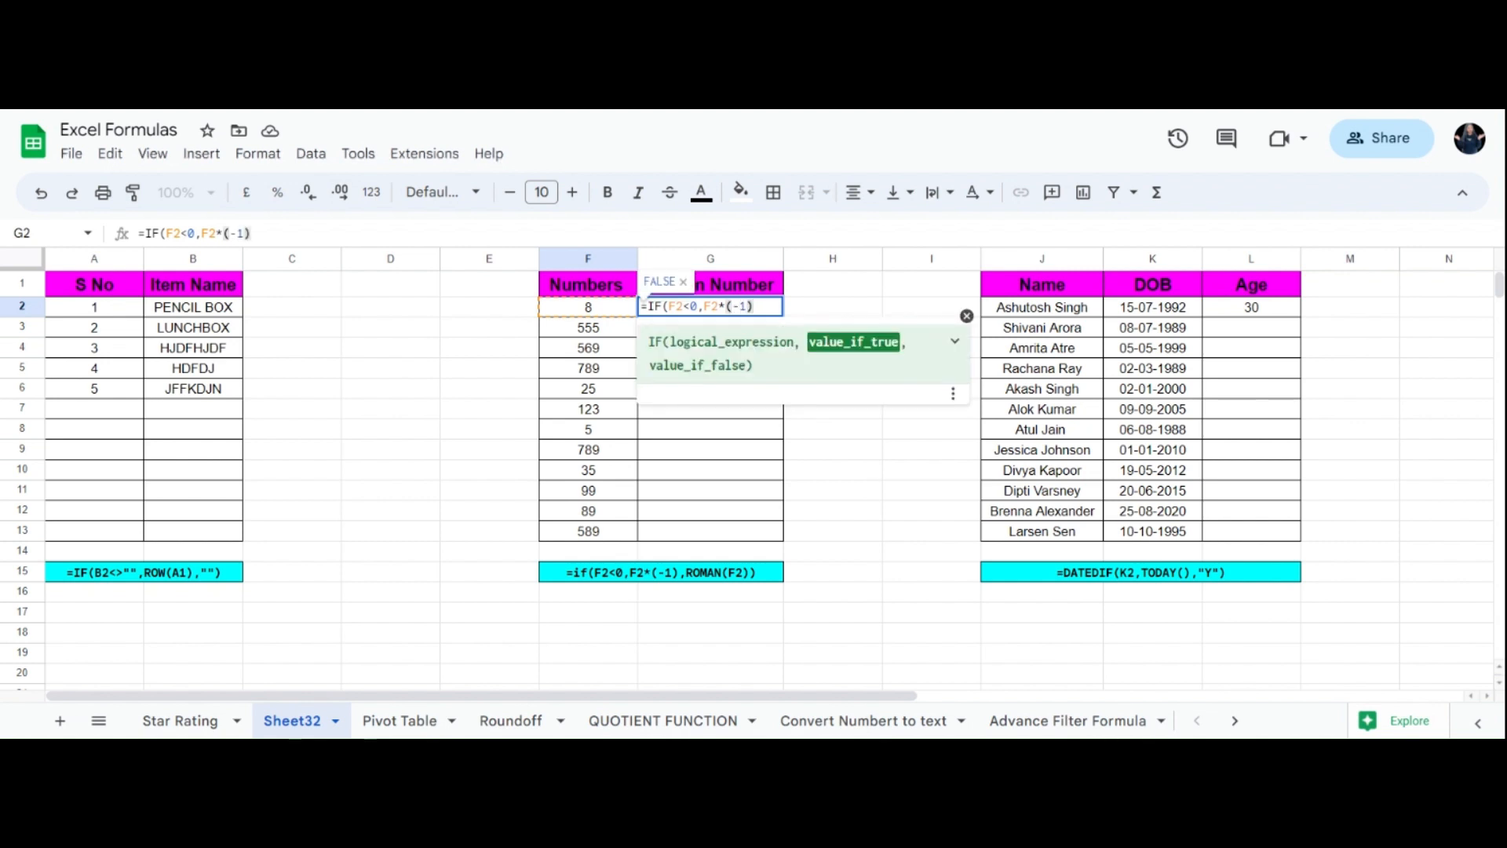
pyautogui.write(',')
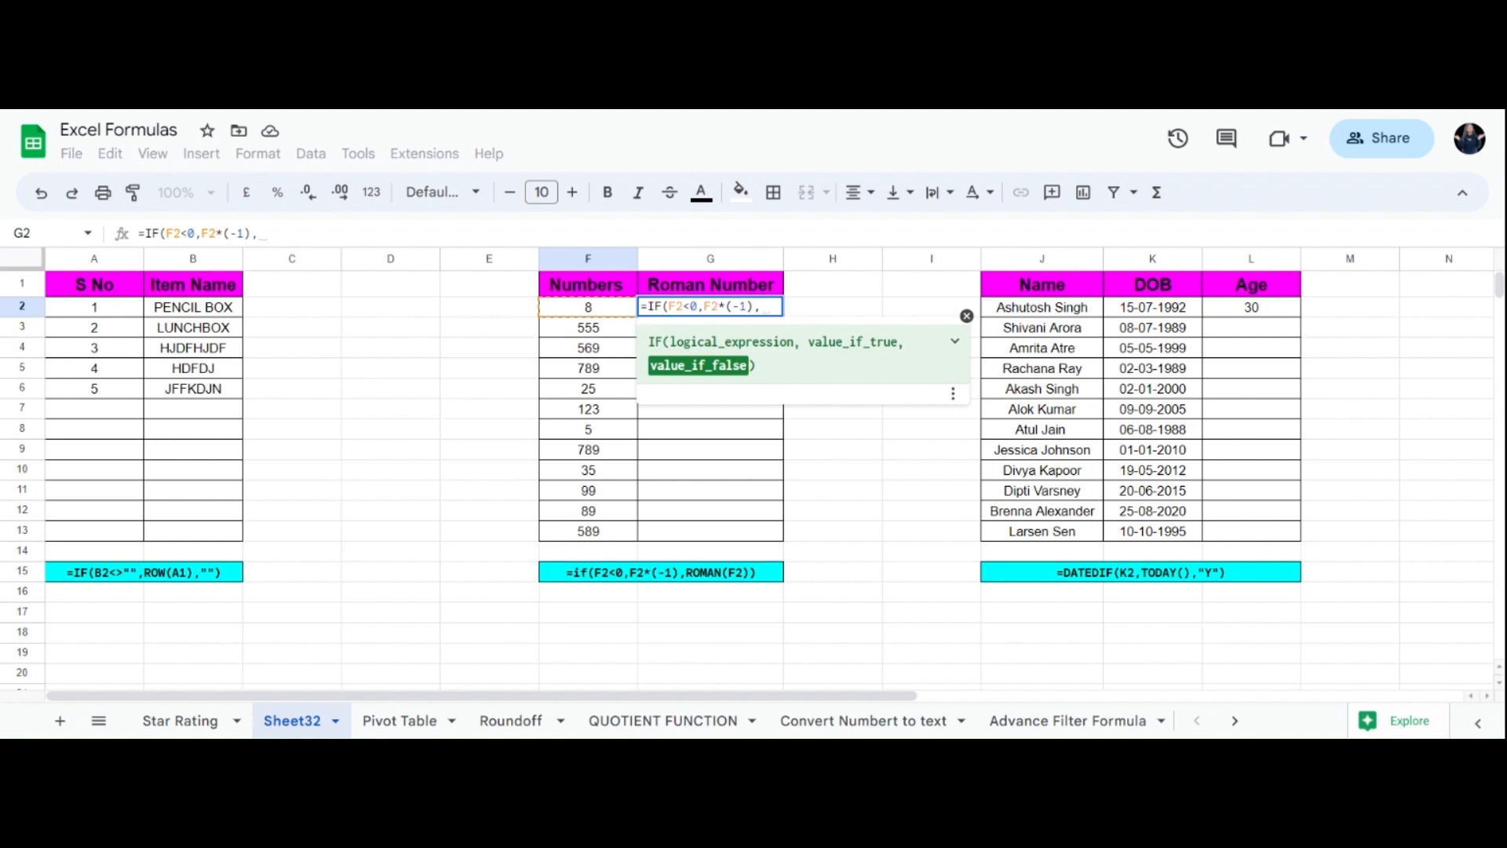
# Complete the G2 formula with ROMAN(F2) as the value-if-false argument and enter it
pyautogui.write('ROMAN')
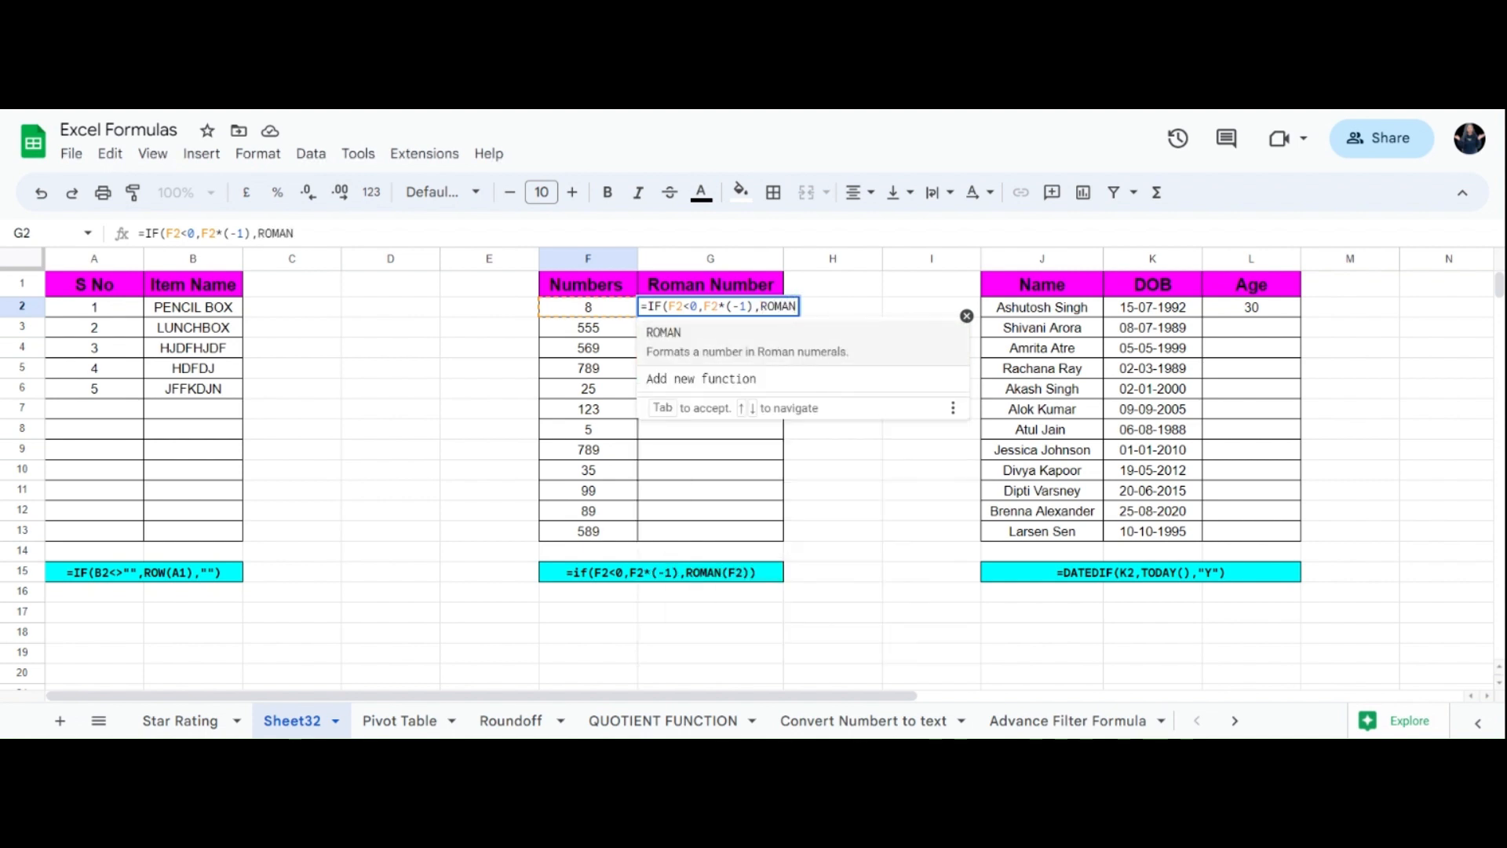
pyautogui.write('(')
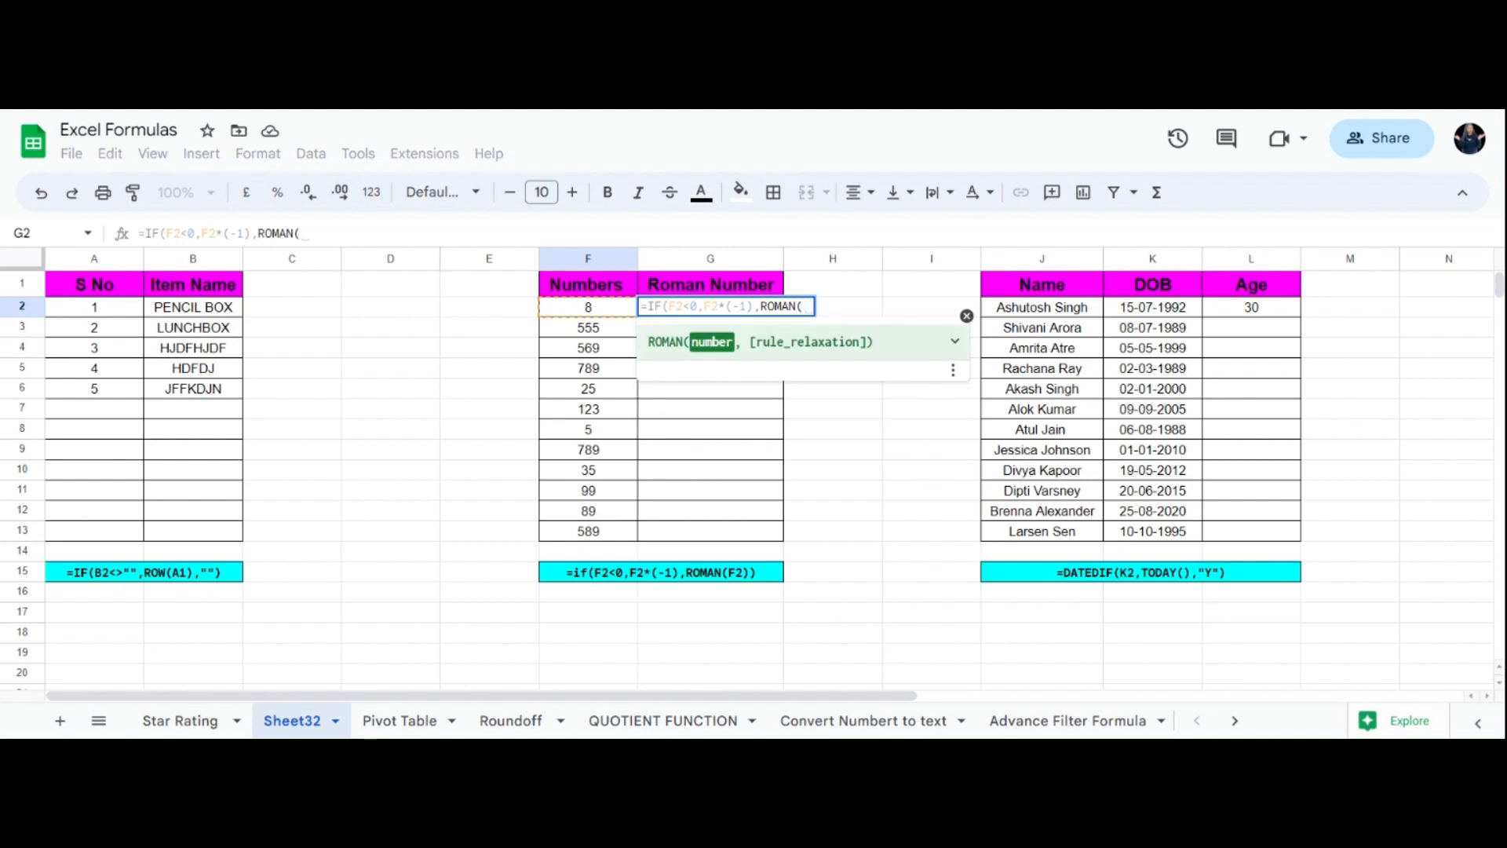
pyautogui.click(585, 309)
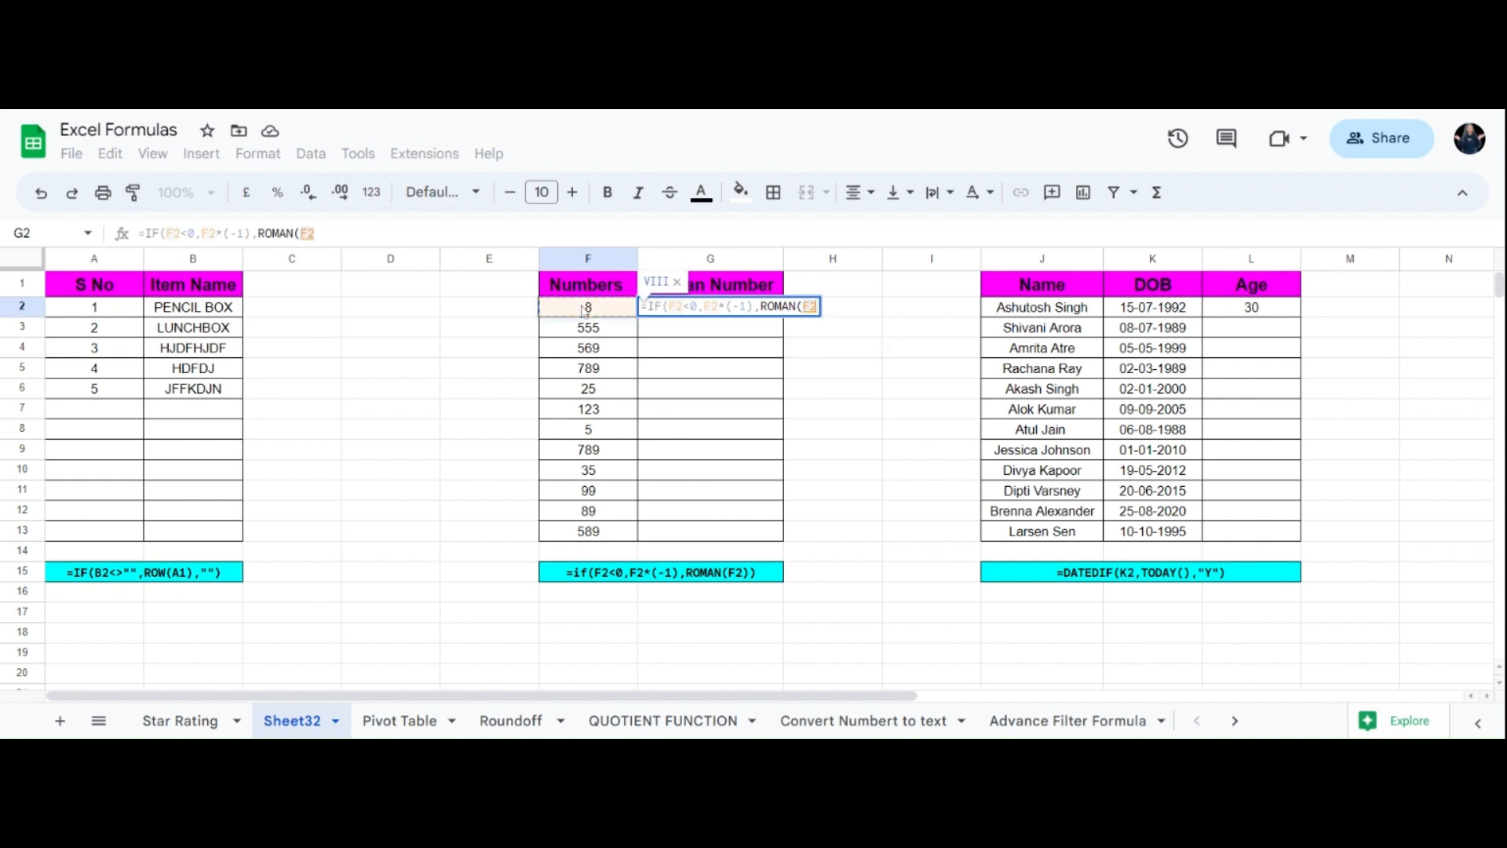
pyautogui.write(')')
pyautogui.press('Return')
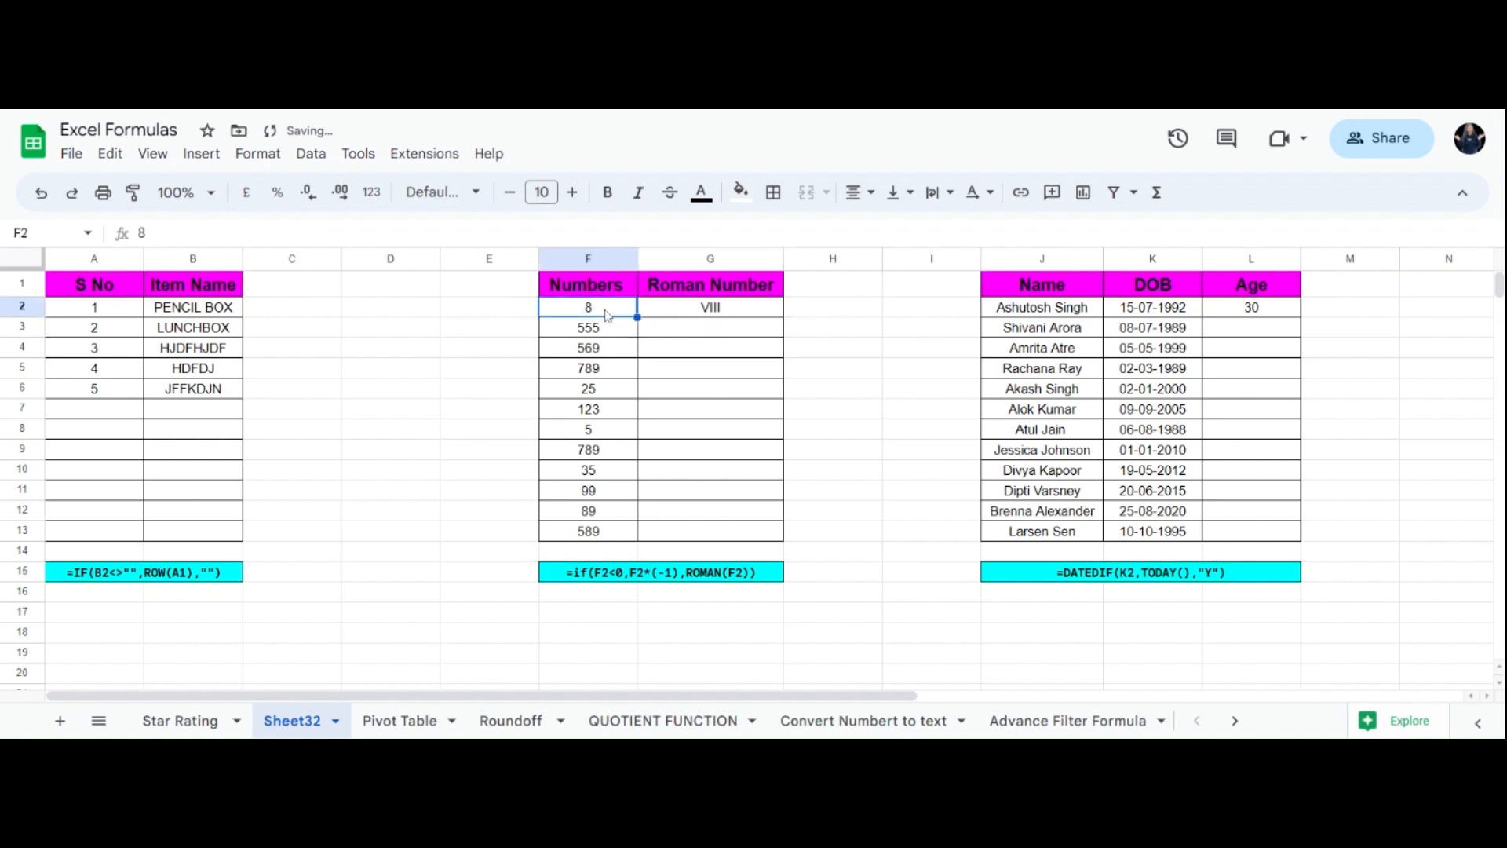
# Fill the Roman numeral formula from G2 down through G13 and review the converted column
pyautogui.click(708, 313)
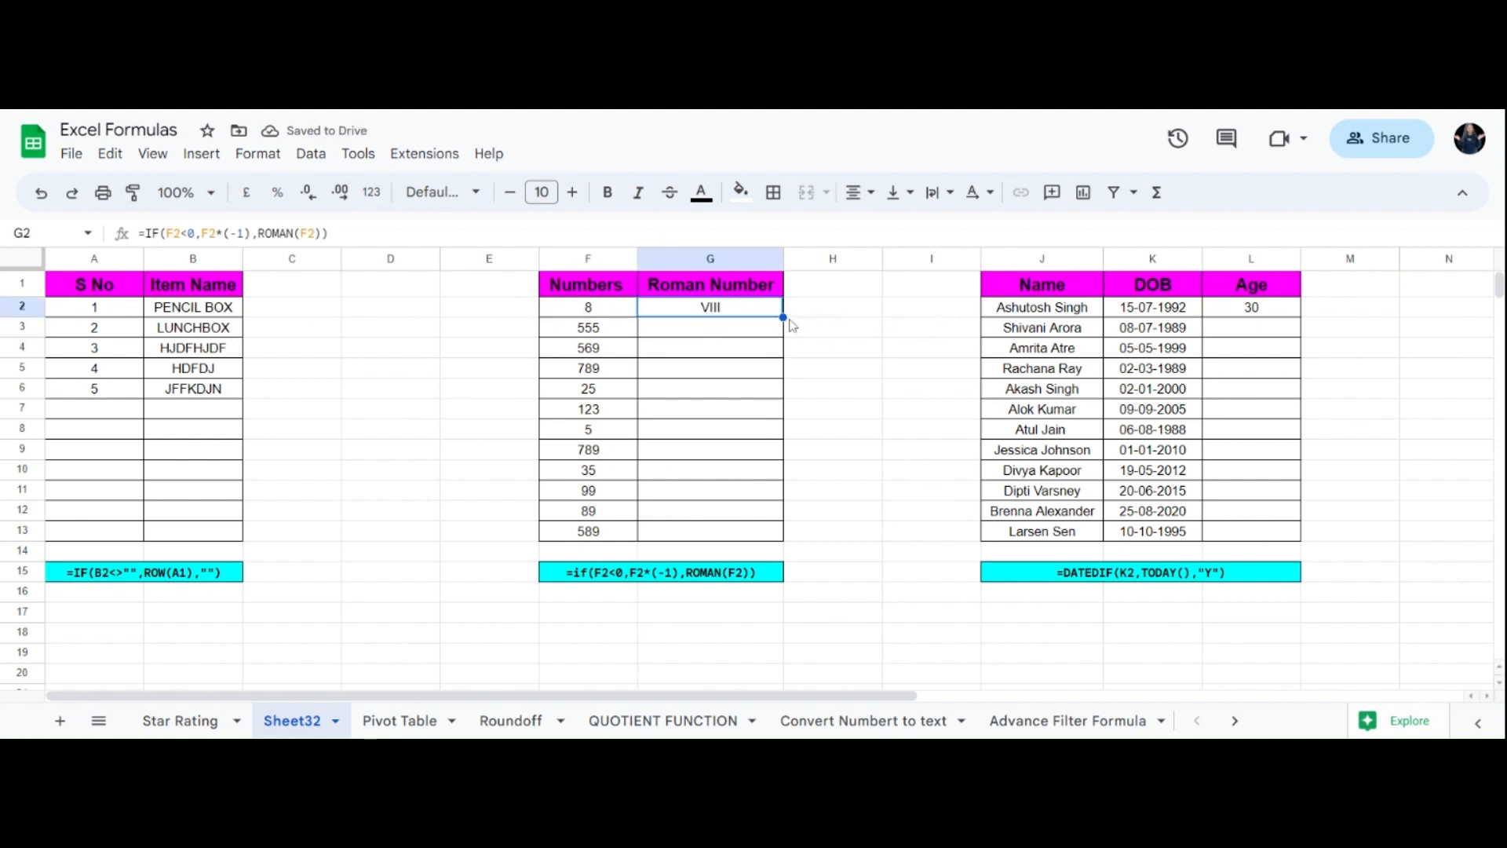
pyautogui.moveTo(783, 317); pyautogui.dragTo(783, 540)
pyautogui.click(712, 334)
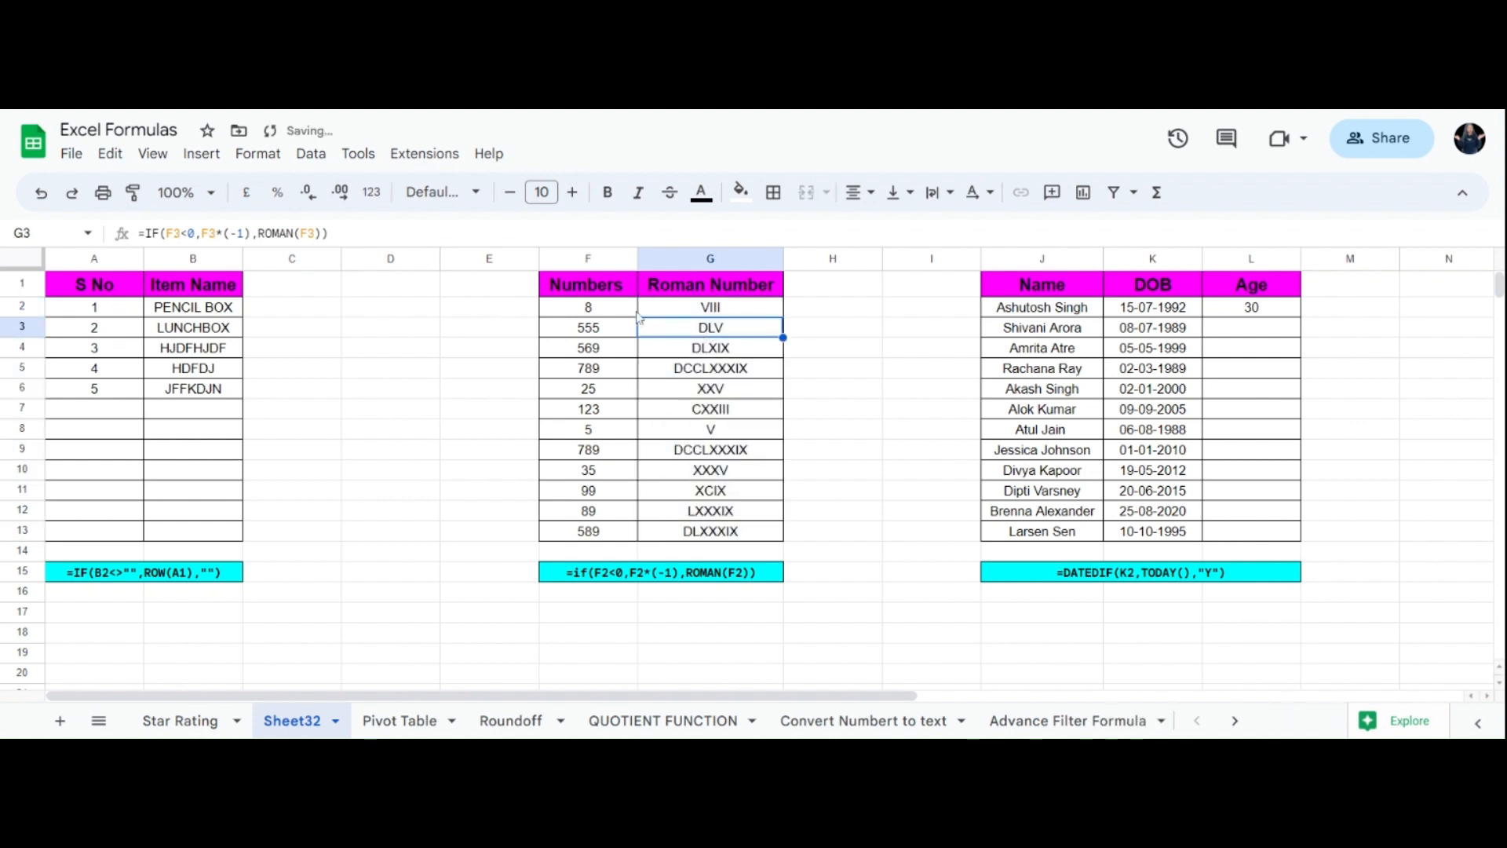
pyautogui.click(708, 308)
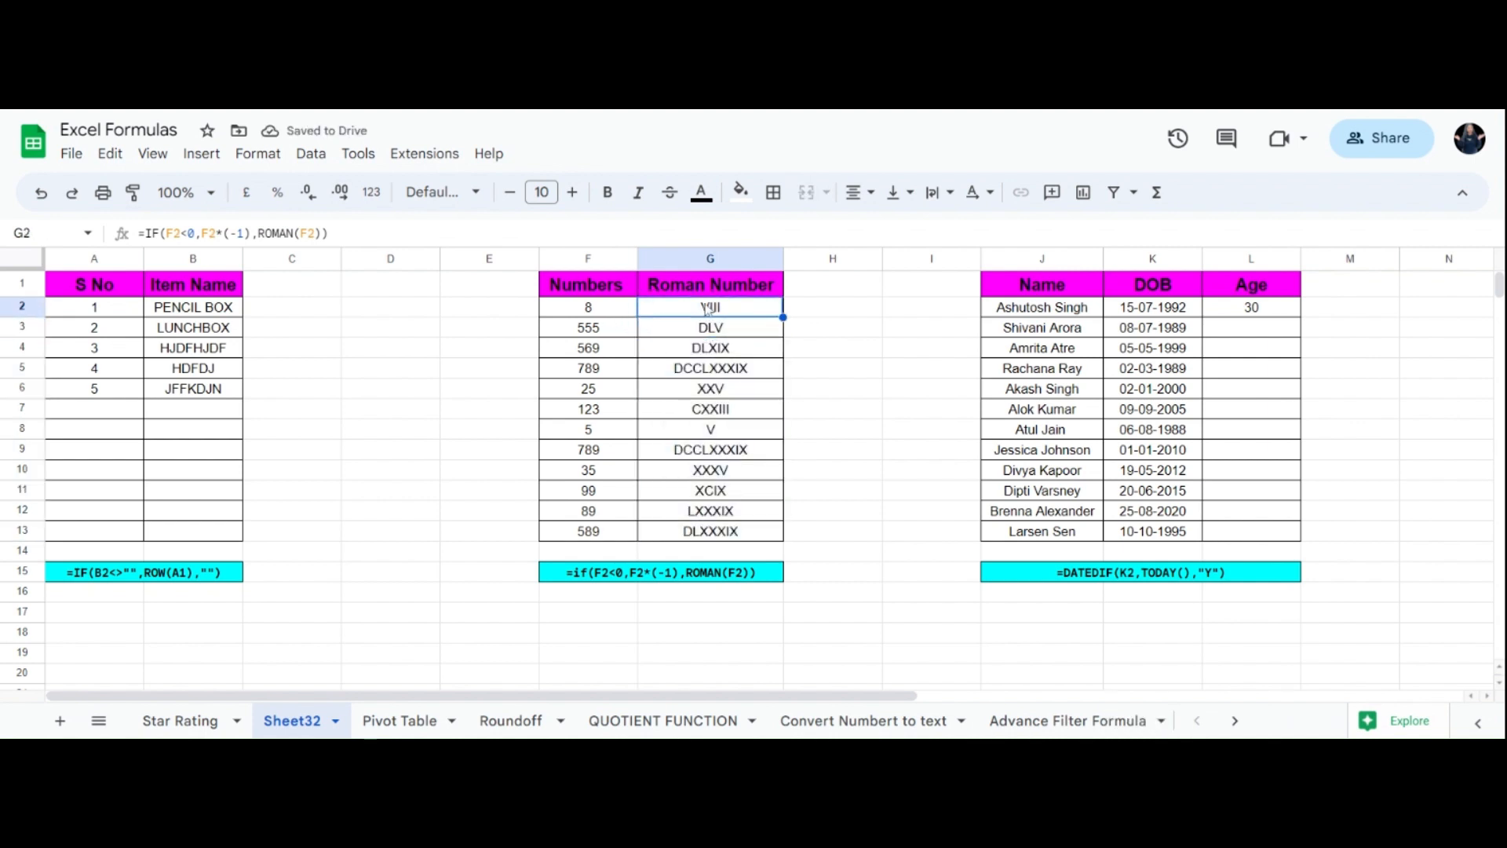
pyautogui.click(615, 328)
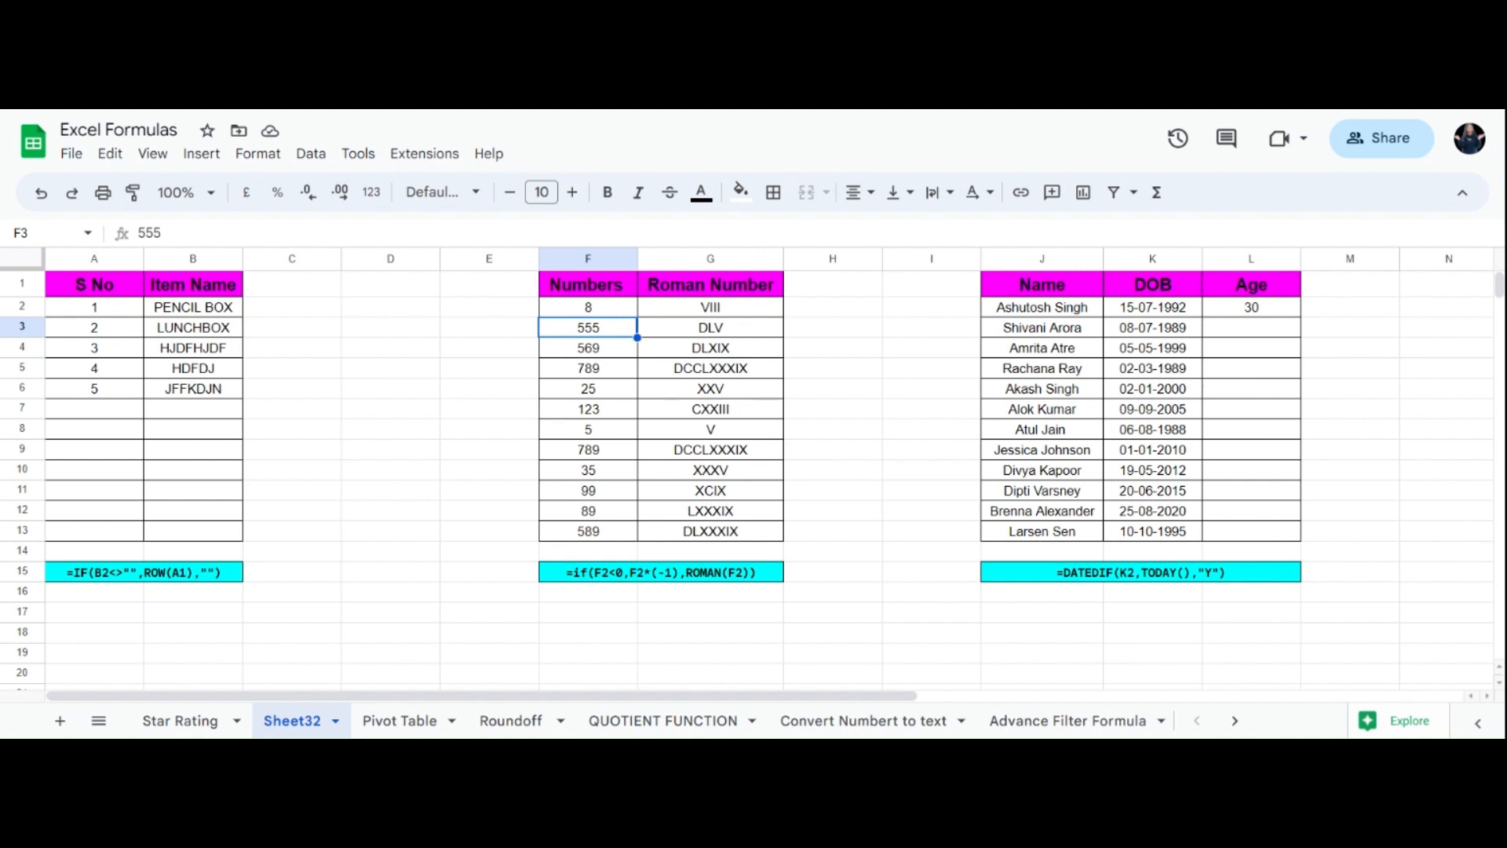
pyautogui.click(728, 313)
pyautogui.moveTo(736, 311); pyautogui.dragTo(743, 532)
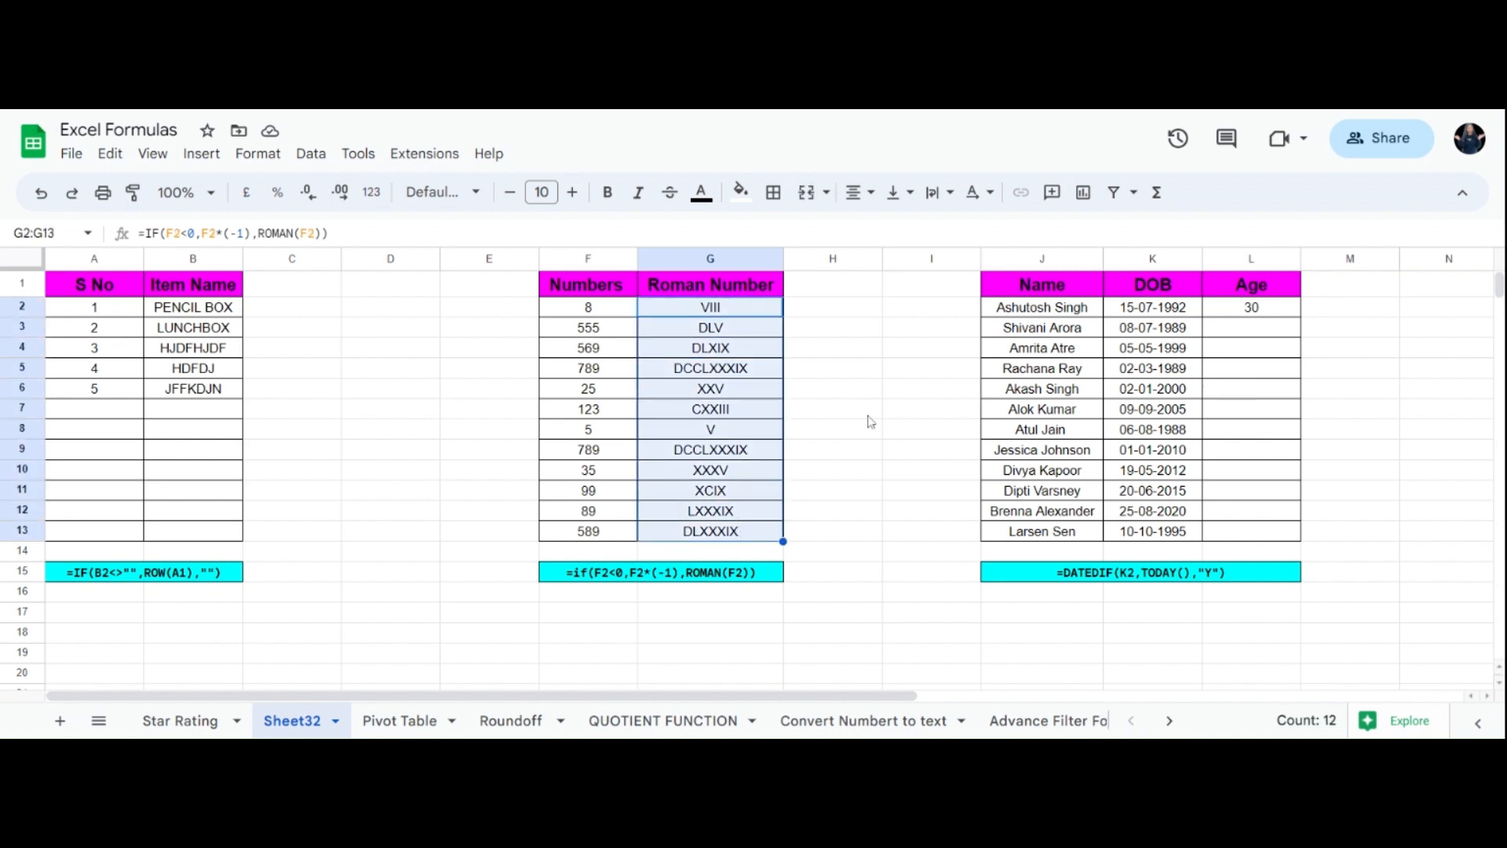
pyautogui.click(768, 494)
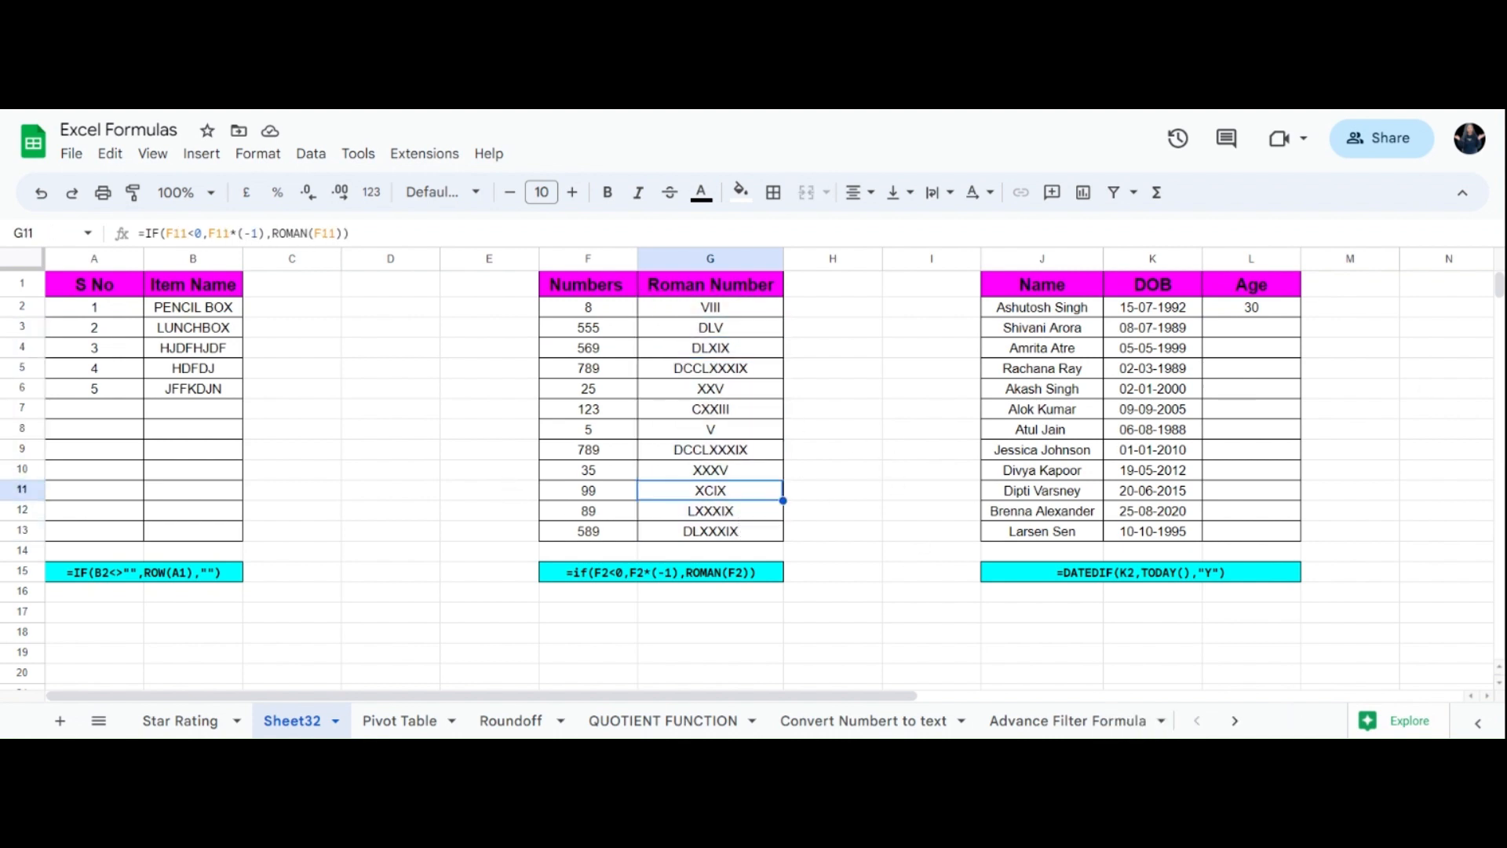
# Inspect the first date-of-birth entry and its age formula, and clear the DATEDIF formula from L2
pyautogui.click(1137, 323)
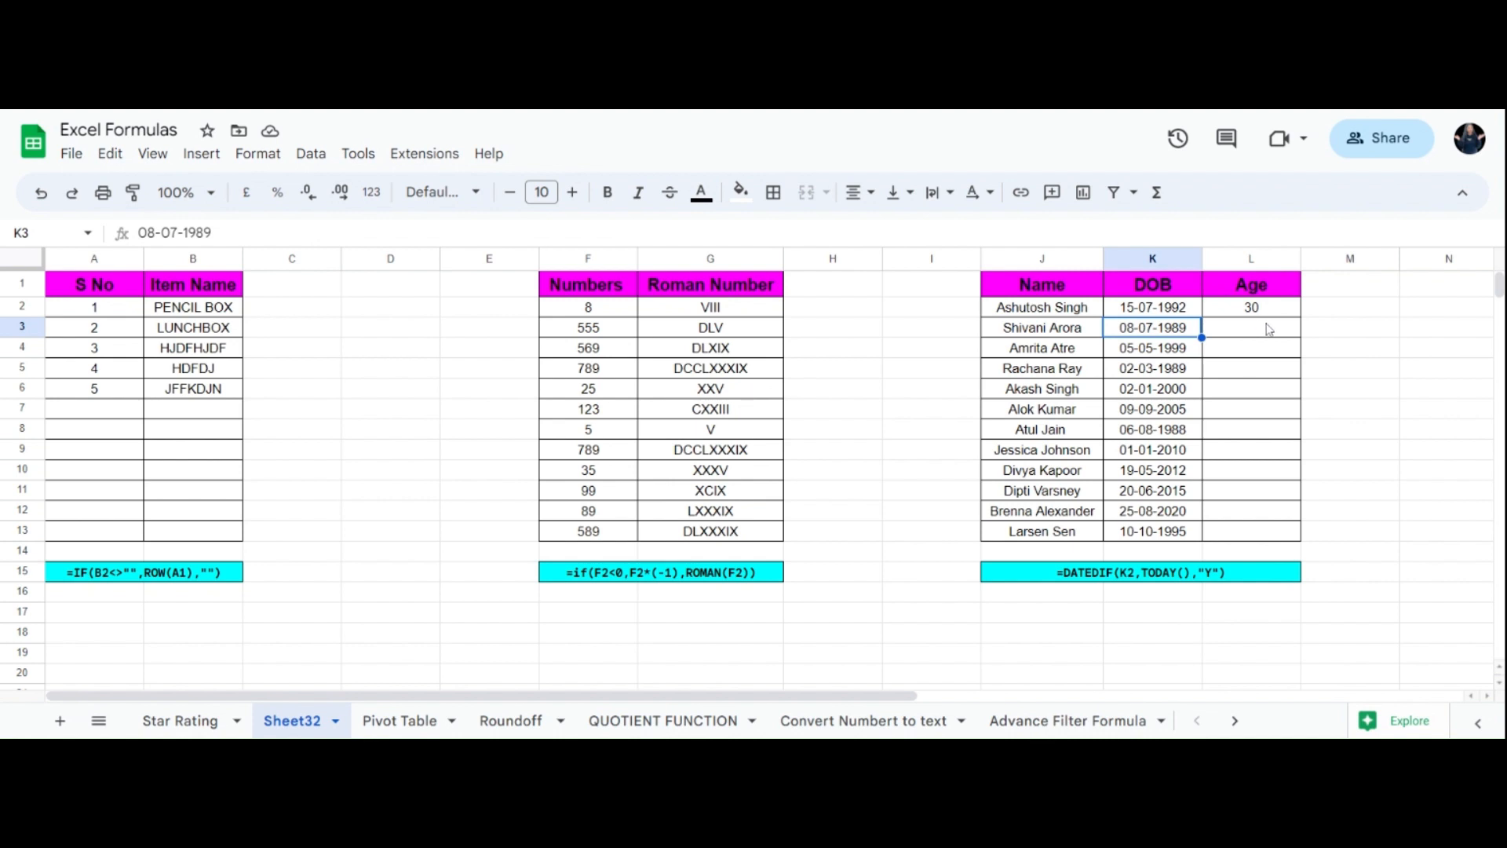
pyautogui.click(1179, 314)
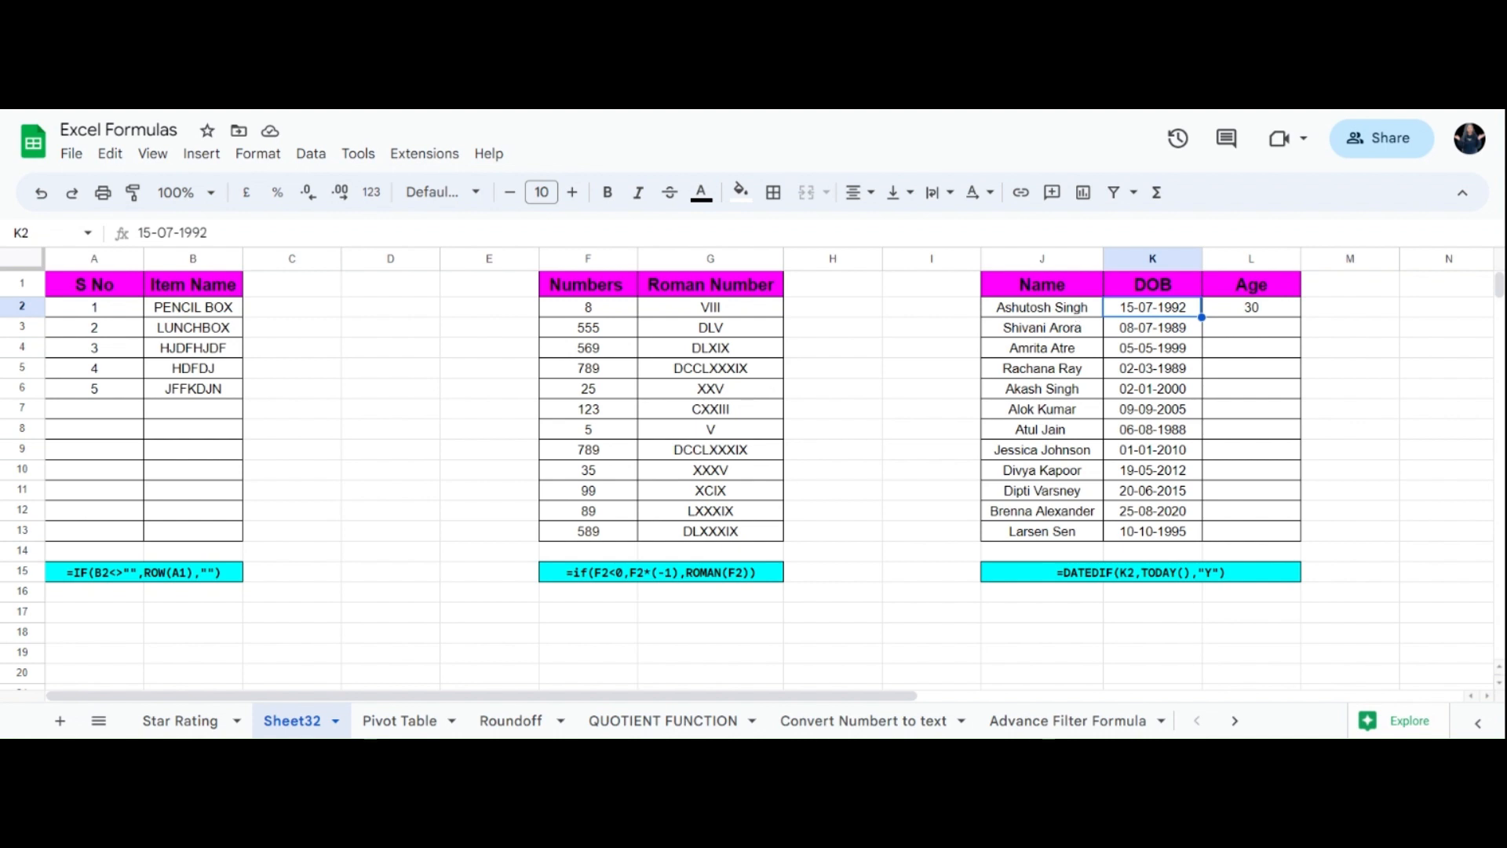
pyautogui.click(1240, 308)
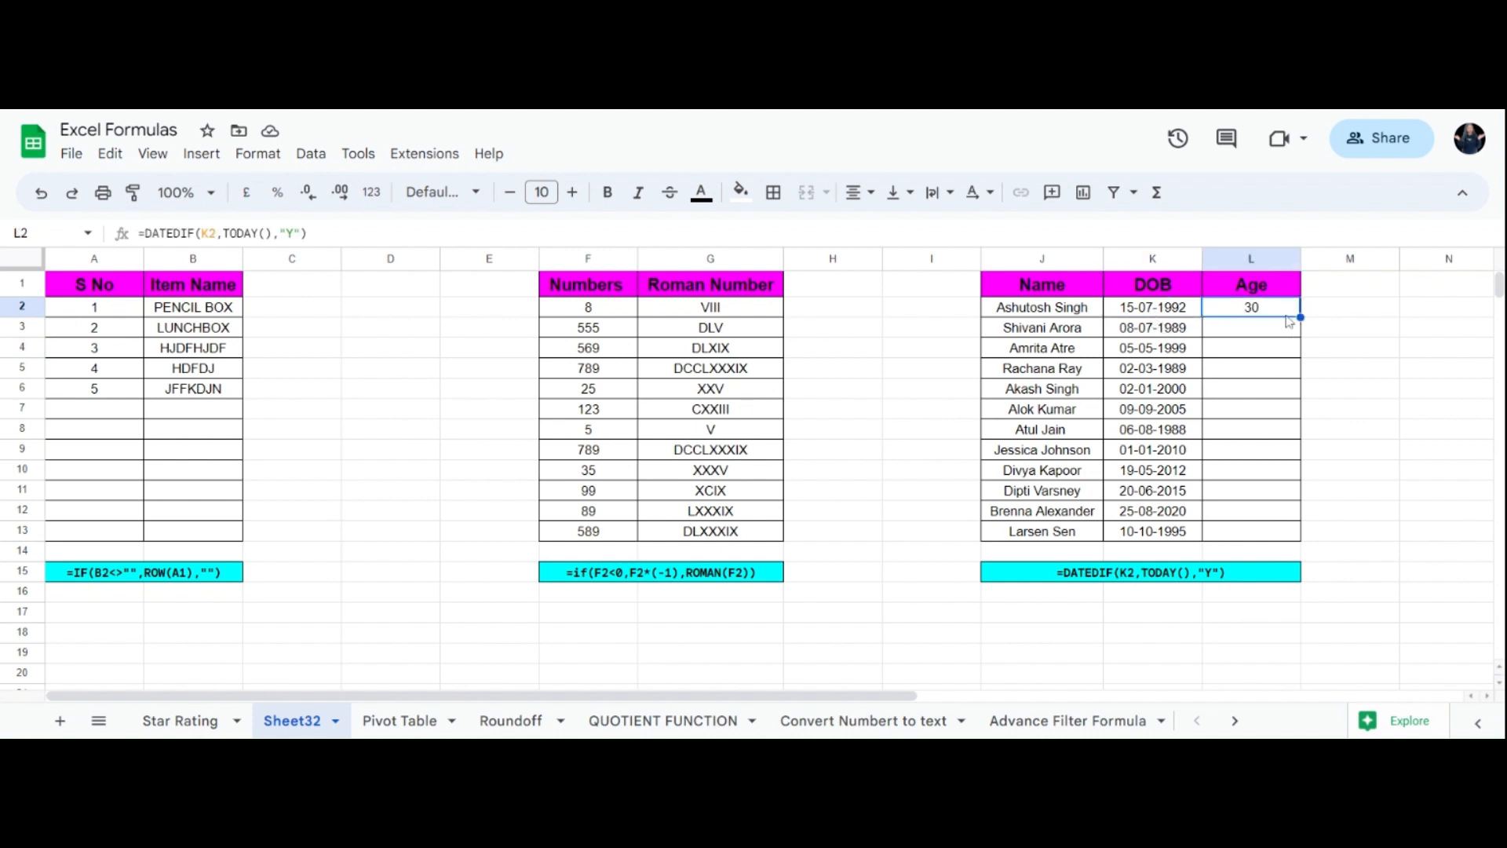
pyautogui.click(1160, 317)
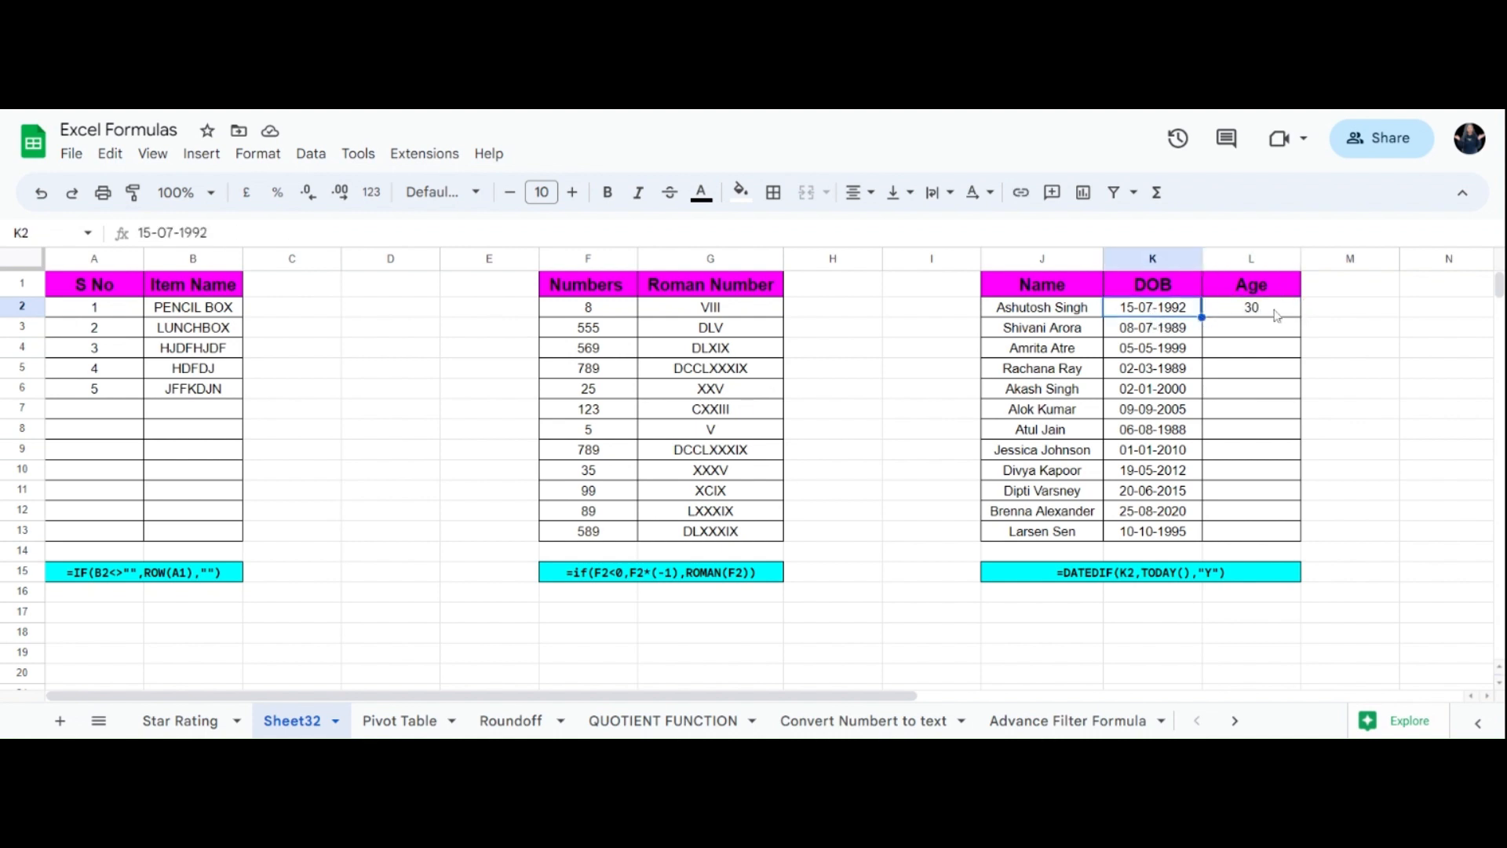
pyautogui.click(1276, 315)
pyautogui.click(1172, 318)
pyautogui.click(1254, 319)
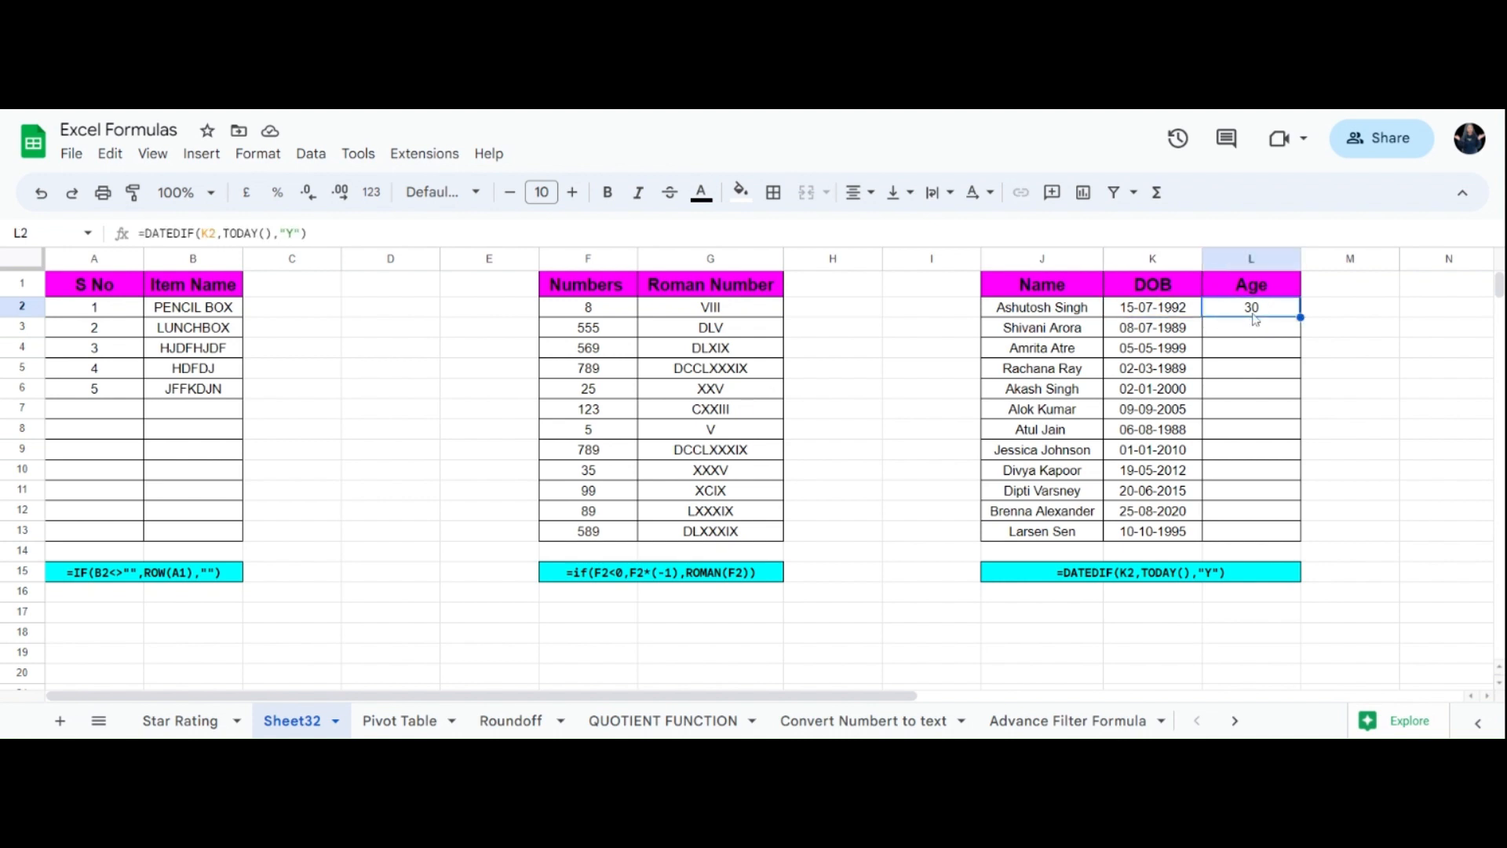
pyautogui.press('Delete')
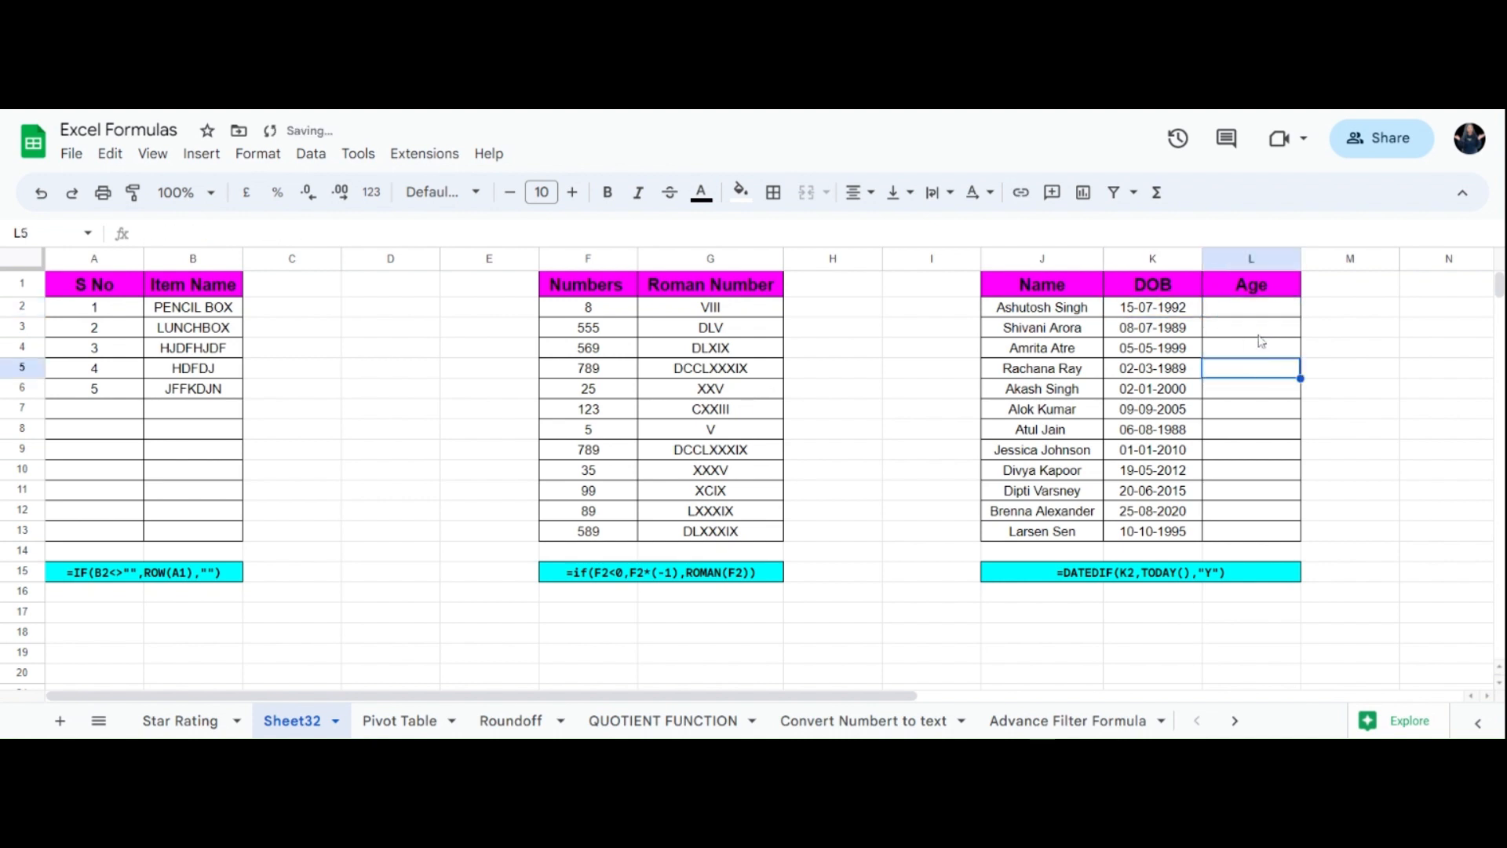
# Start an age formula in L2 with the function name DATEIF and reference K2 as the start date
pyautogui.write('=')
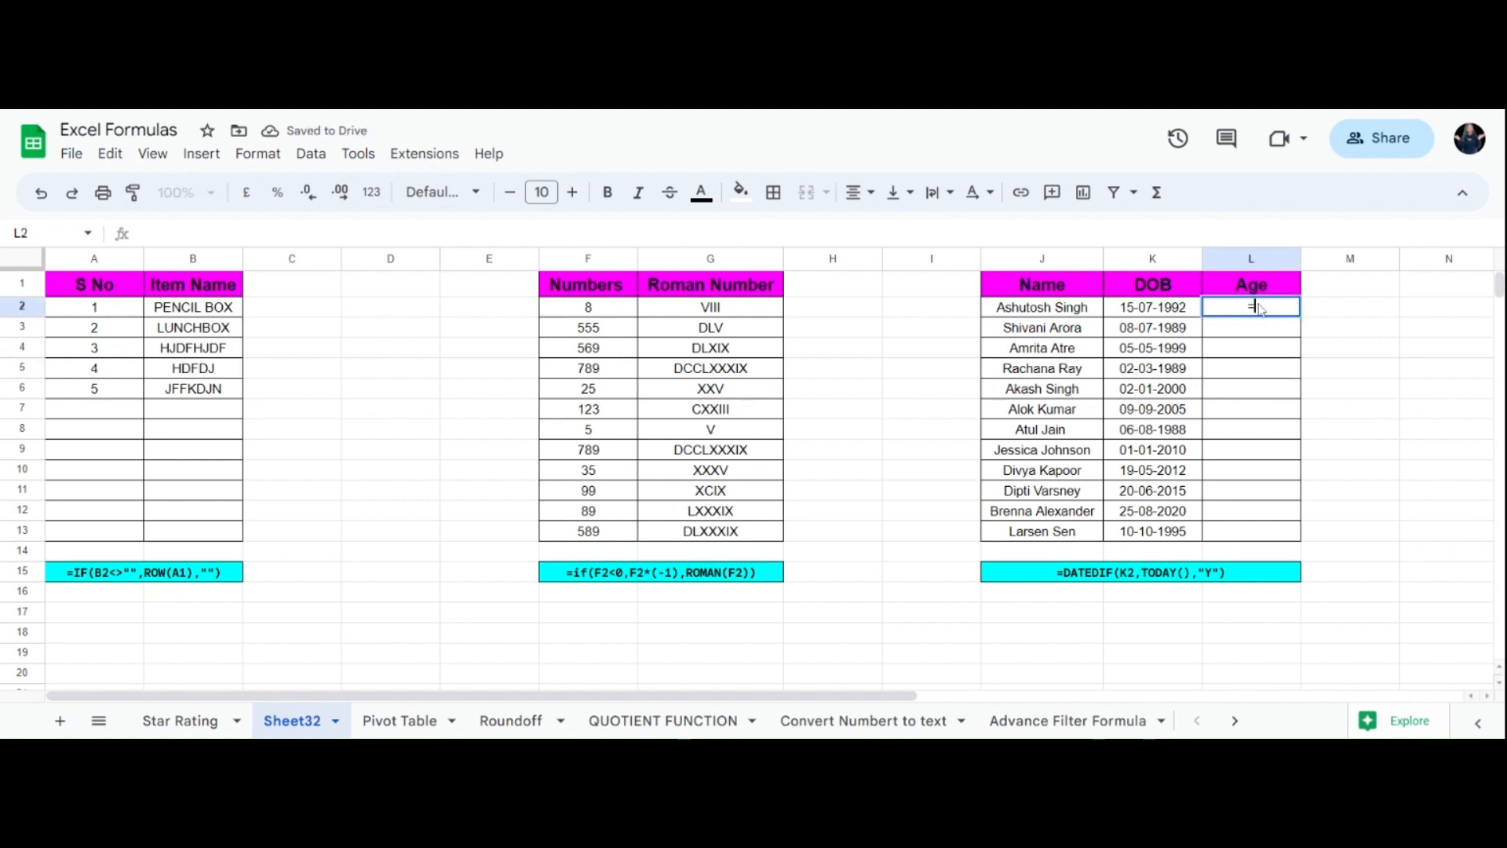
pyautogui.write('DA')
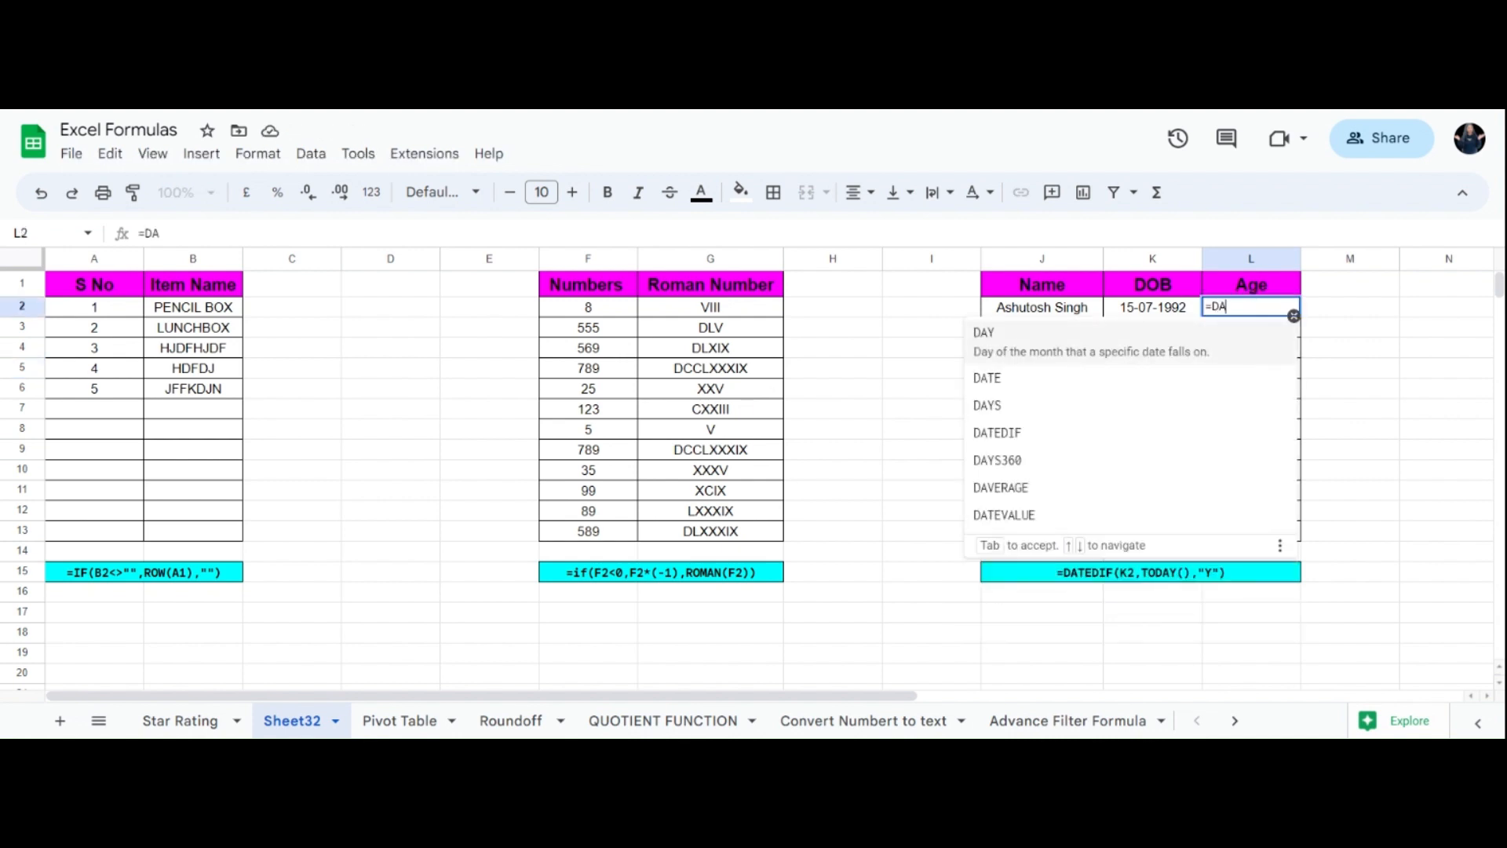
pyautogui.write('TEIF')
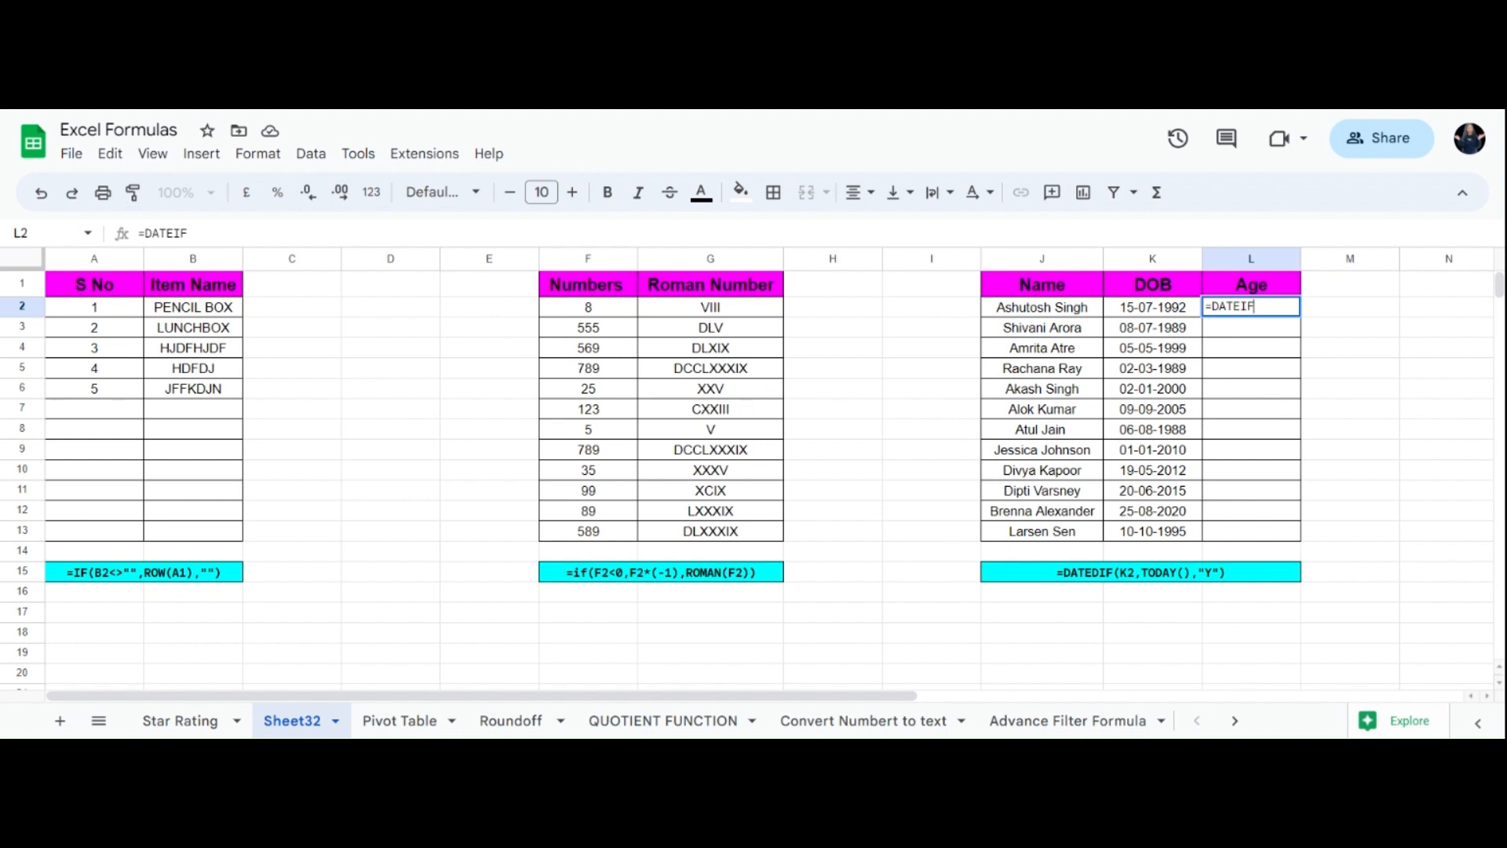
pyautogui.write('(')
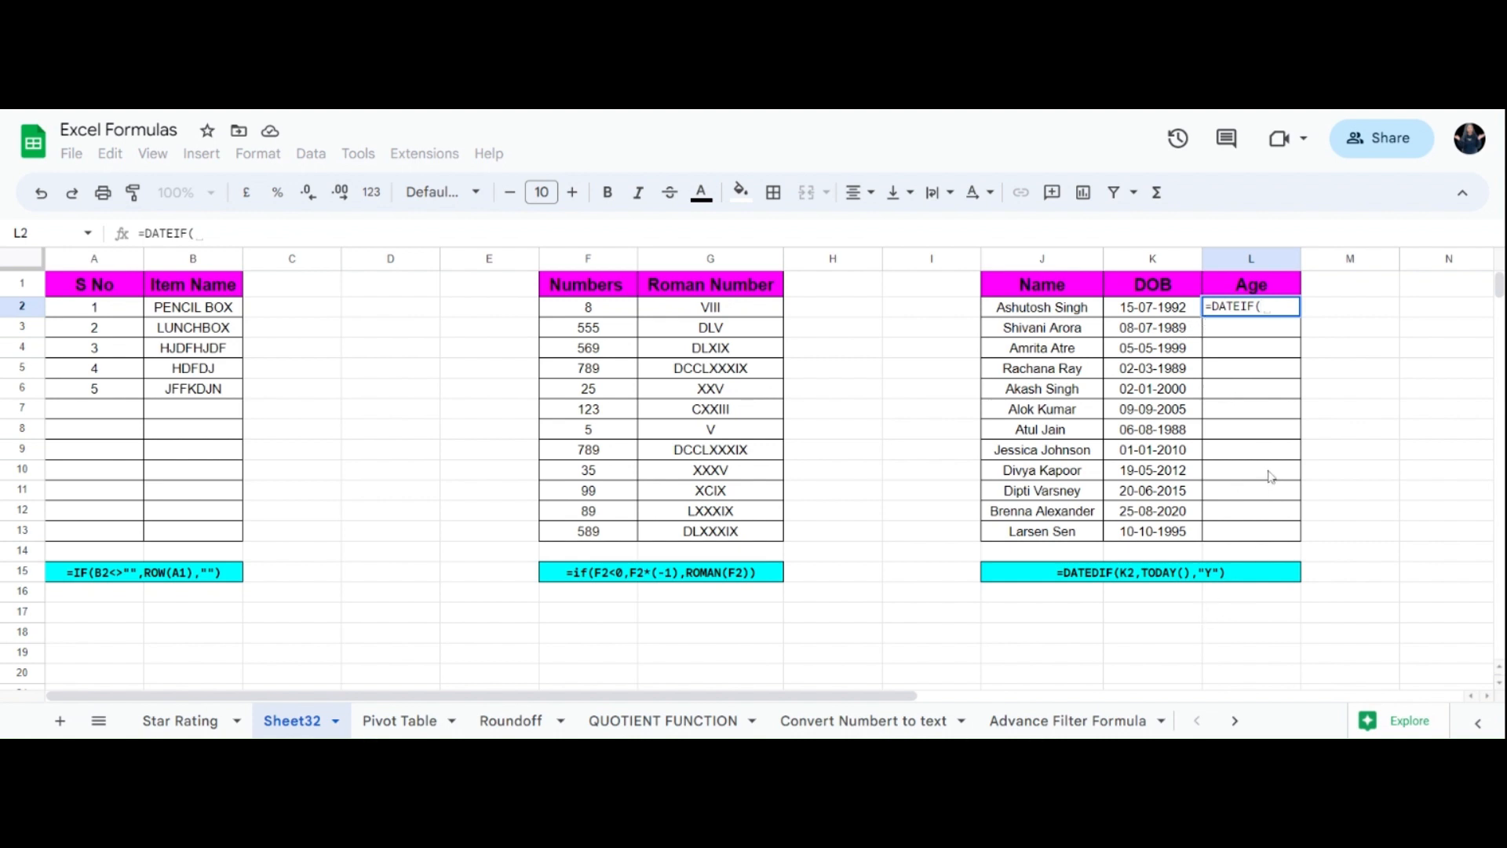
pyautogui.click(1166, 311)
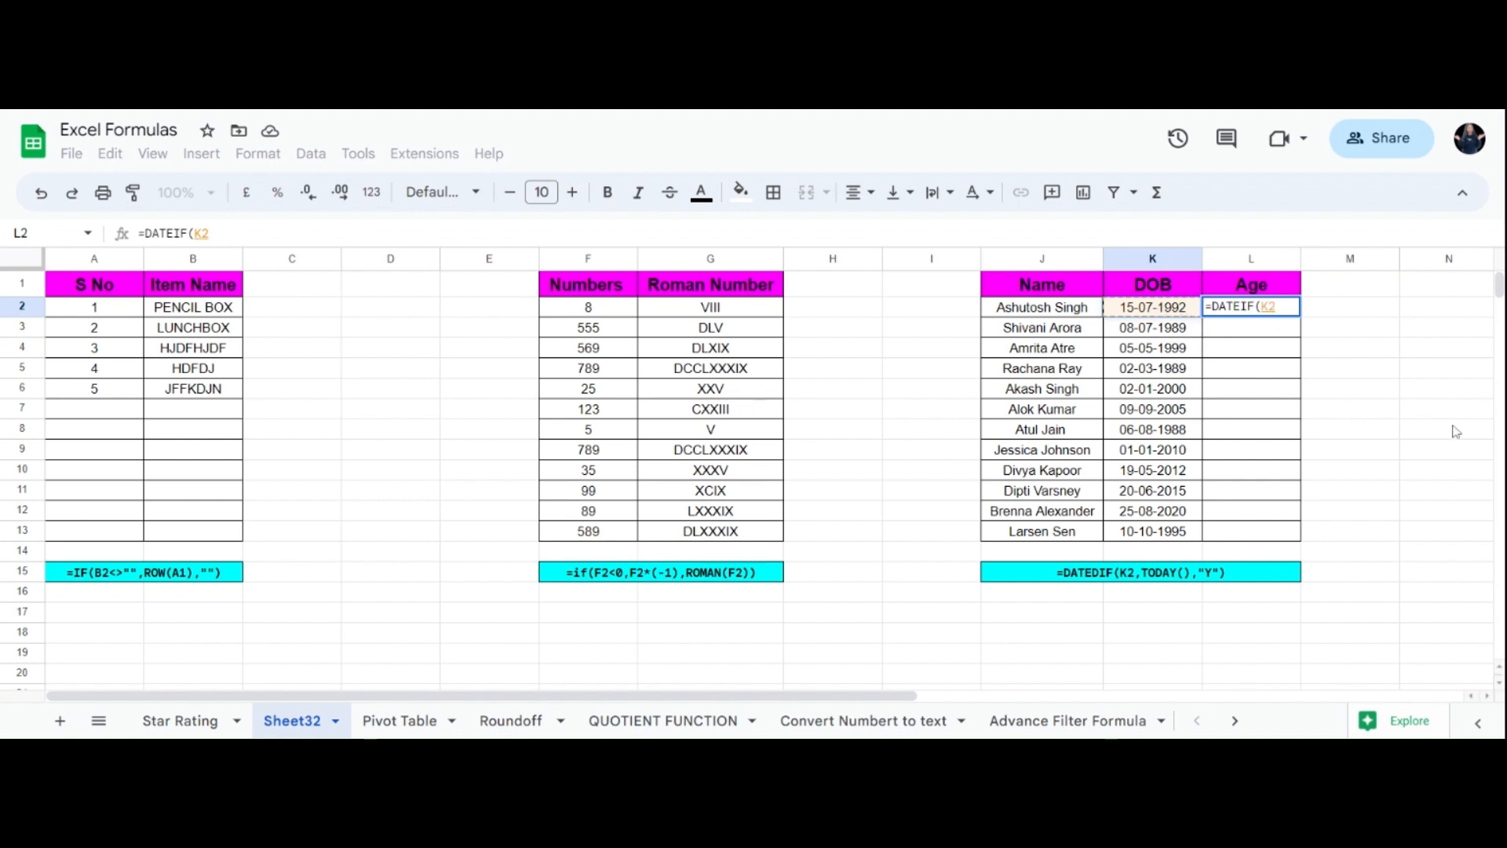
# Add TODAY() as the end date and "Y" as the unit in the L2 formula, and enter it
pyautogui.write(',TODAY')
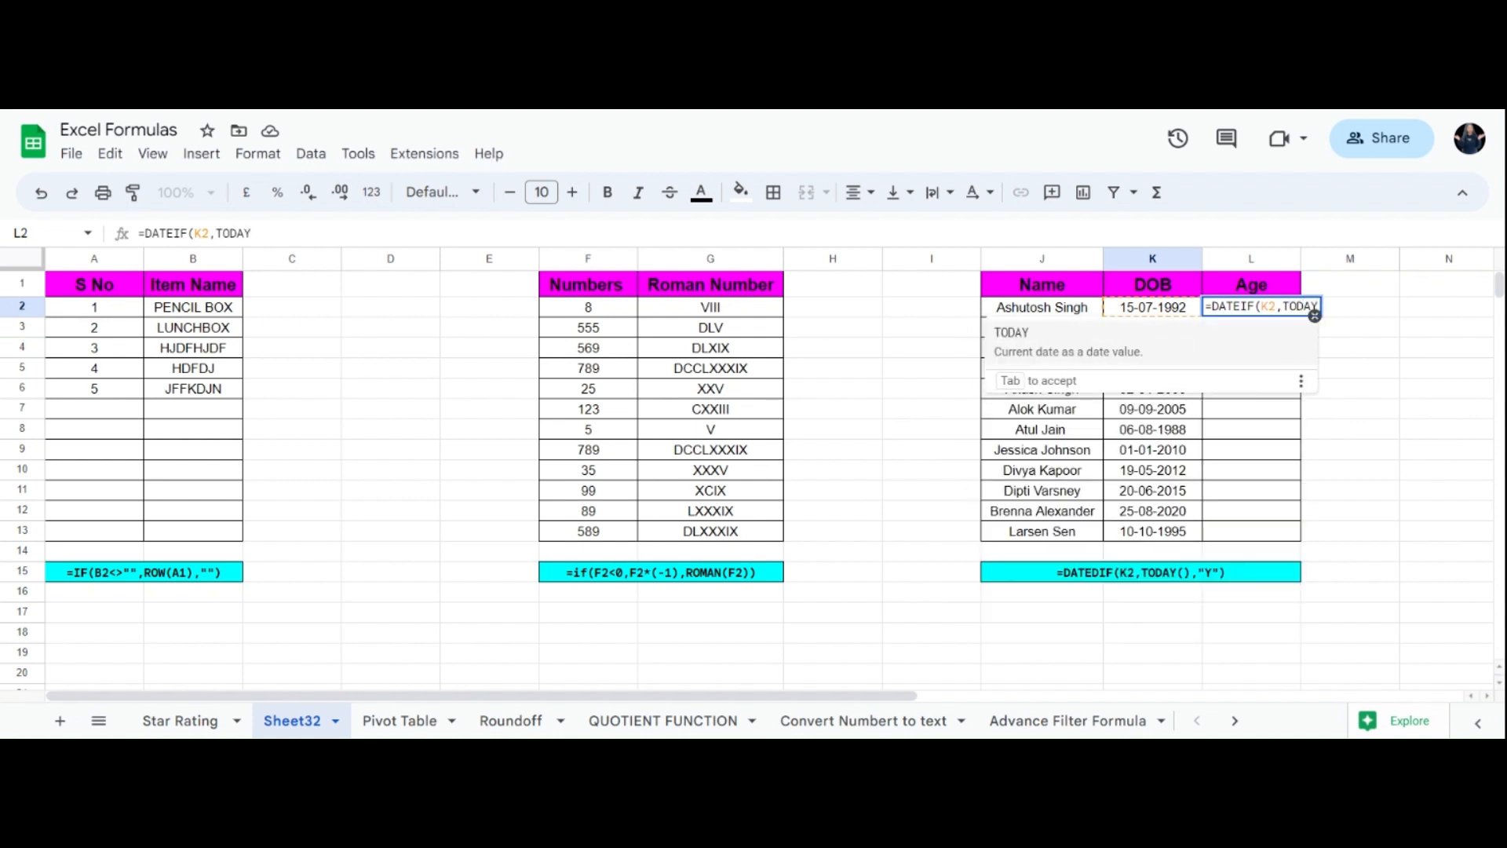
pyautogui.write('(')
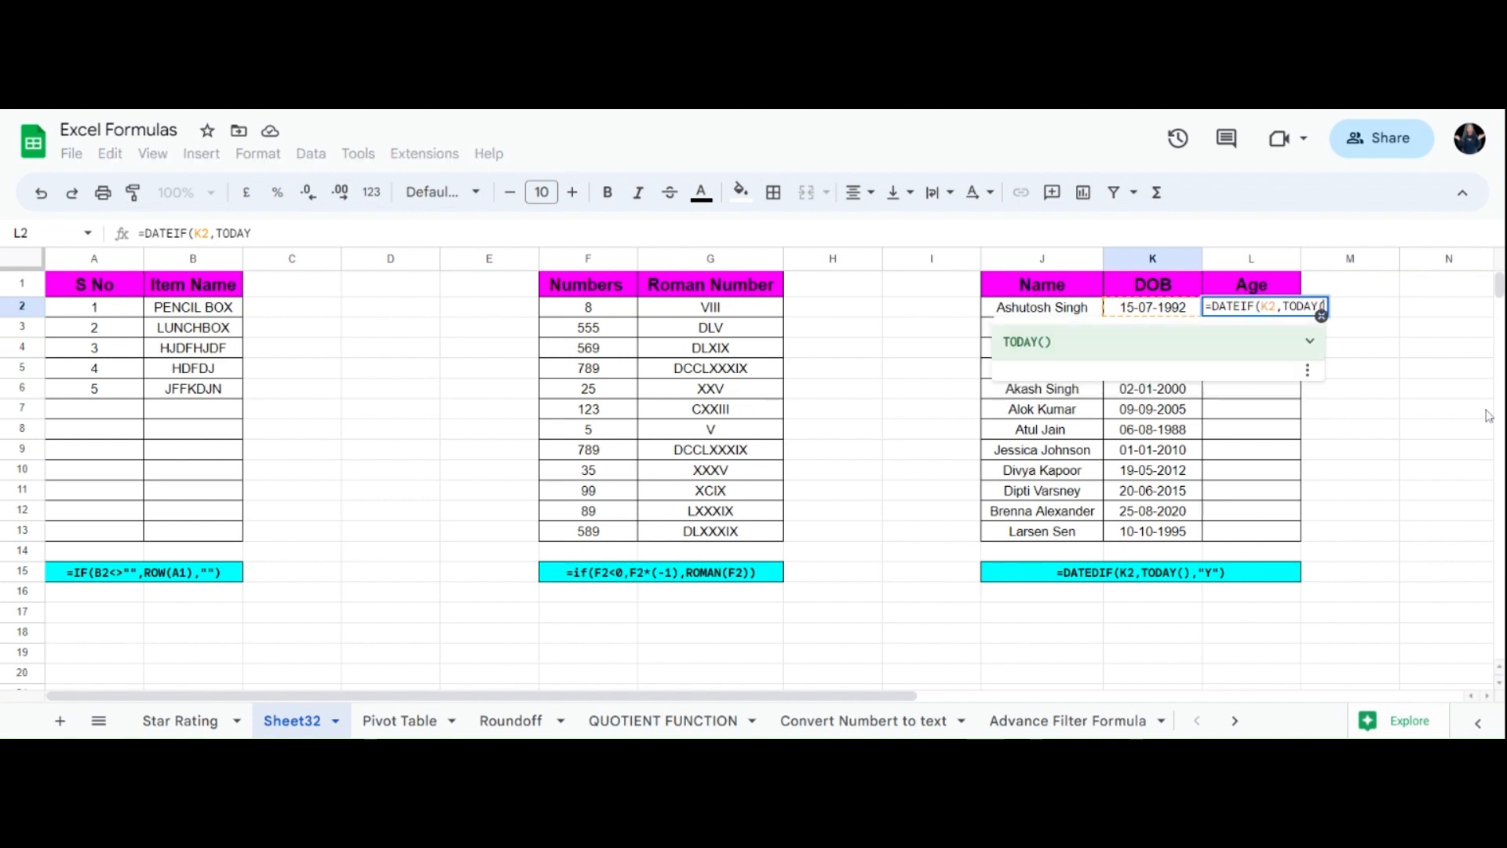
pyautogui.write(')')
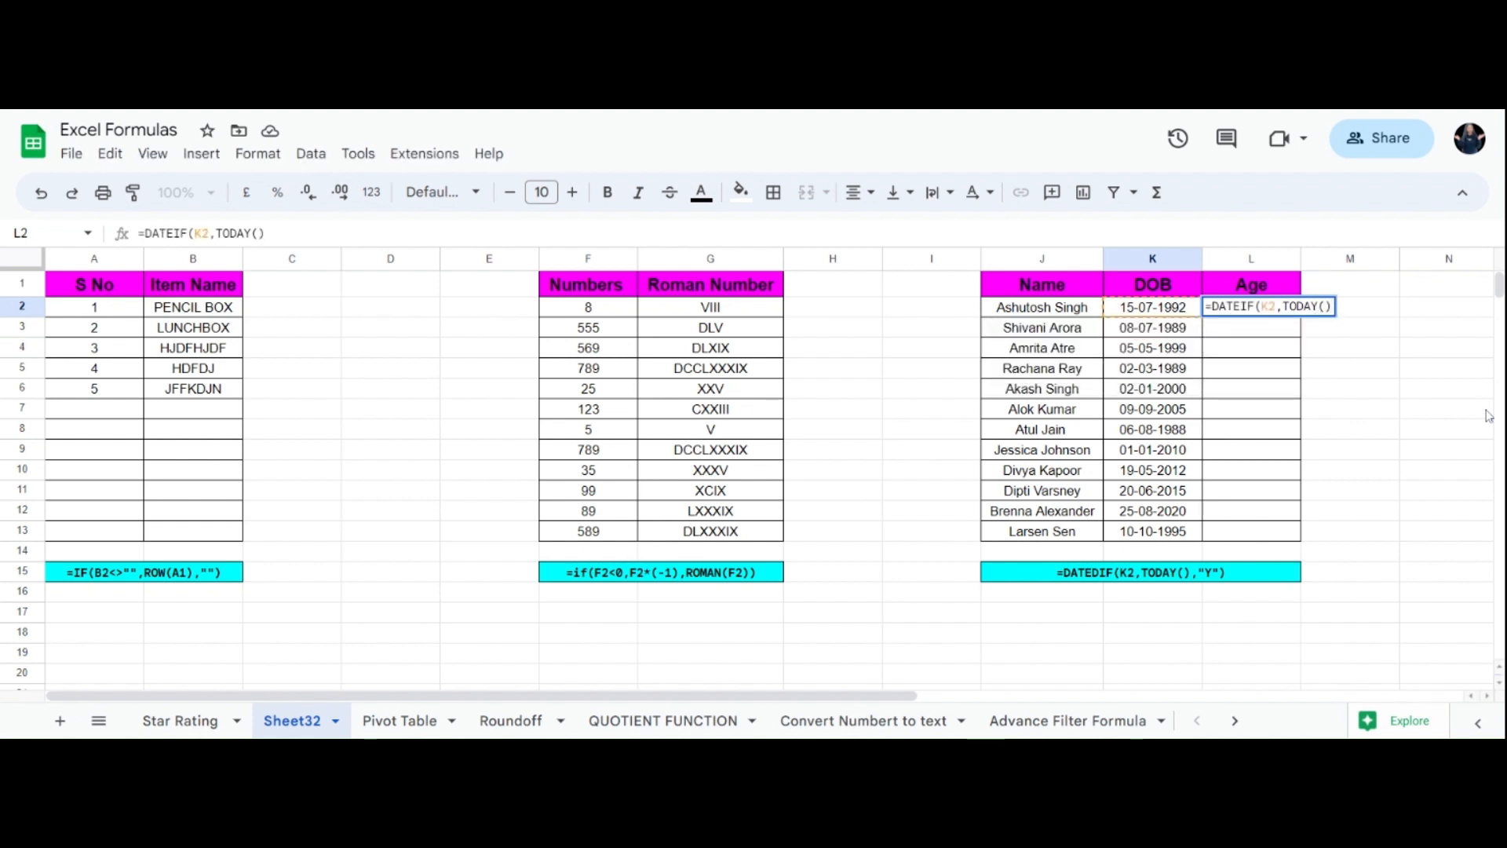
pyautogui.write(',')
pyautogui.write('""')
pyautogui.write('Y')
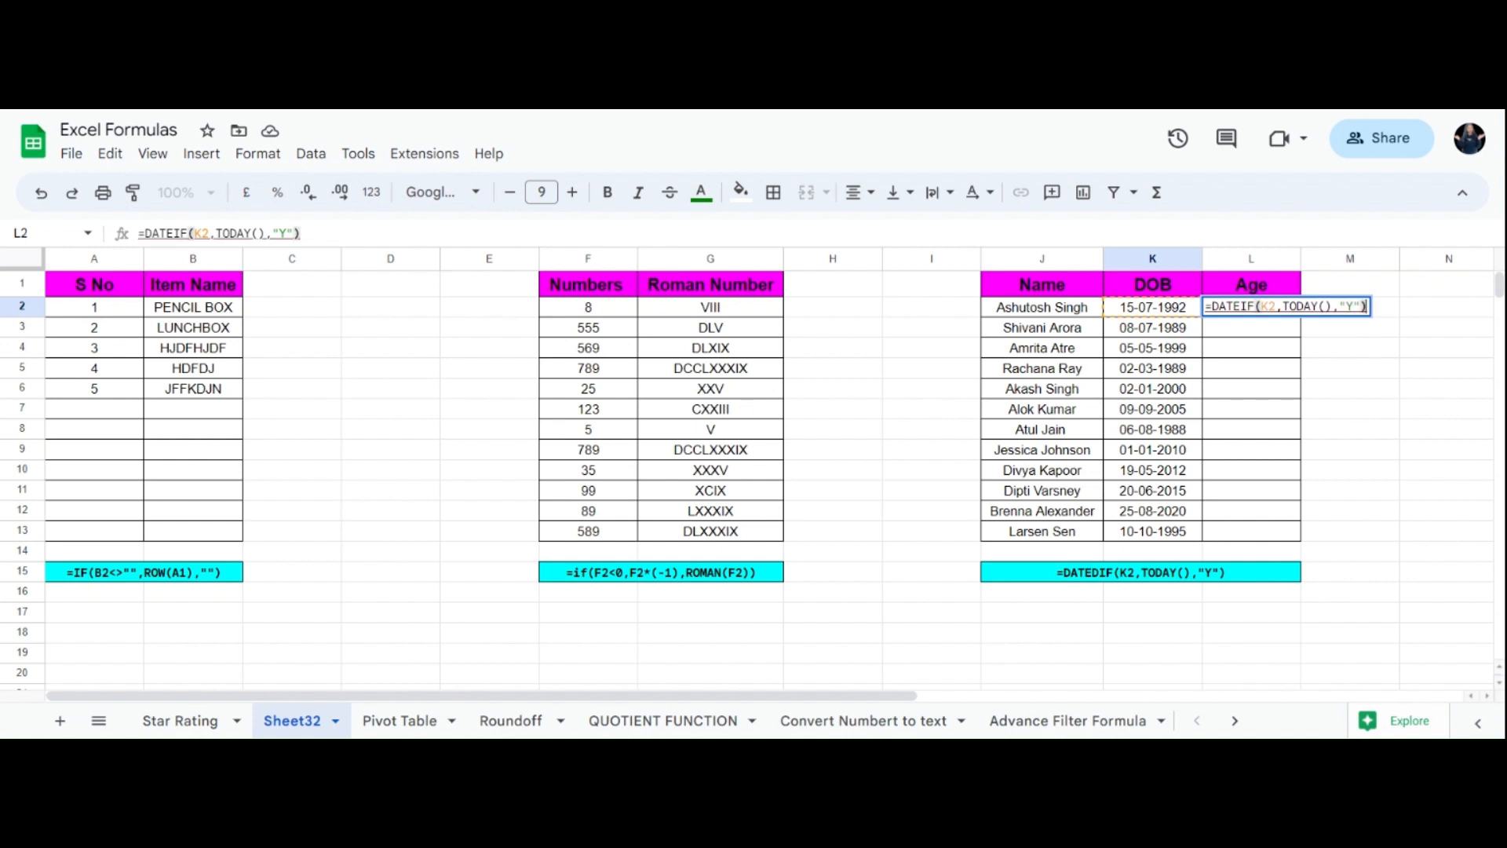
pyautogui.press('Return')
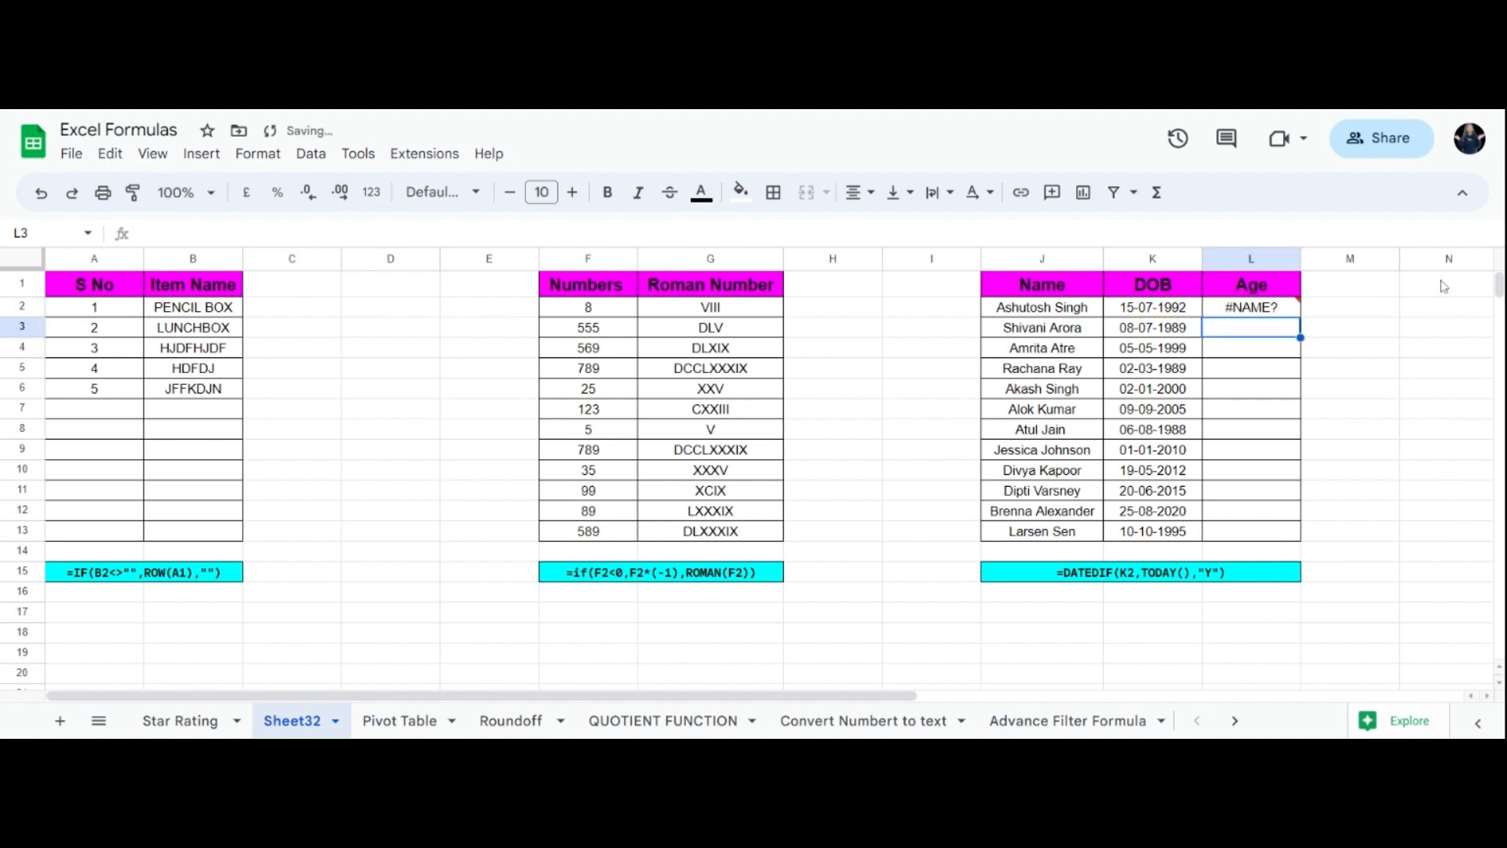
# Correct the misspelled function name in the L2 age formula to DATEDIF and enter the formula
pyautogui.tripleClick(1260, 310)
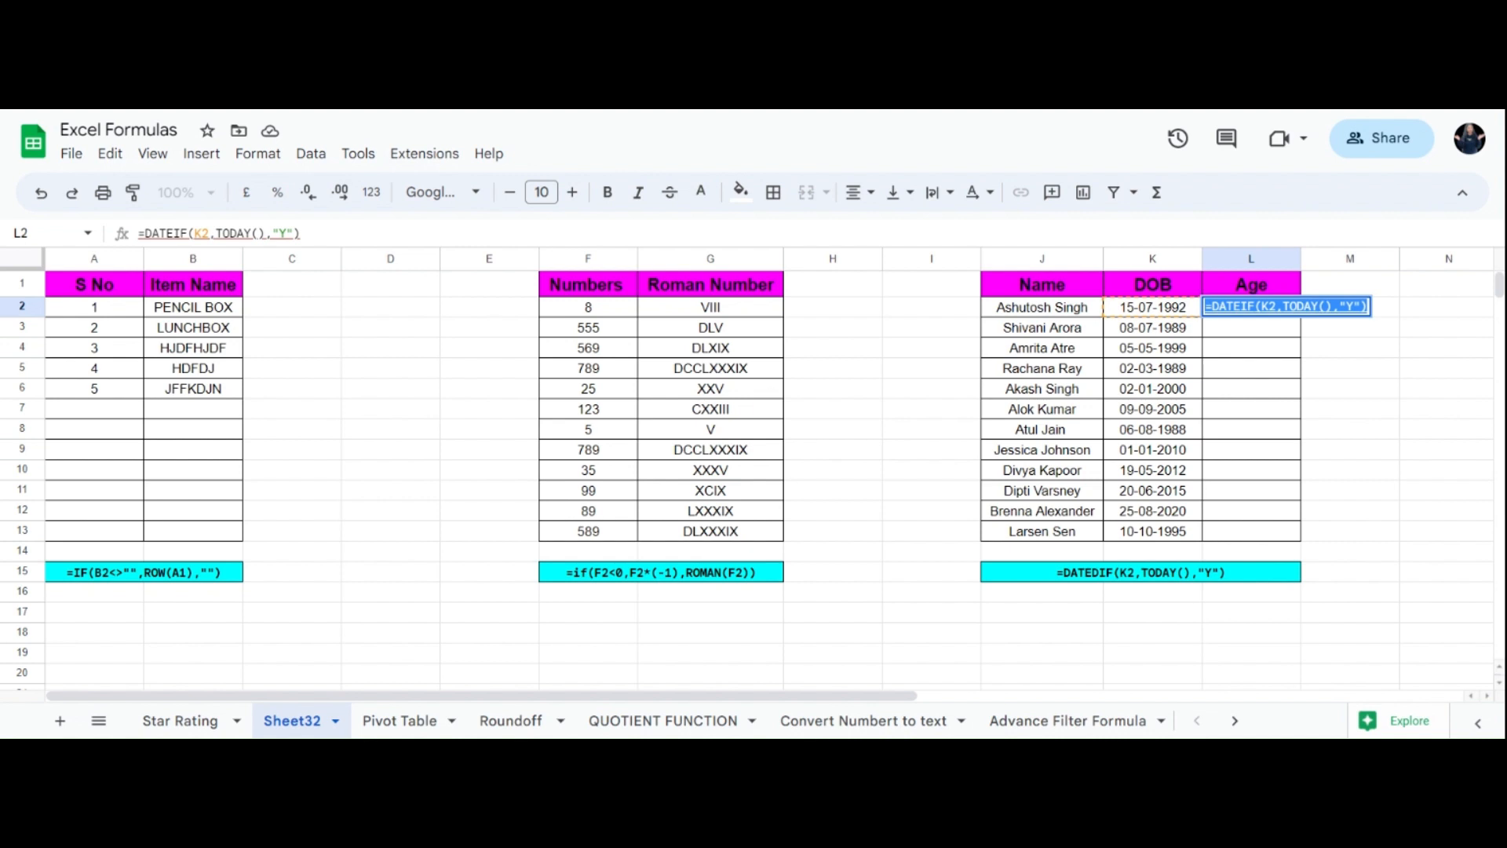
pyautogui.click(1230, 331)
pyautogui.doubleClick(1230, 309)
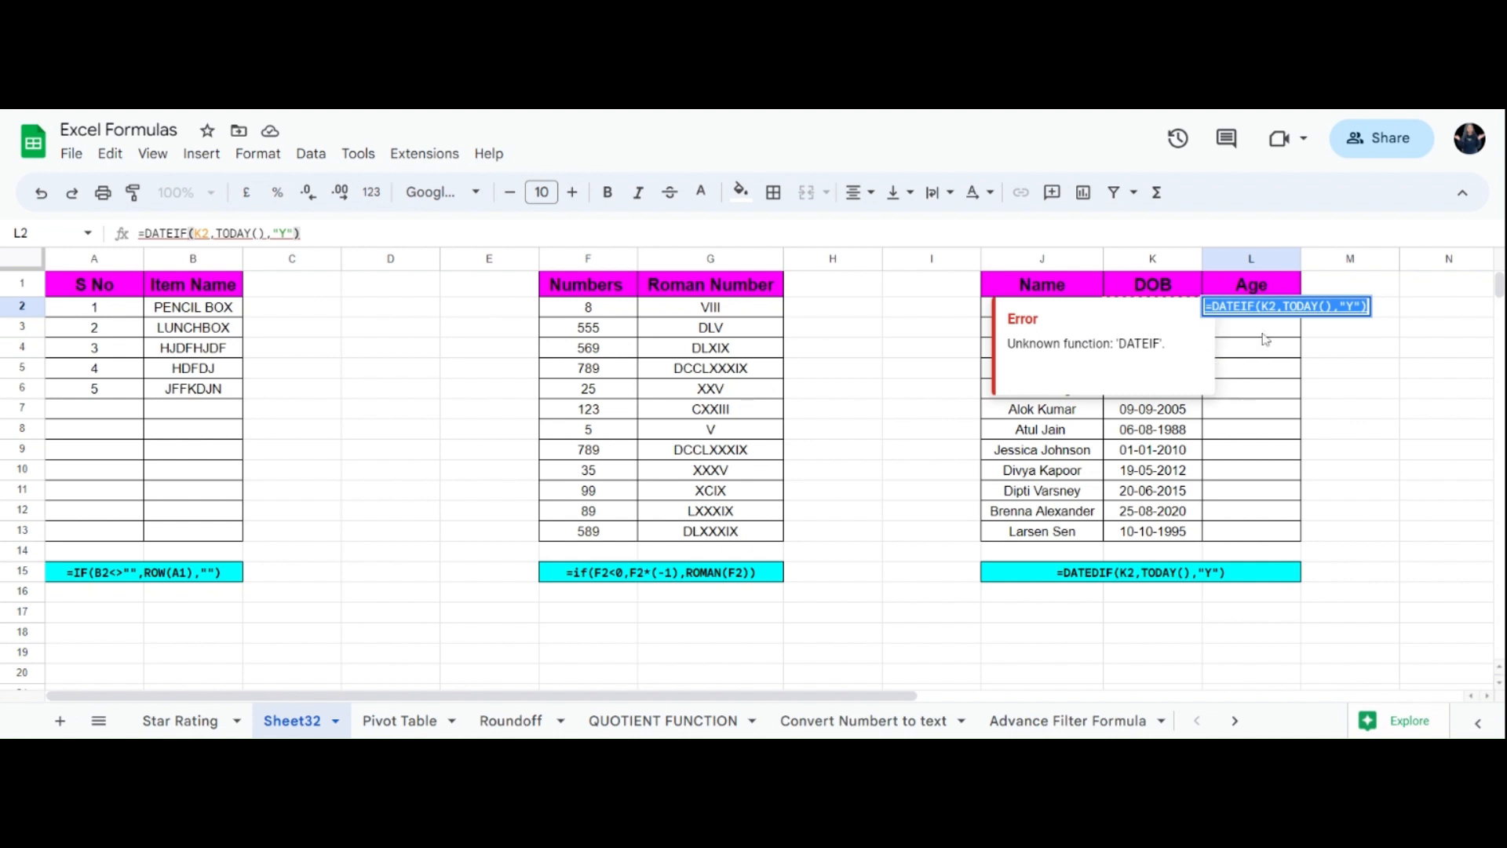
pyautogui.click(1254, 306)
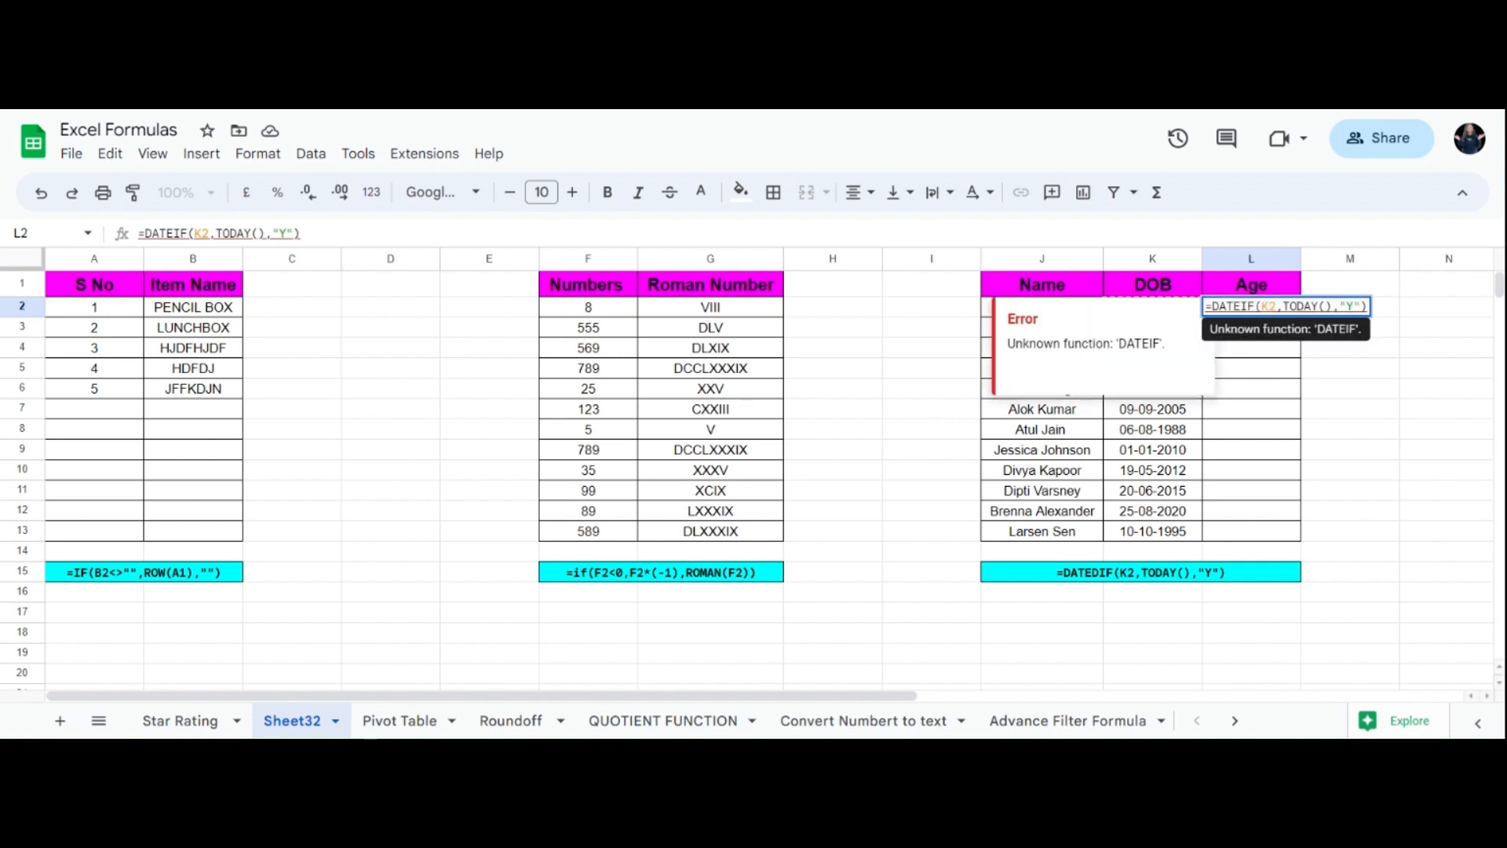
pyautogui.click(1239, 306)
pyautogui.write('D')
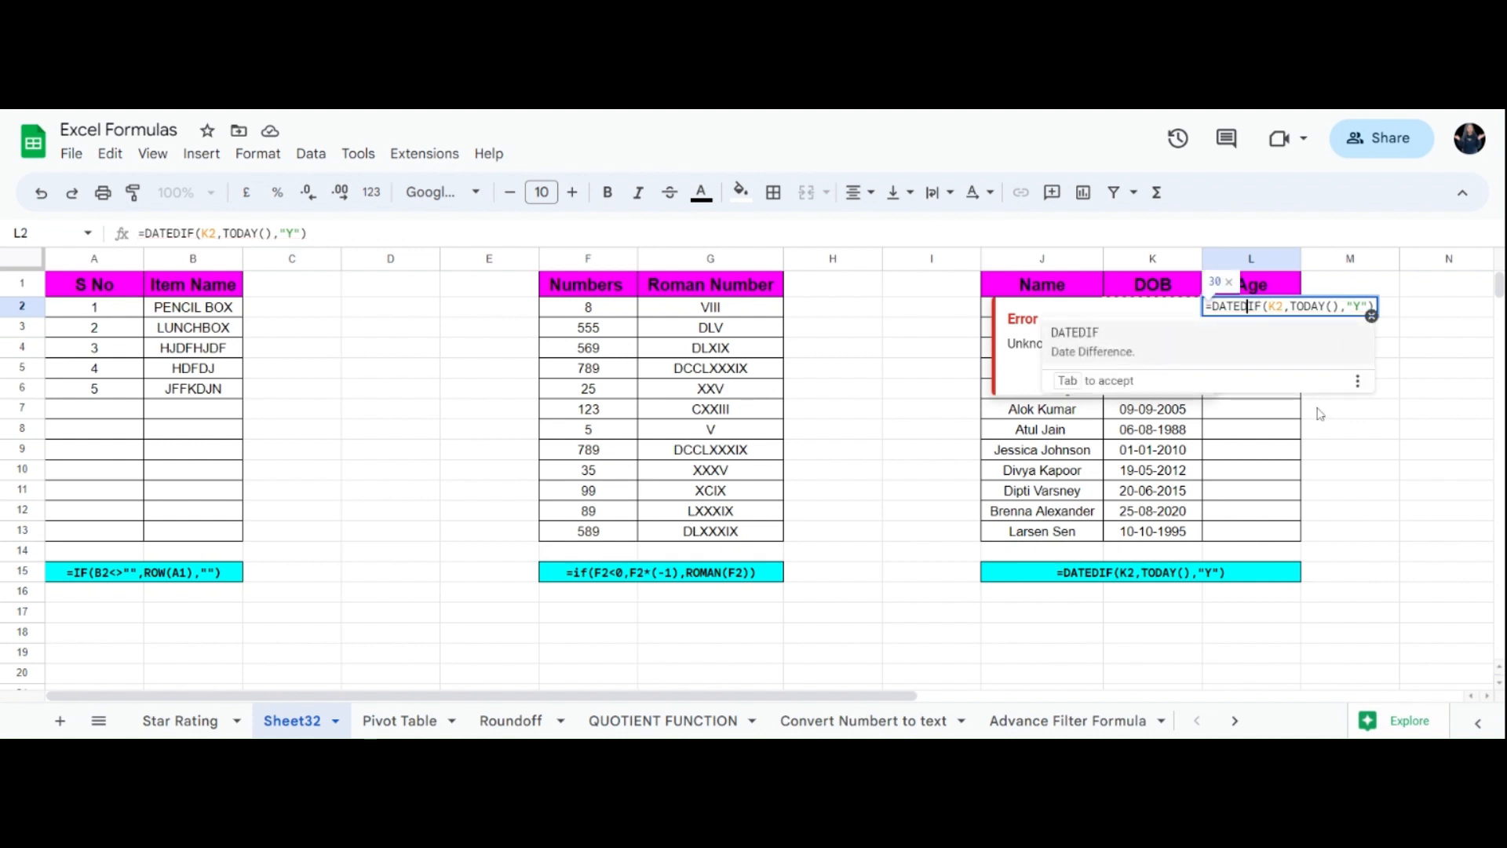
pyautogui.press('Tab')
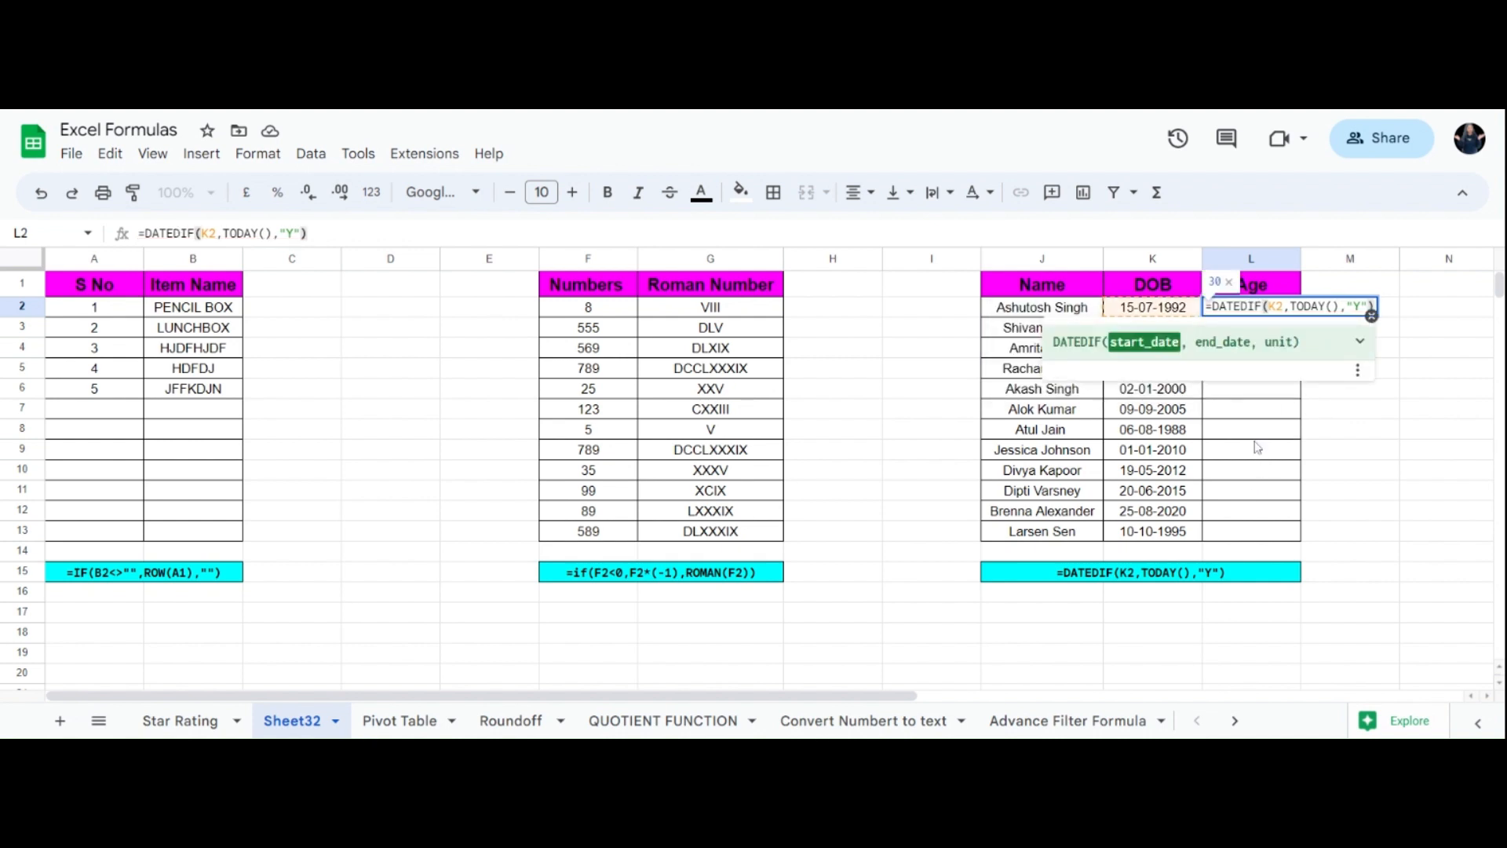
pyautogui.click(1251, 413)
pyautogui.click(1240, 311)
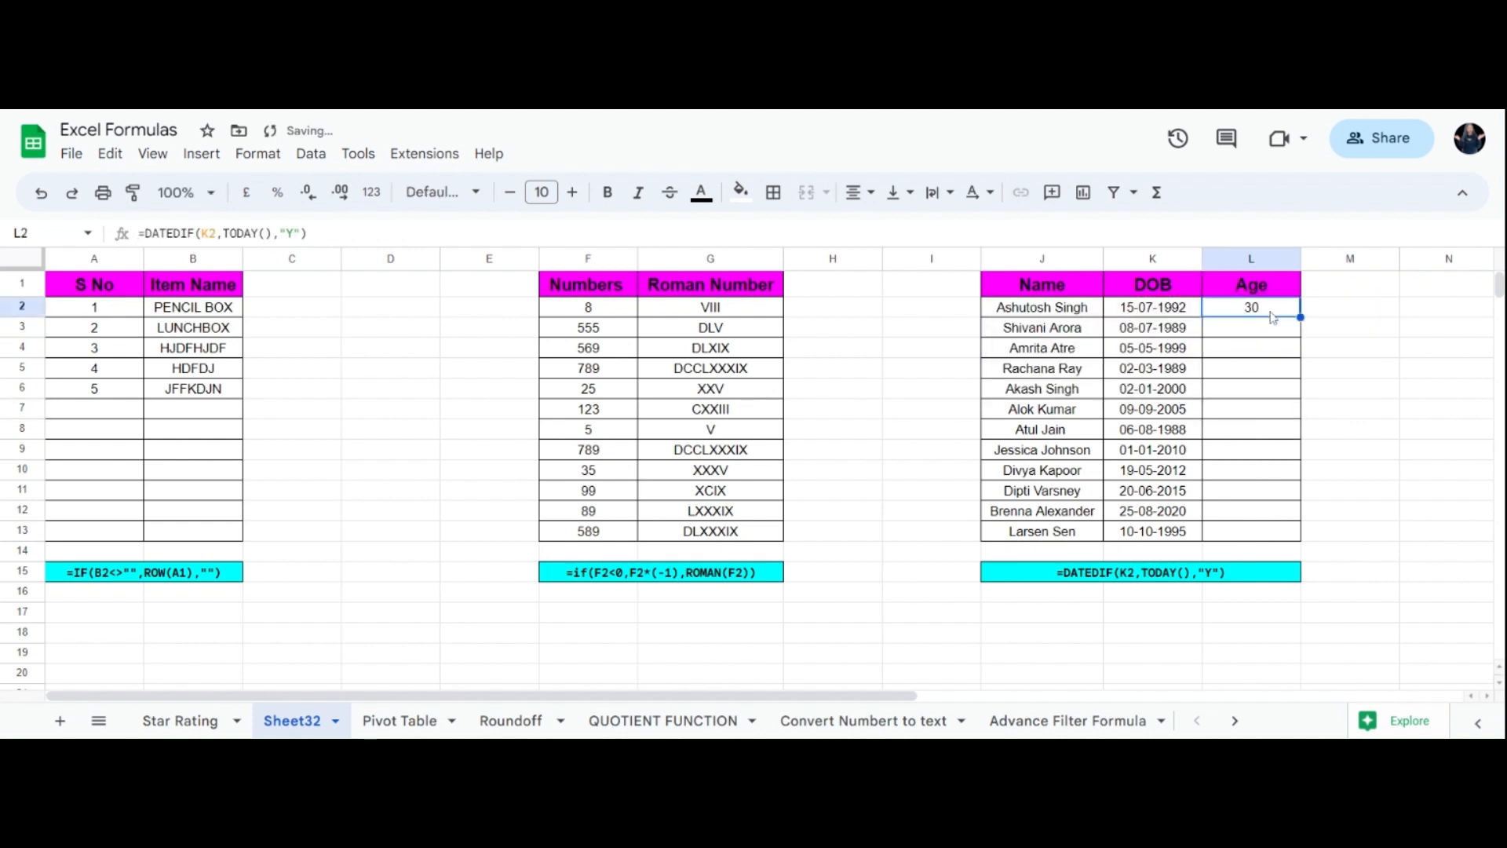
# Fill the DATEDIF age formula from L2 down through L13 and check the last few rows of the Age column
pyautogui.press('Return')
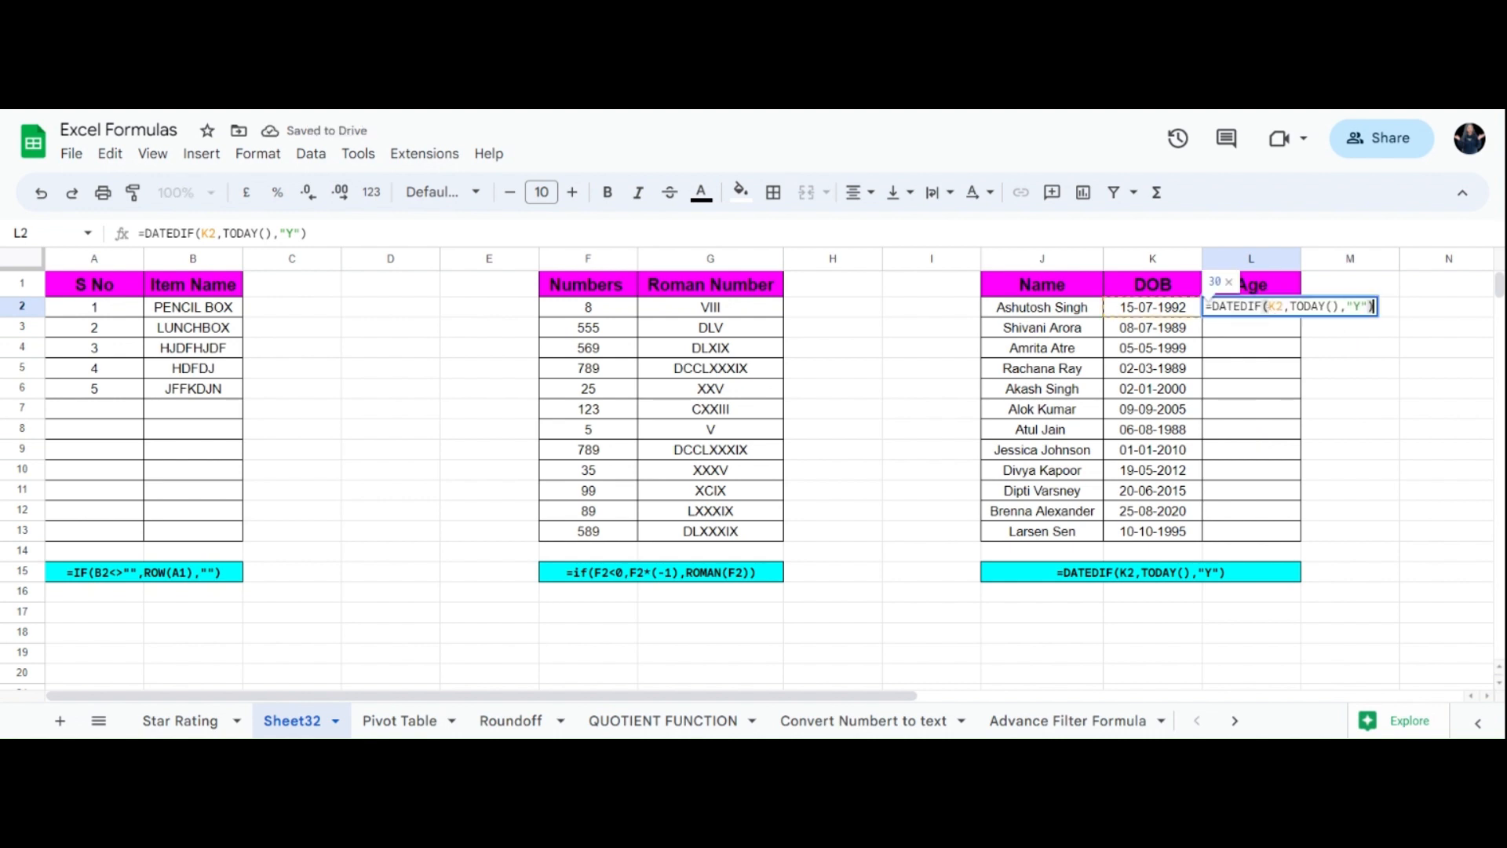
pyautogui.click(1244, 333)
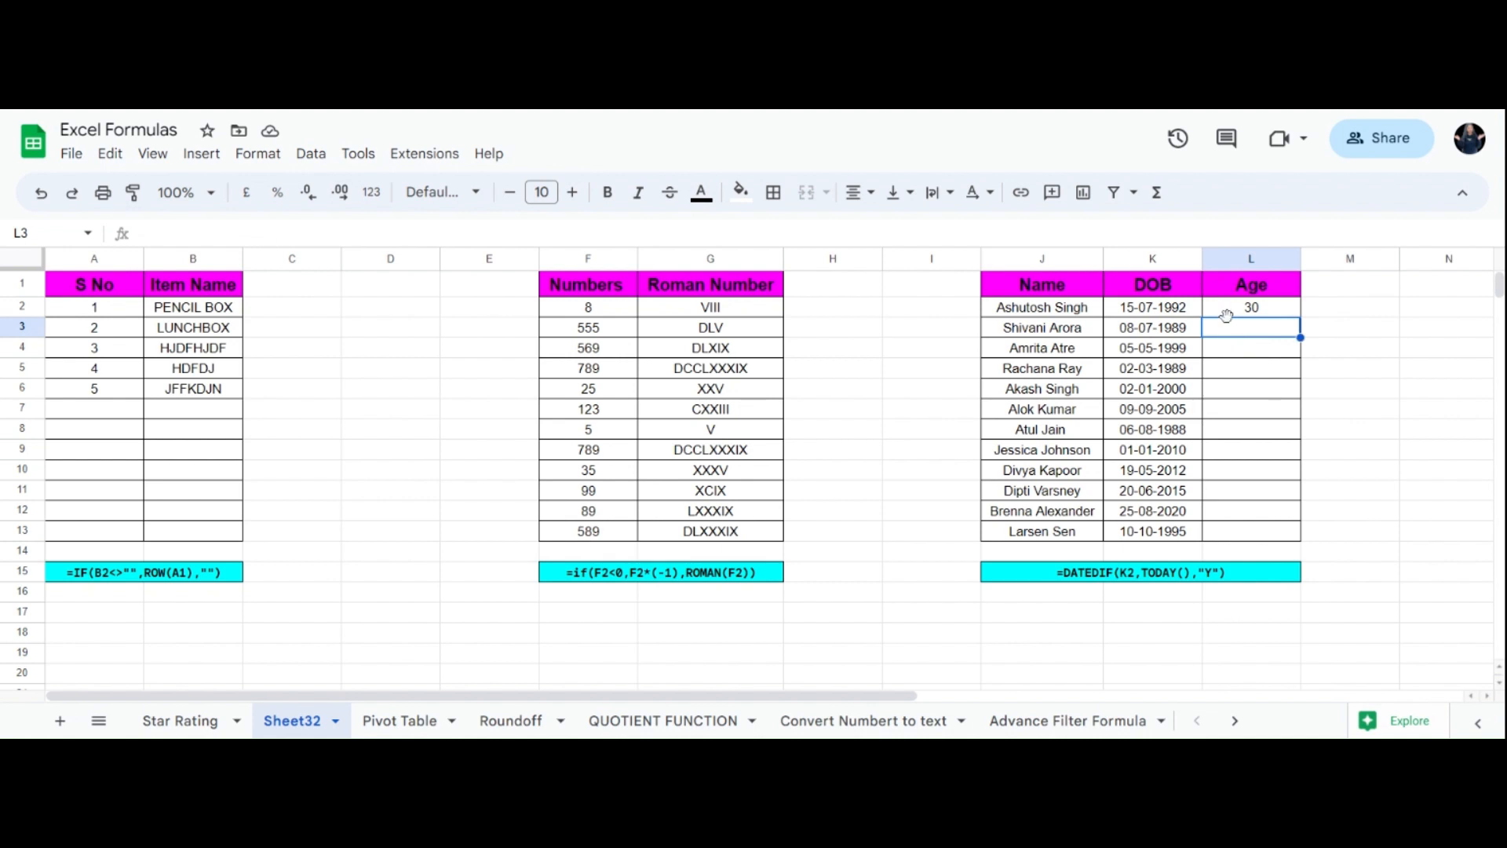
pyautogui.doubleClick(1221, 311)
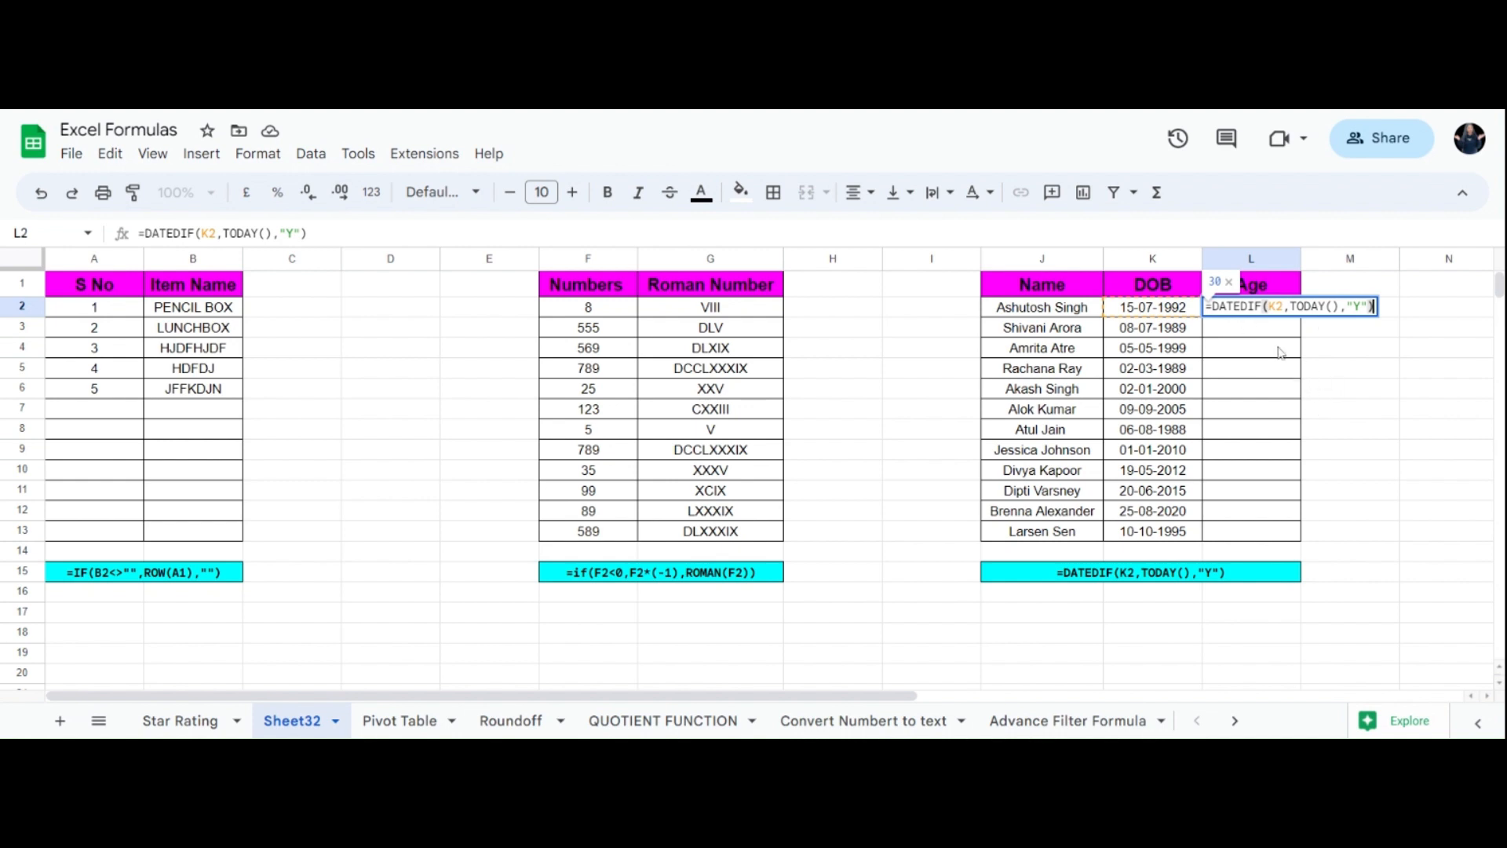
pyautogui.click(1254, 387)
pyautogui.click(1256, 308)
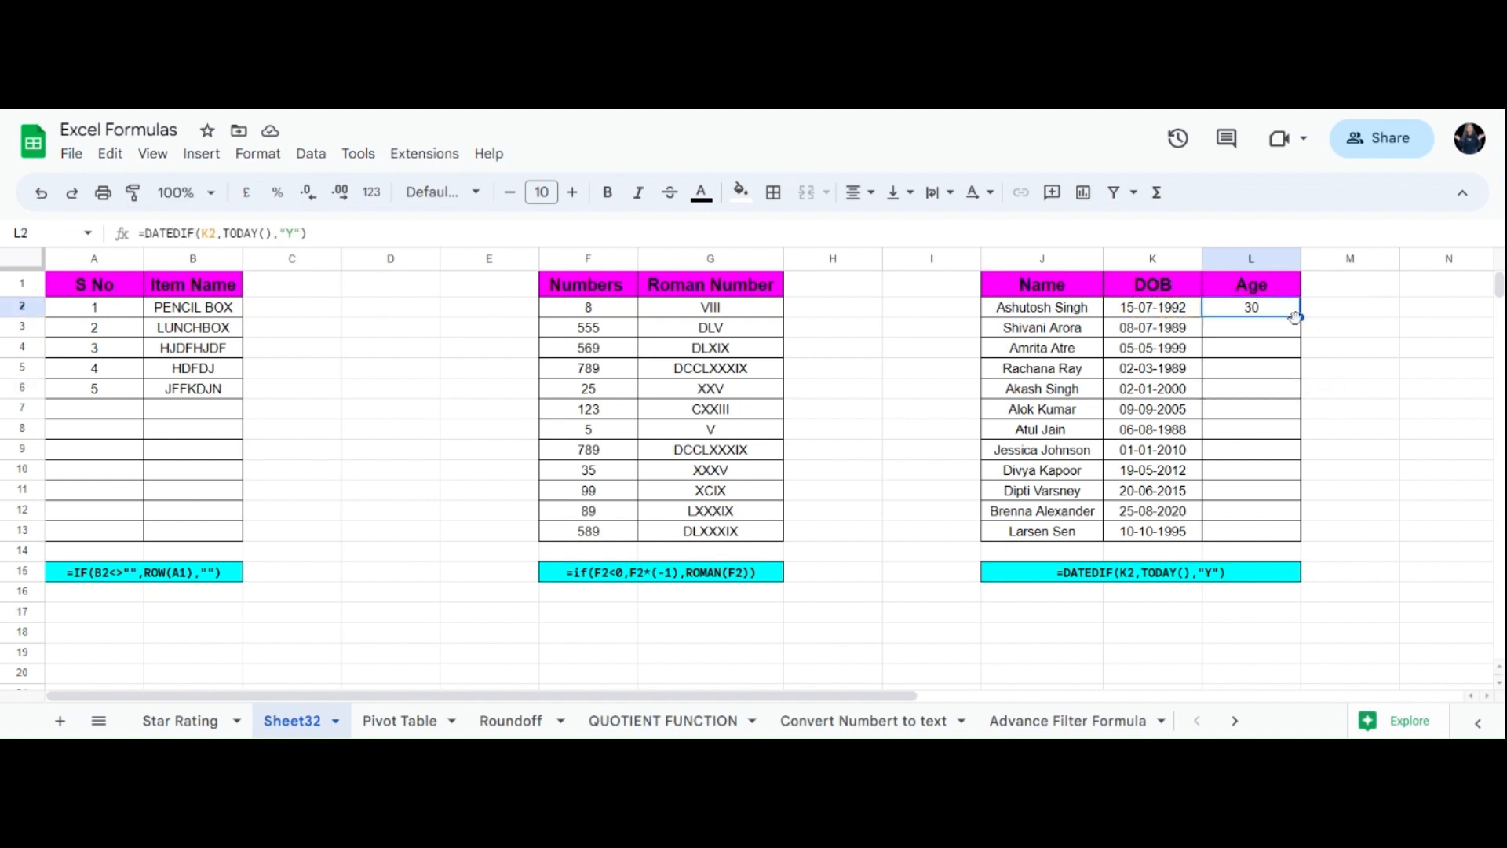
pyautogui.moveTo(1300, 317); pyautogui.dragTo(1299, 540)
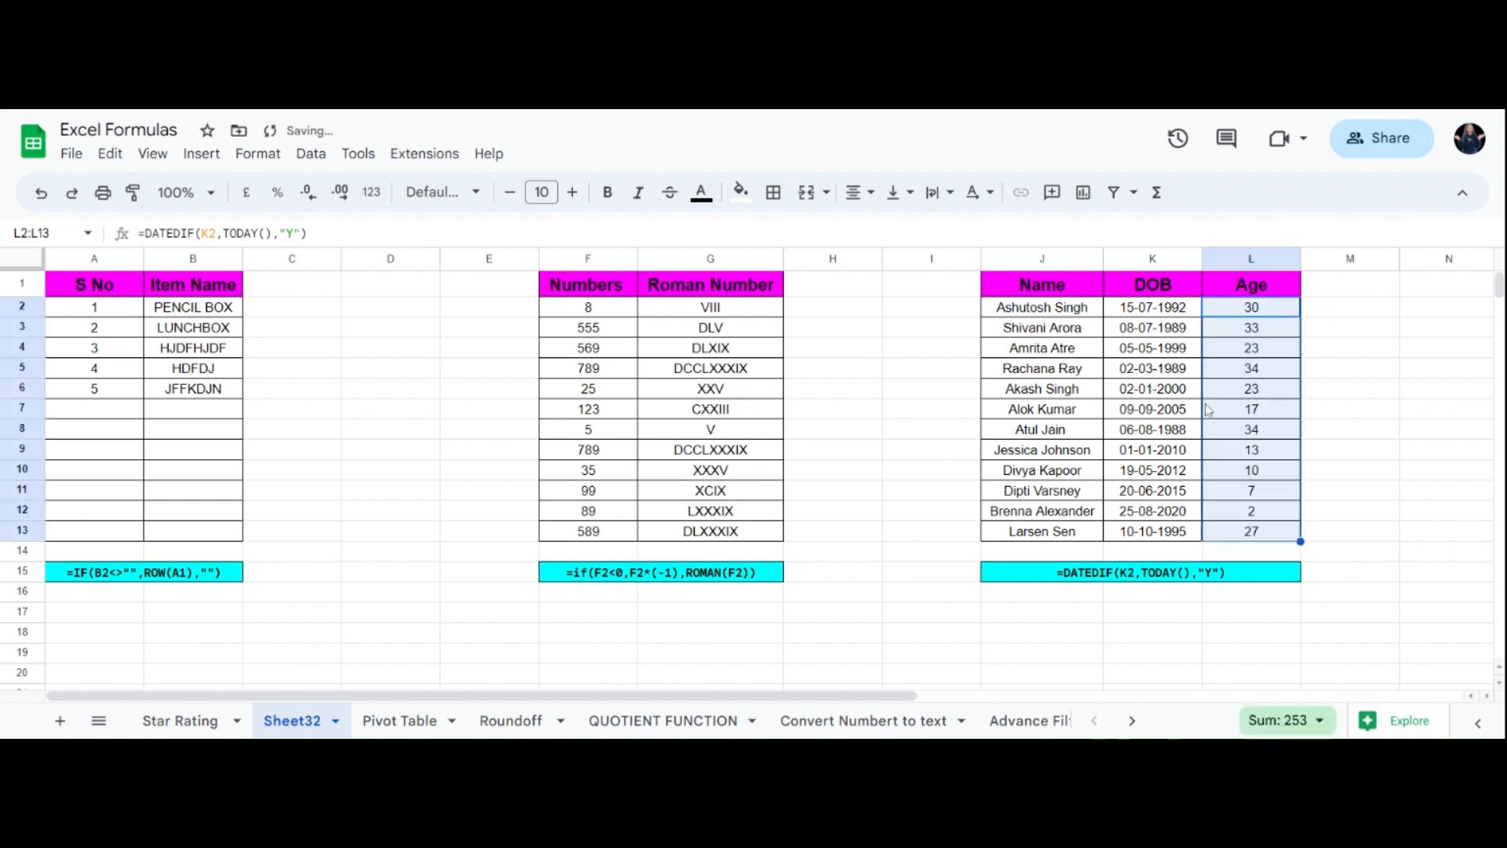
pyautogui.click(1311, 391)
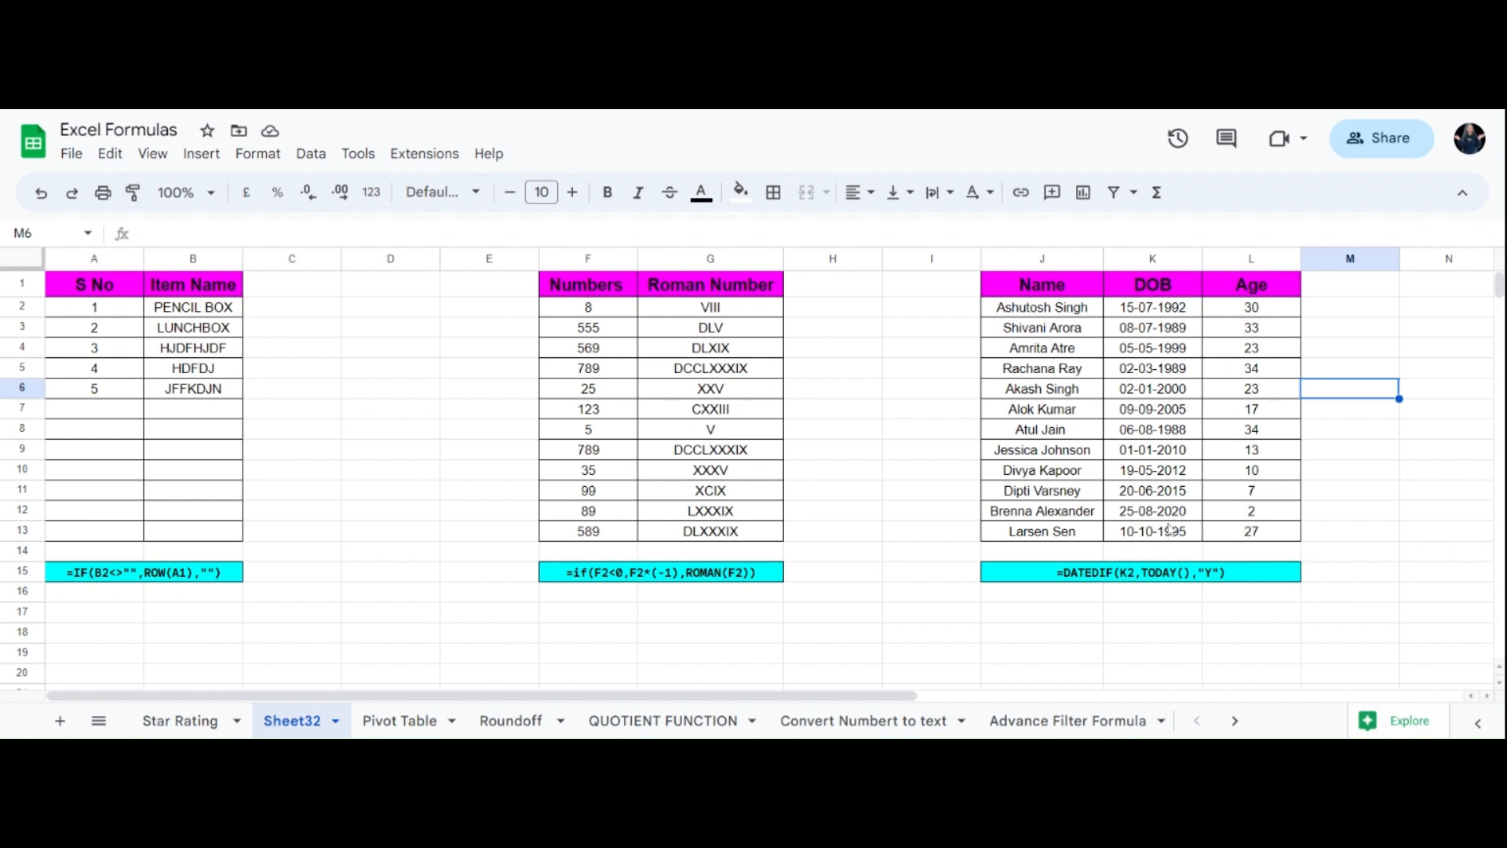
pyautogui.click(1269, 514)
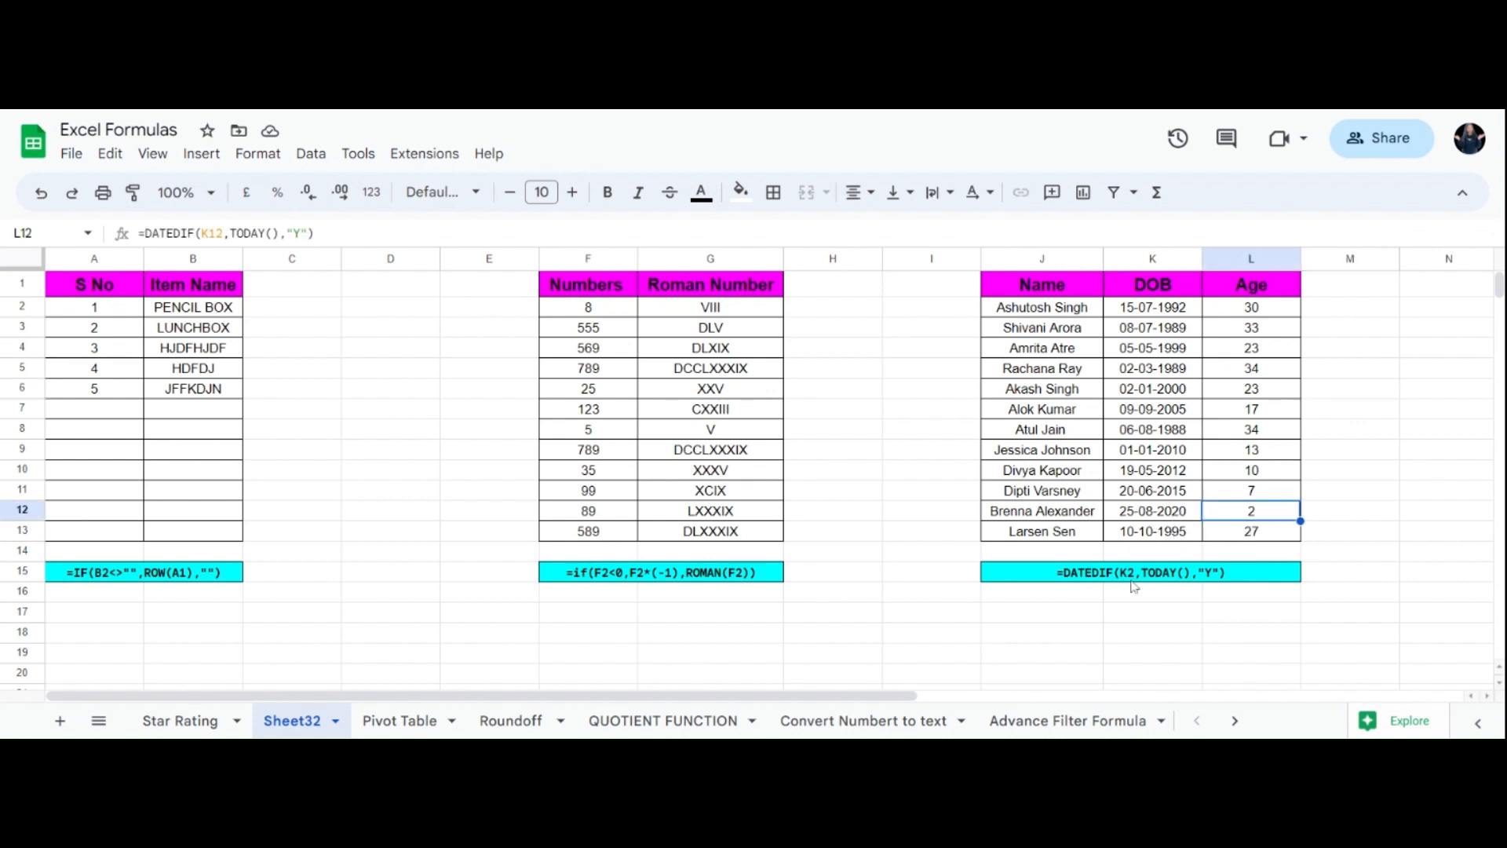
pyautogui.click(1270, 538)
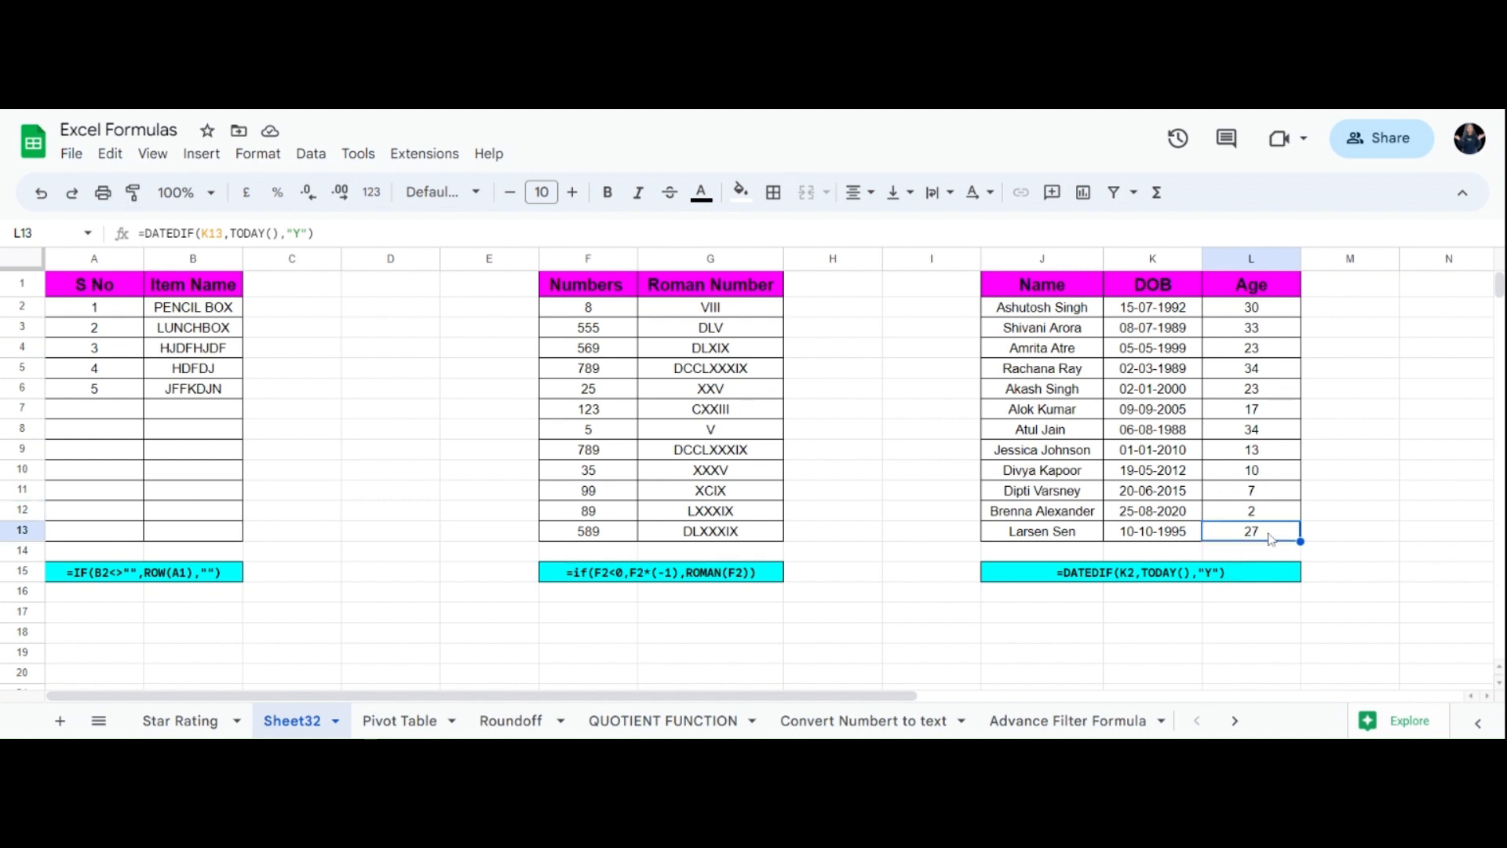
# Go across the sheet to the Name and Translate table in columns O and P
pyautogui.click(1269, 418)
pyautogui.press('Right')
pyautogui.press('Right')
pyautogui.press('Right')
pyautogui.press('Right')
pyautogui.press('Right')
pyautogui.press('Right')
pyautogui.press('Right')
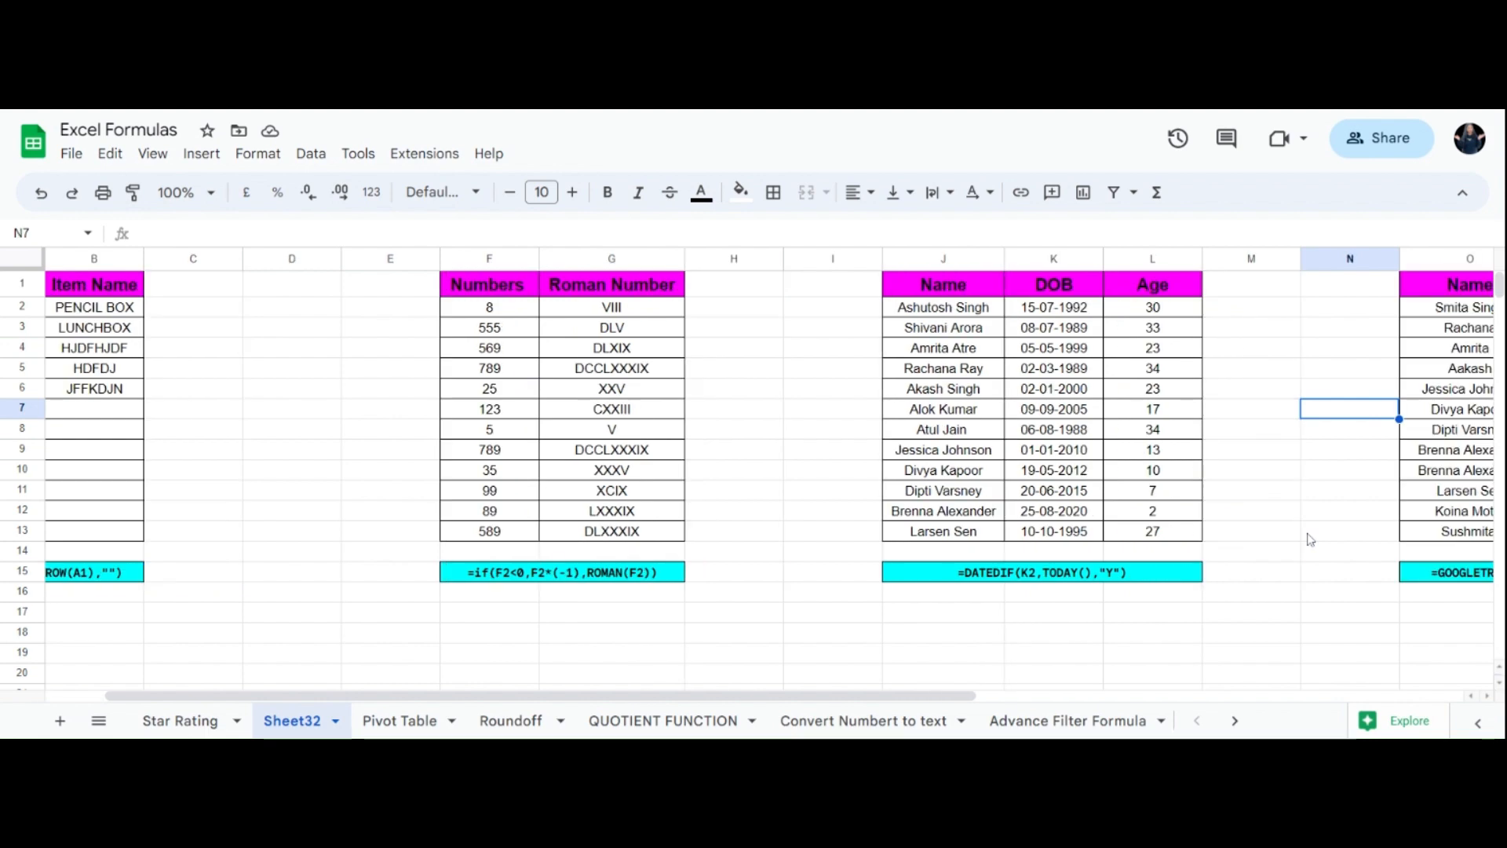
pyautogui.press('Right')
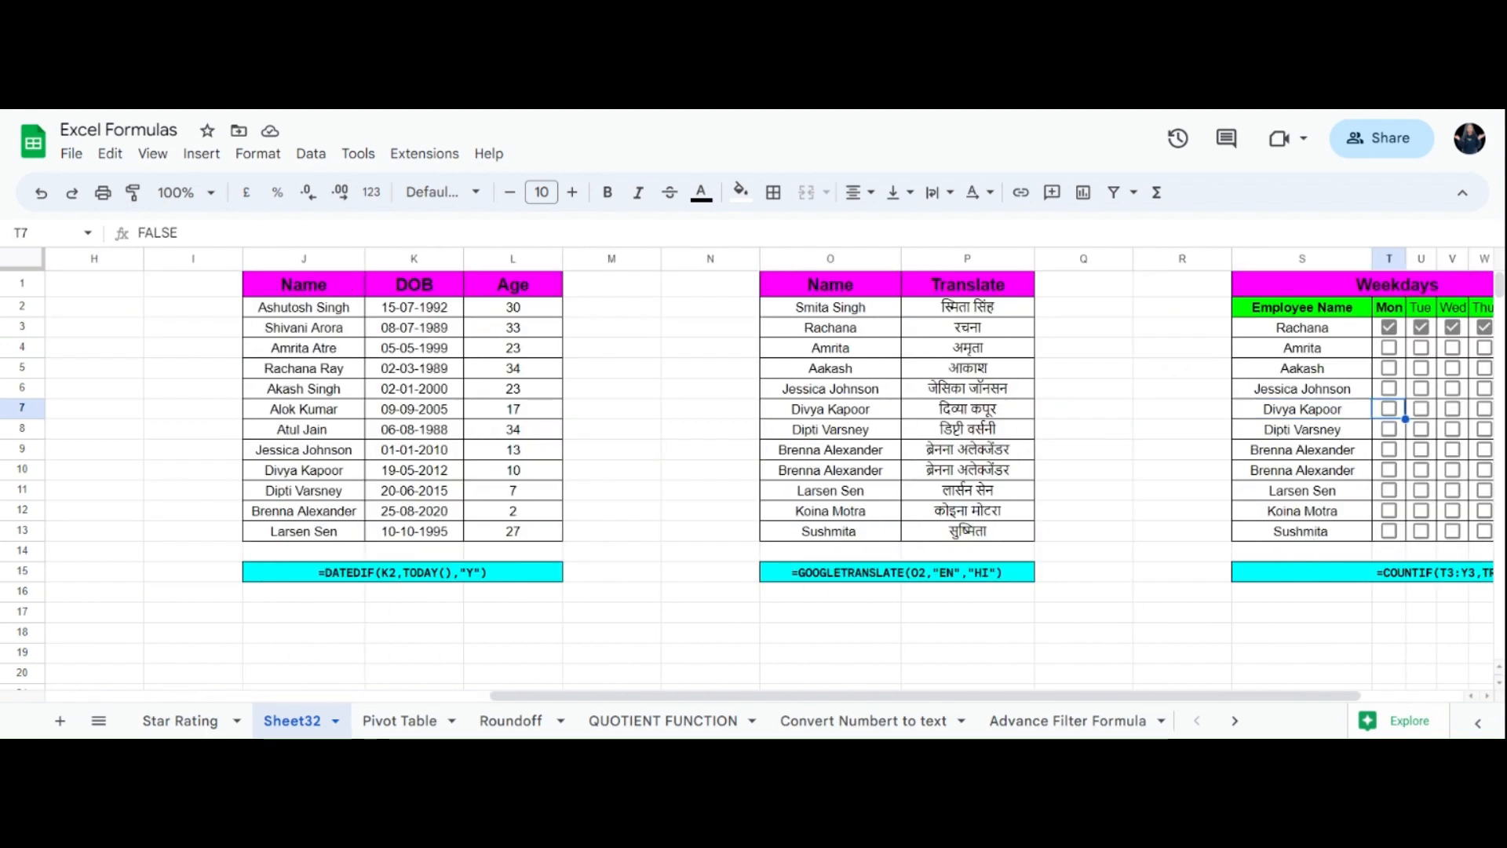
pyautogui.press('Left')
pyautogui.press('Left')
pyautogui.press('Left')
pyautogui.press('Left')
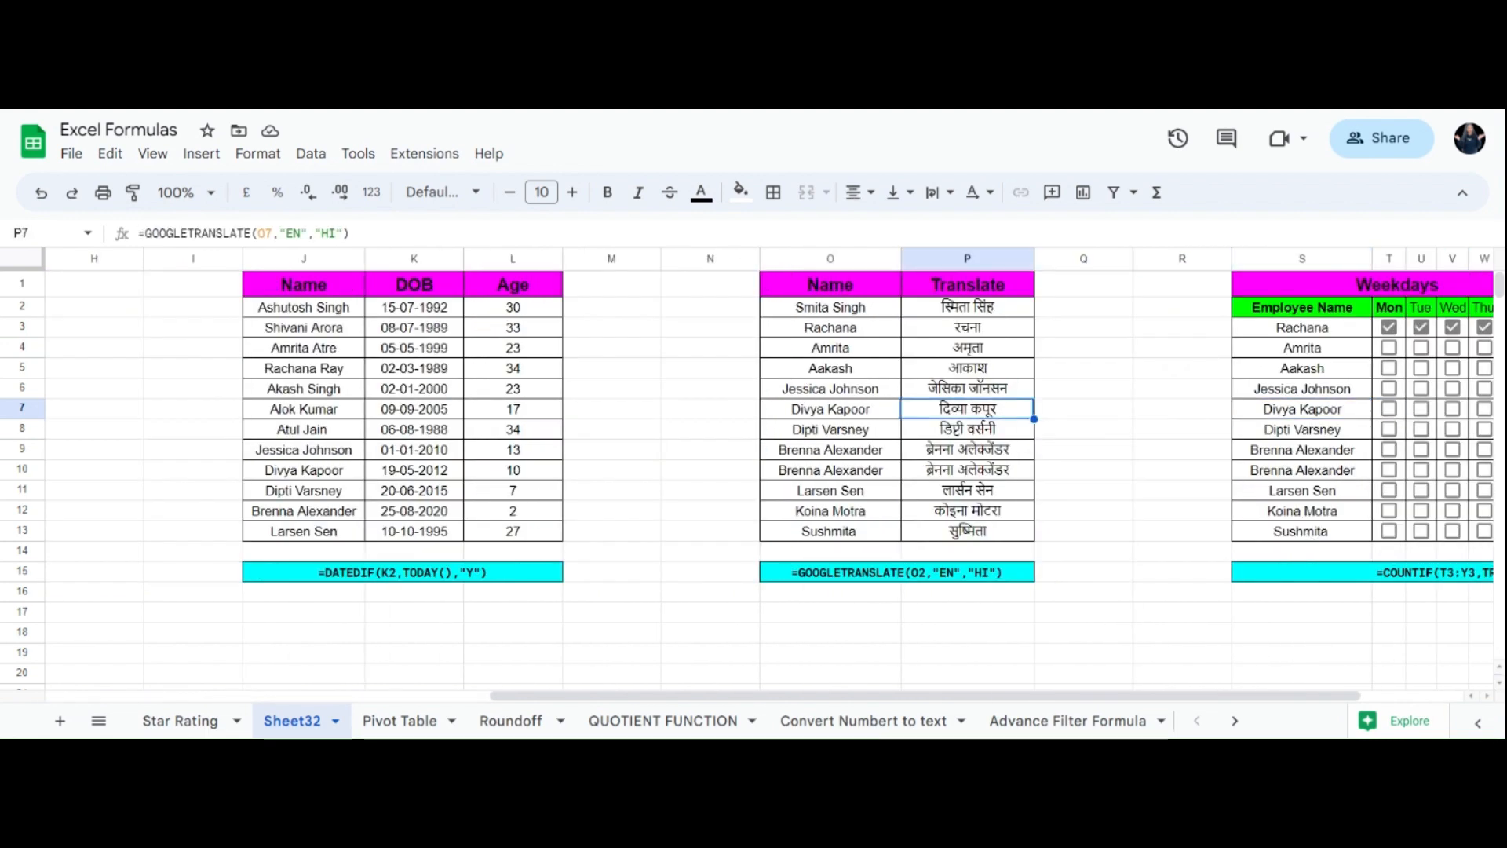
# Examine the English names, their GOOGLETRANSLATE formulas and the sample formula in row 15, and select the translations in P2:P13
pyautogui.moveTo(831, 307); pyautogui.dragTo(867, 312)
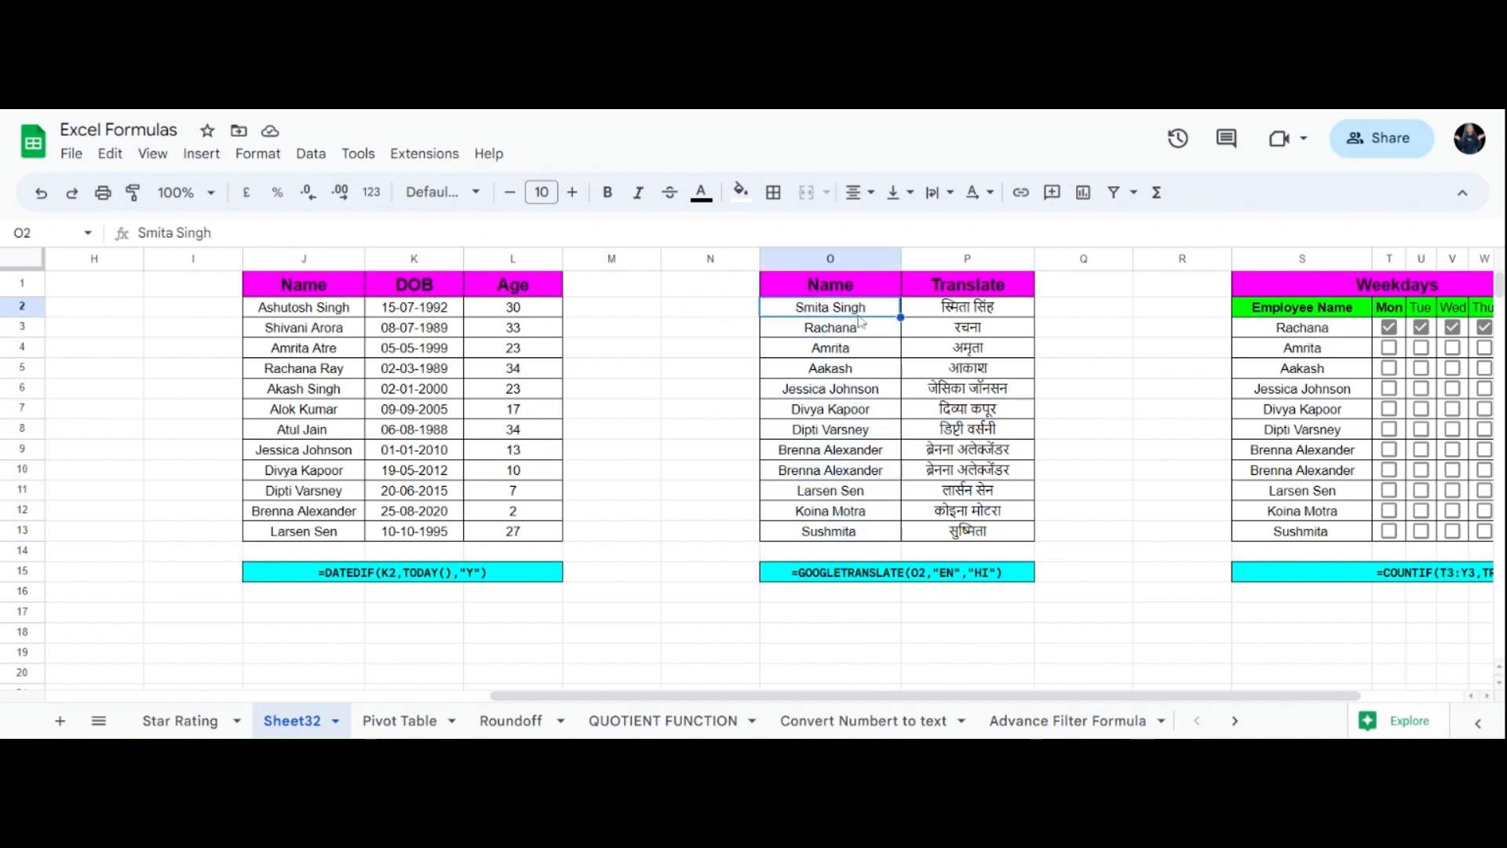
pyautogui.click(966, 318)
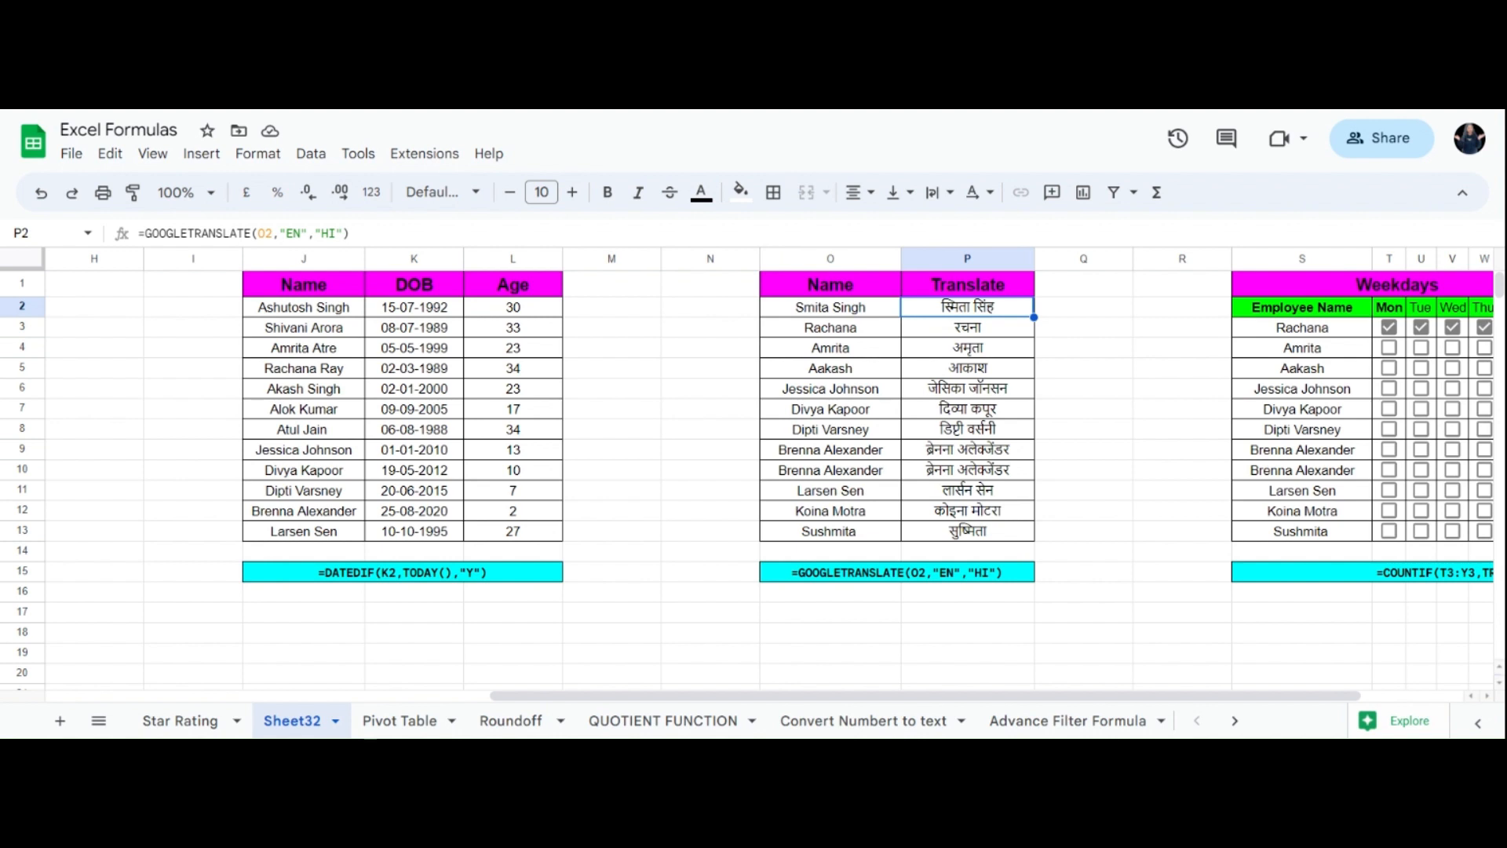
pyautogui.click(1106, 312)
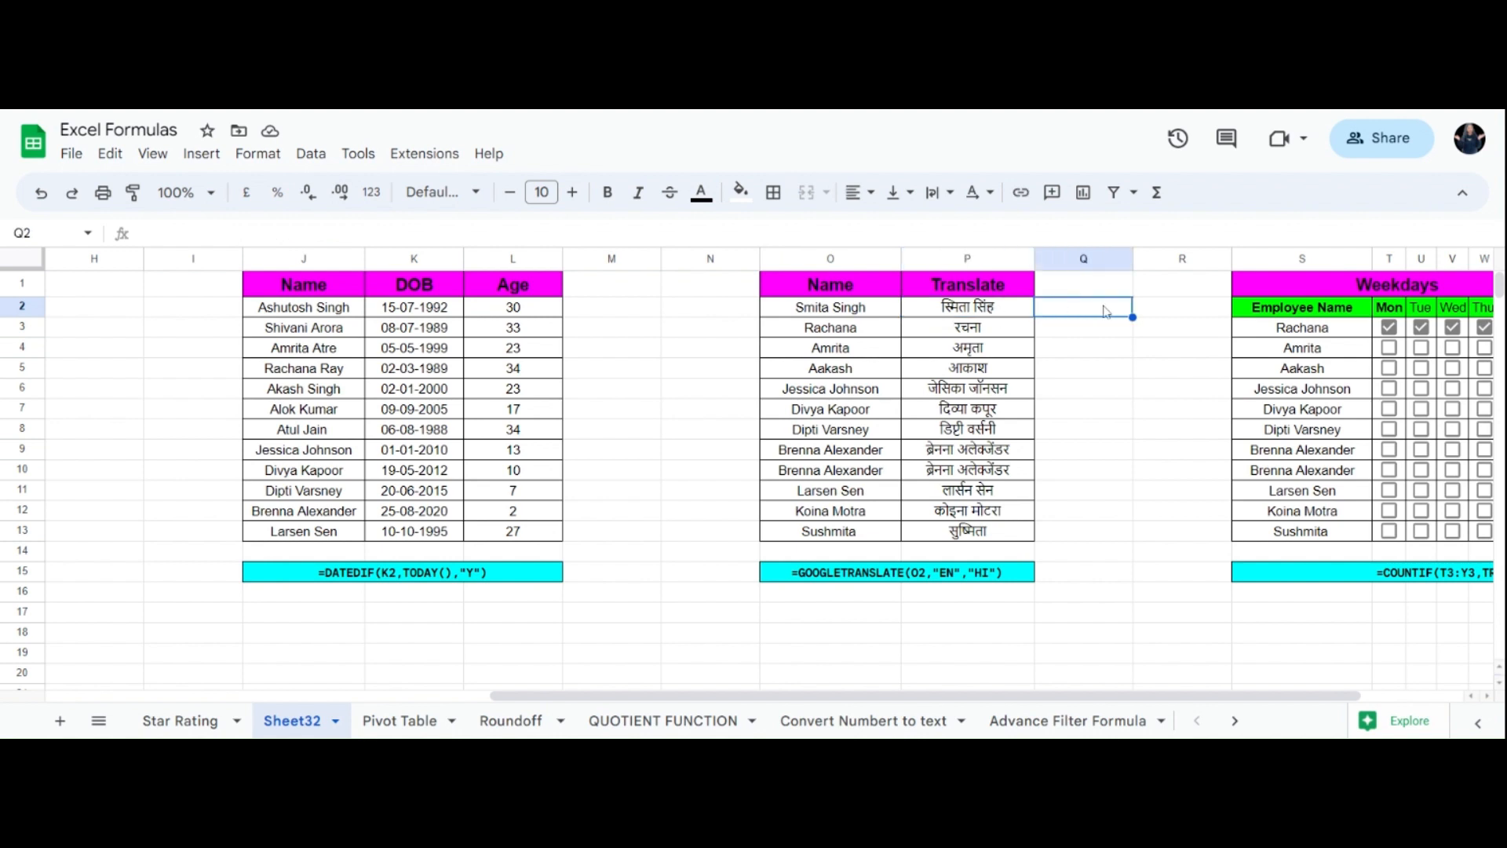
pyautogui.click(933, 315)
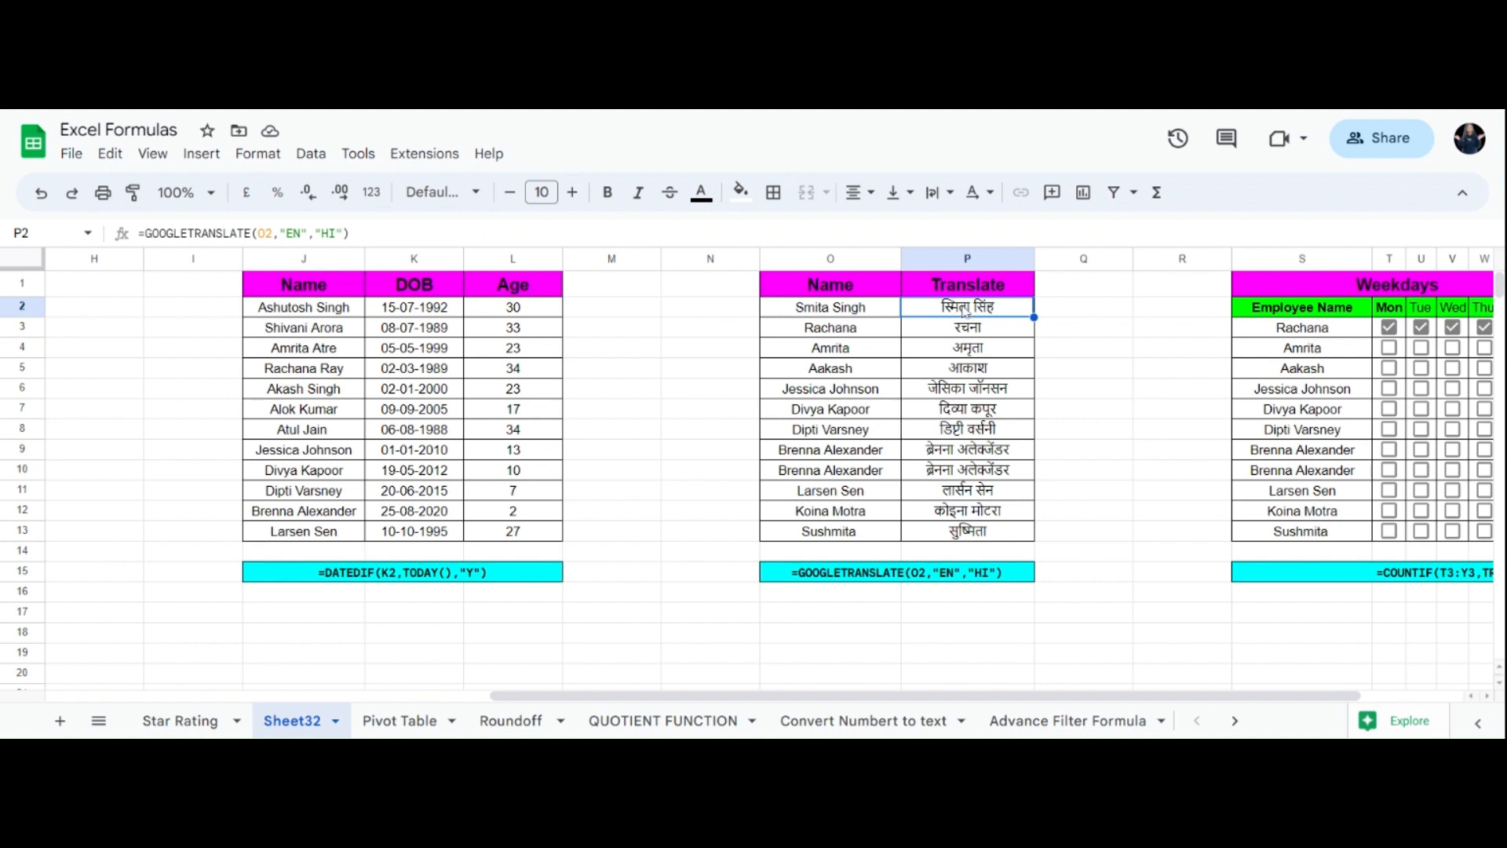
pyautogui.click(985, 335)
pyautogui.click(870, 336)
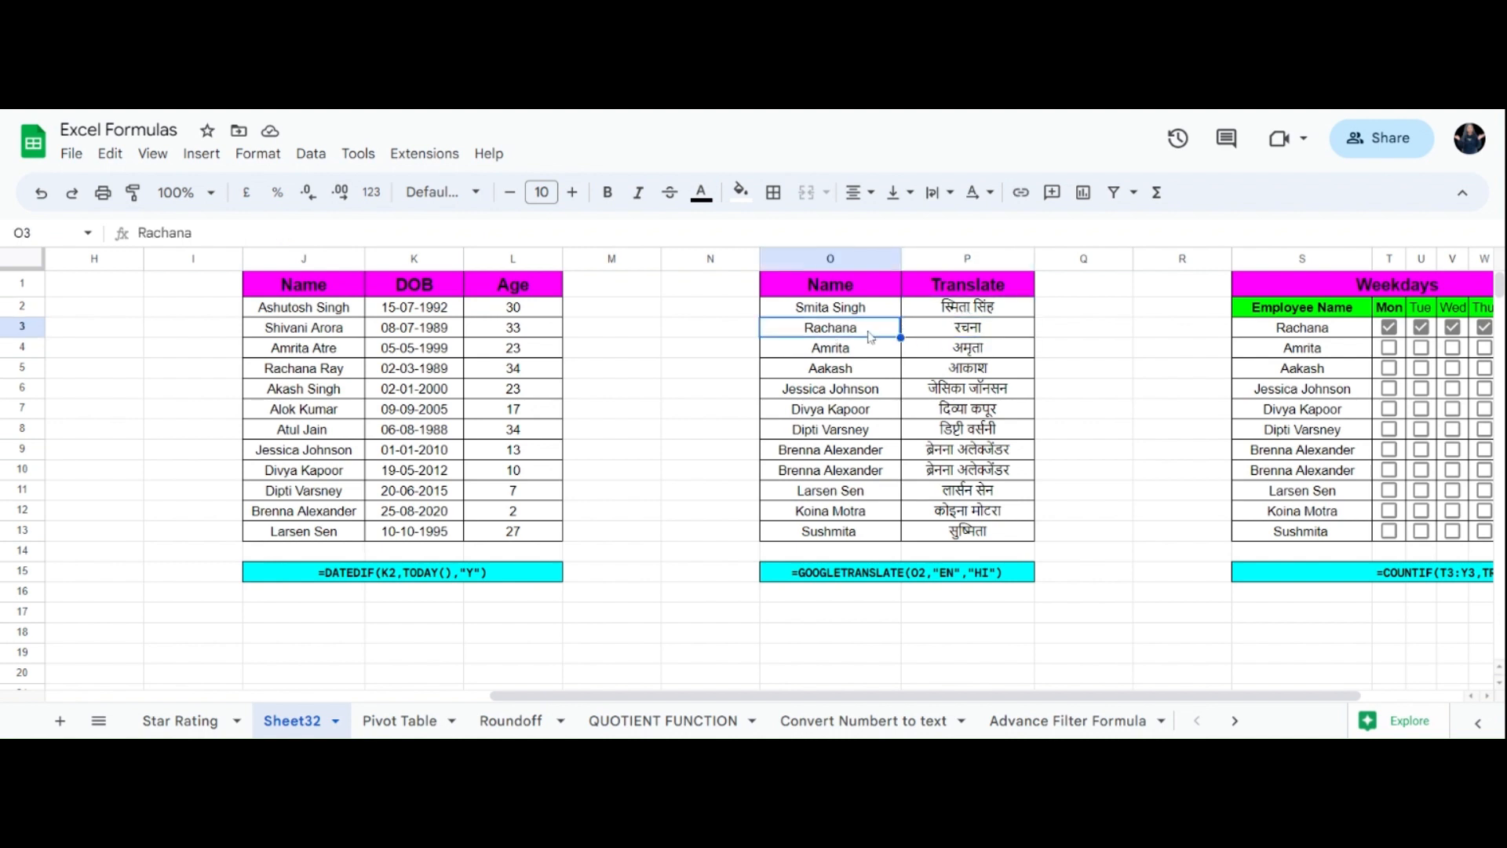
pyautogui.click(988, 336)
pyautogui.click(996, 345)
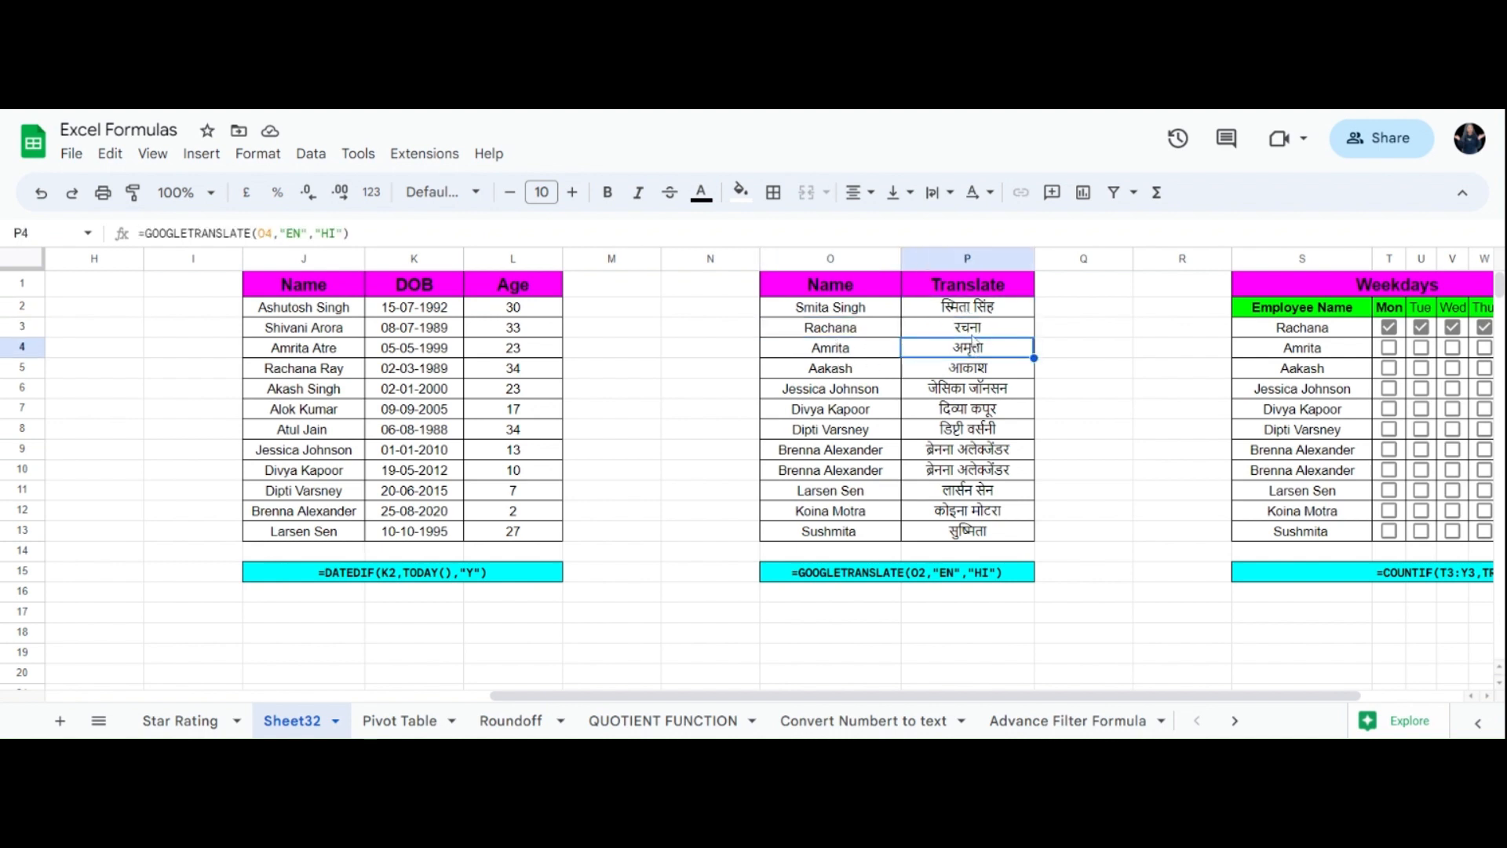
pyautogui.click(889, 572)
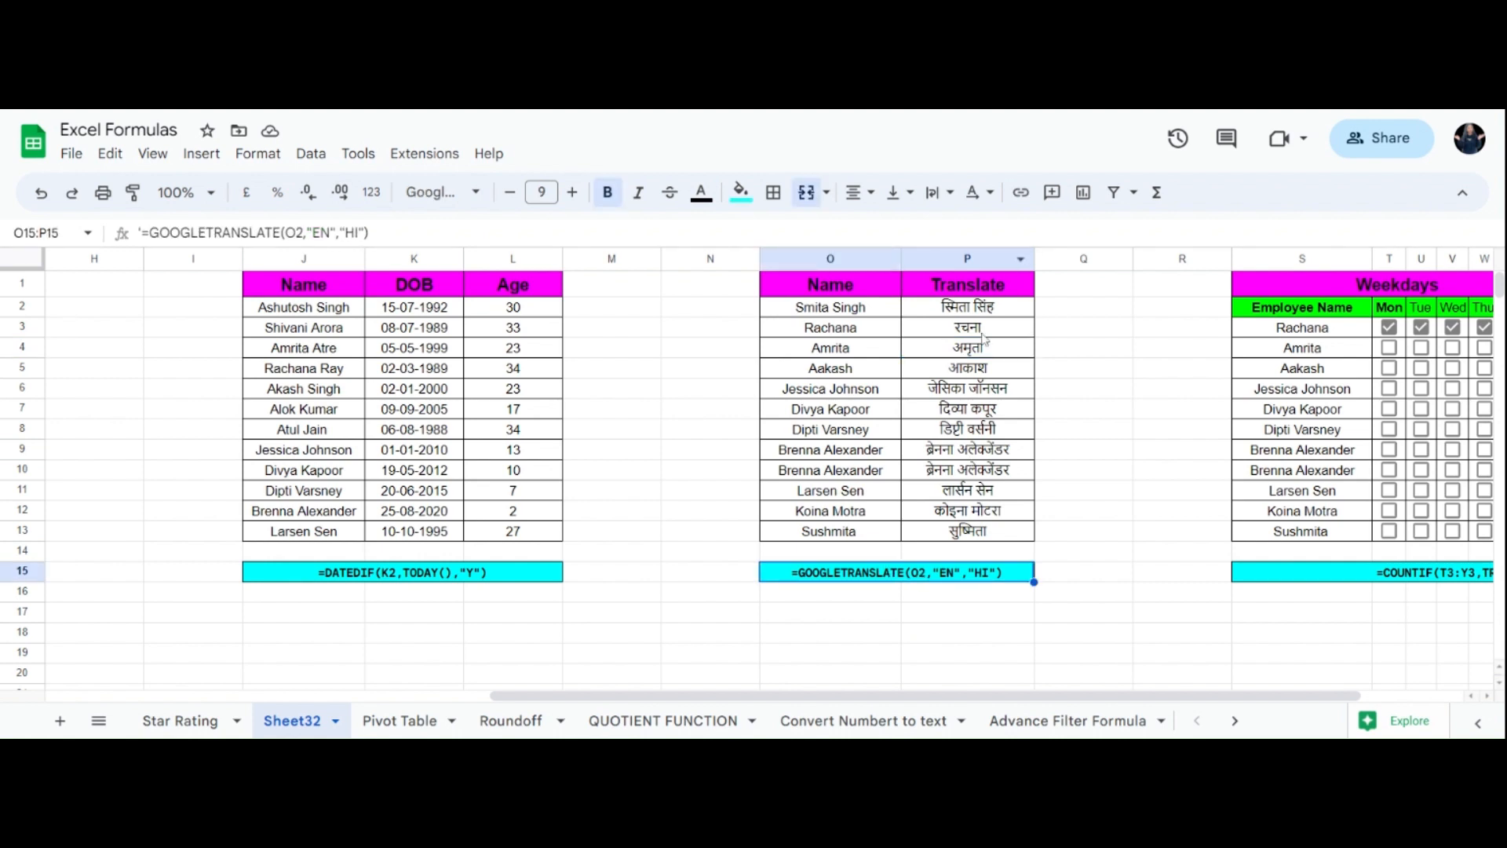
pyautogui.moveTo(997, 316); pyautogui.dragTo(999, 539)
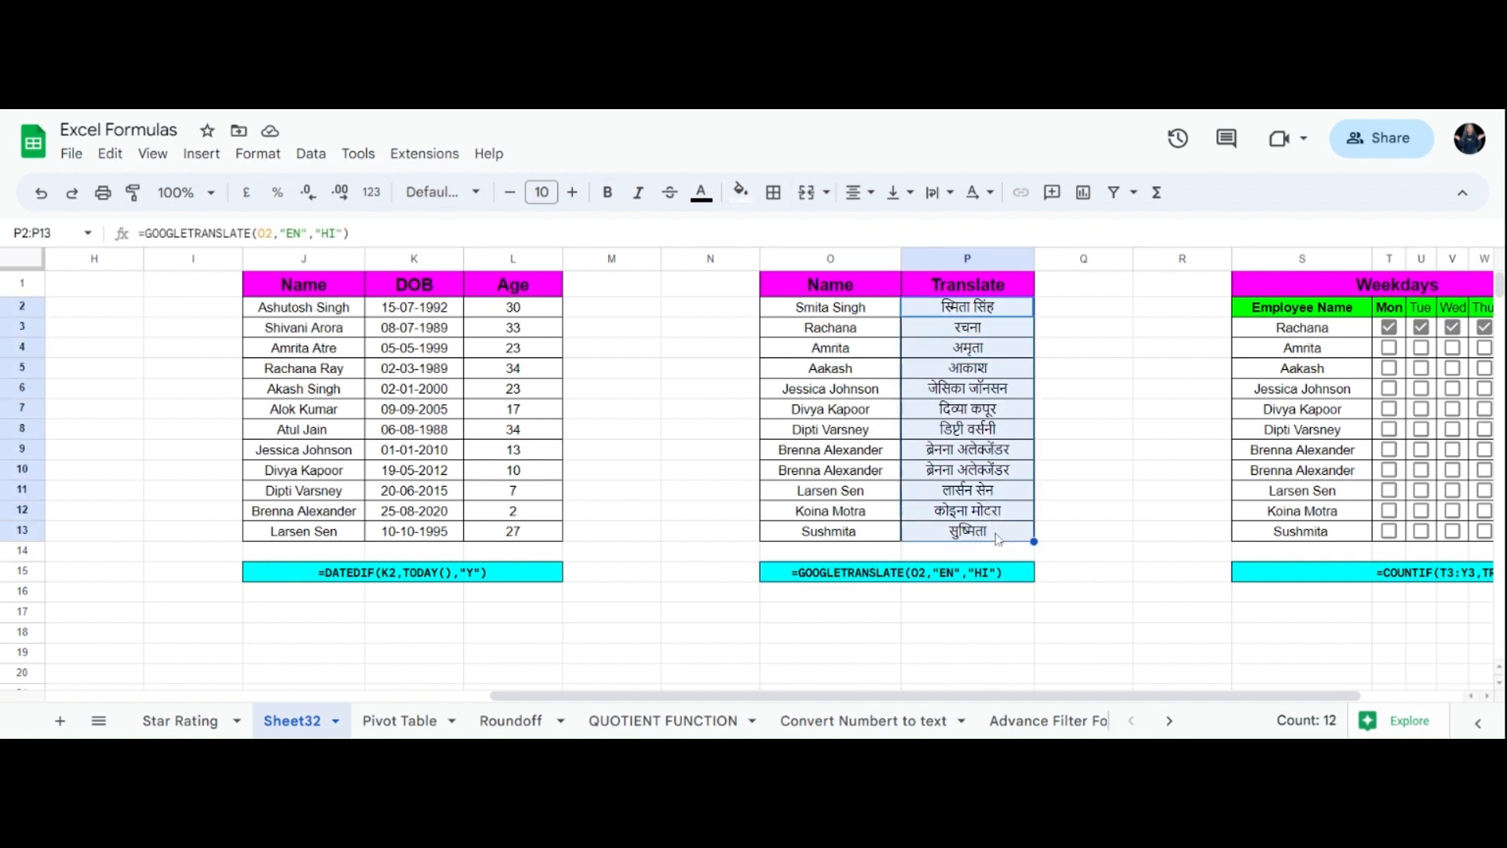
# Clear the existing translations from P2:P13 in the Translate column and select P2
pyautogui.press('Delete')
pyautogui.click(1107, 367)
pyautogui.click(963, 317)
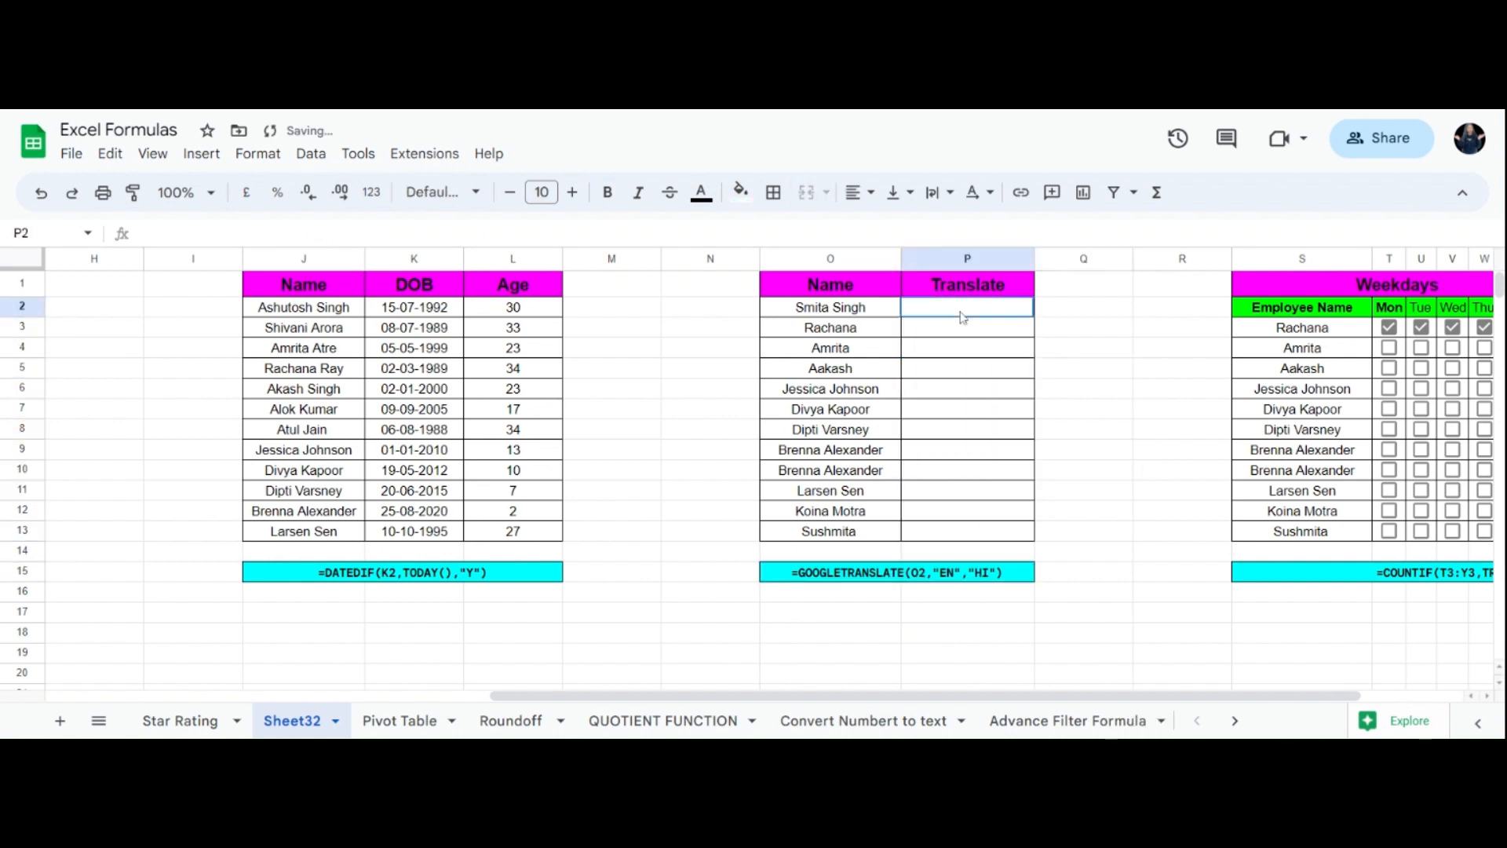
# Start a GOOGLETRANSLATE formula in P2 with 02 as its text argument, followed by a comma
pyautogui.write('=')
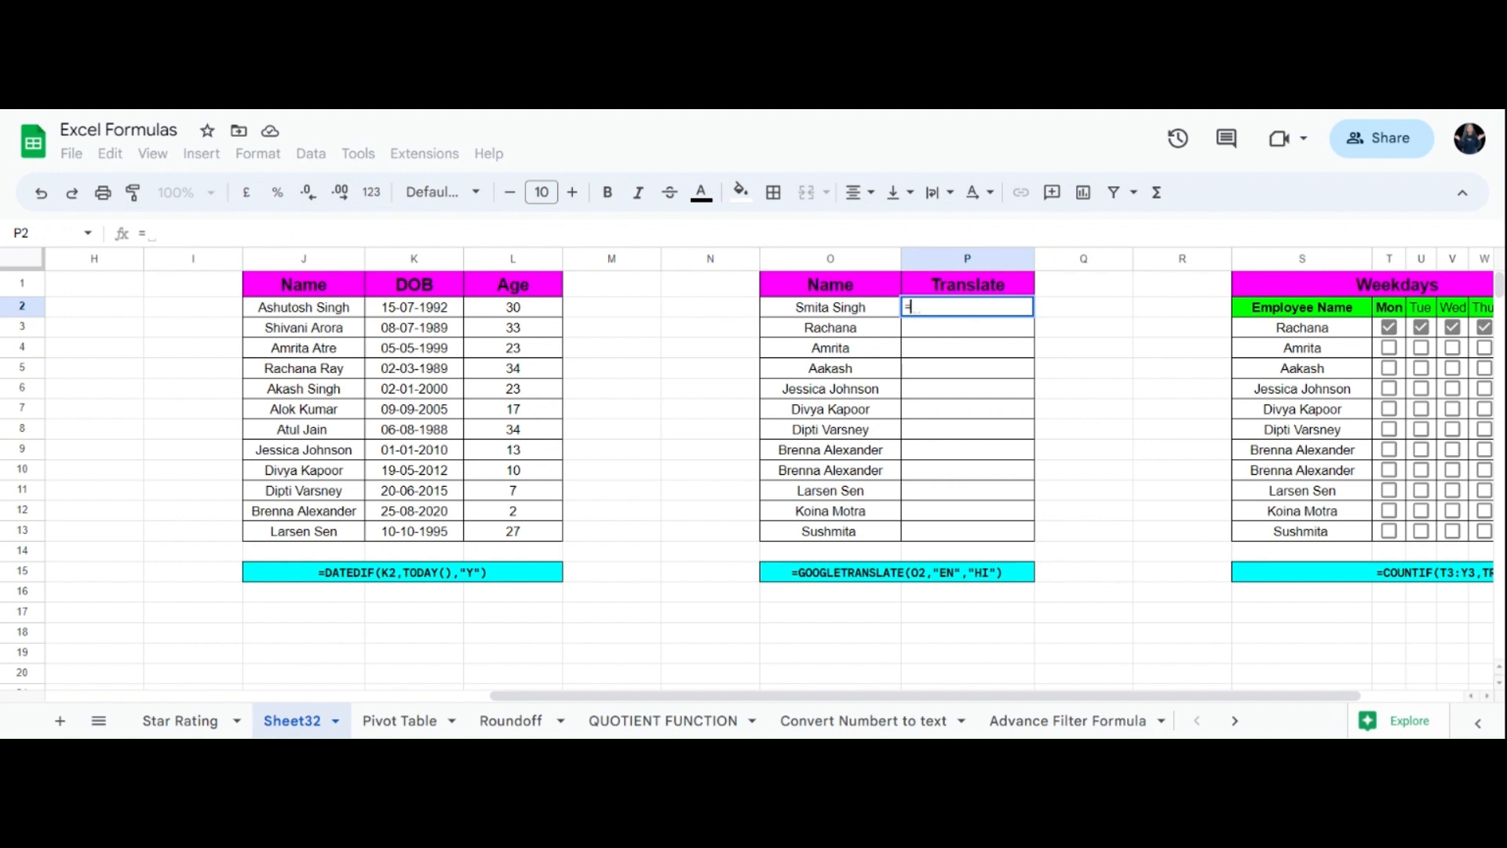
pyautogui.write('GOOGL')
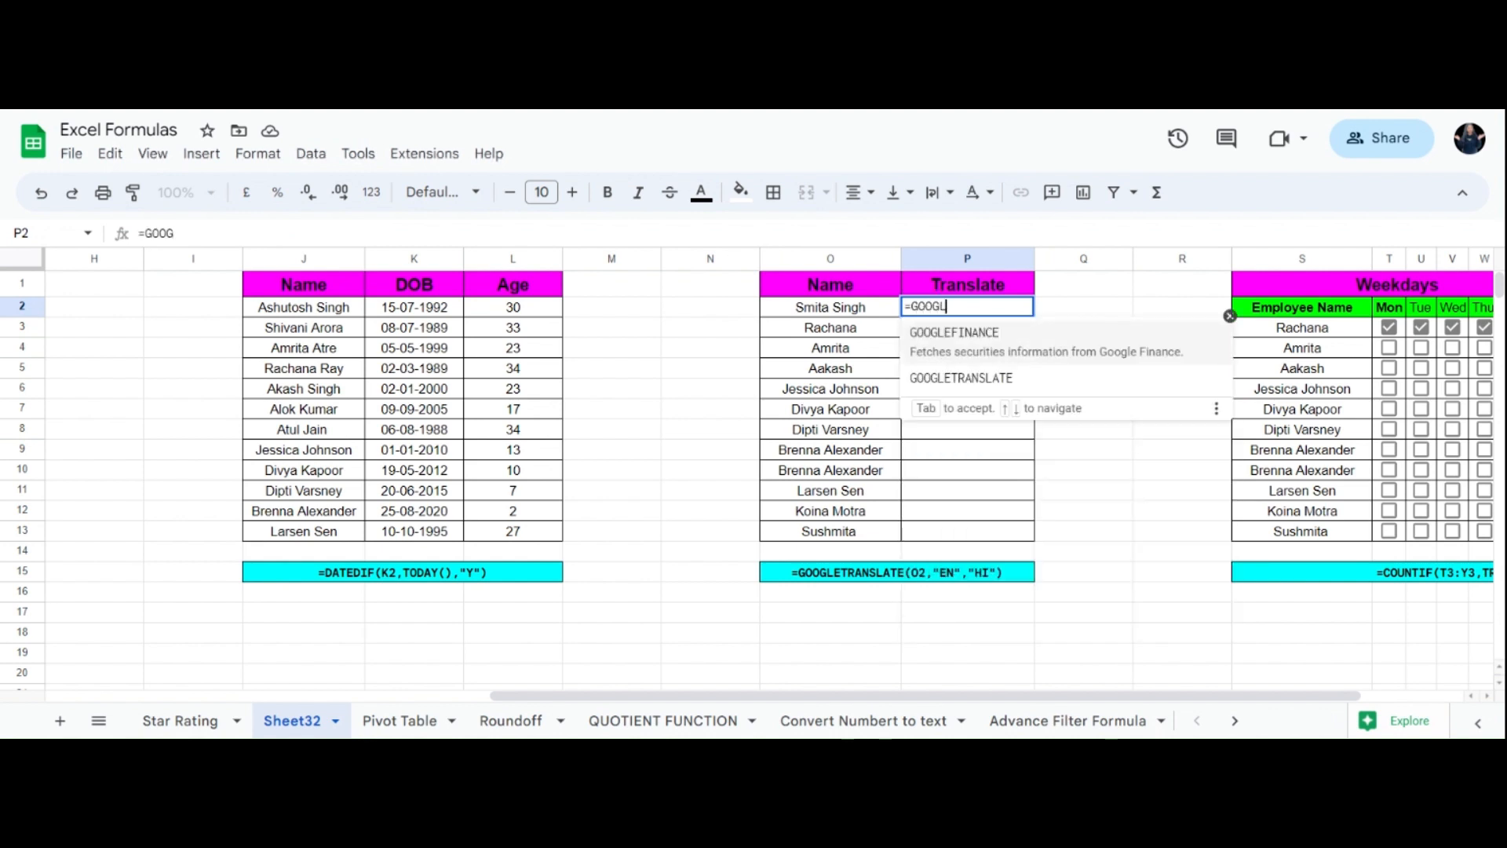
pyautogui.write('ETRANS')
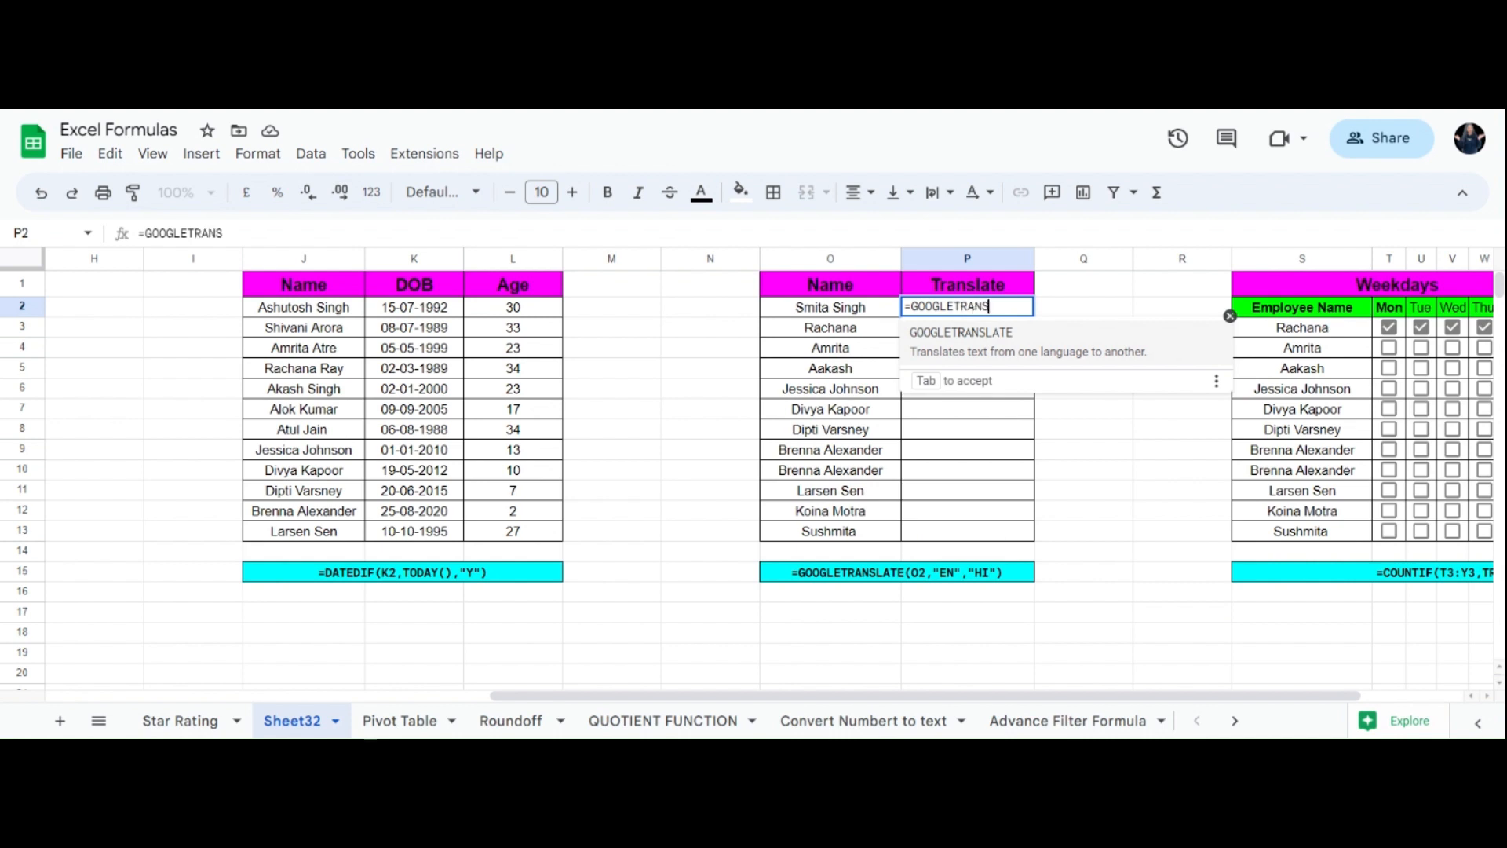
pyautogui.write('LATE(')
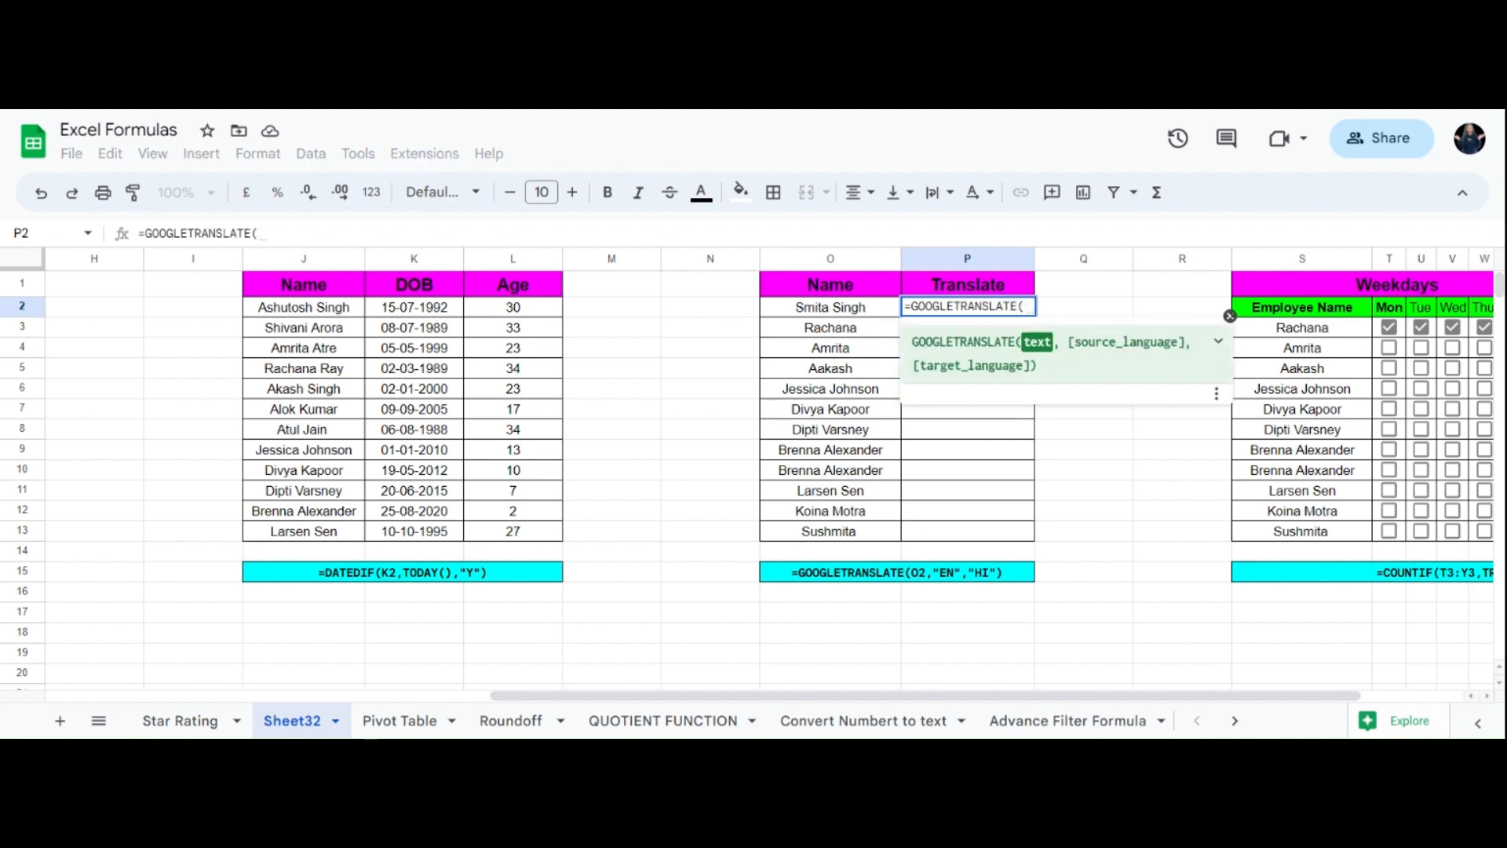
pyautogui.write('O2')
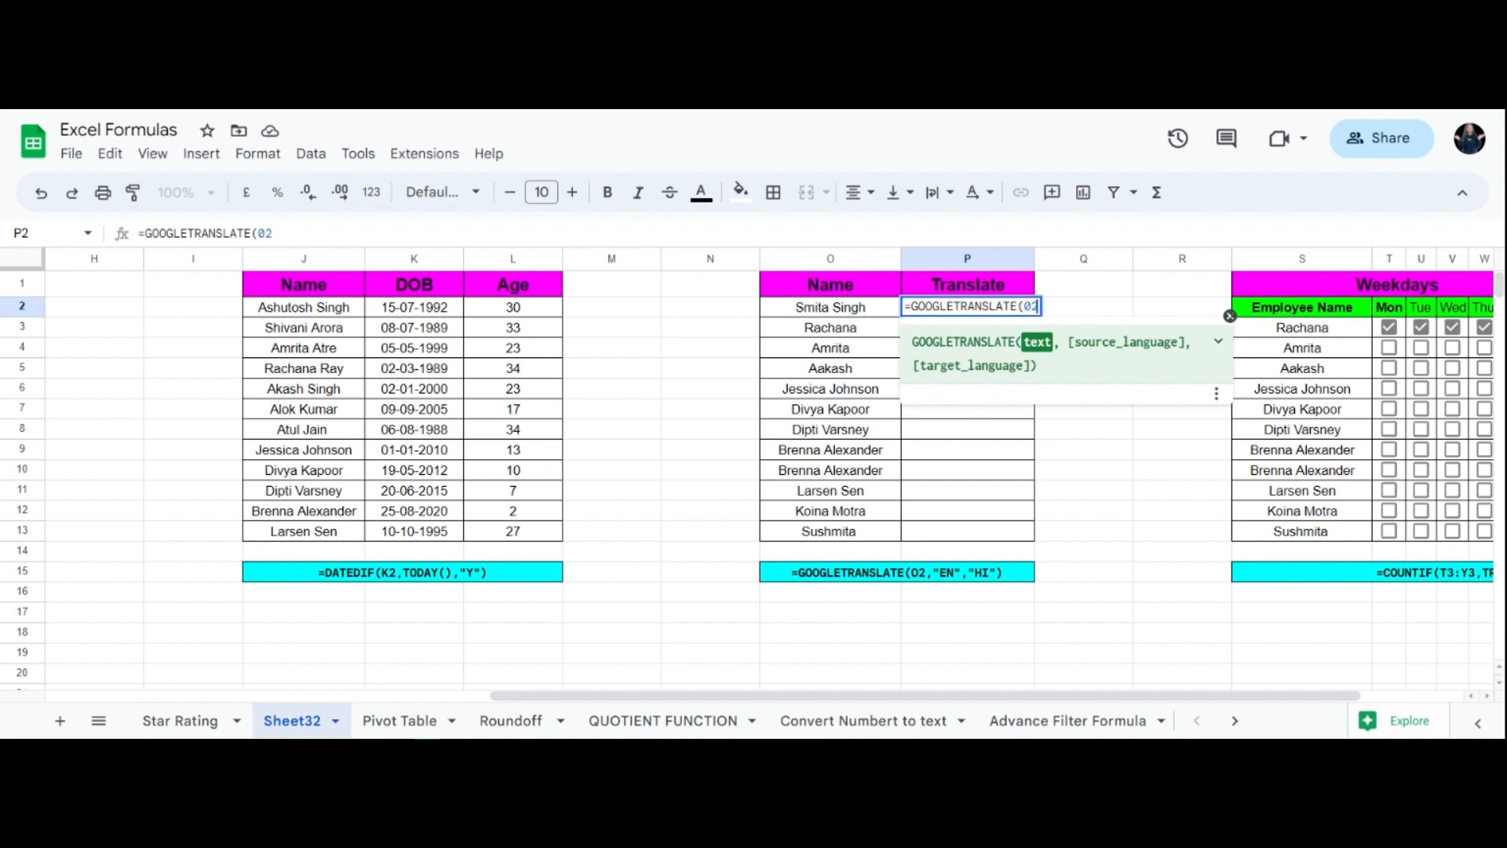
pyautogui.write(',')
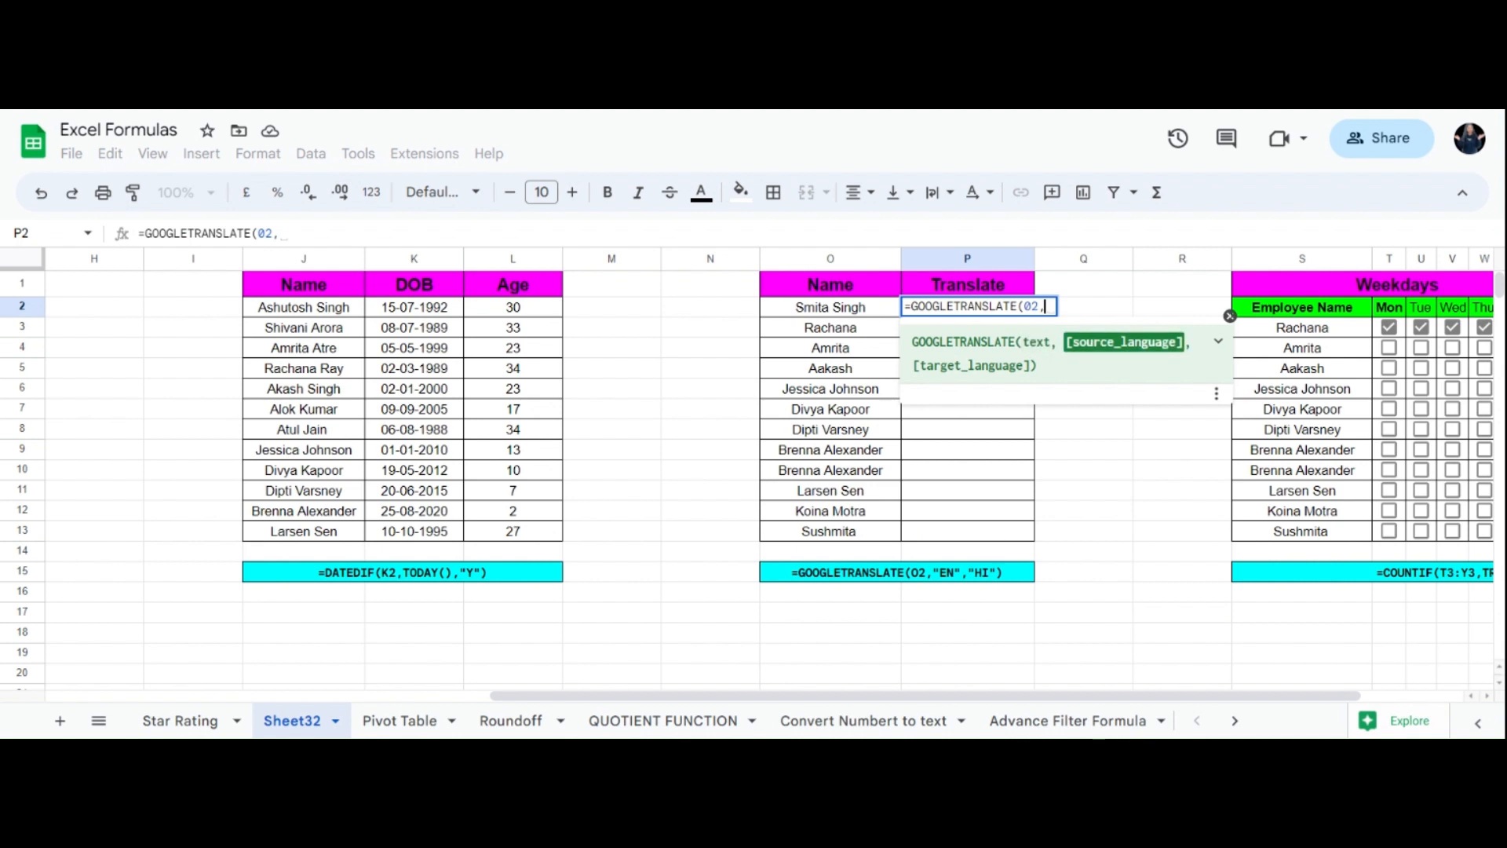
# Correct the text argument in the P2 formula to the cell reference O2 and complete it as =GOOGLETRANSLATE(O2,"EN","HI")
pyautogui.click(1030, 306)
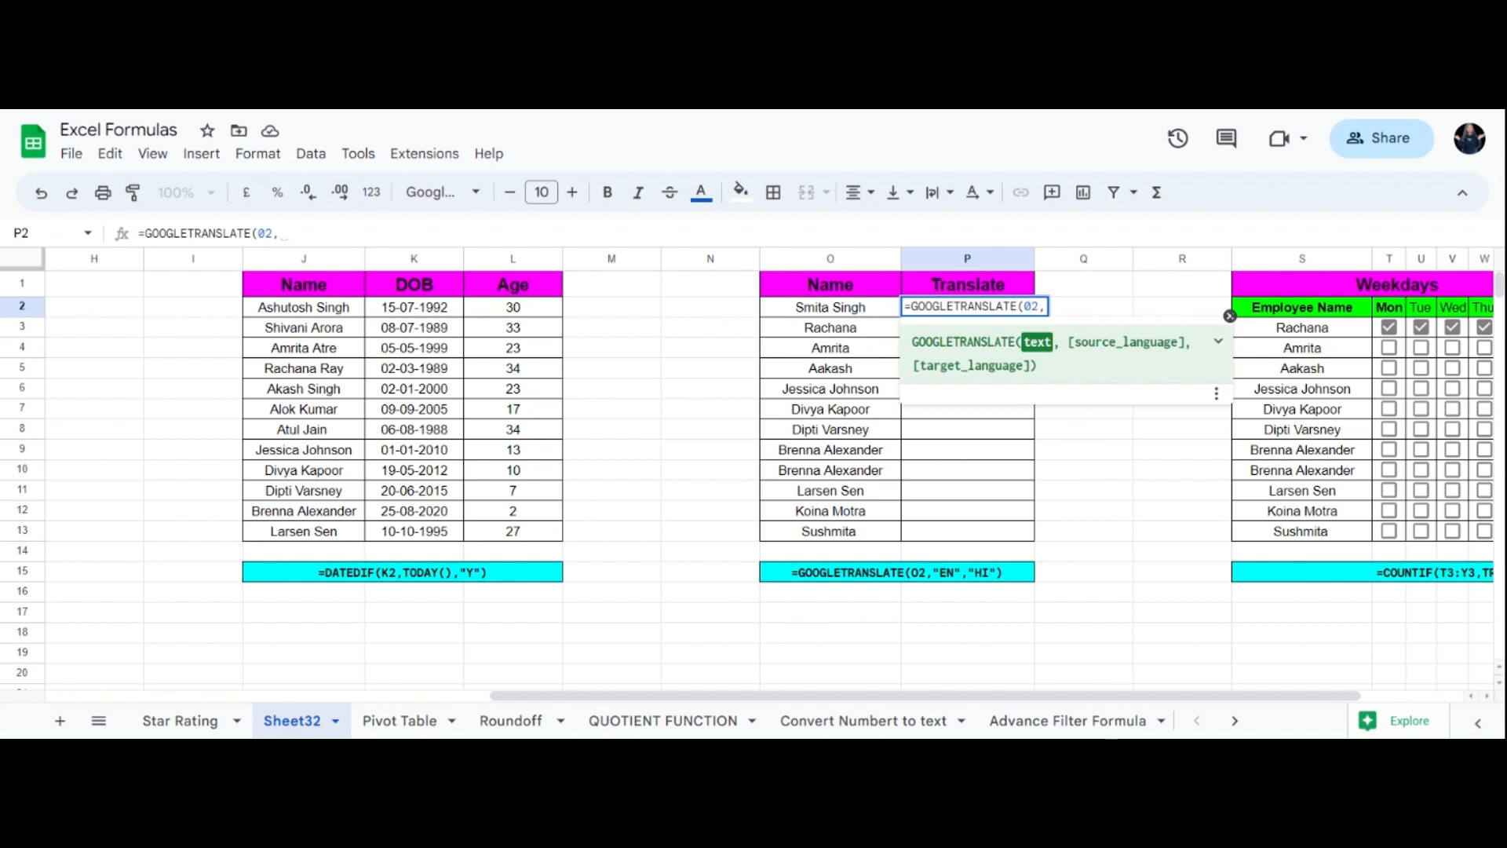
pyautogui.press('BackSpace')
pyautogui.write('O')
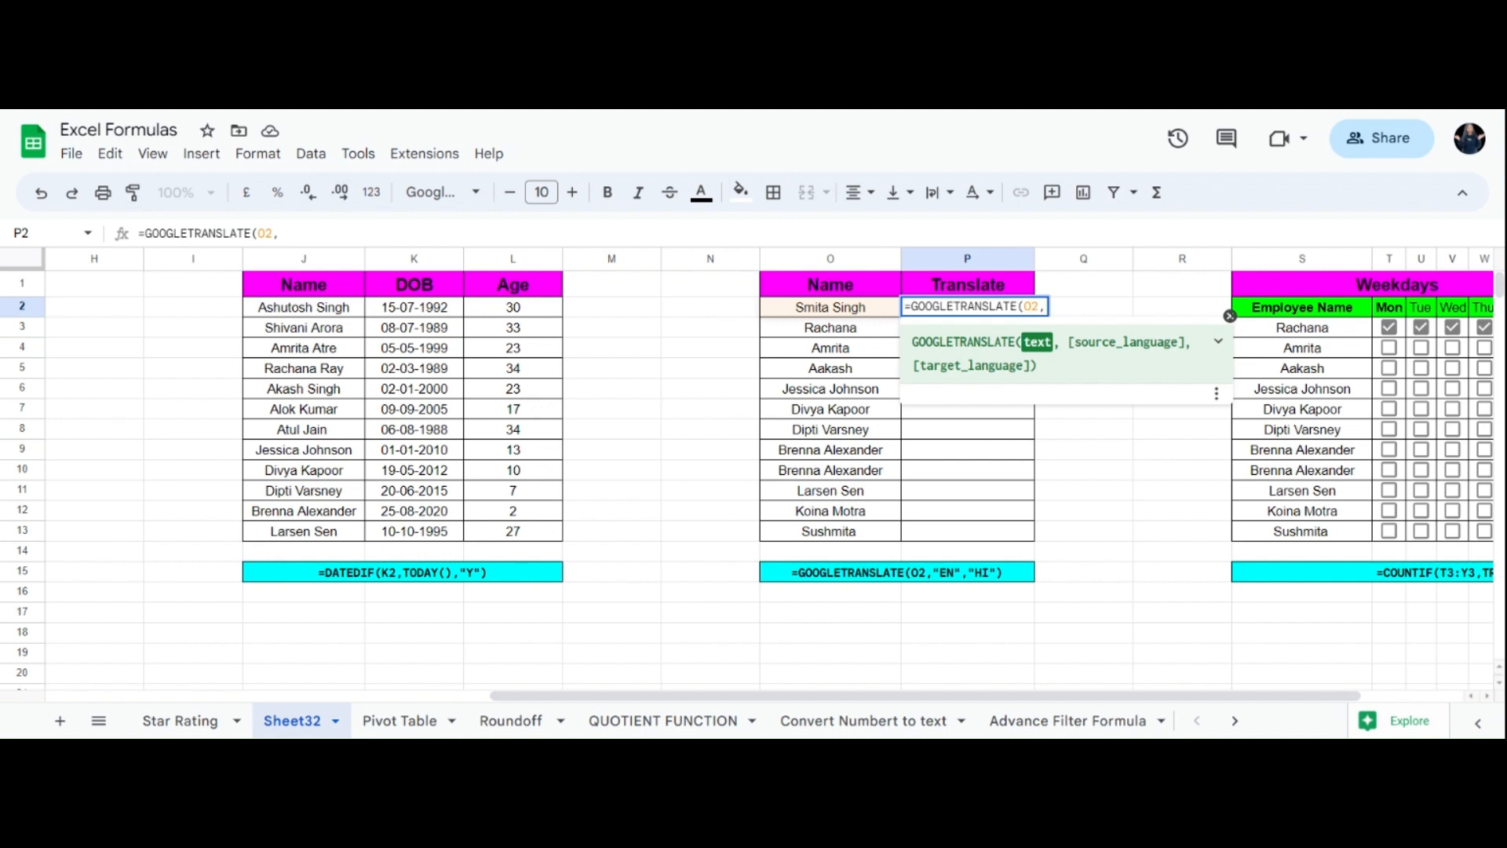
pyautogui.press('Right')
pyautogui.press('Right')
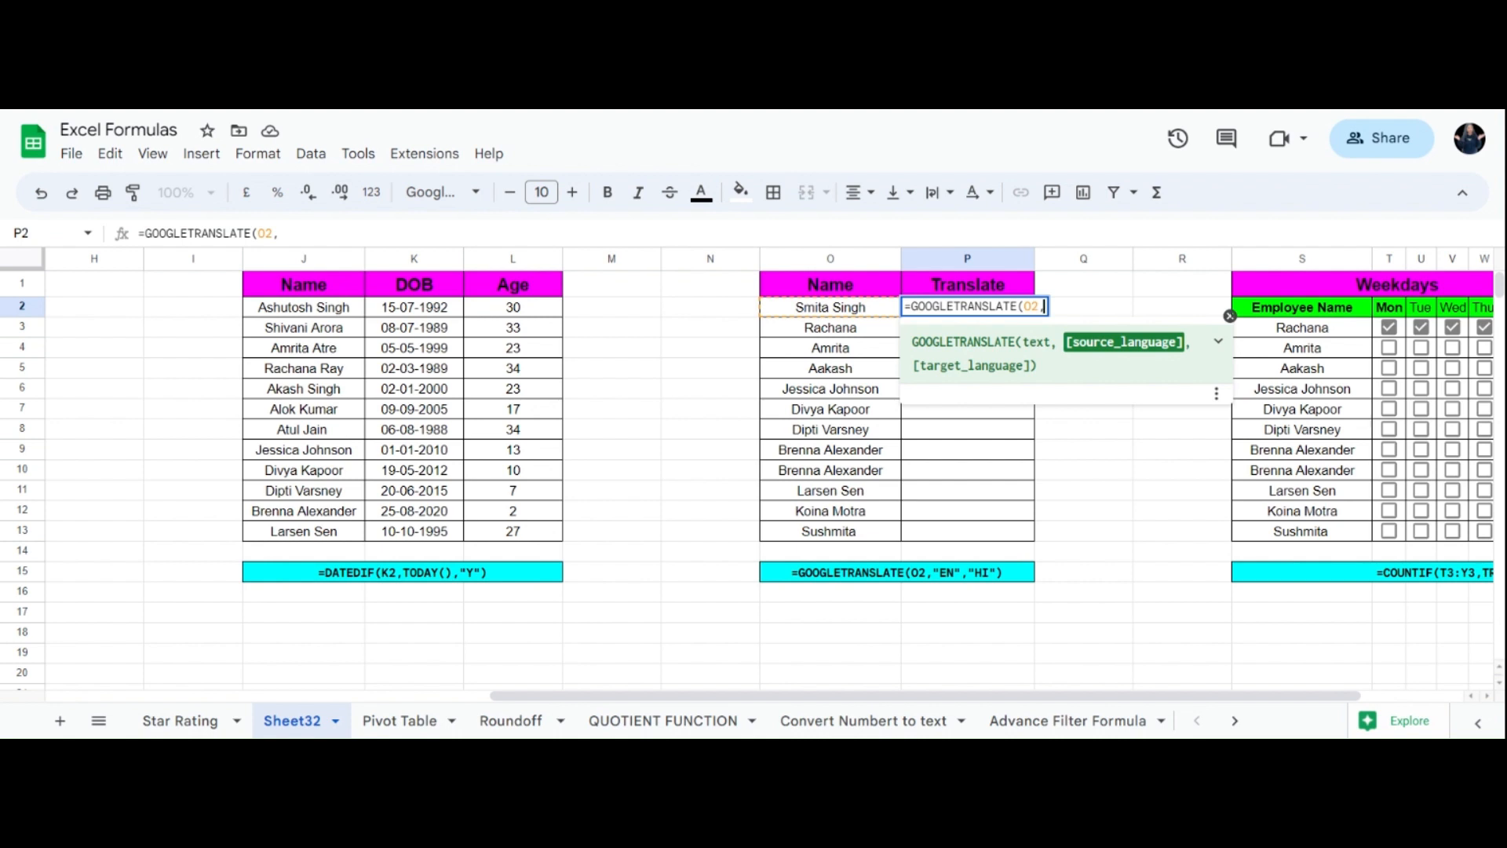
pyautogui.write('"EN","')
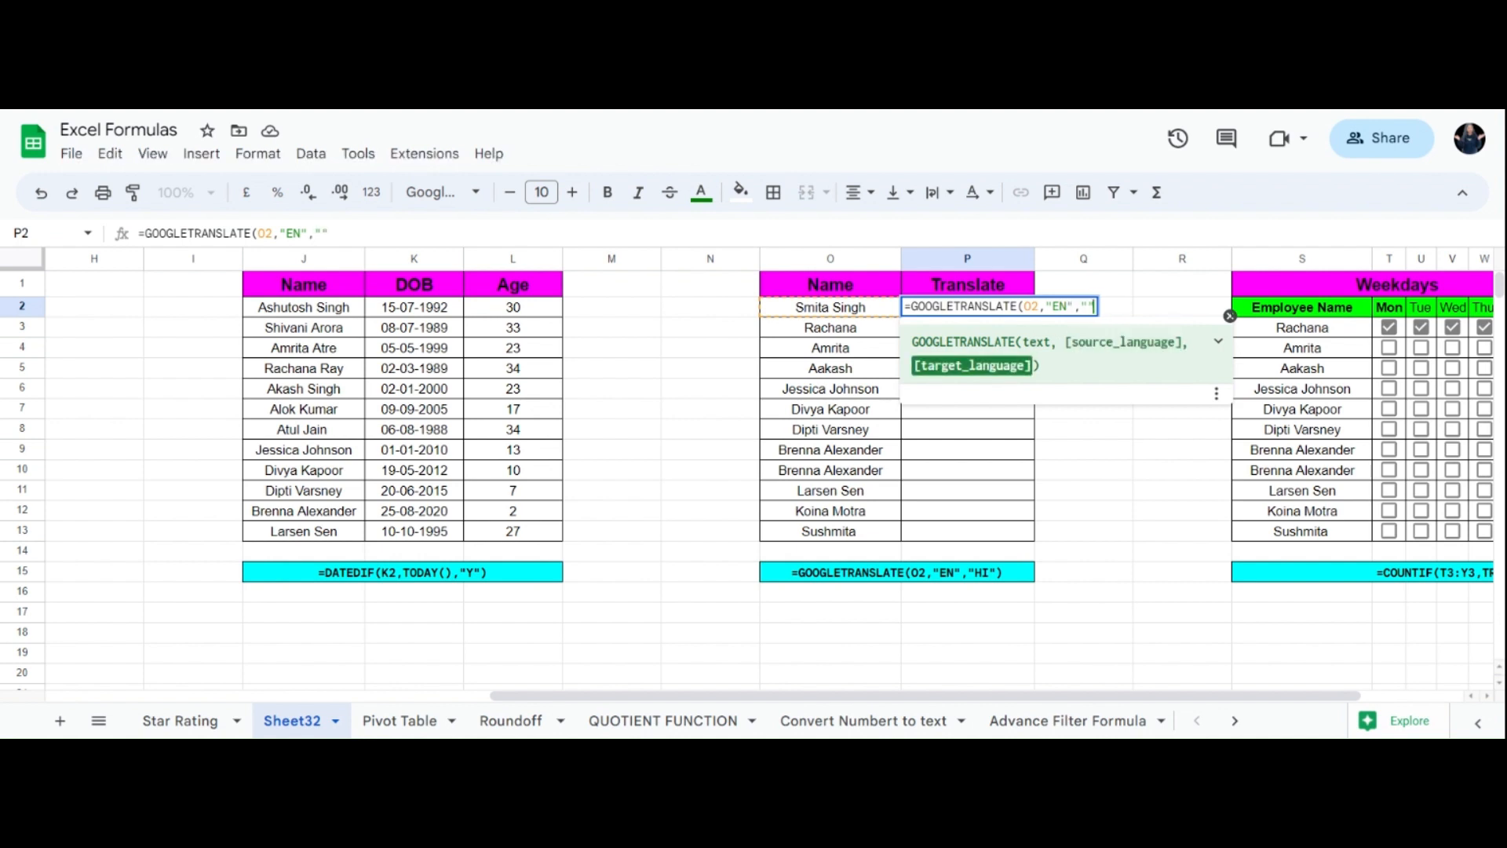
pyautogui.write('HI")')
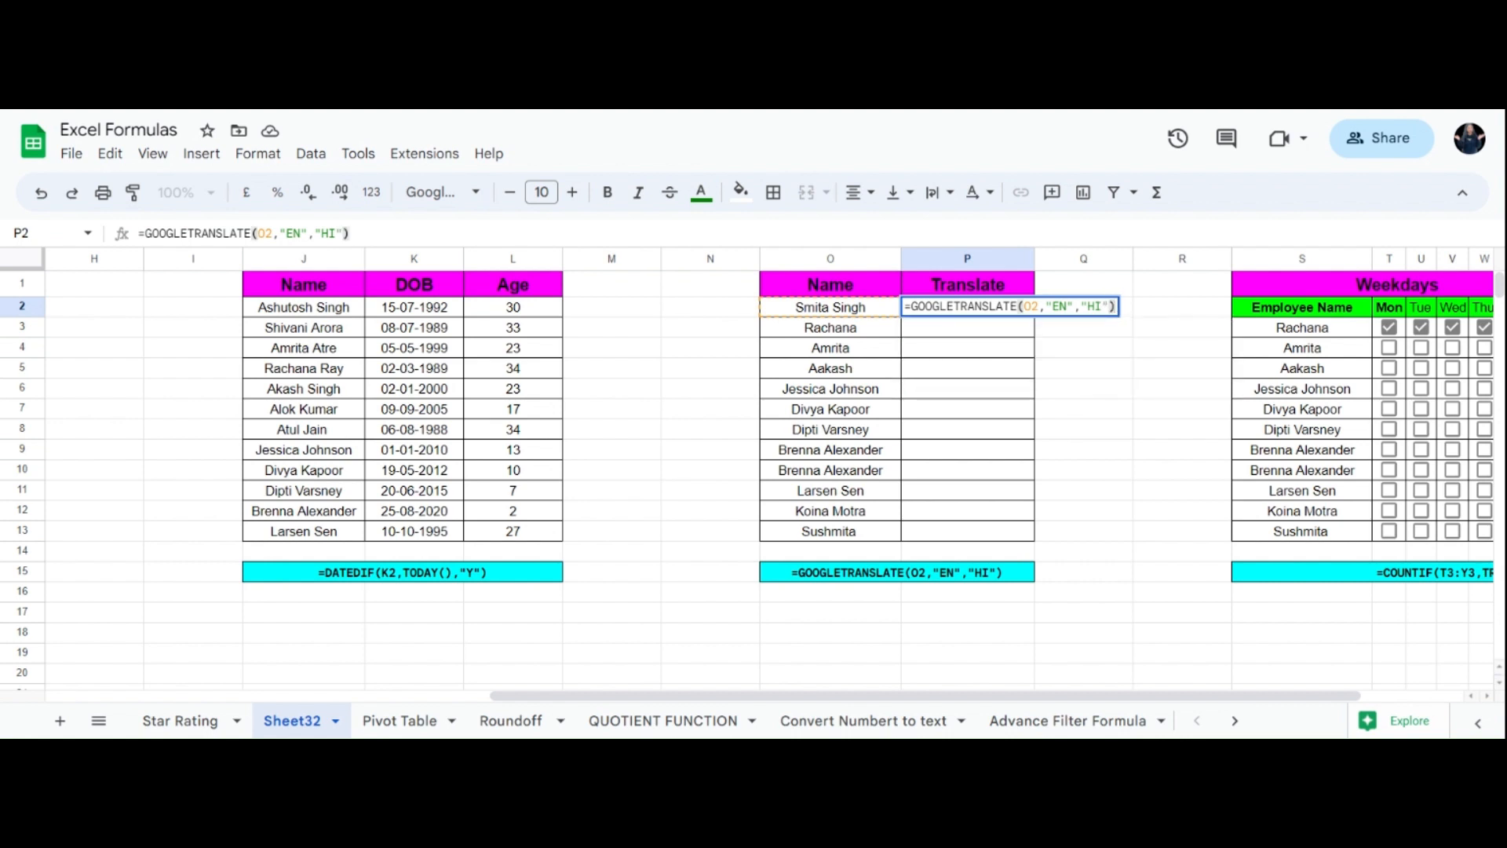
pyautogui.press('Return')
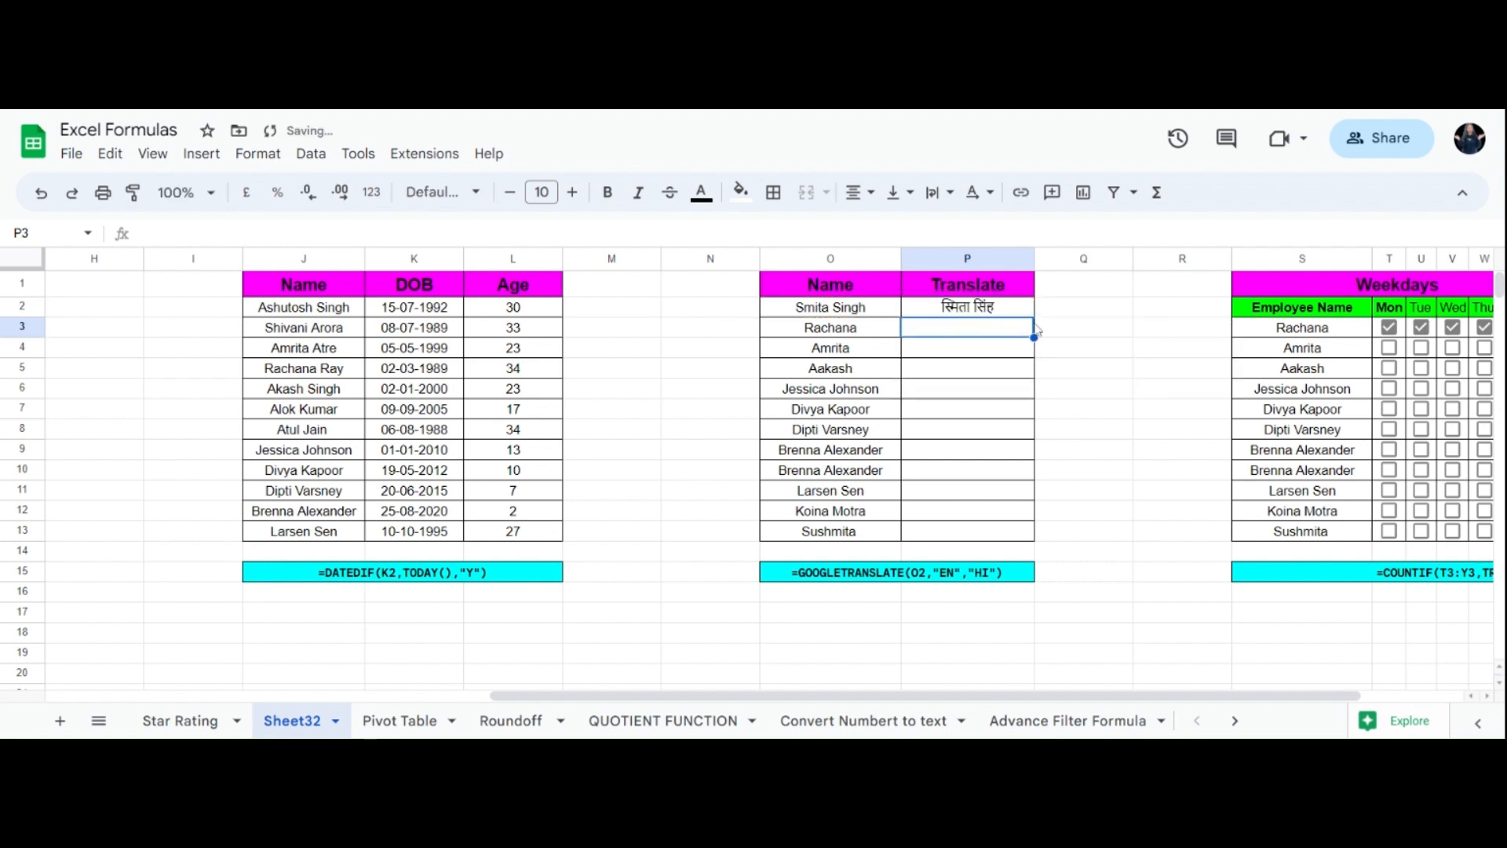
# Fill the GOOGLETRANSLATE formula from P2 down through P13
pyautogui.click(1000, 311)
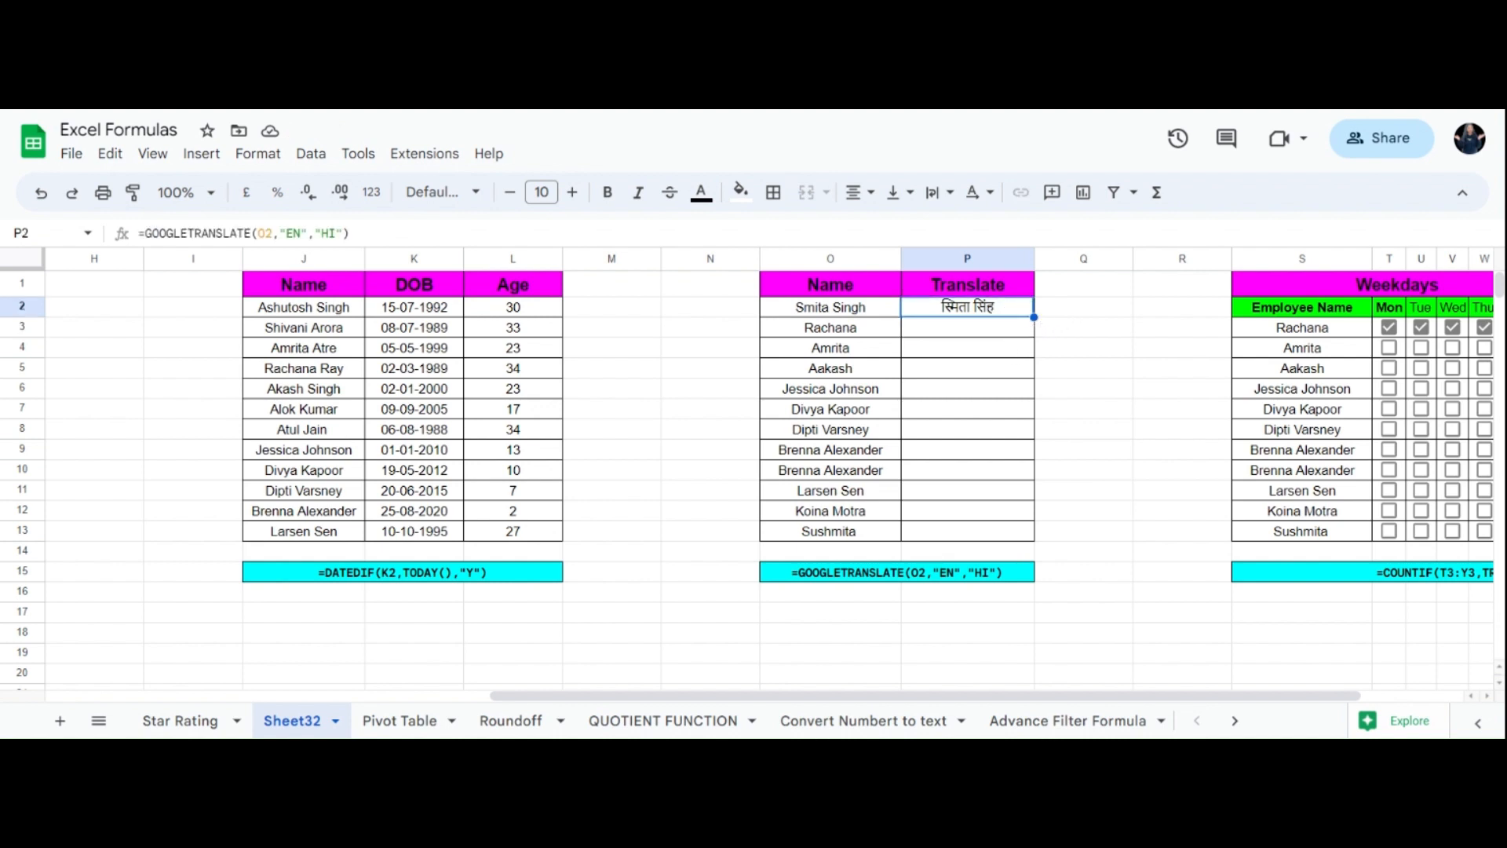
pyautogui.moveTo(1033, 316); pyautogui.dragTo(1038, 547)
pyautogui.click(1161, 434)
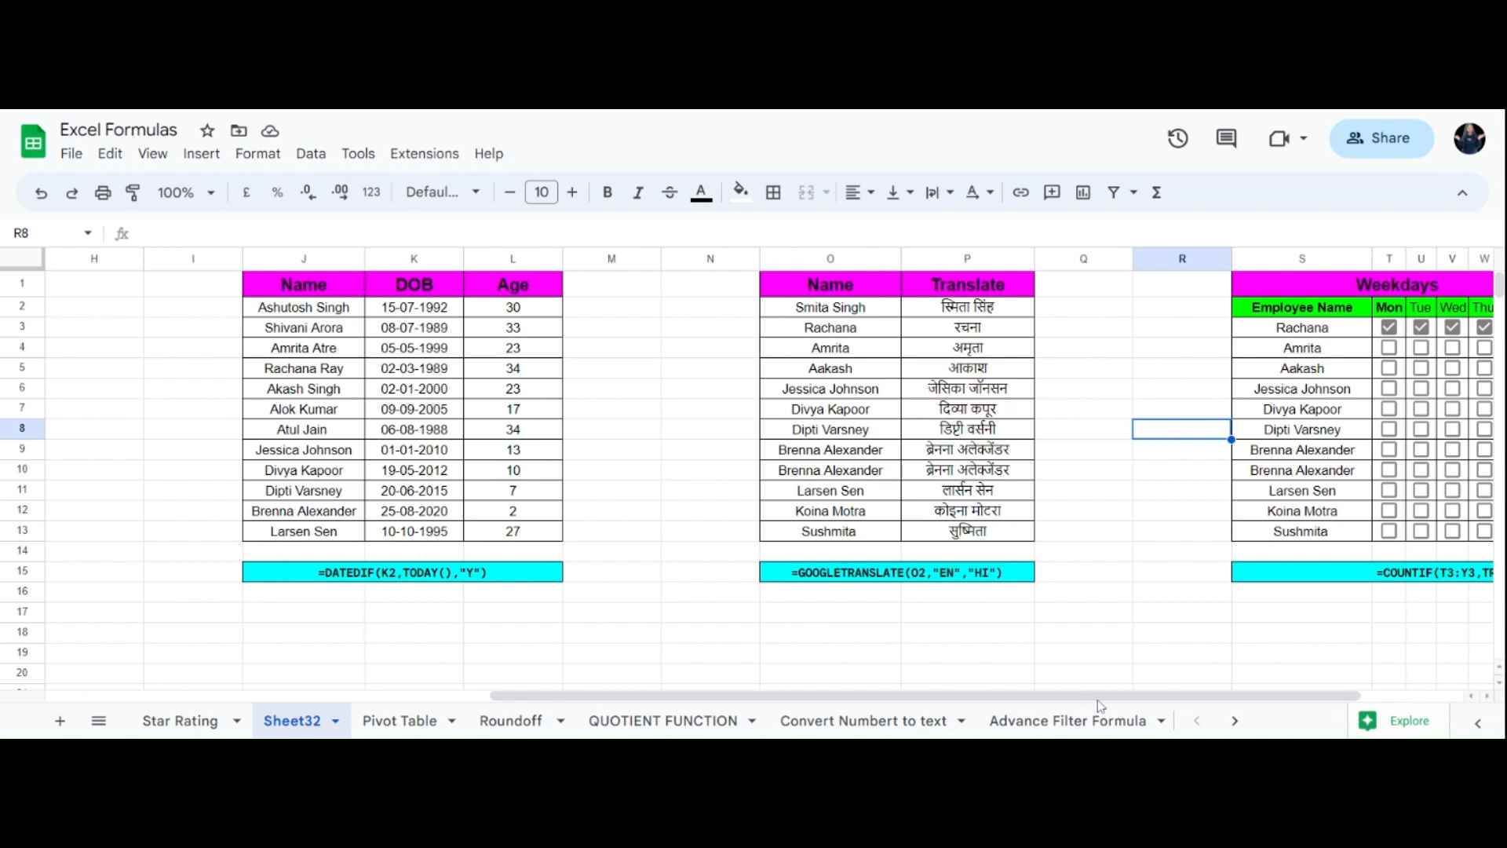
# Go across to the Weekdays attendance table and examine its Mon to Sat checkboxes and the Total Attendance column
pyautogui.click(1253, 357)
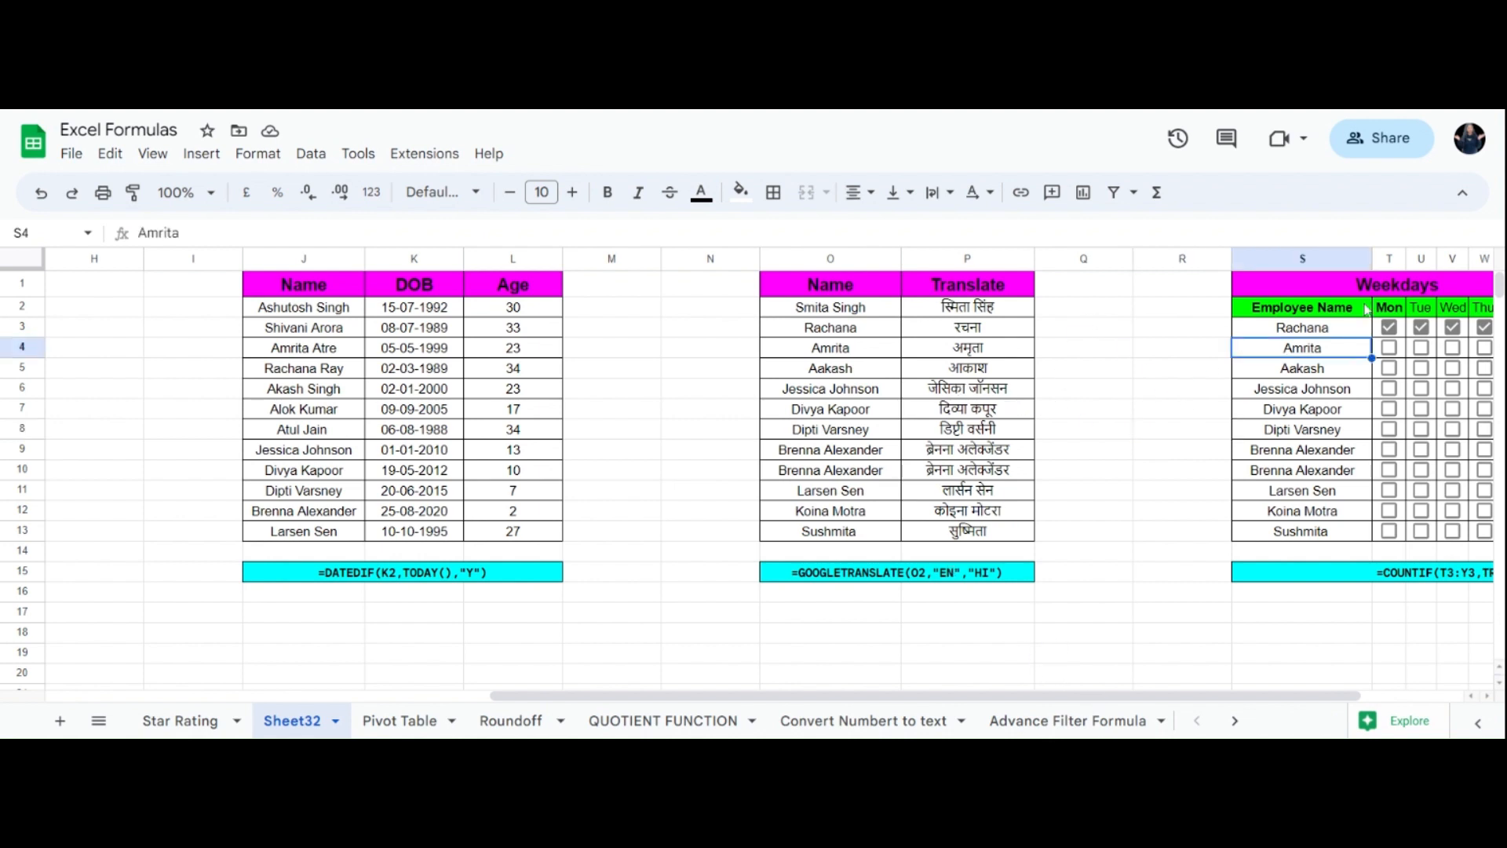
pyautogui.press('Right')
pyautogui.press('Right')
pyautogui.press('Right')
pyautogui.press('Right')
pyautogui.press('Right')
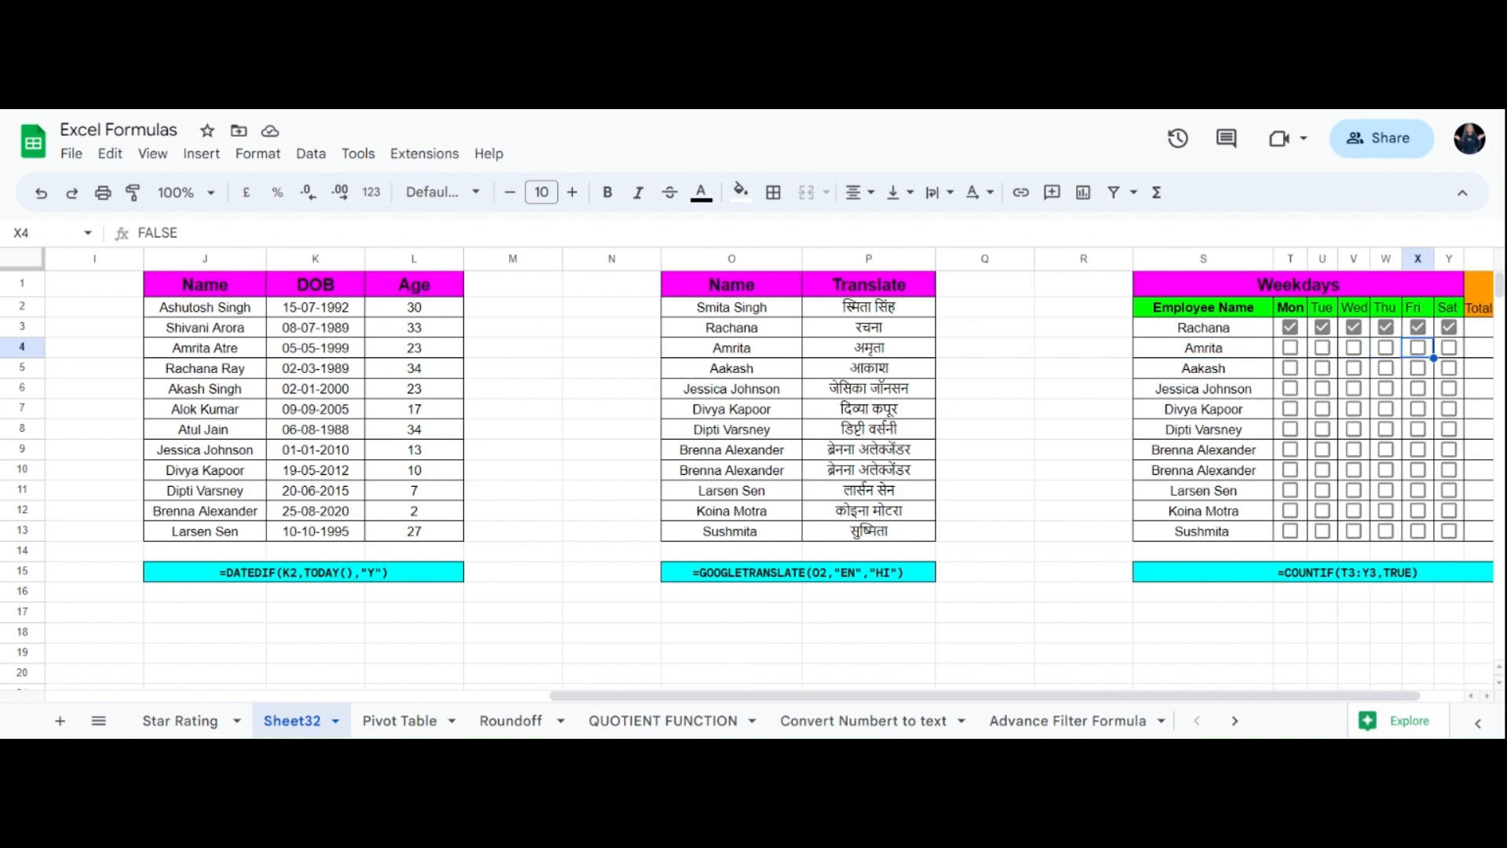
pyautogui.press('Right')
pyautogui.press('Right')
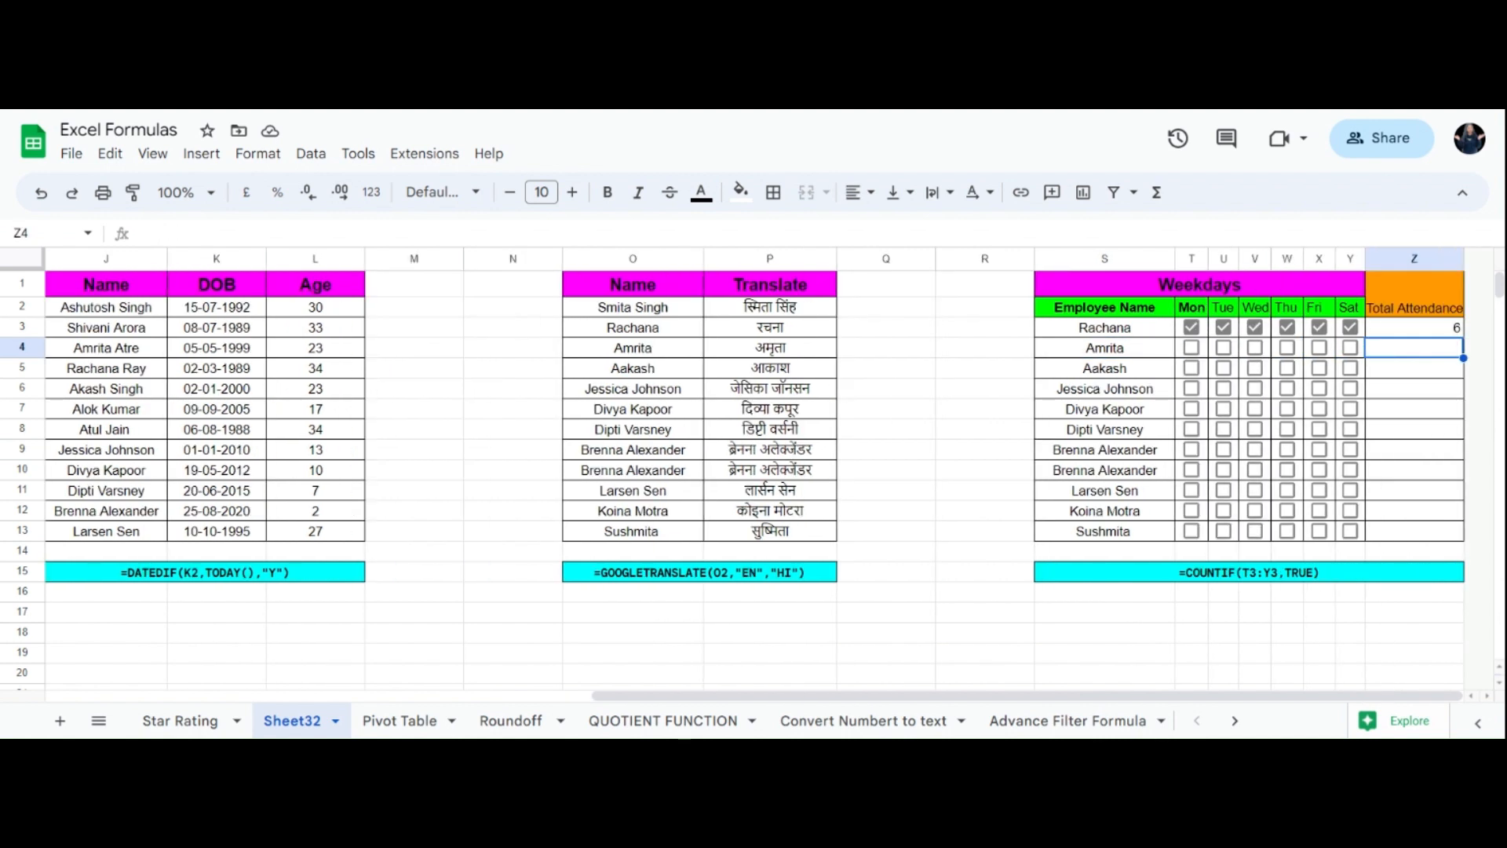
pyautogui.press('Left')
pyautogui.press('Left')
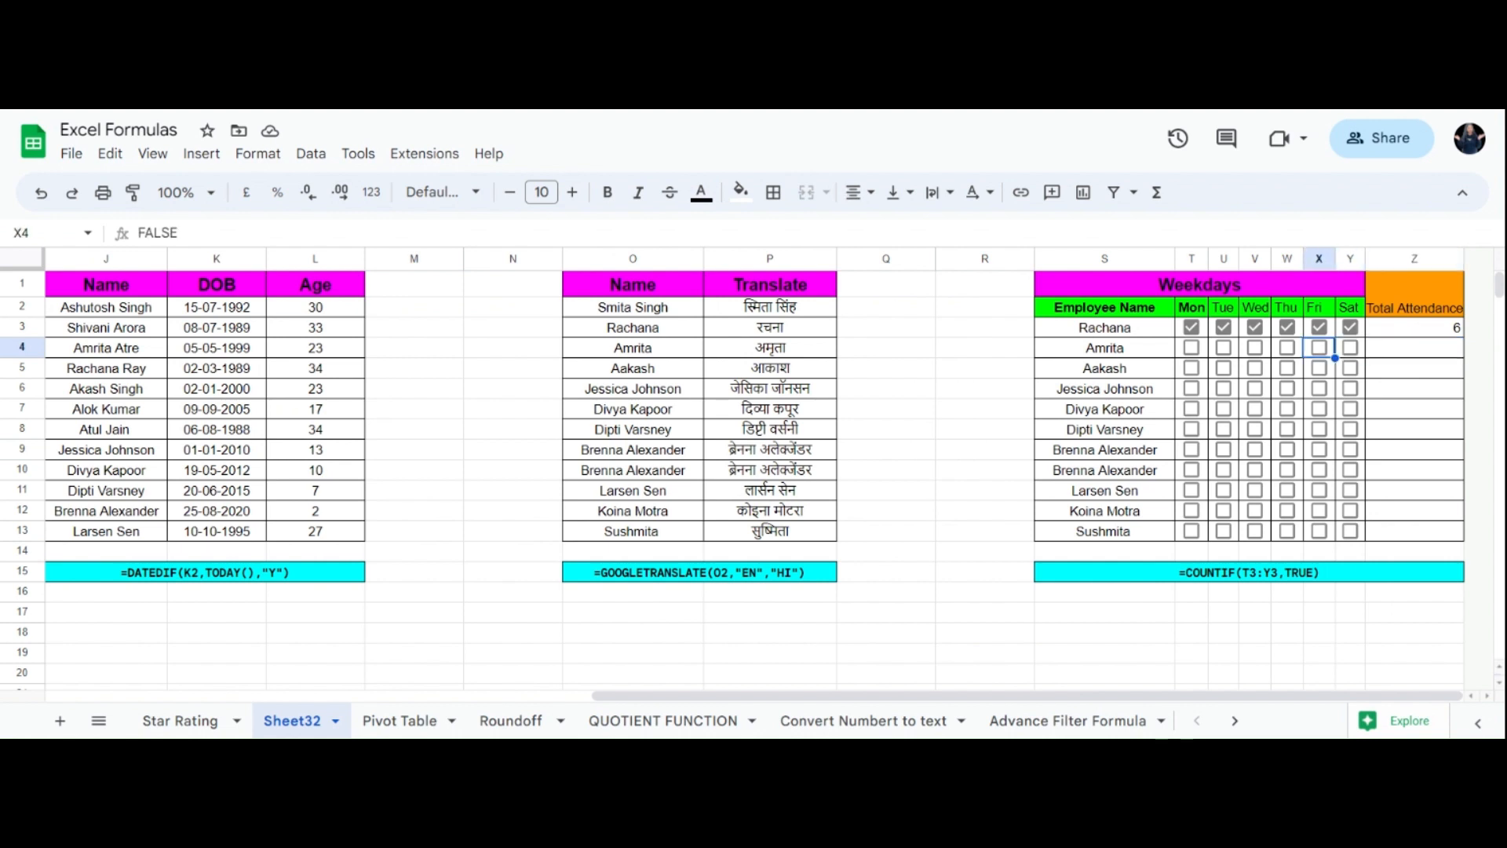
pyautogui.click(1395, 350)
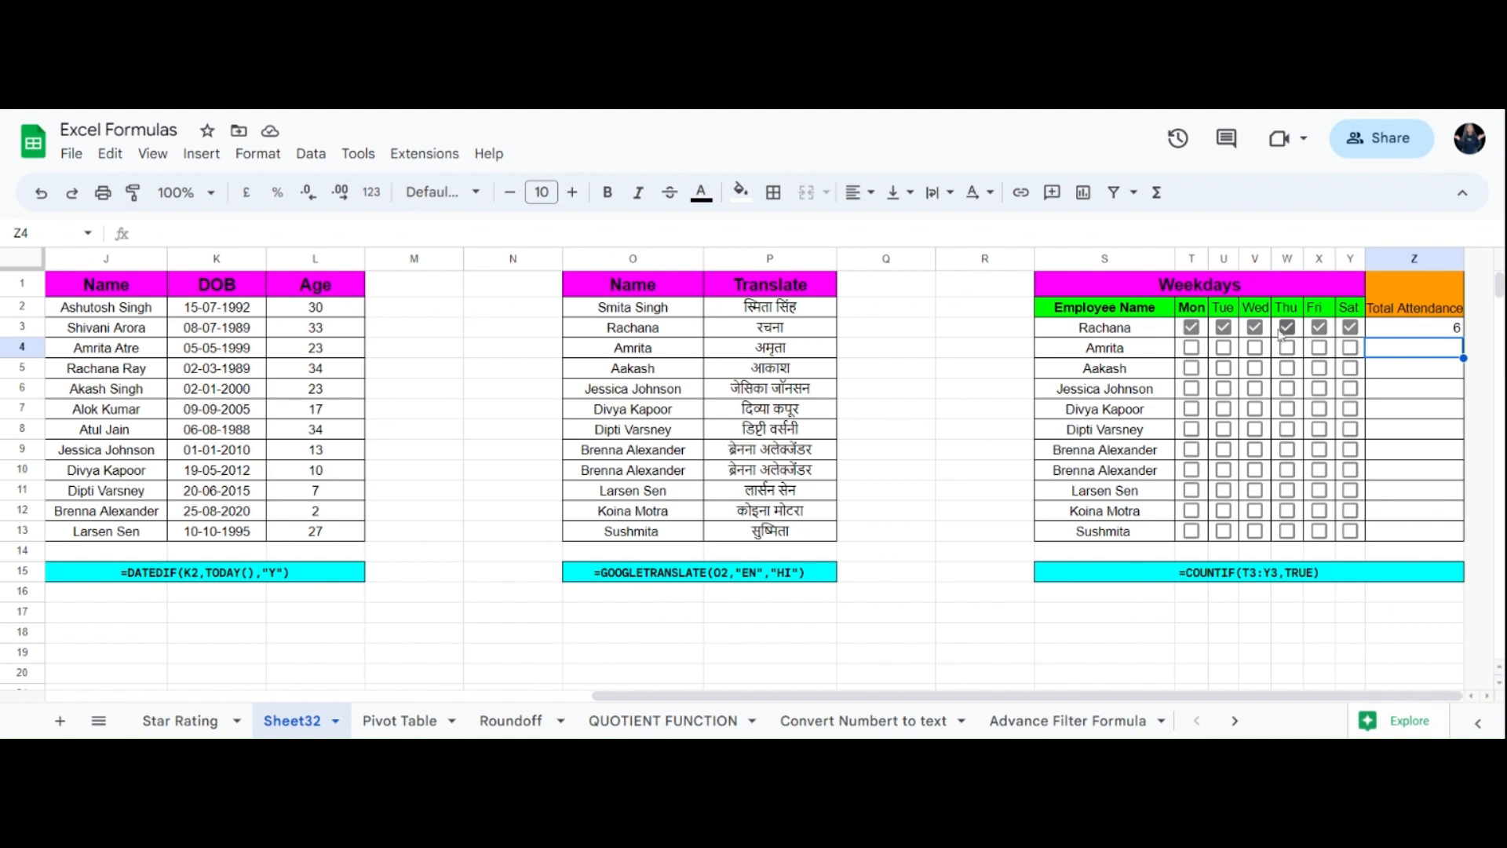
# Clear the COUNTIF formula from Z3 in the Total Attendance column
pyautogui.click(1430, 329)
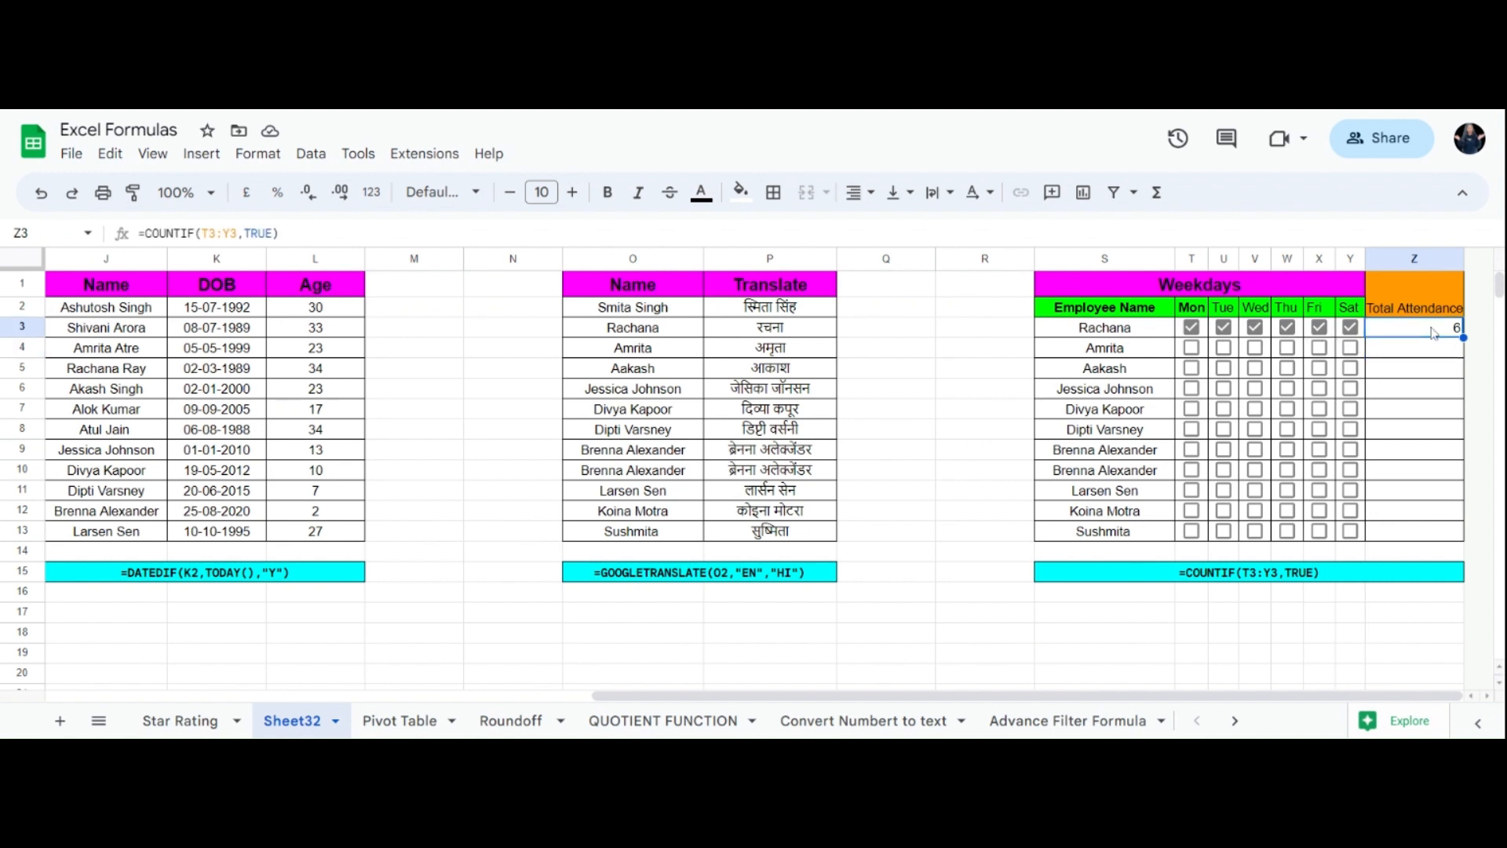
pyautogui.press('Delete')
pyautogui.click(1440, 375)
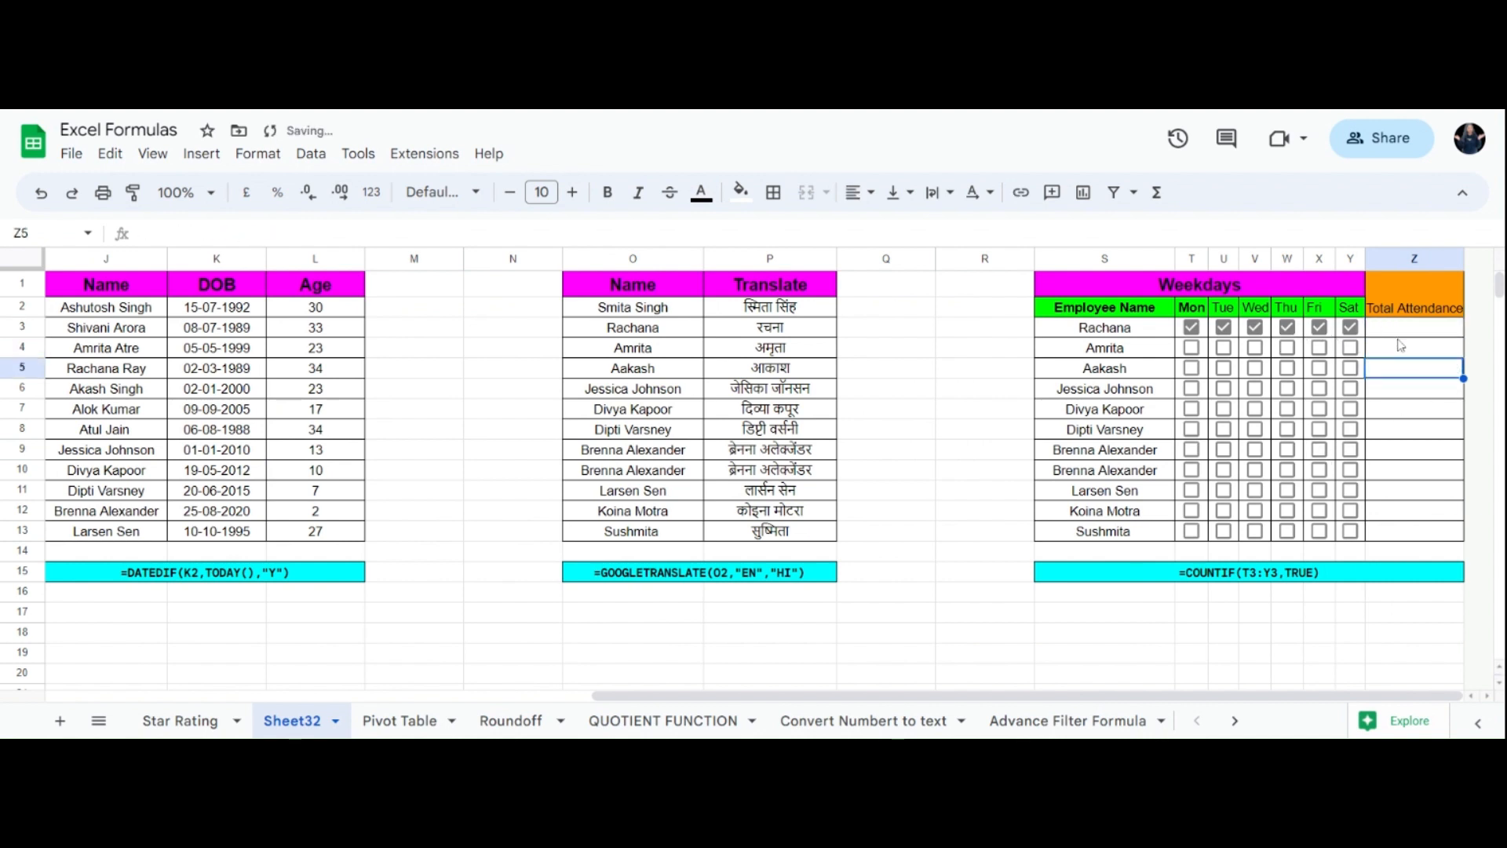
# Uncheck the six Mon to Sat attendance boxes in row 3
pyautogui.click(1191, 327)
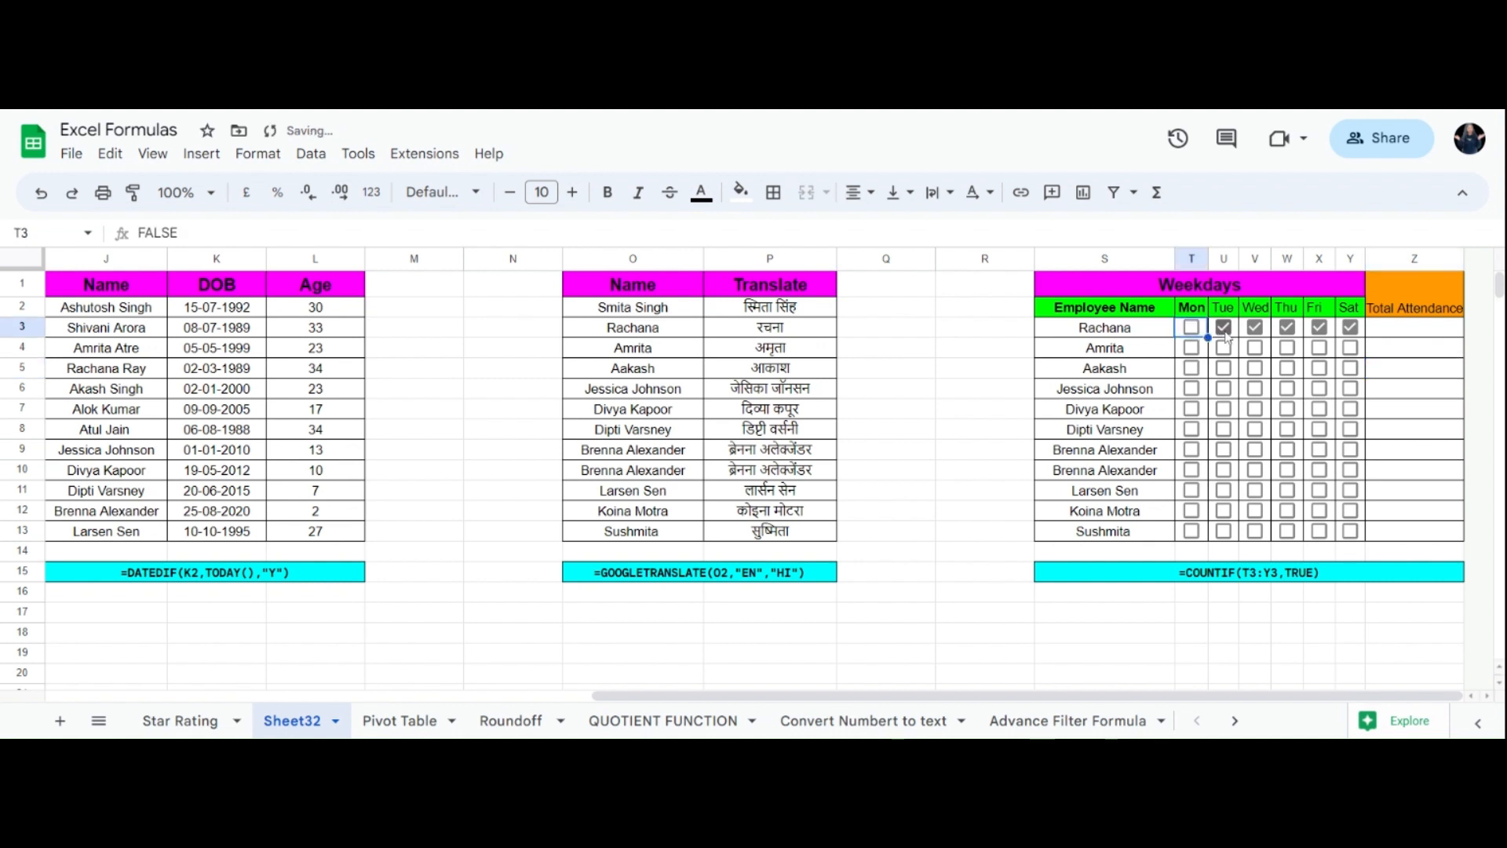
pyautogui.click(1223, 327)
pyautogui.click(1255, 327)
pyautogui.click(1287, 328)
pyautogui.click(1318, 327)
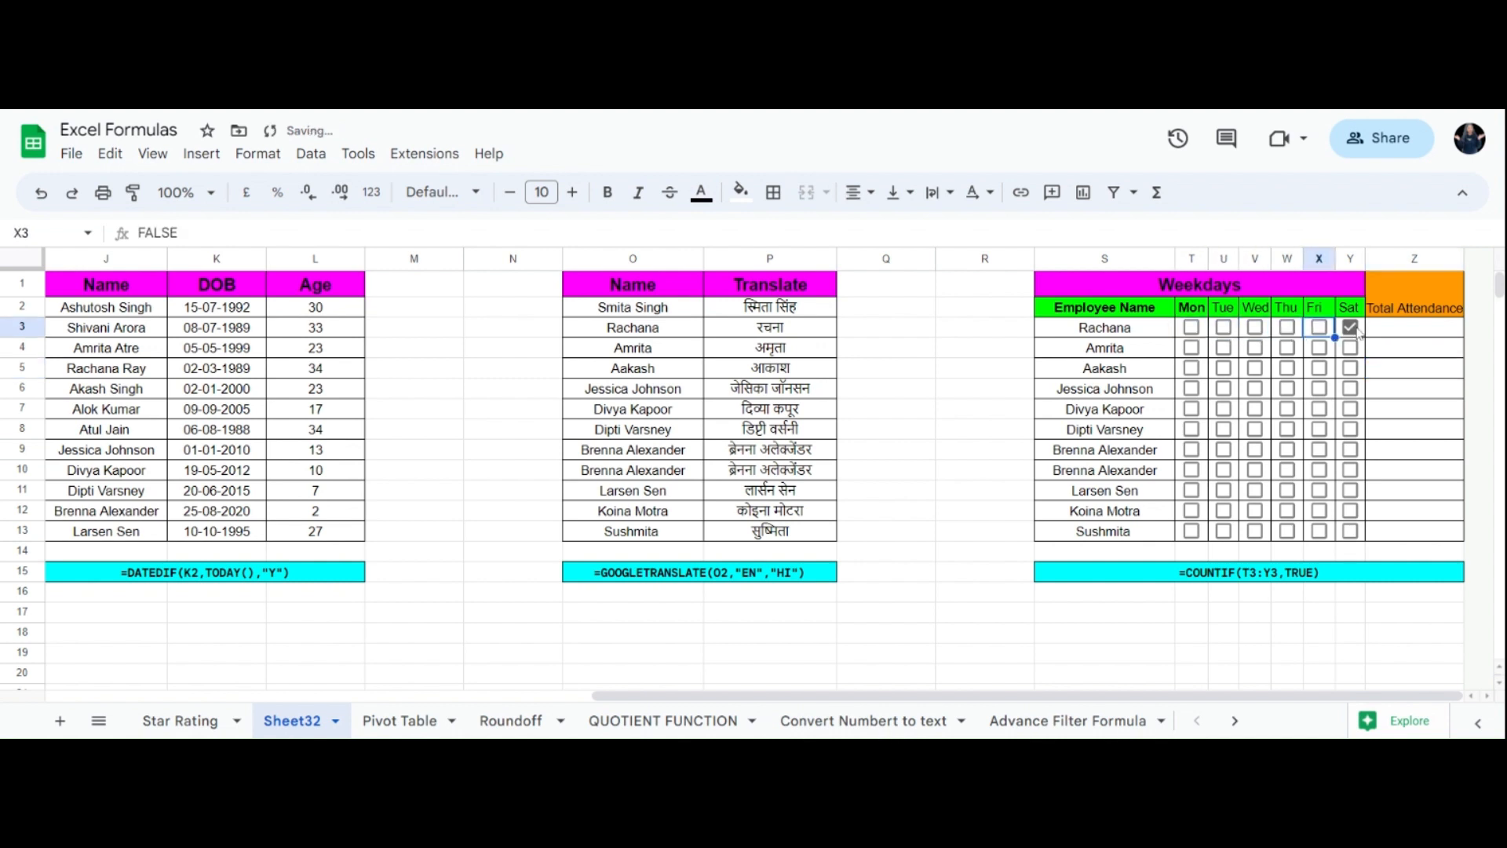
pyautogui.click(1350, 327)
# Remove all the attendance checkboxes from T3:Y13 in the Weekdays table
pyautogui.click(1191, 327)
pyautogui.moveTo(1192, 327); pyautogui.dragTo(1352, 534)
pyautogui.press('Delete')
pyautogui.press('Delete')
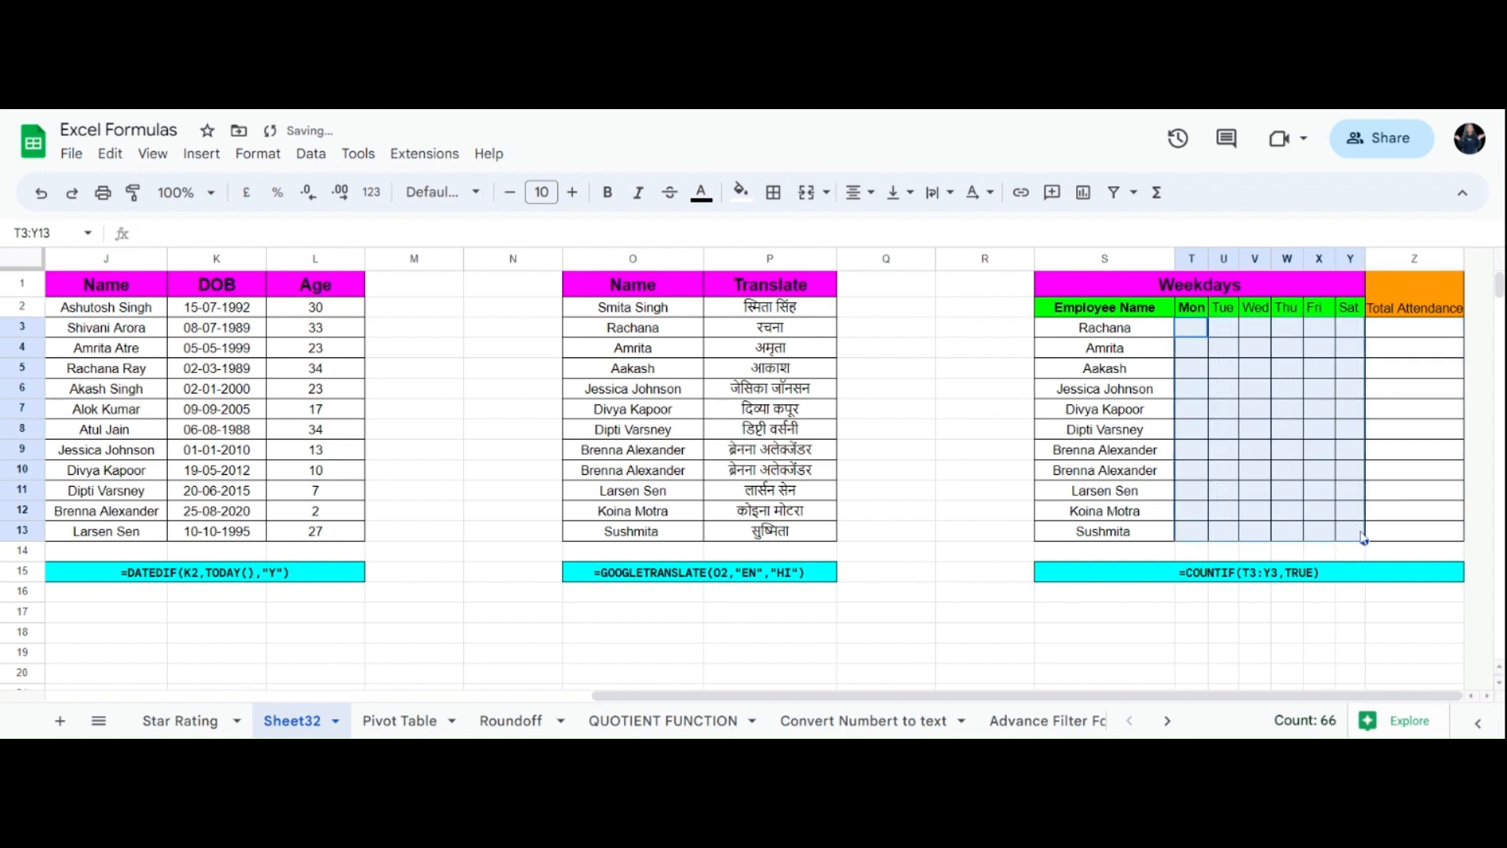
pyautogui.click(1375, 453)
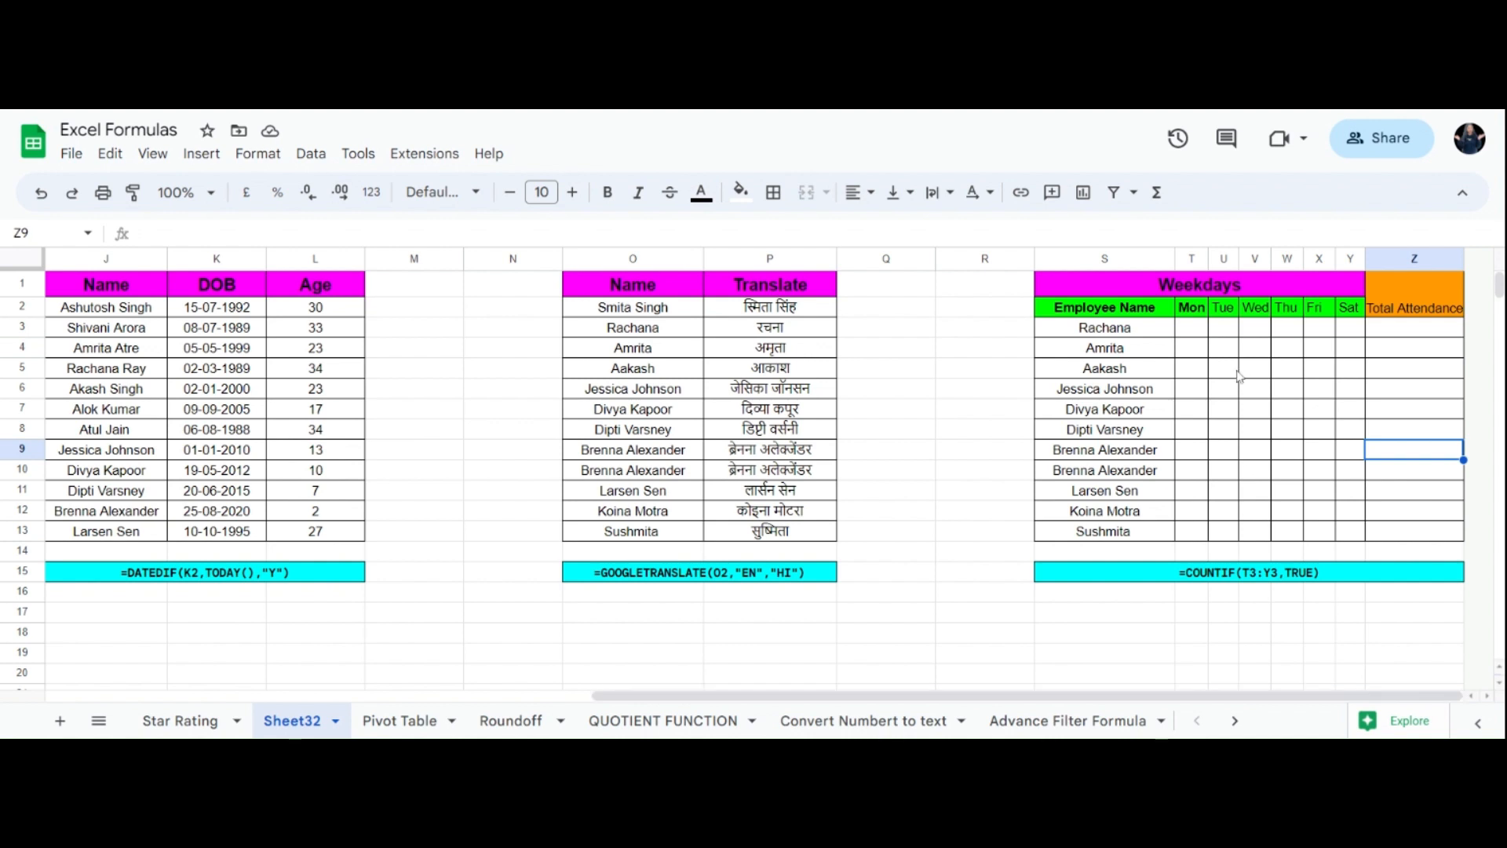
pyautogui.click(1259, 335)
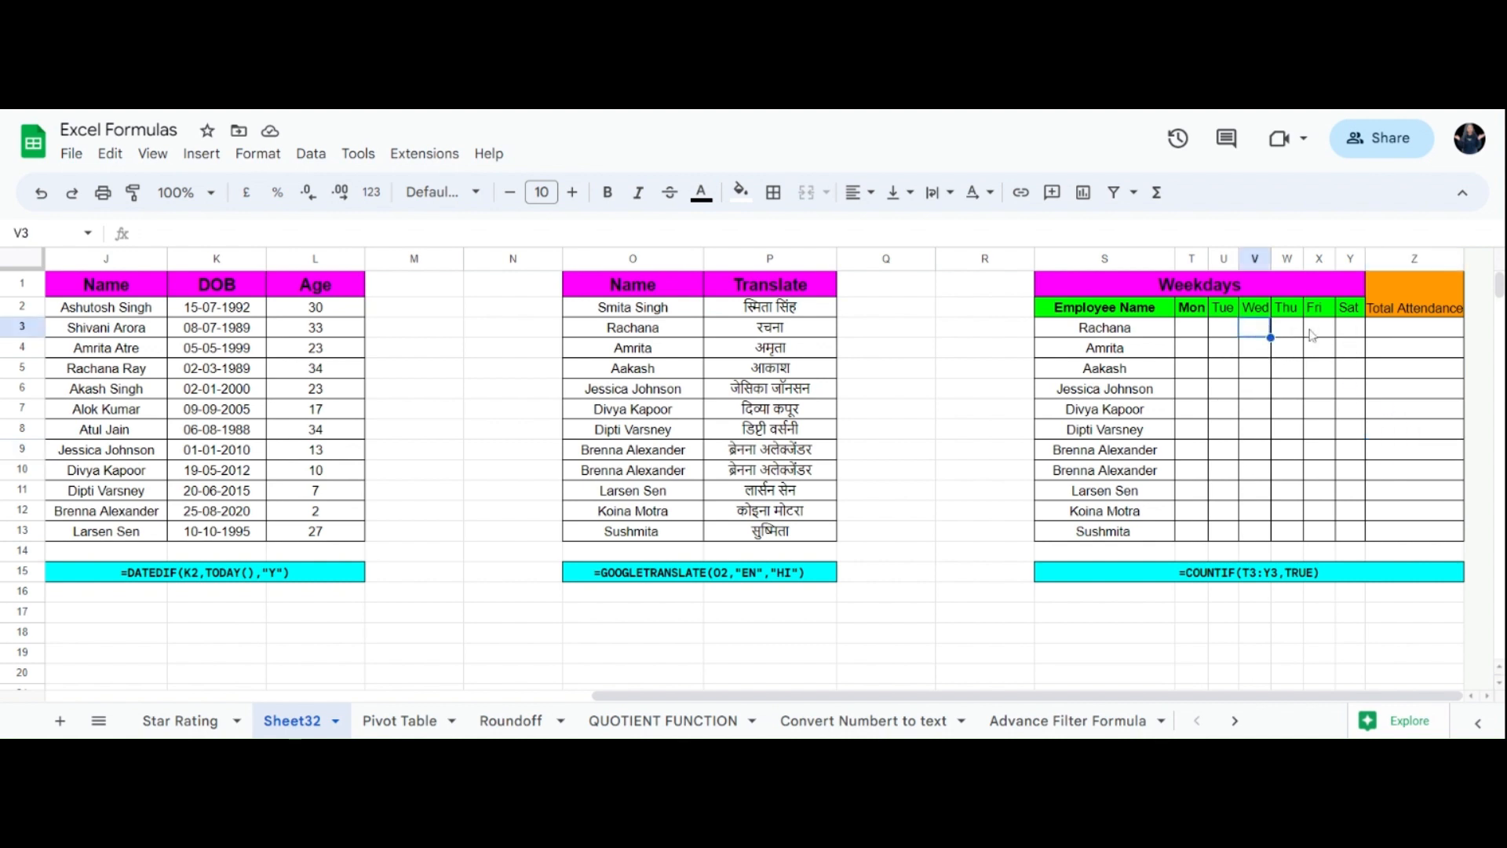
pyautogui.moveTo(1308, 322); pyautogui.dragTo(1321, 314)
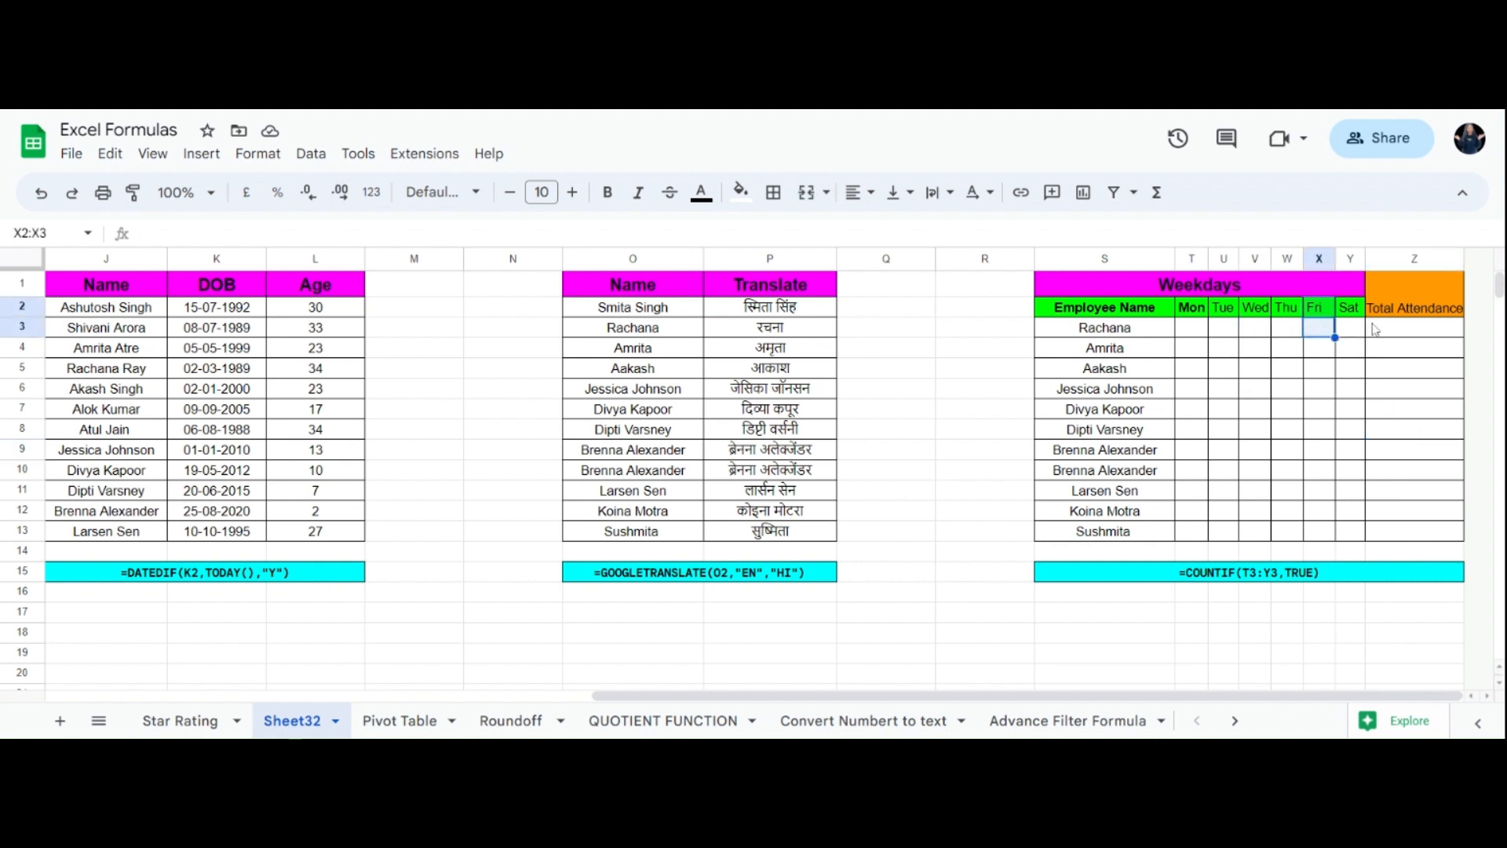
pyautogui.click(1416, 328)
pyautogui.click(1384, 296)
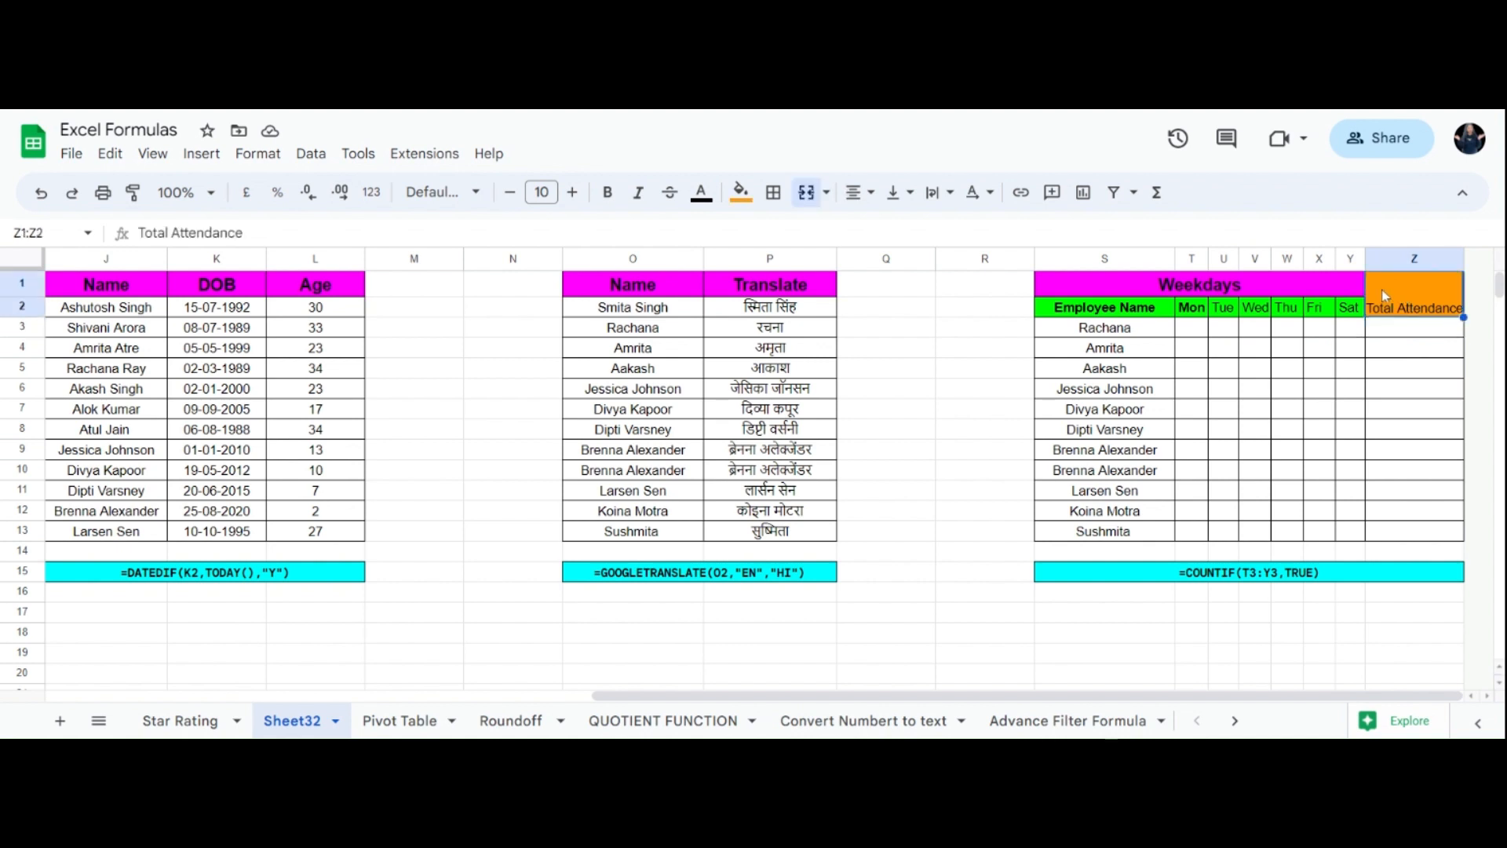
pyautogui.click(1225, 292)
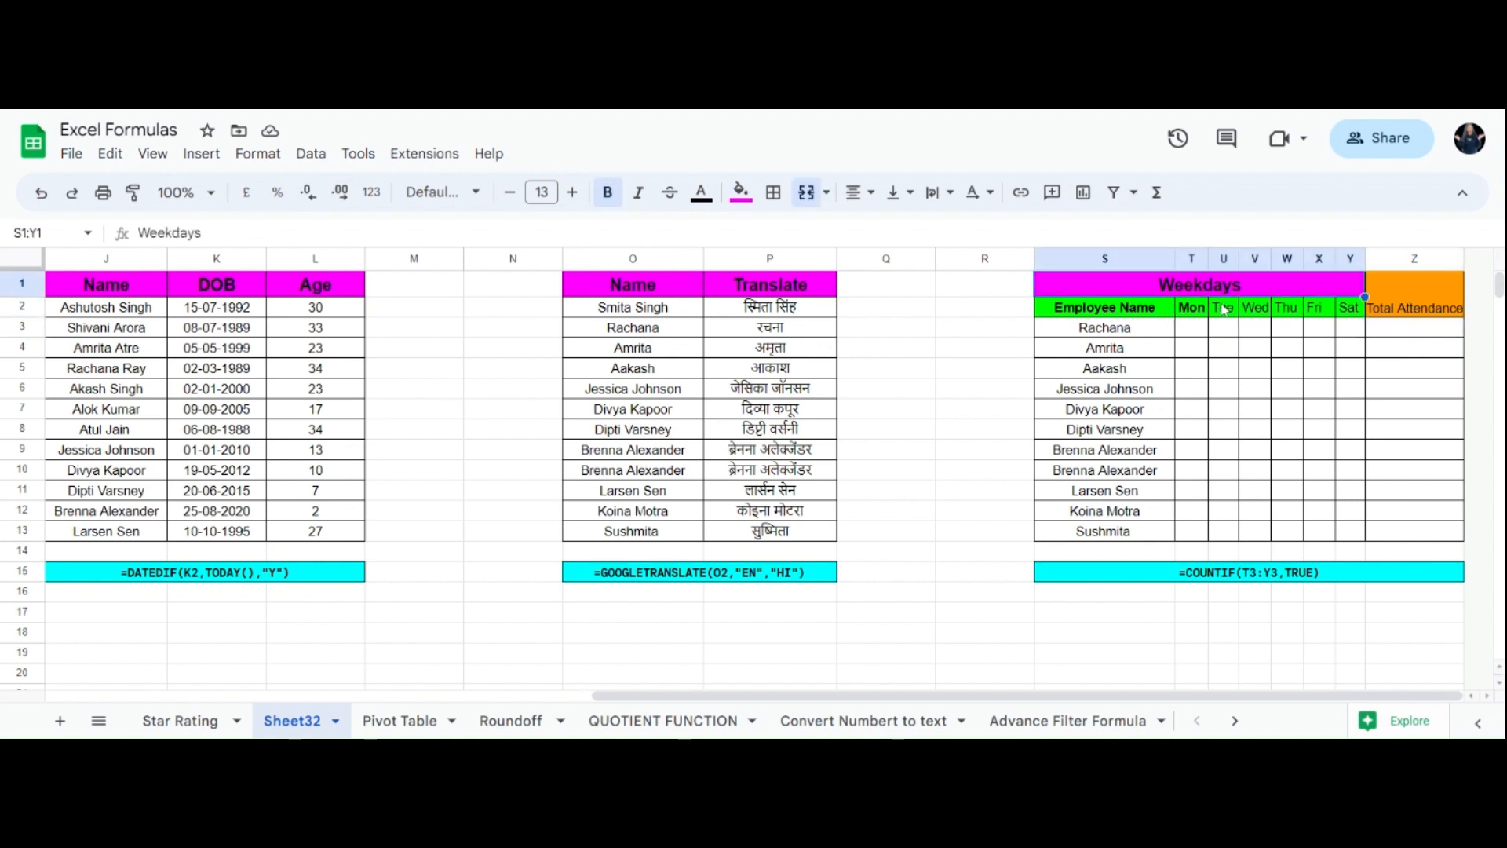
# Make the Tue to Sat headings in U2:Y2 and the Total Attendance heading in Z1:Z2 bold
pyautogui.moveTo(1224, 309); pyautogui.dragTo(1358, 312)
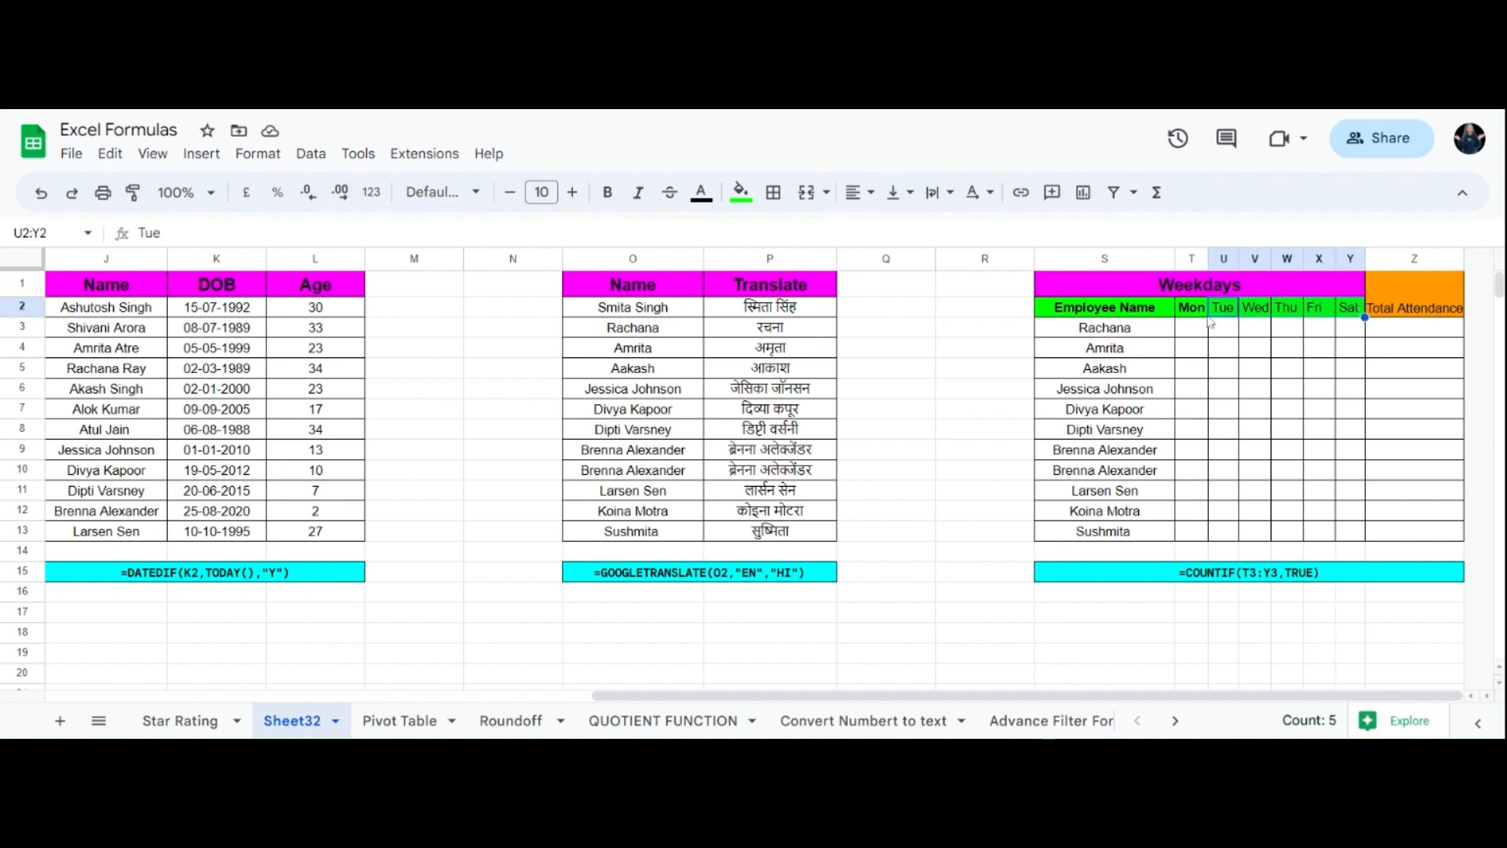
pyautogui.hotkey('ctrl', 'b')
pyautogui.click(1330, 387)
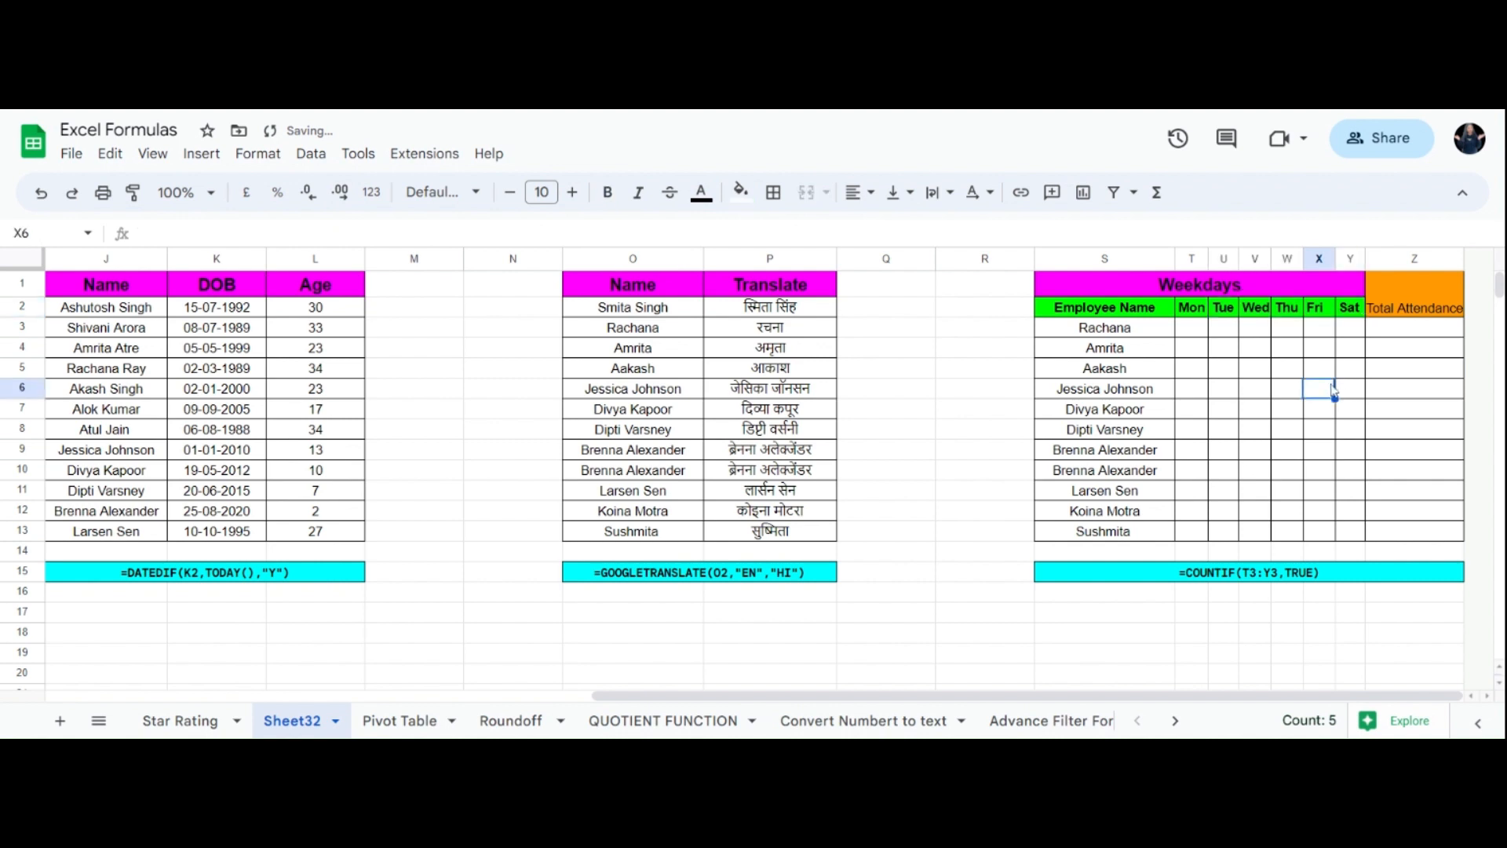
pyautogui.click(1407, 312)
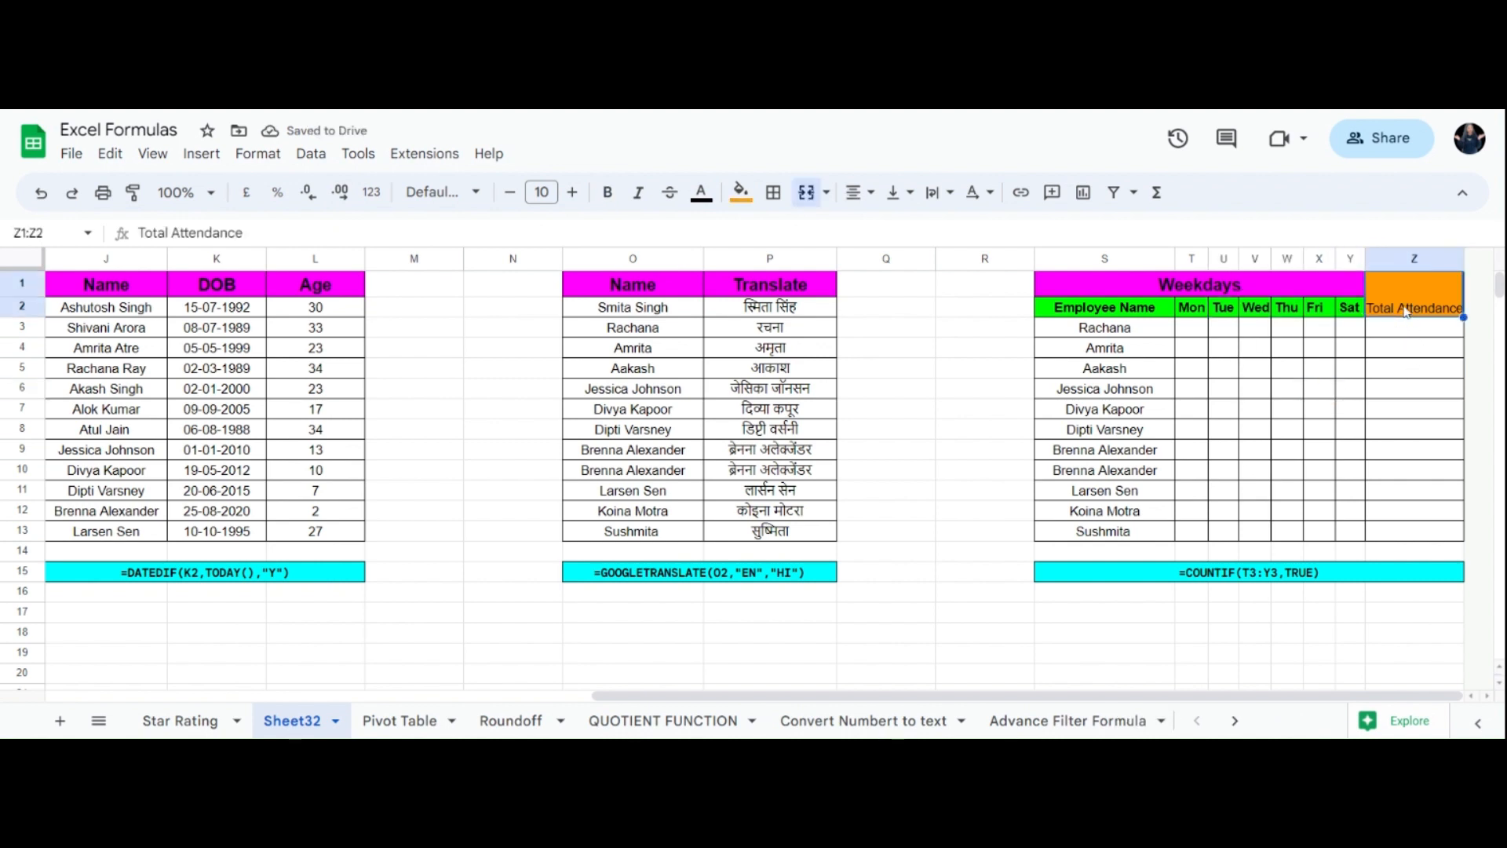
pyautogui.hotkey('ctrl', 'b')
pyautogui.click(1405, 388)
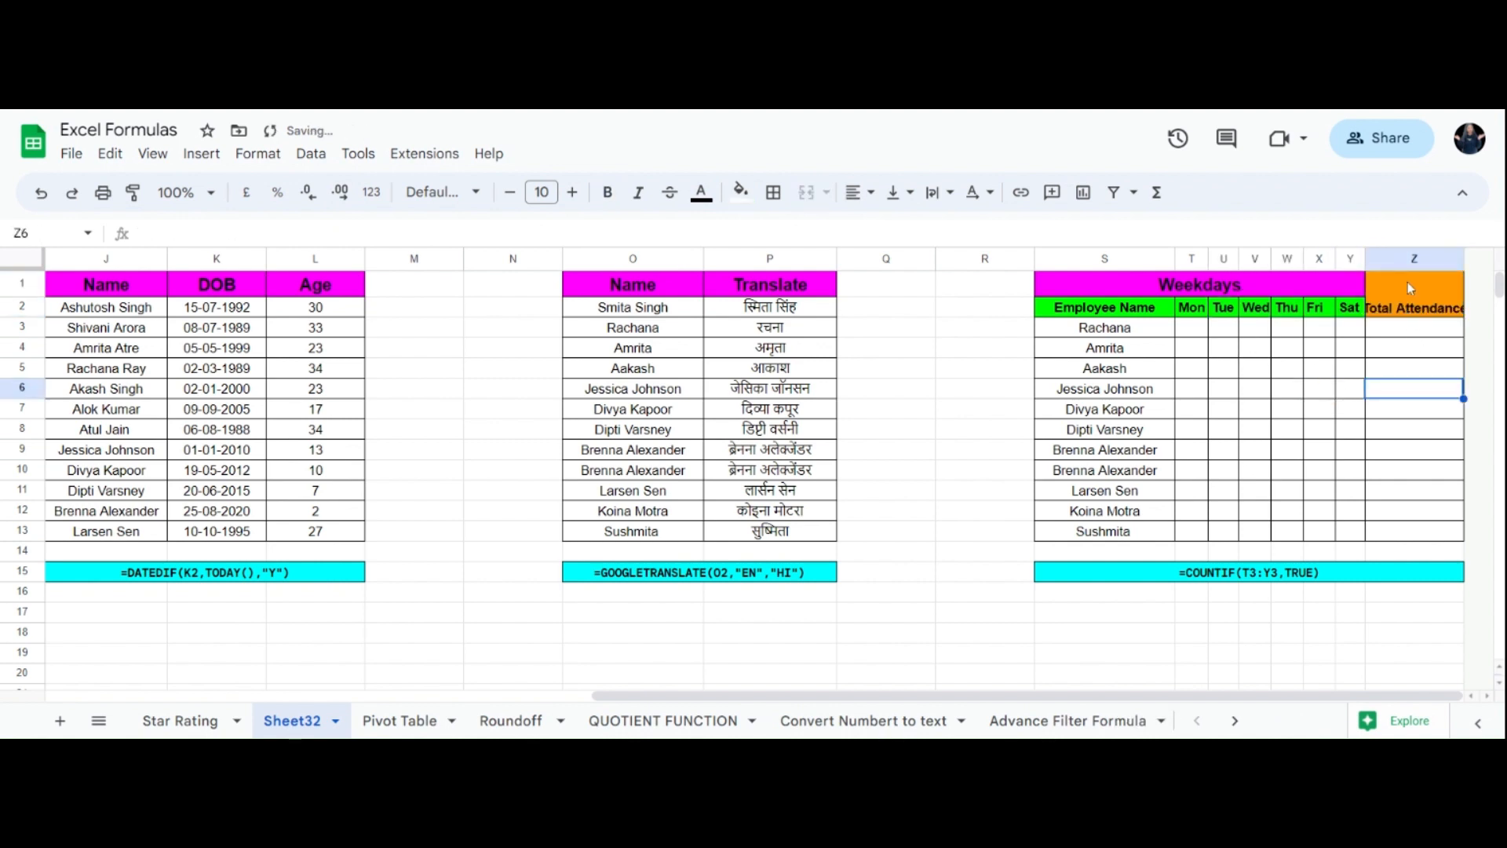
pyautogui.click(1192, 333)
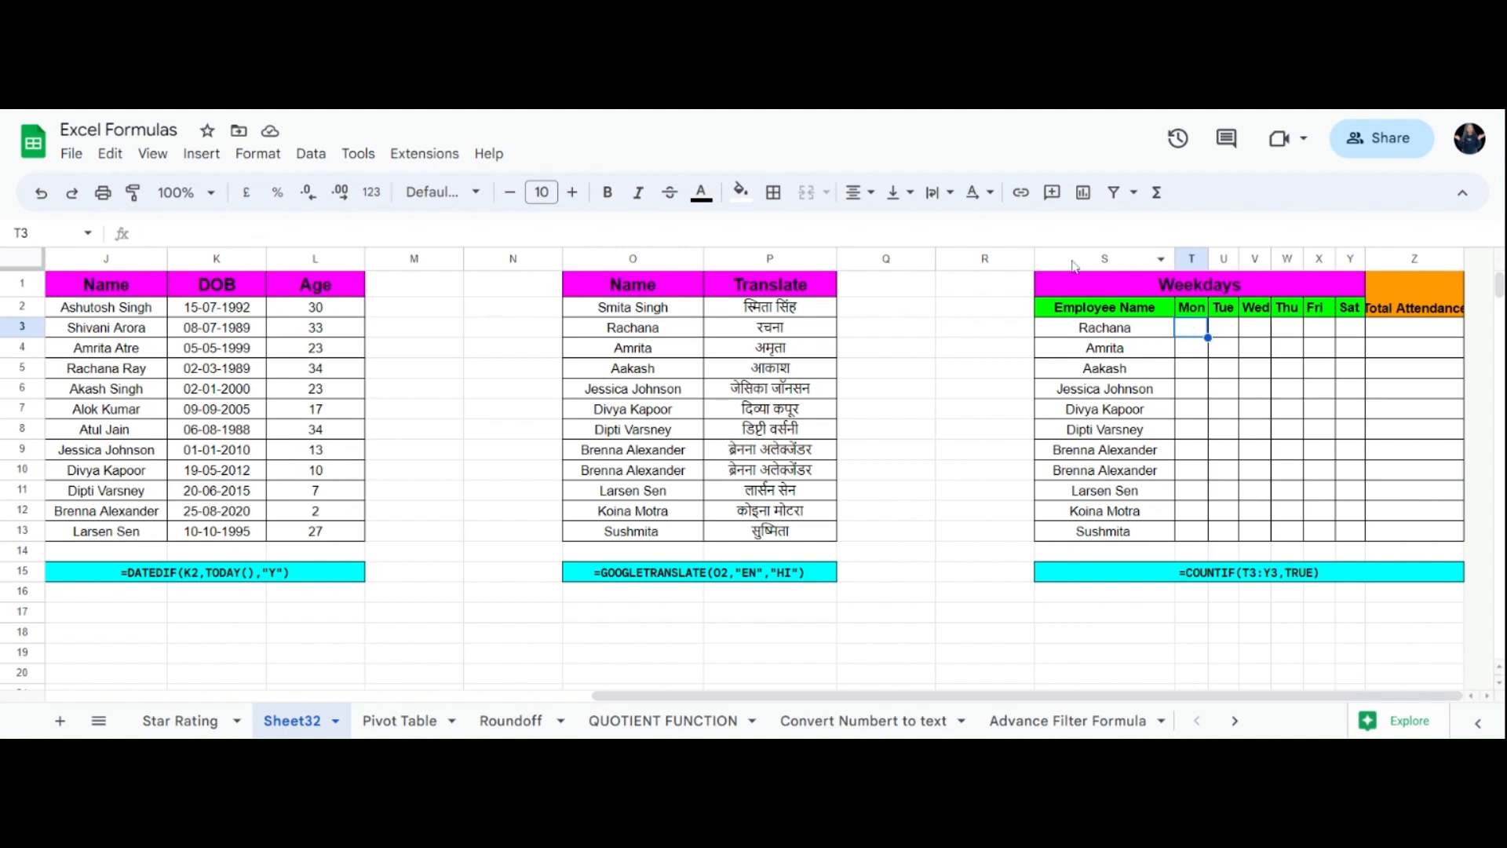
# Insert tick boxes in T3:Y13 for every employee from Mon to Sat in the Weekdays table
pyautogui.click(1318, 451)
pyautogui.moveTo(1198, 329)
pyautogui.mouseDown()
pyautogui.moveTo(1264, 510)
pyautogui.moveTo(1361, 540)
pyautogui.mouseUp()
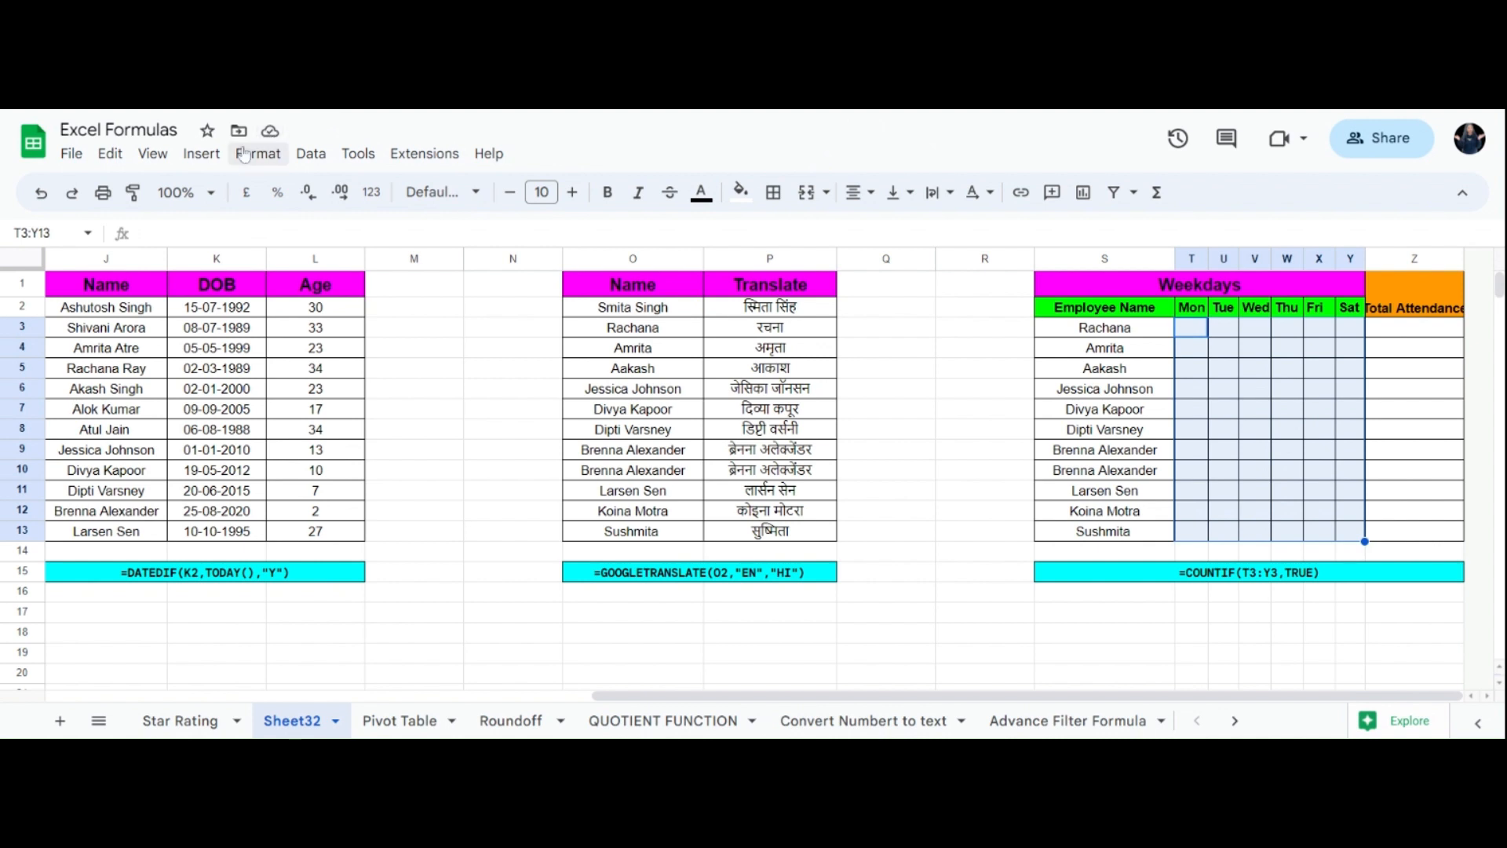
pyautogui.click(199, 154)
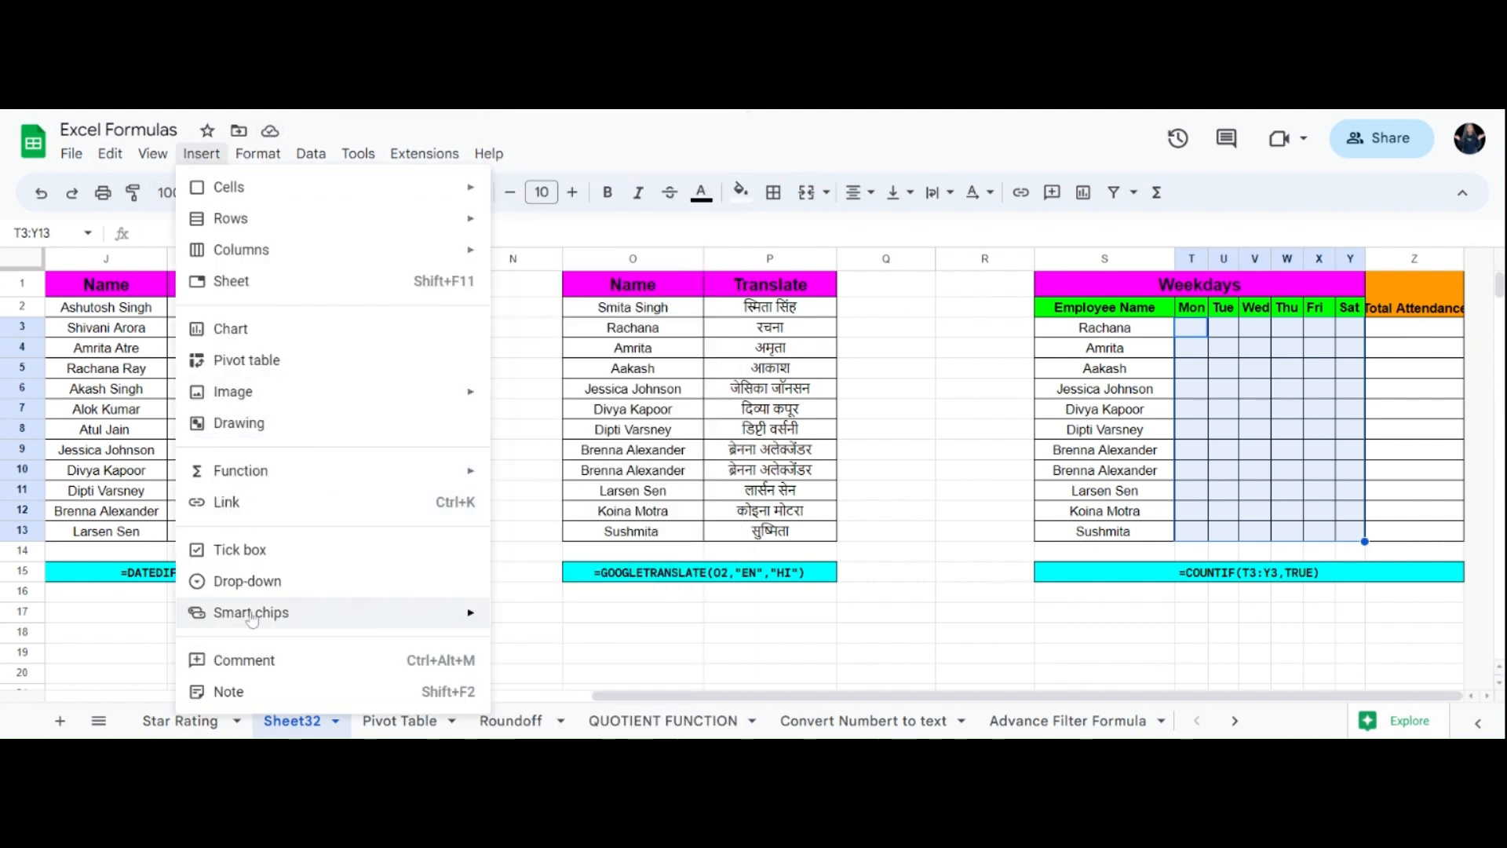
pyautogui.click(241, 550)
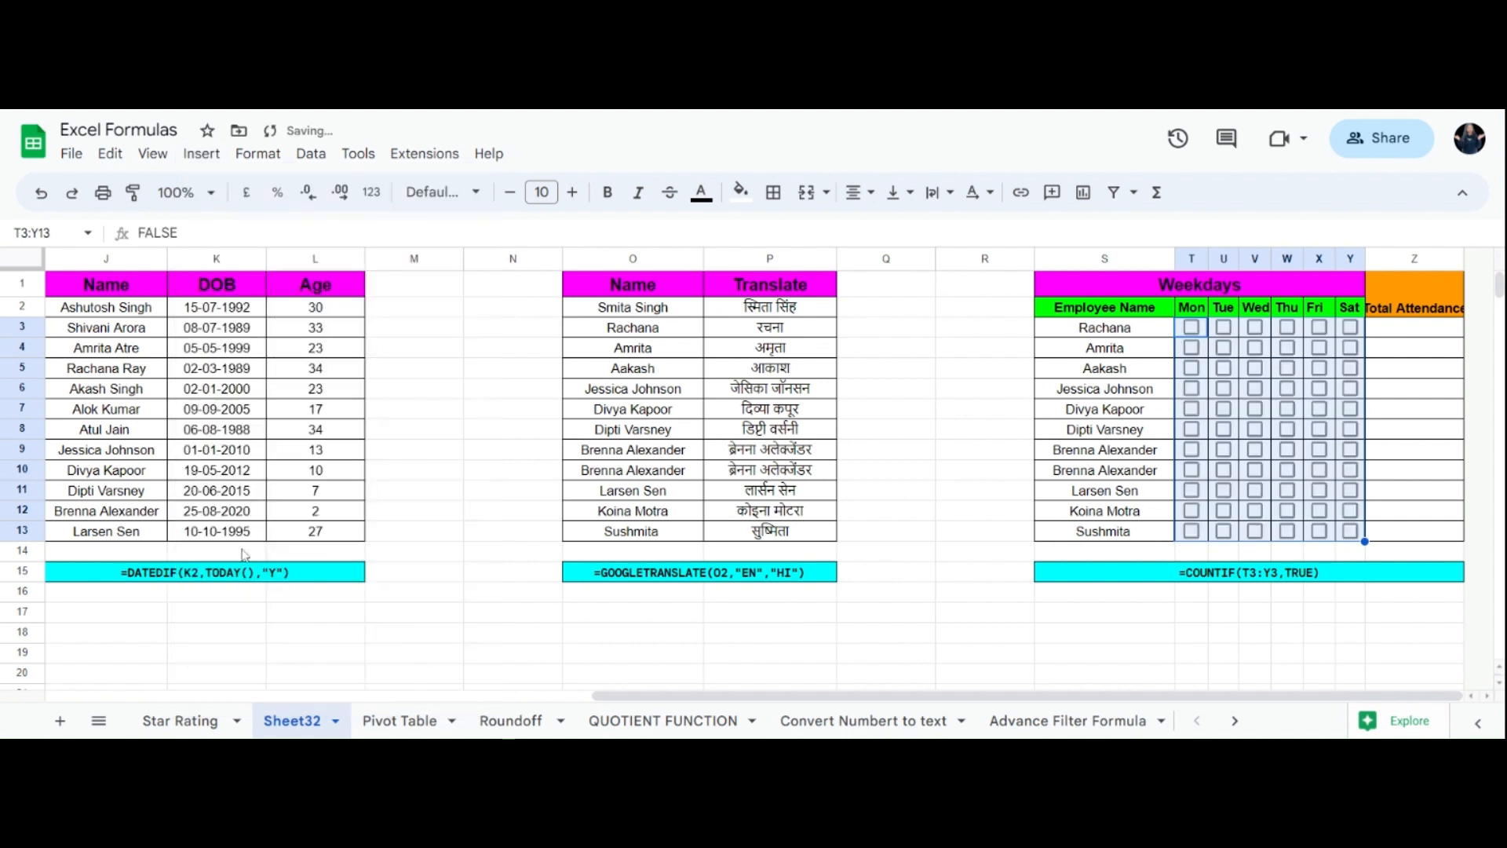
pyautogui.click(1320, 388)
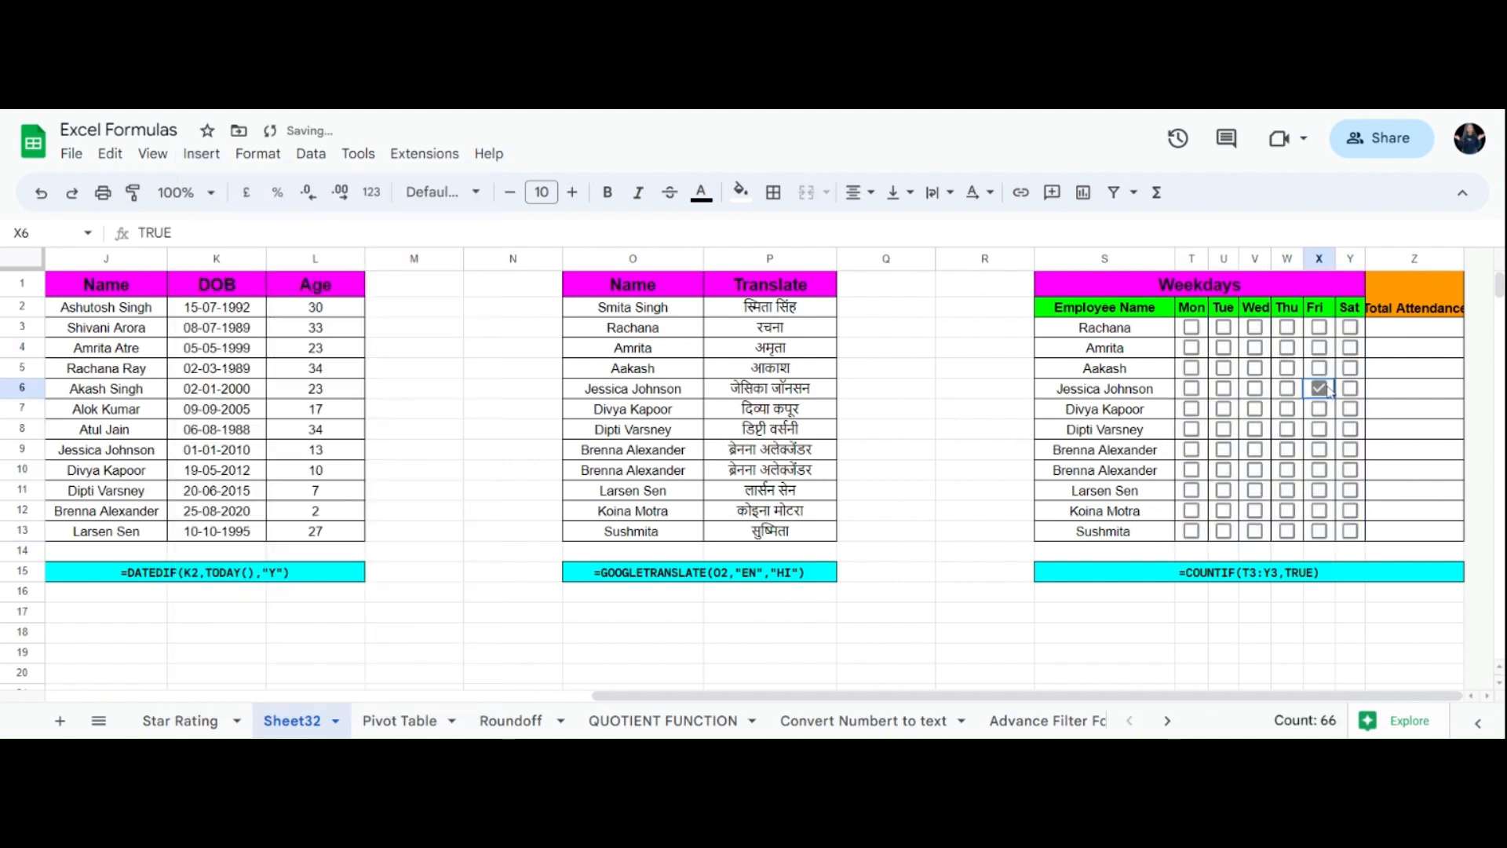
pyautogui.click(1409, 328)
pyautogui.click(1323, 390)
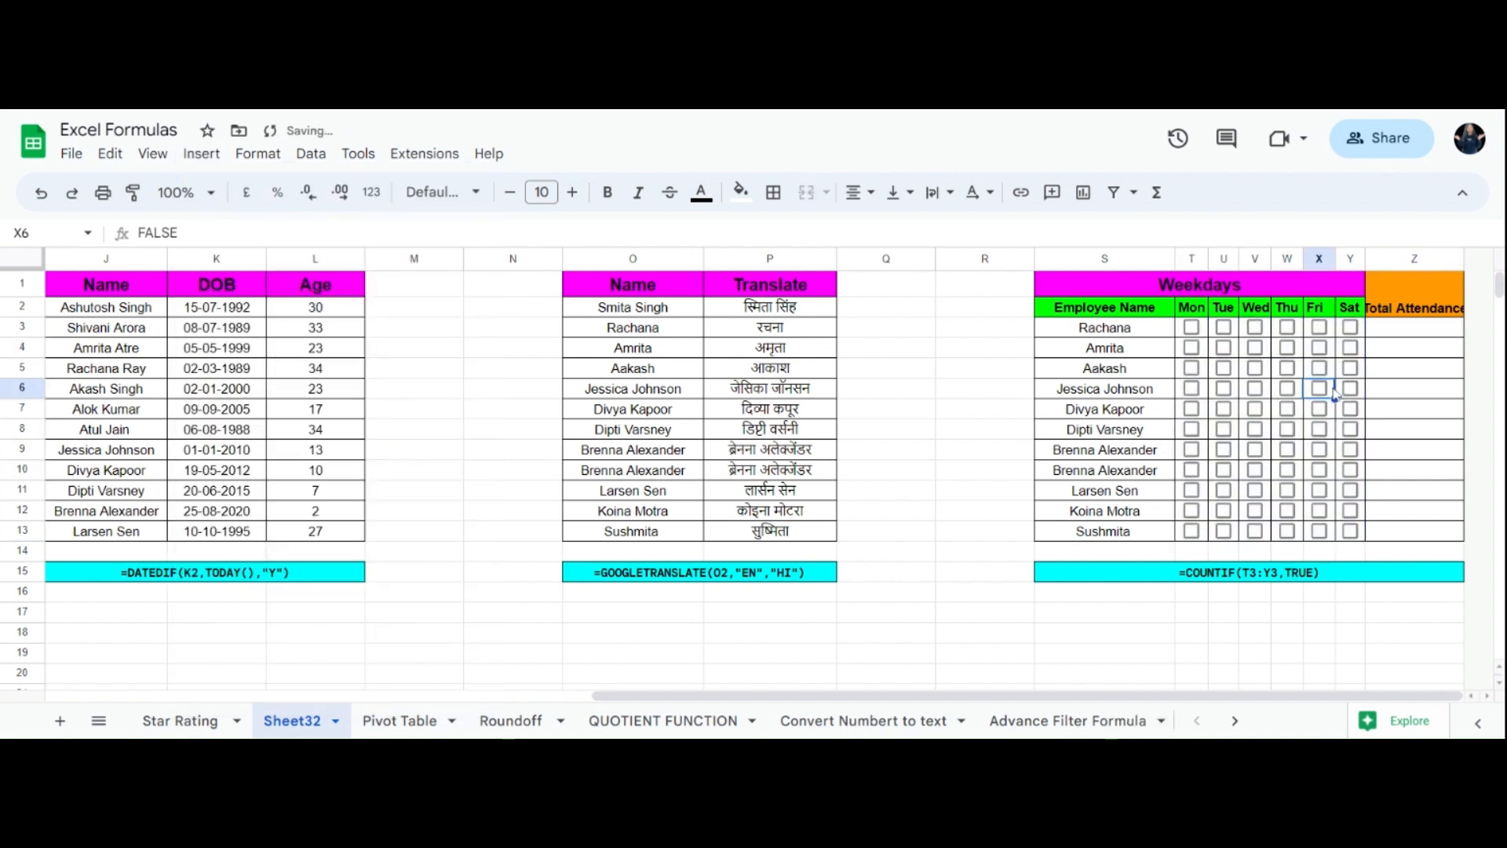
# Enter a COUNTIF formula in Z3 that counts the TRUE values in T3:Y3
pyautogui.click(1424, 337)
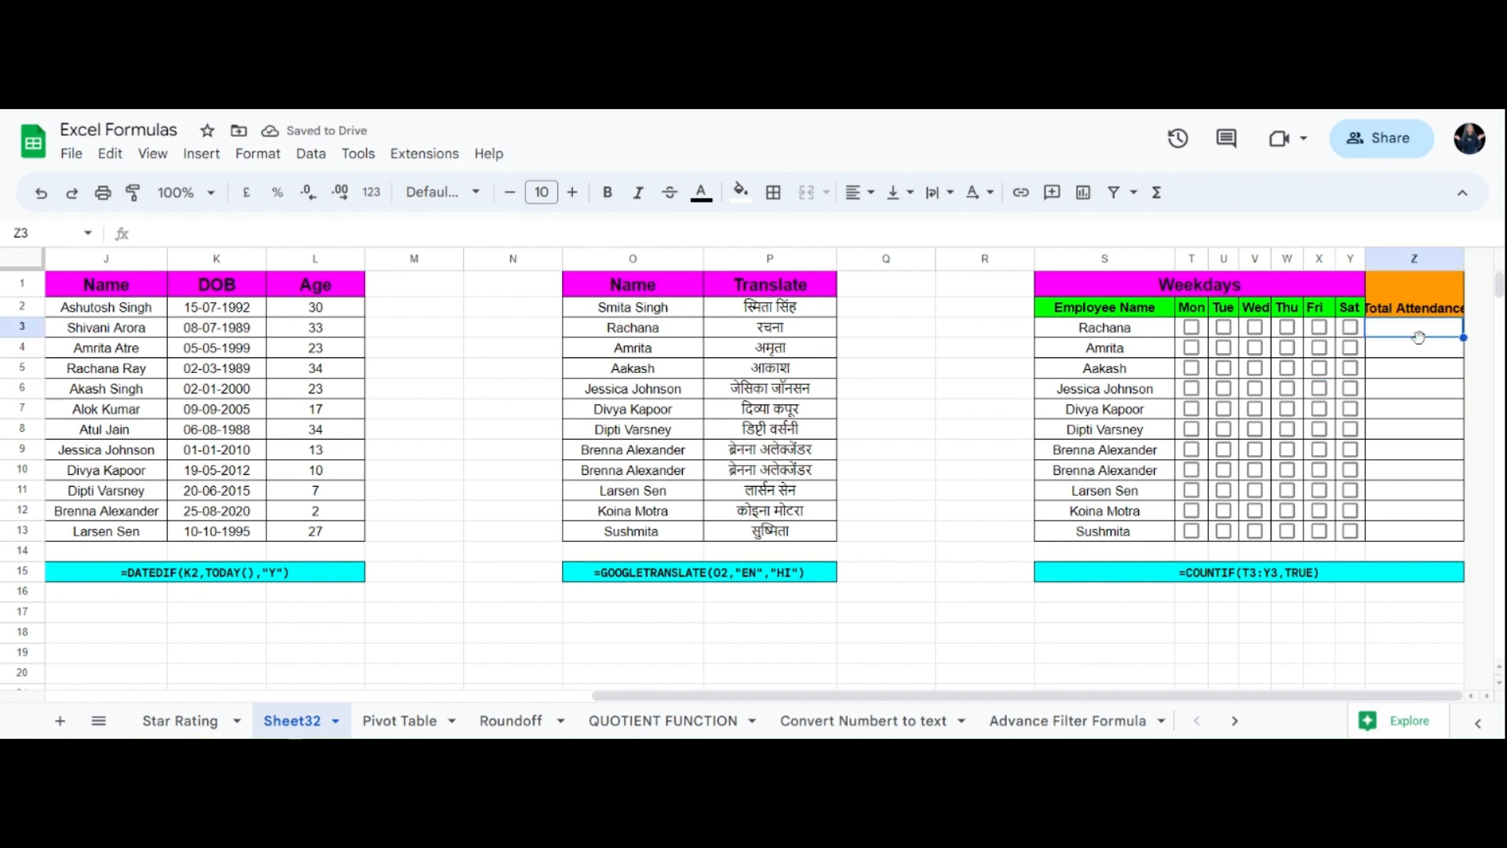
pyautogui.write('=')
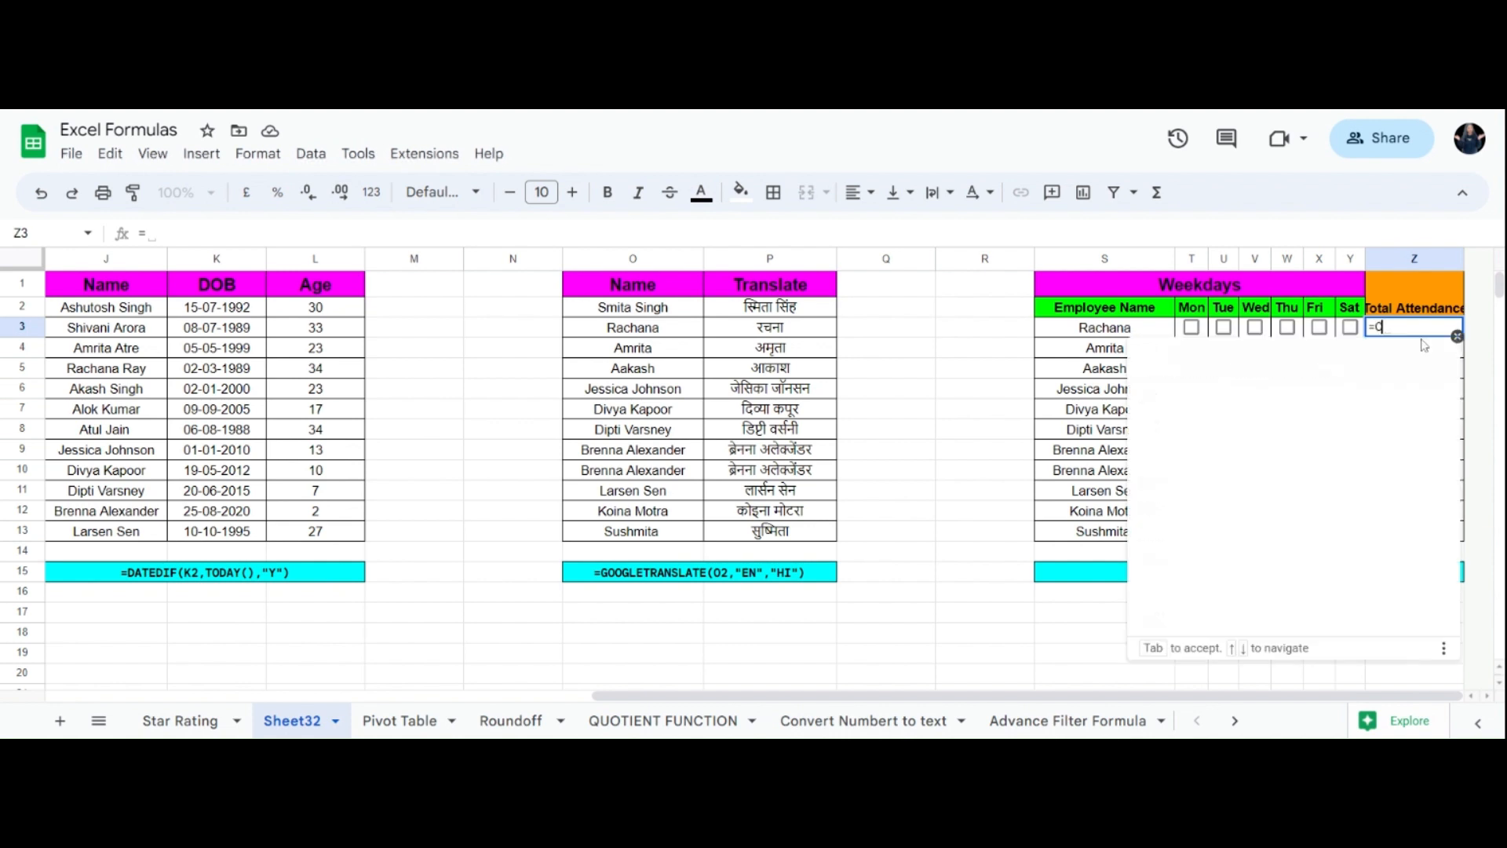
pyautogui.write('COUNTI')
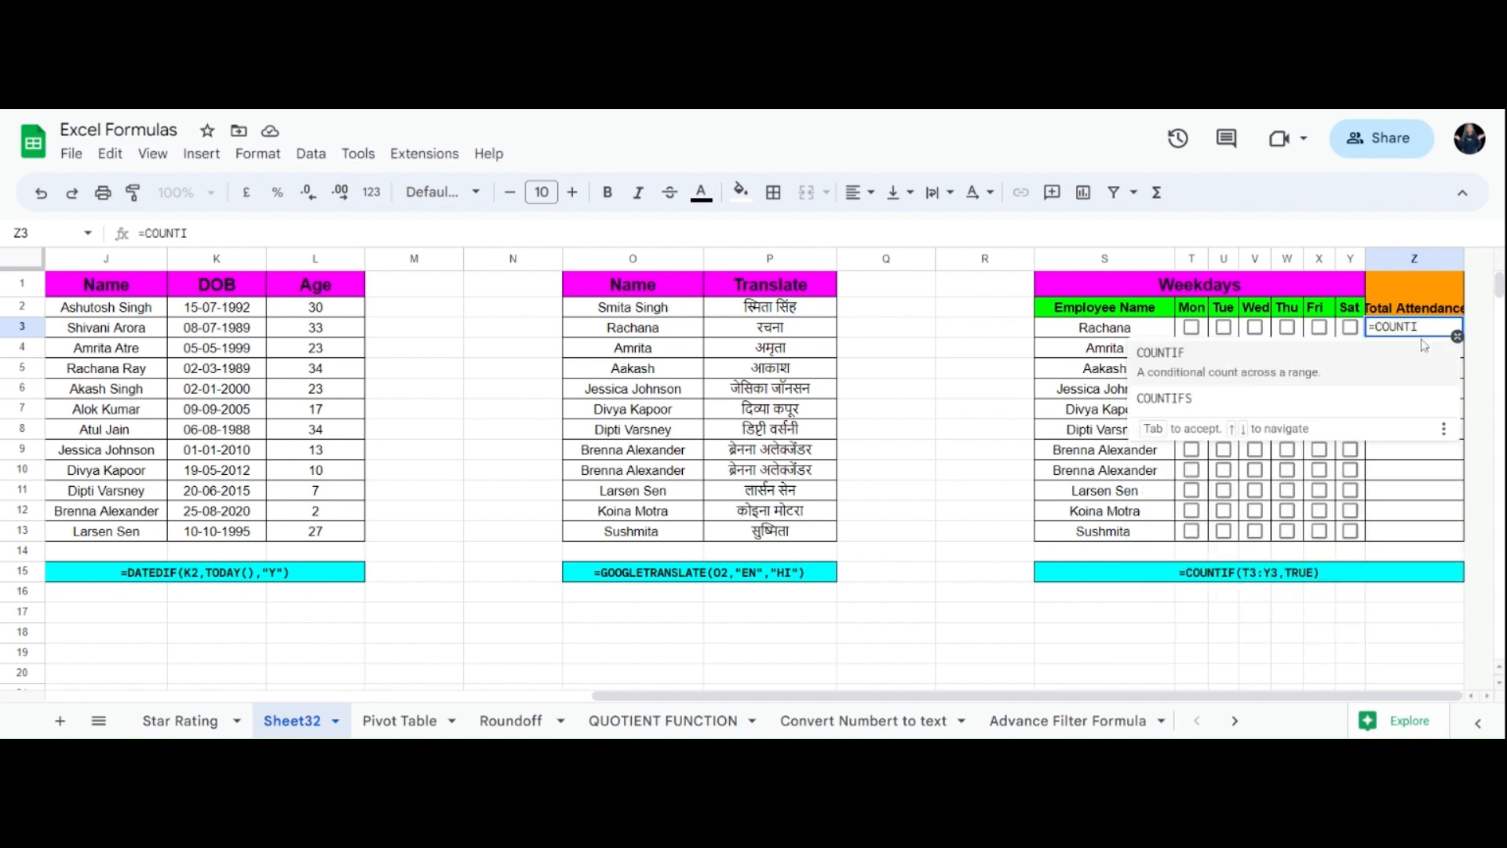
pyautogui.write('F(')
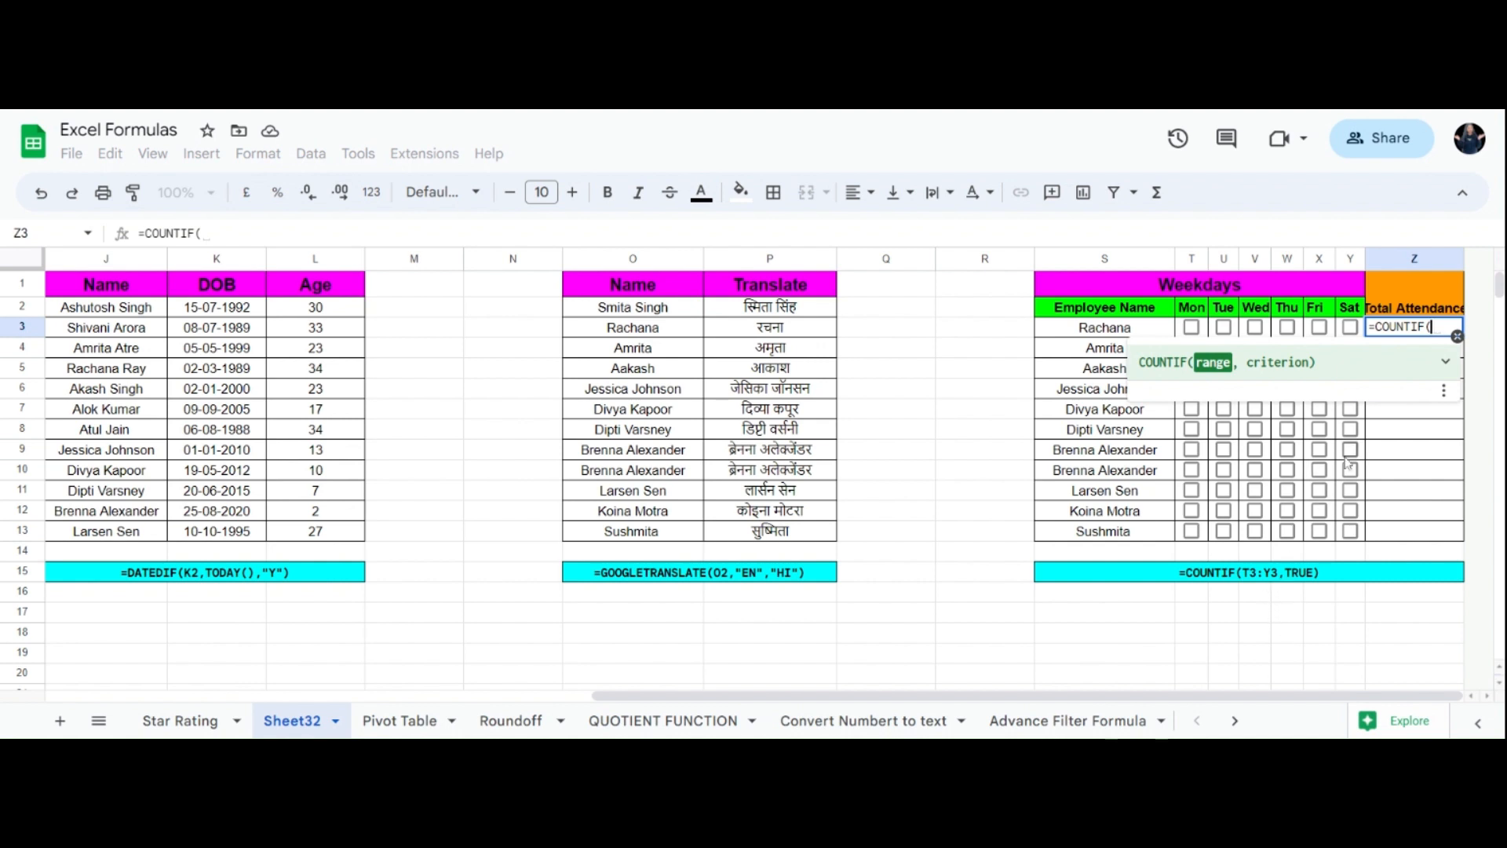
pyautogui.moveTo(1192, 328); pyautogui.dragTo(1353, 329)
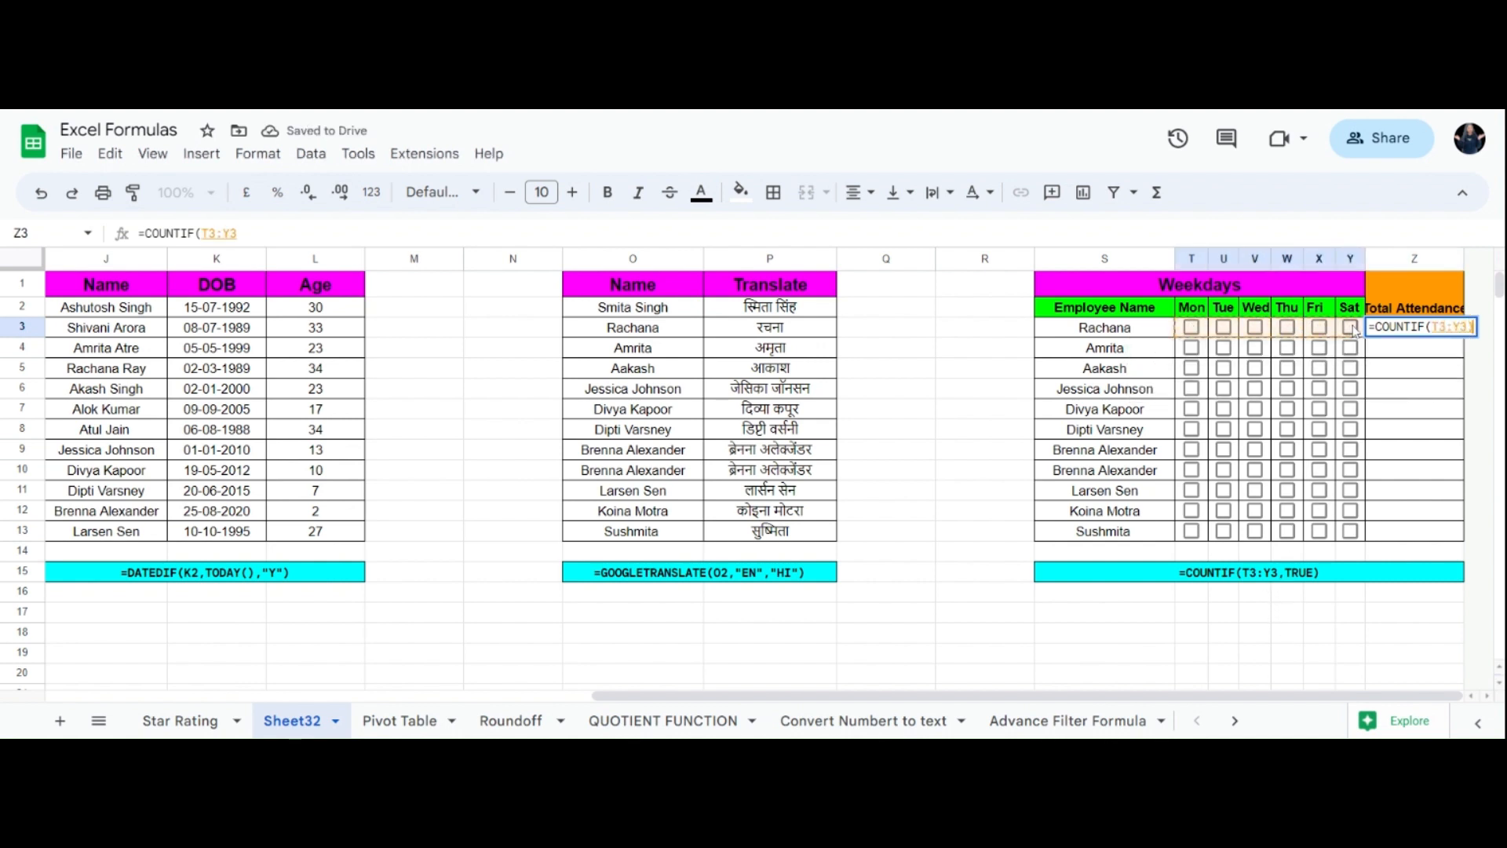
pyautogui.write(')')
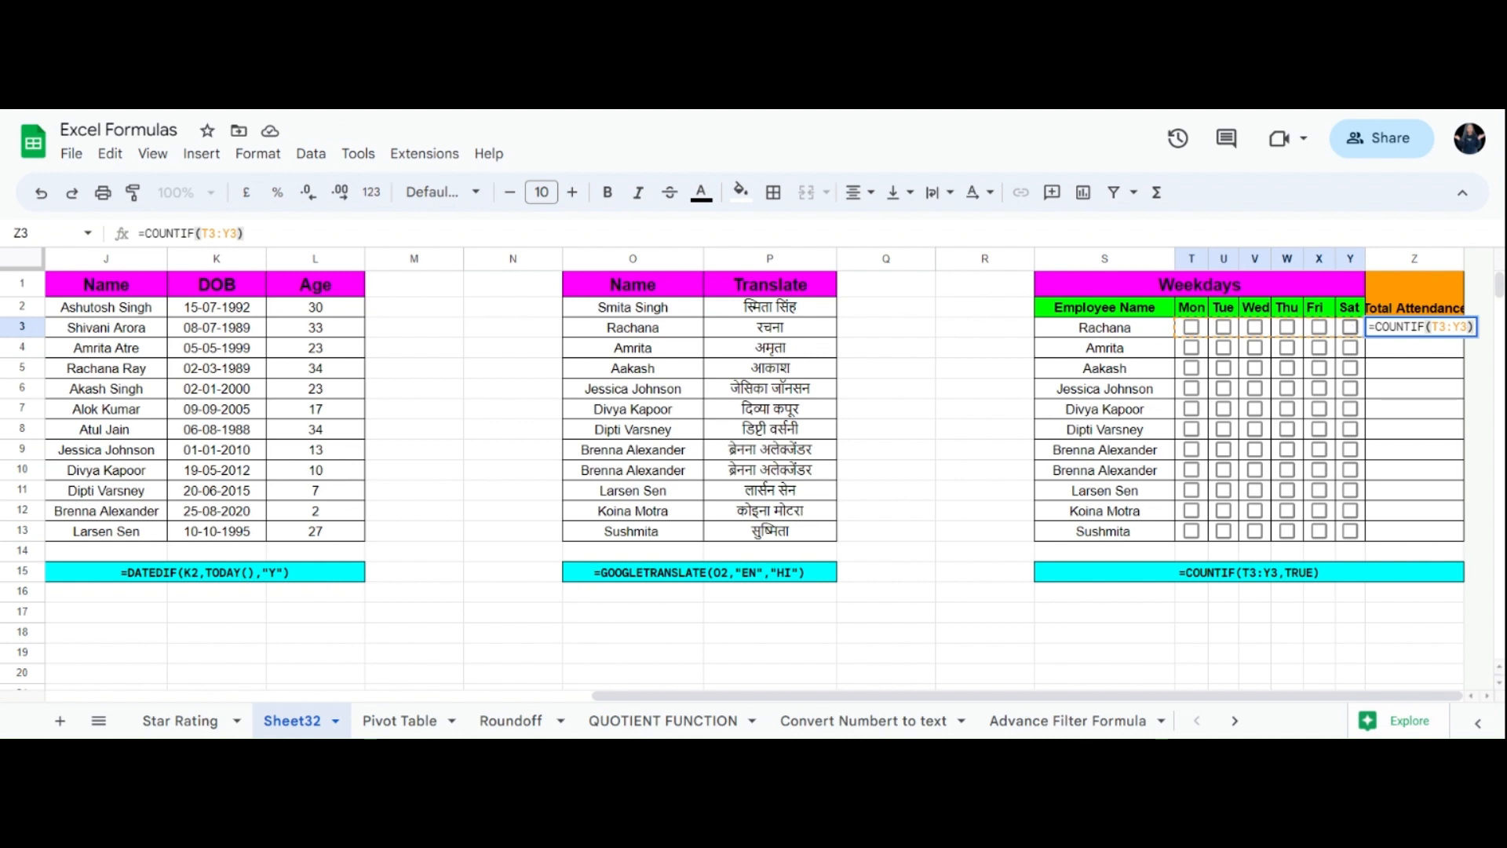
pyautogui.click(1466, 327)
pyautogui.write(',')
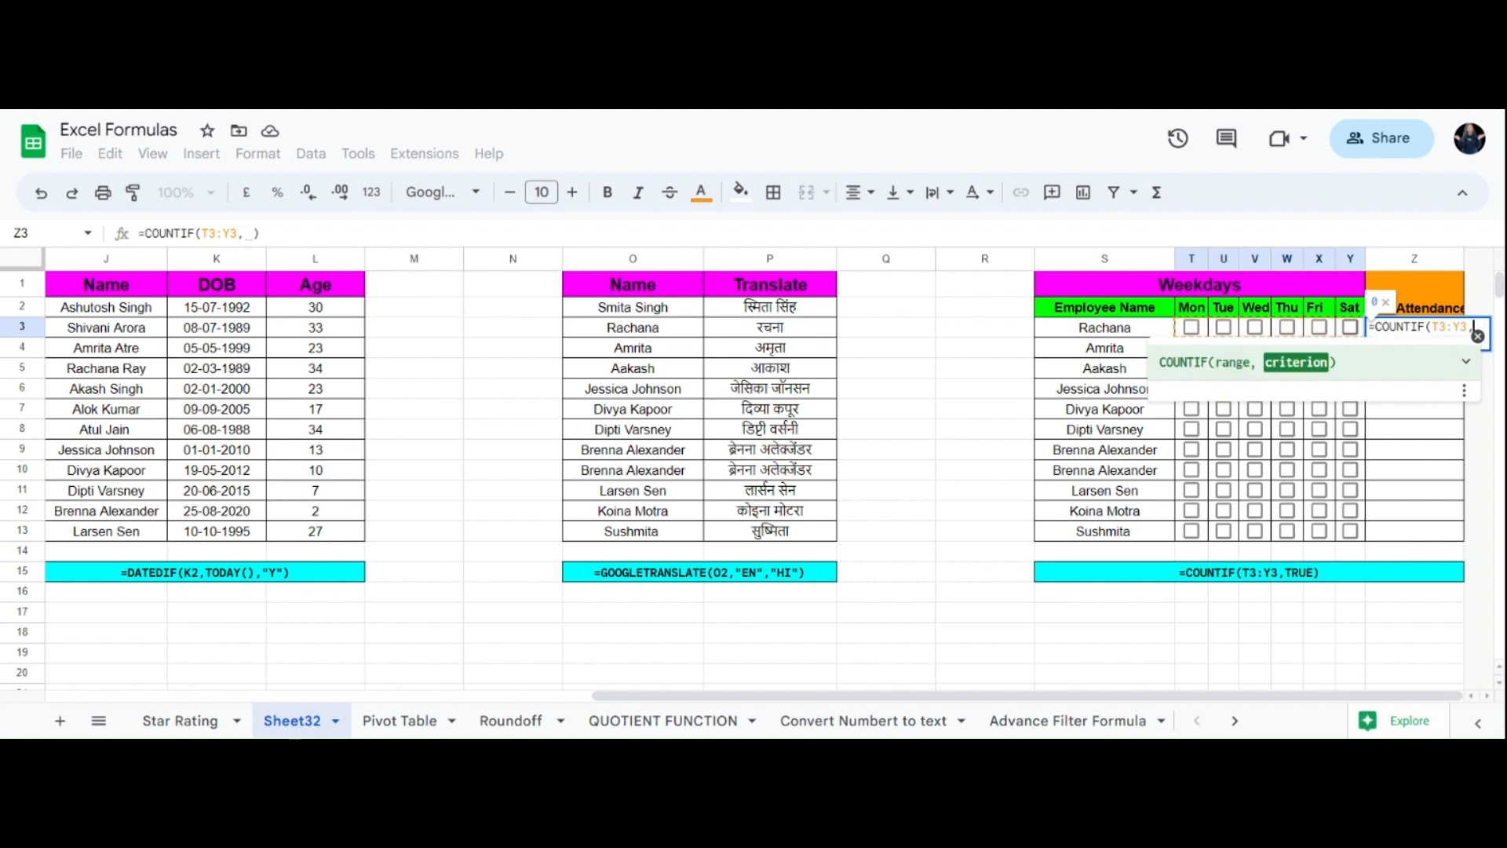
pyautogui.write('tRUE')
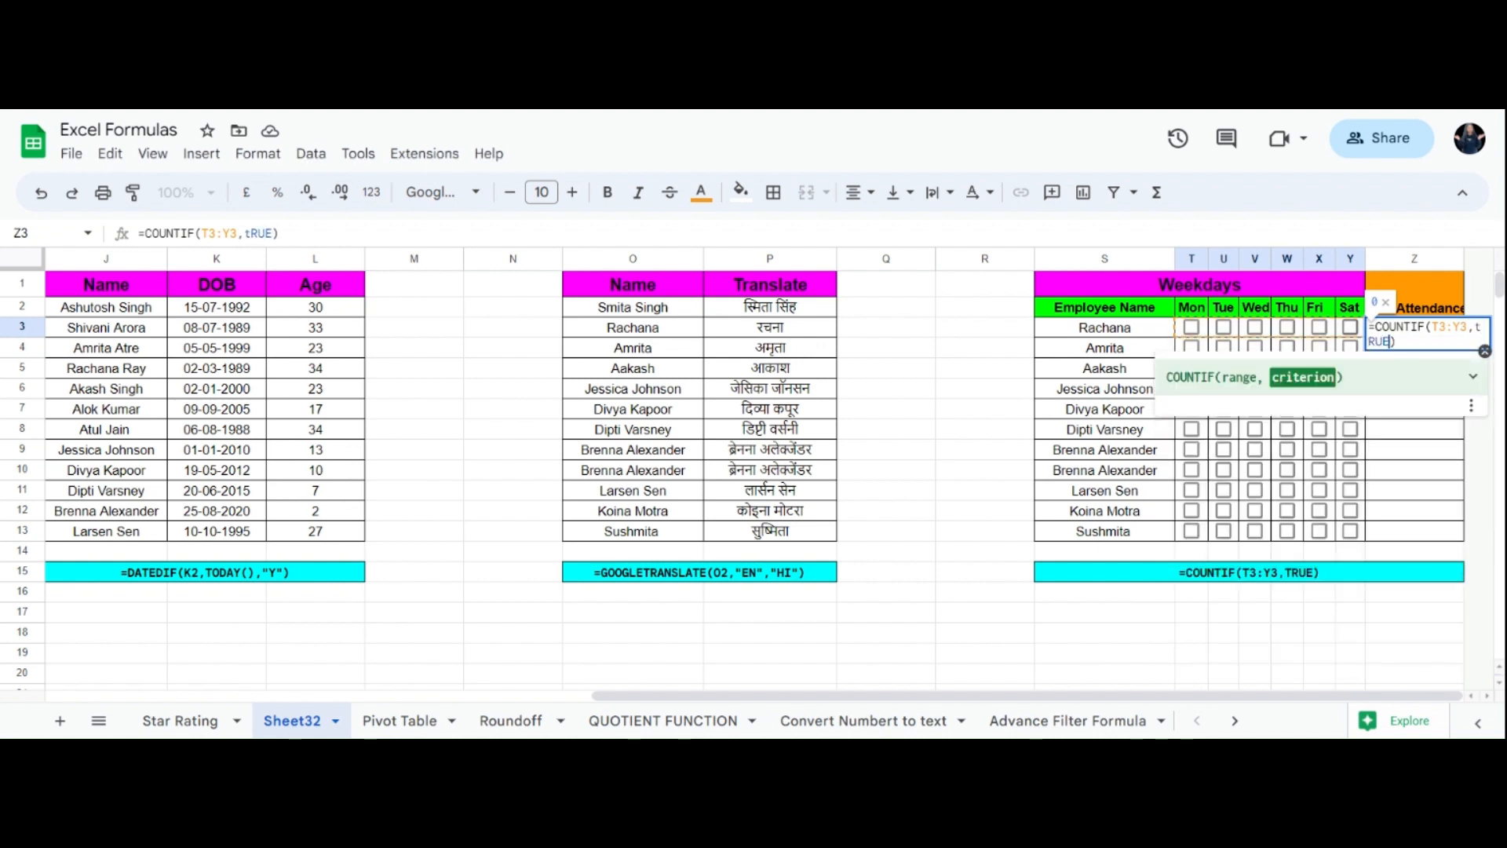
pyautogui.press('Return')
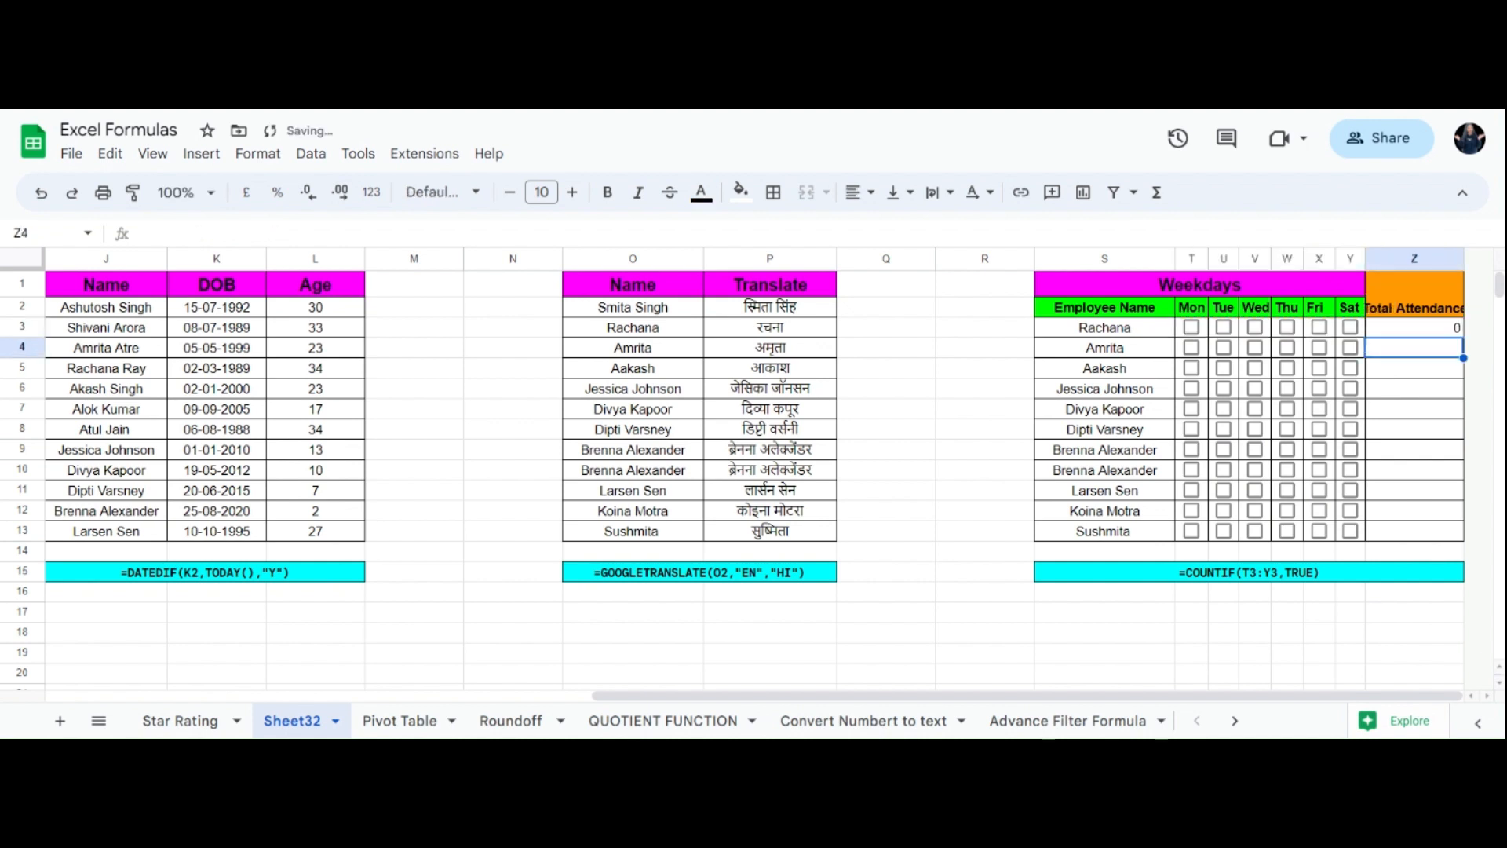
pyautogui.click(1418, 394)
pyautogui.click(1419, 333)
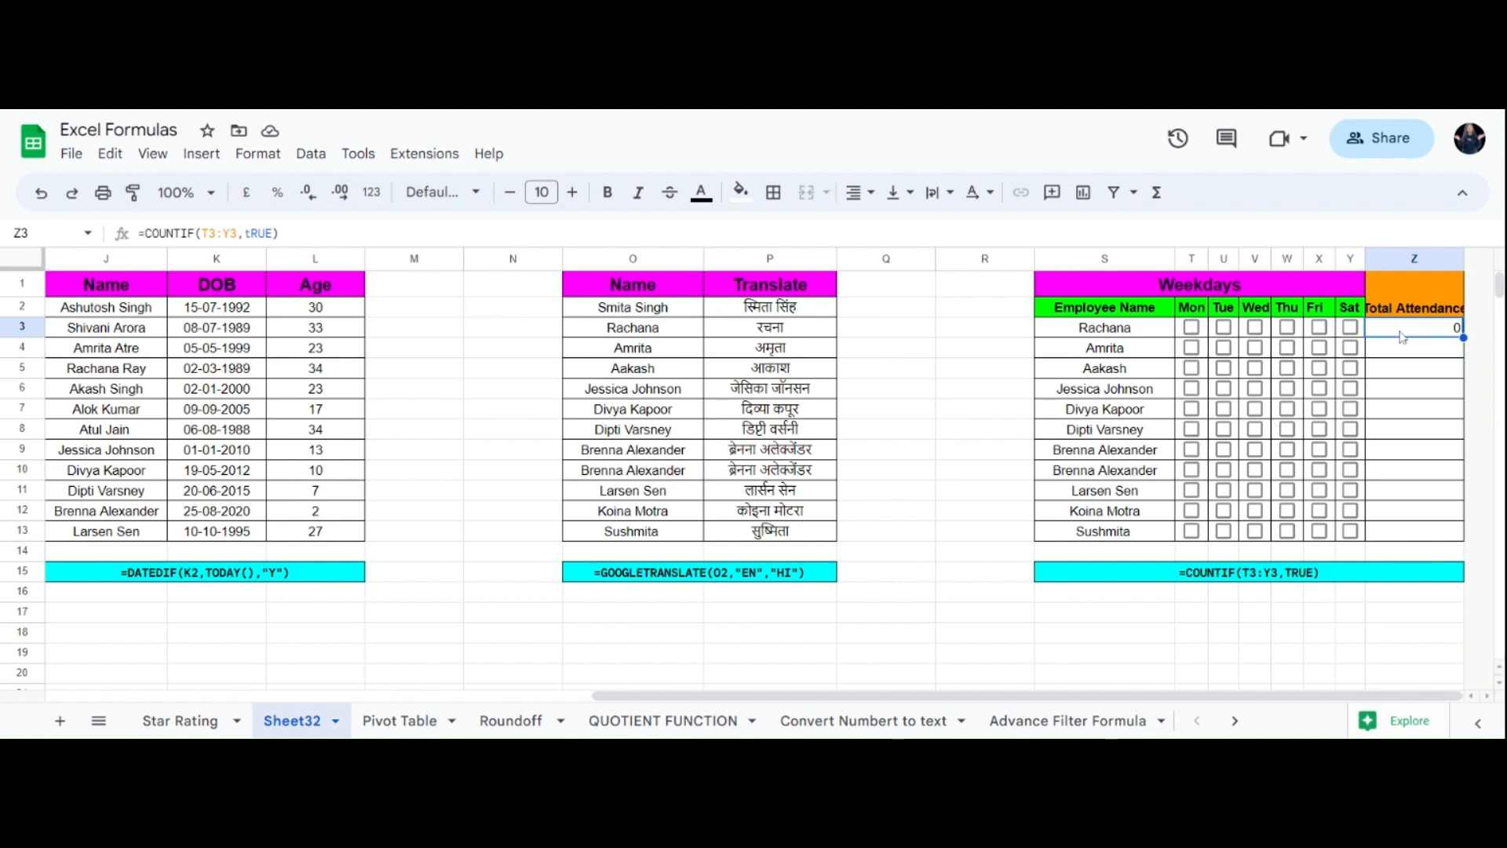
# Mark the first employee in row 3 present on Mon, Tue, Wed, Fri and Sat, leaving Thu unticked
pyautogui.click(1192, 327)
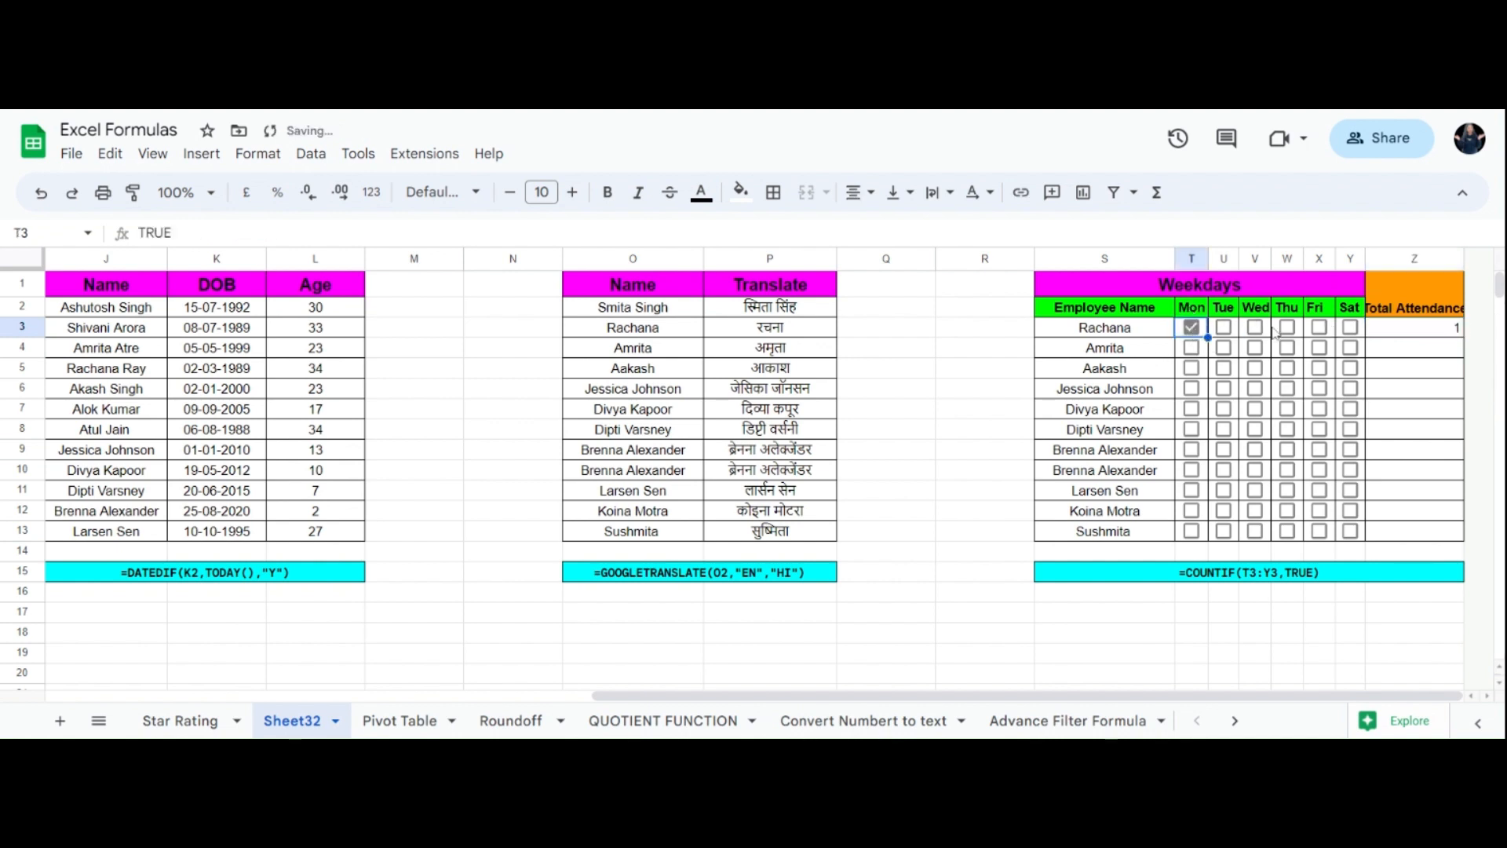
pyautogui.click(1223, 329)
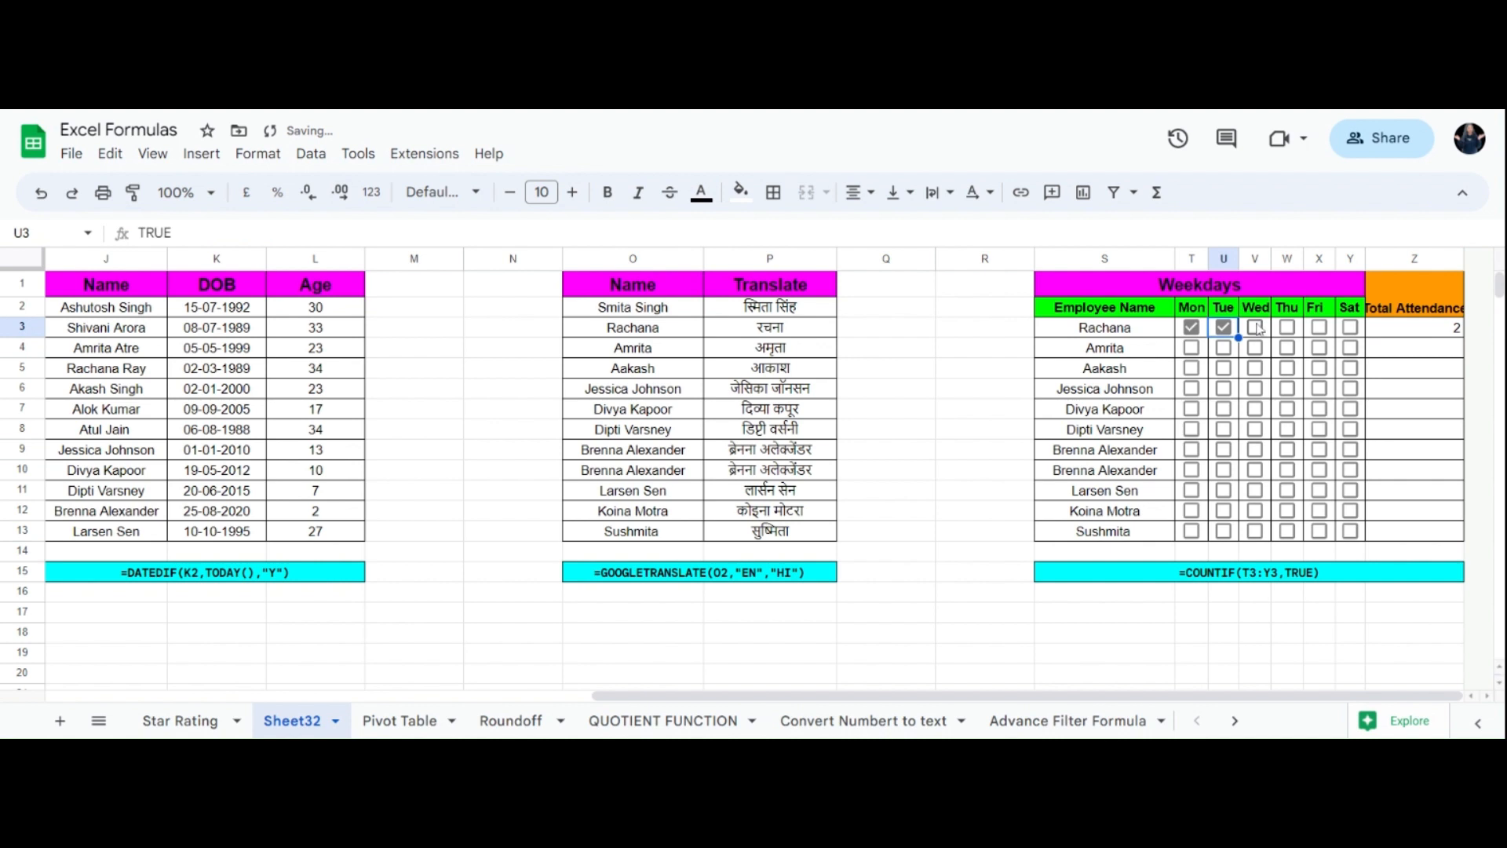
pyautogui.click(1255, 327)
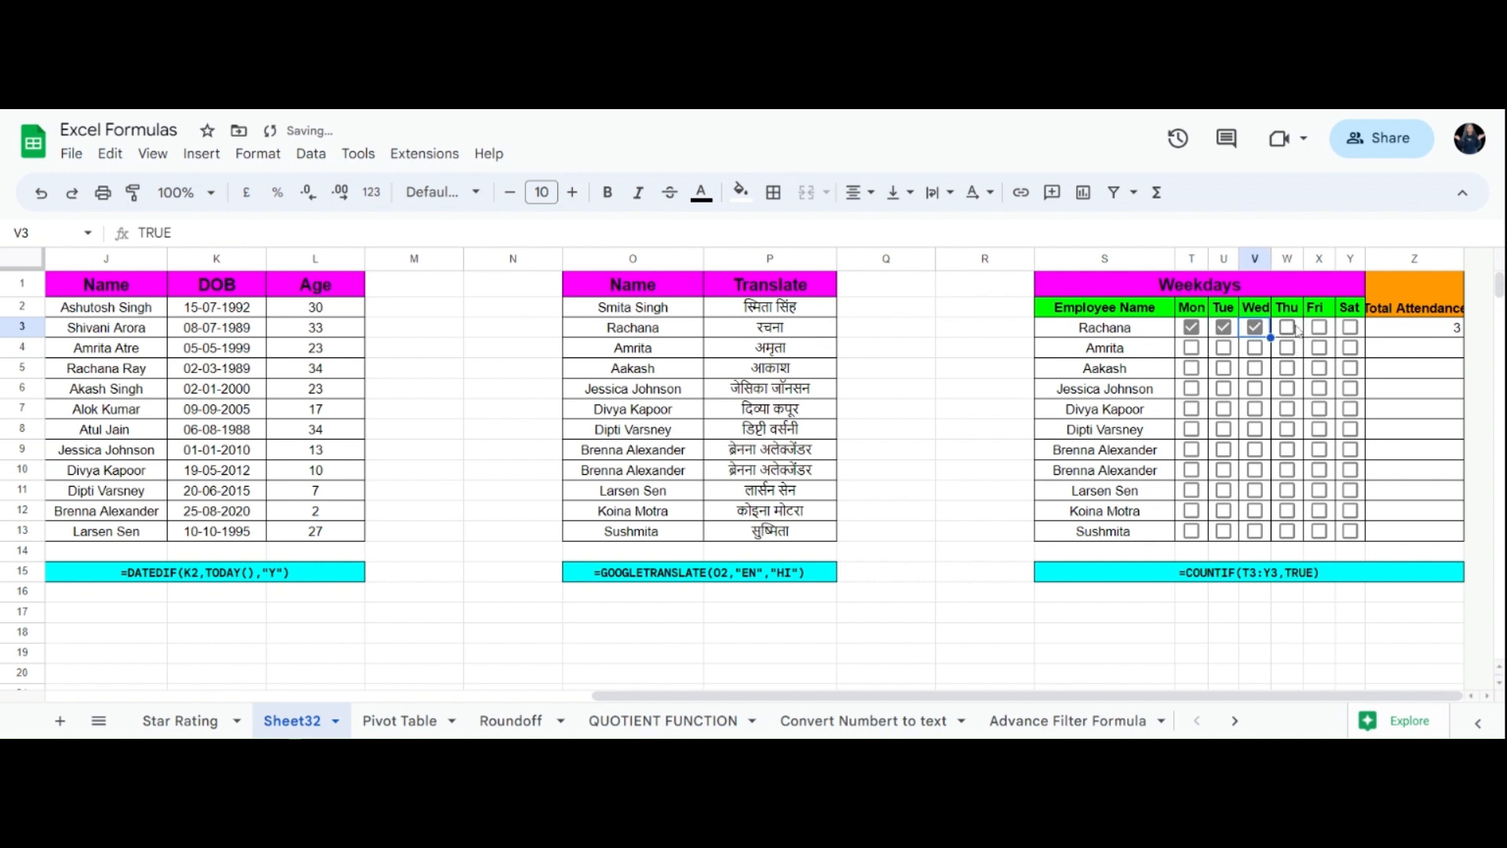
pyautogui.click(1319, 327)
pyautogui.click(1350, 327)
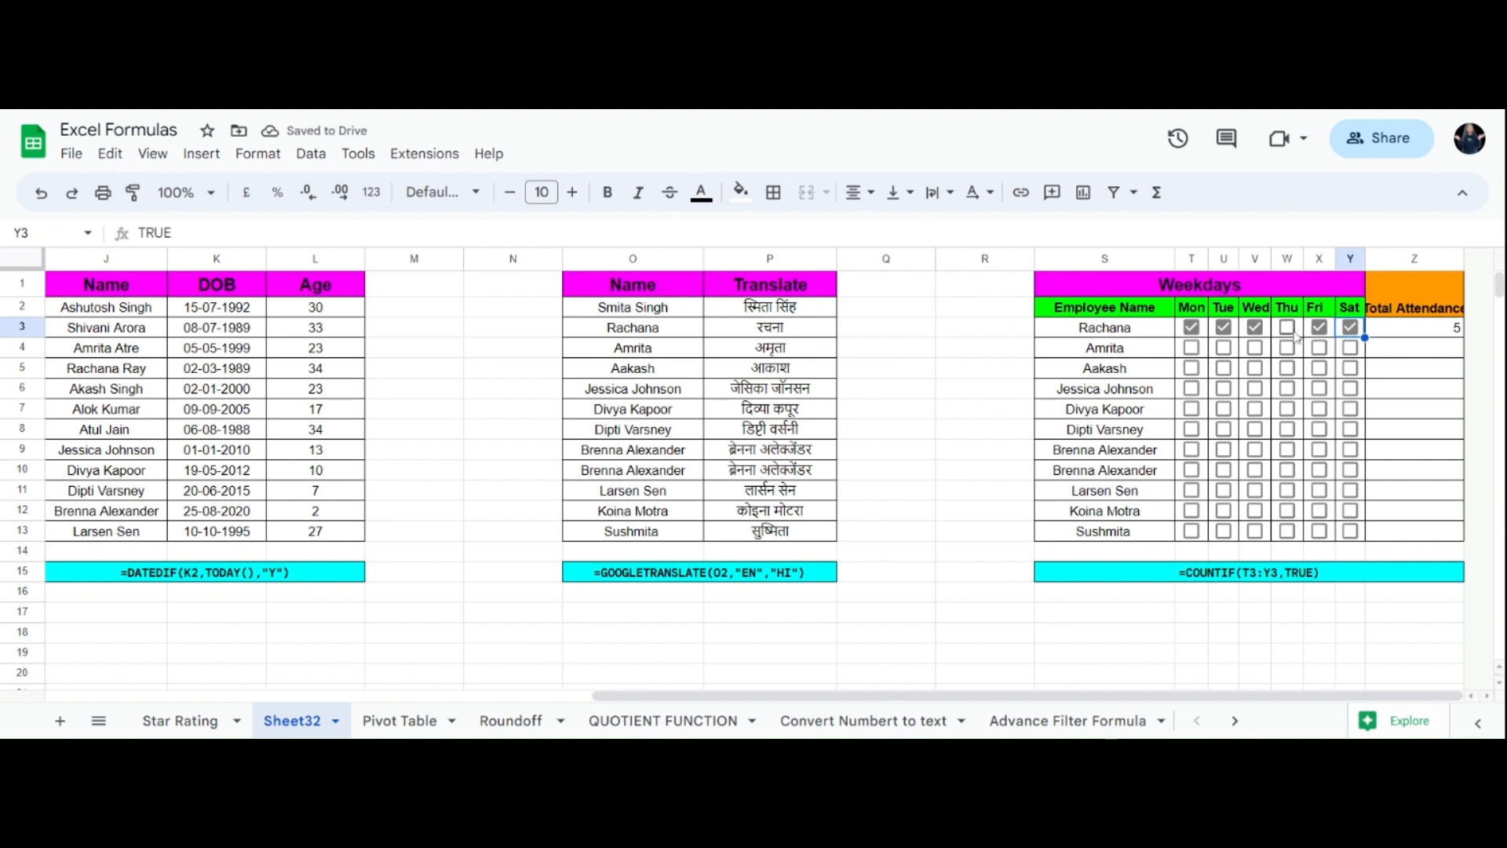
pyautogui.click(1436, 329)
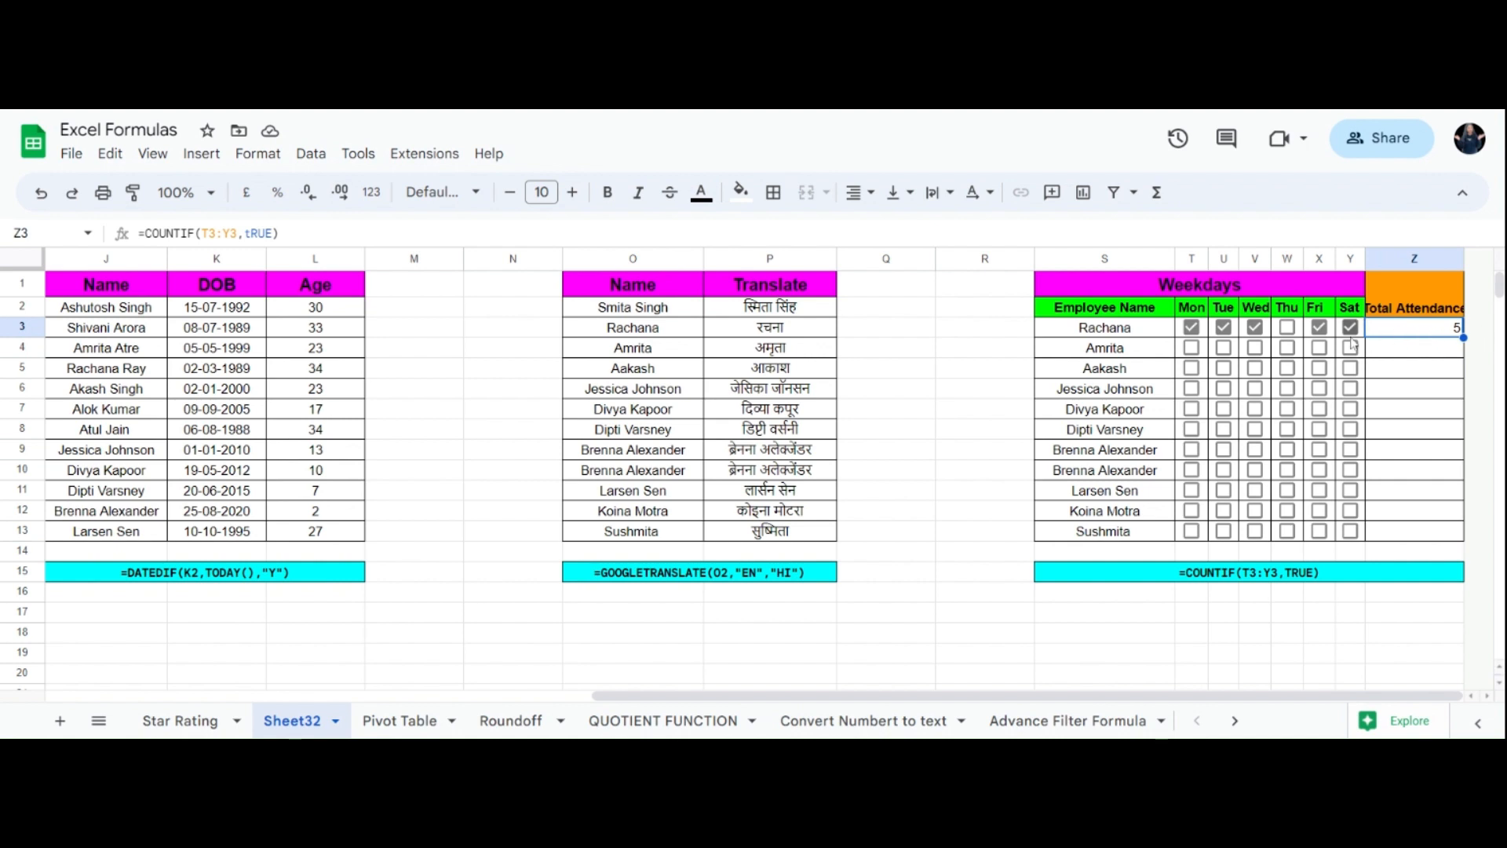
# Tick all six attendance boxes from Mon to Sat for the employee in row 4
pyautogui.click(1191, 348)
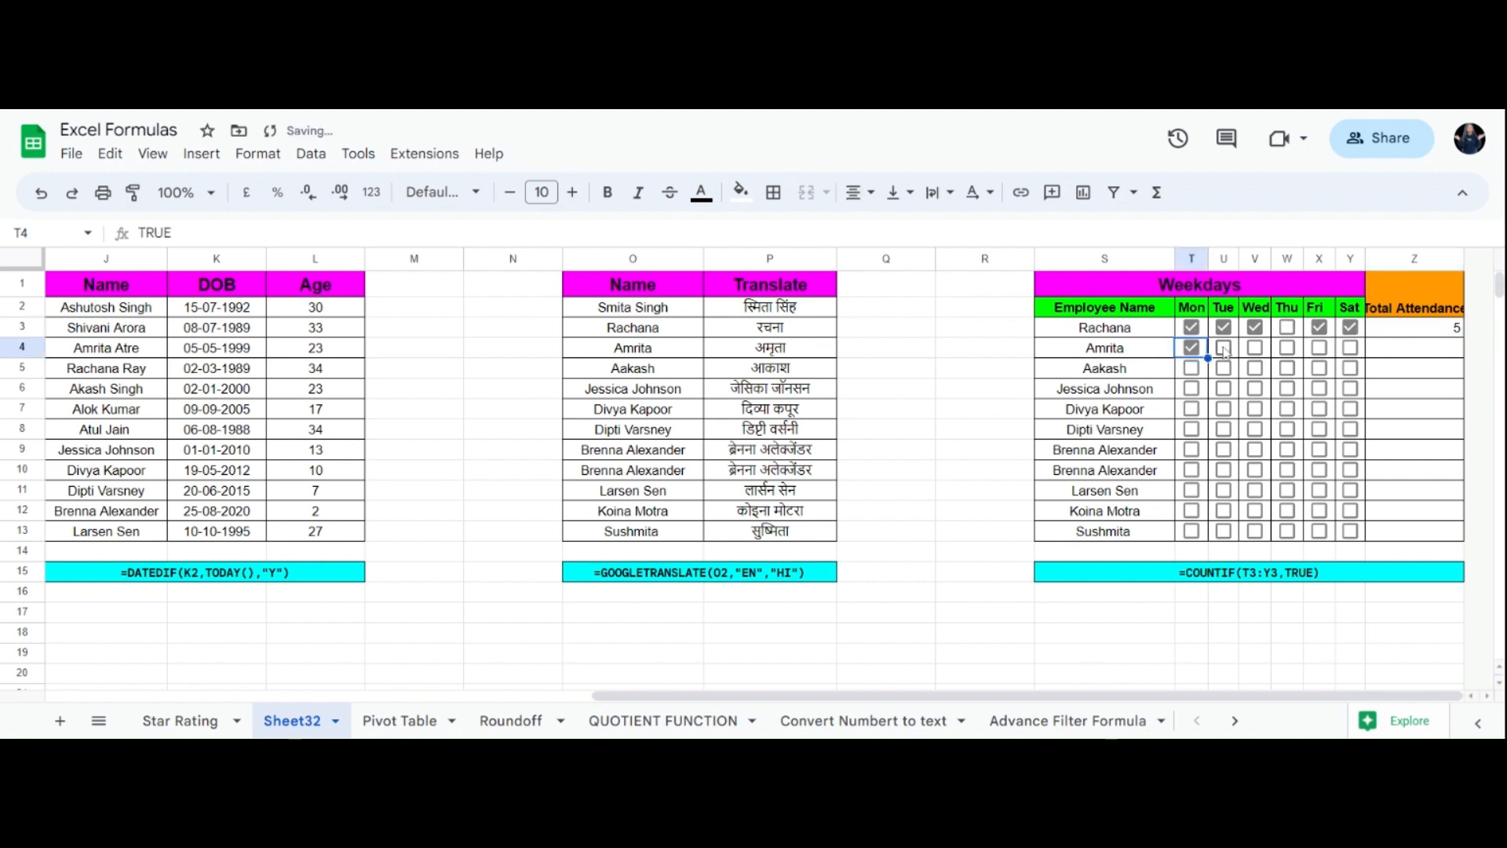
pyautogui.click(1224, 348)
pyautogui.click(1269, 353)
pyautogui.click(1255, 348)
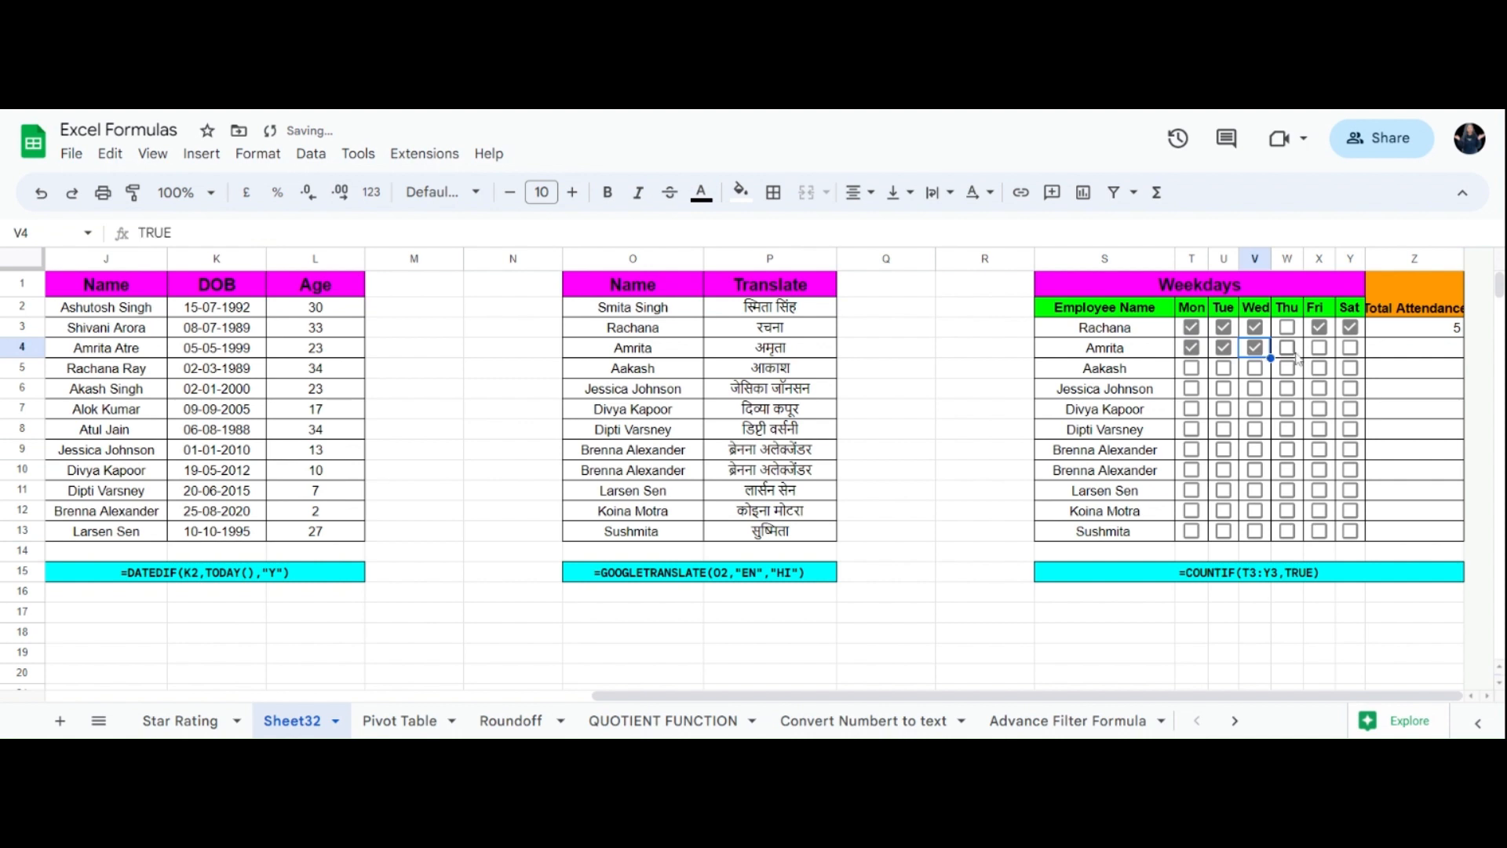
pyautogui.click(1287, 347)
pyautogui.click(1319, 348)
pyautogui.click(1350, 348)
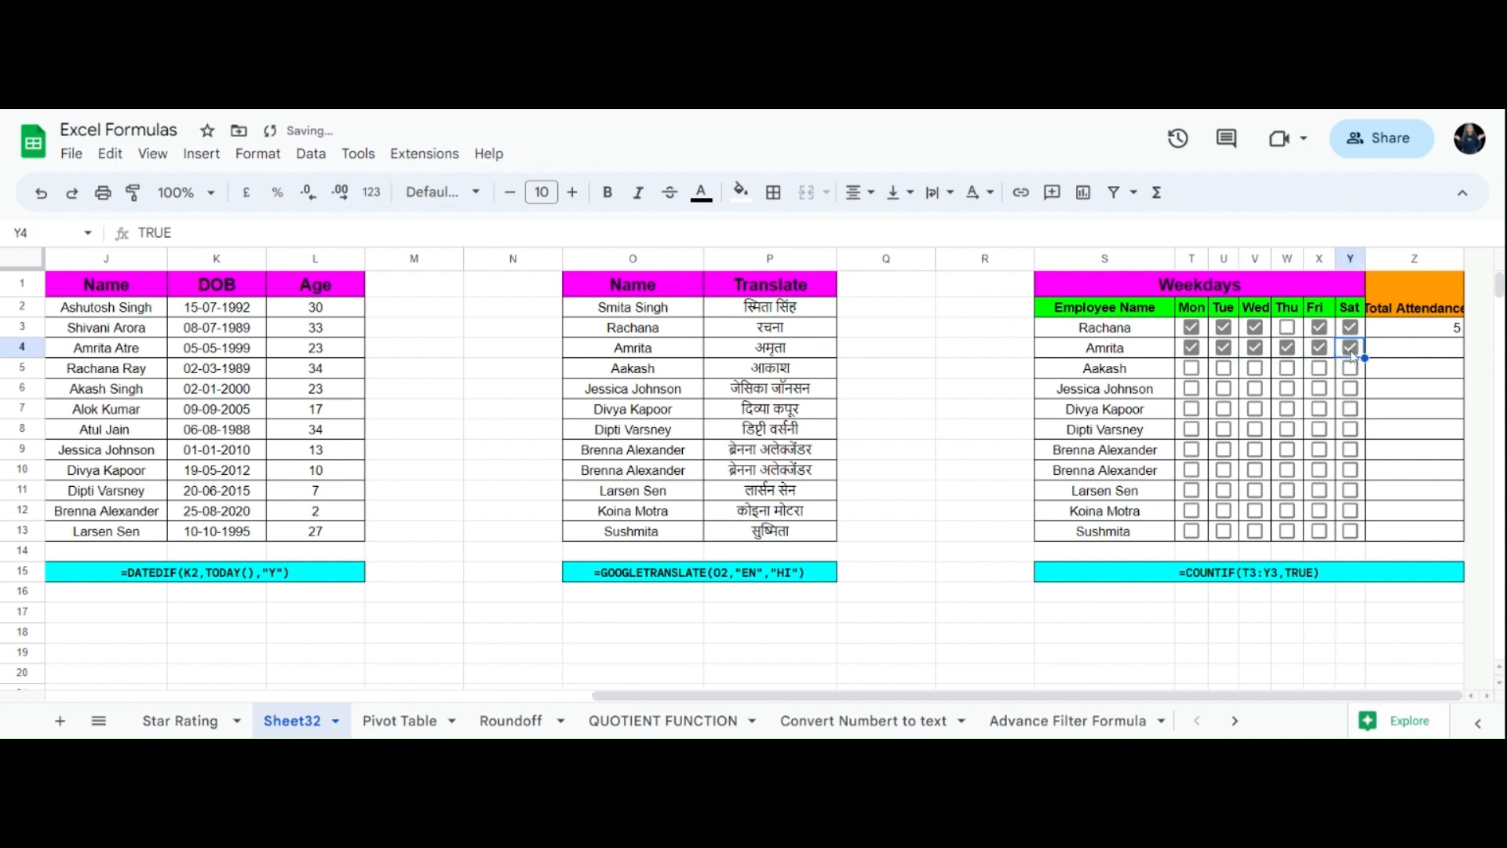
# Fill the COUNTIF formula from Z3 down to Z13 and inspect the copied formula in Z4
pyautogui.click(1430, 329)
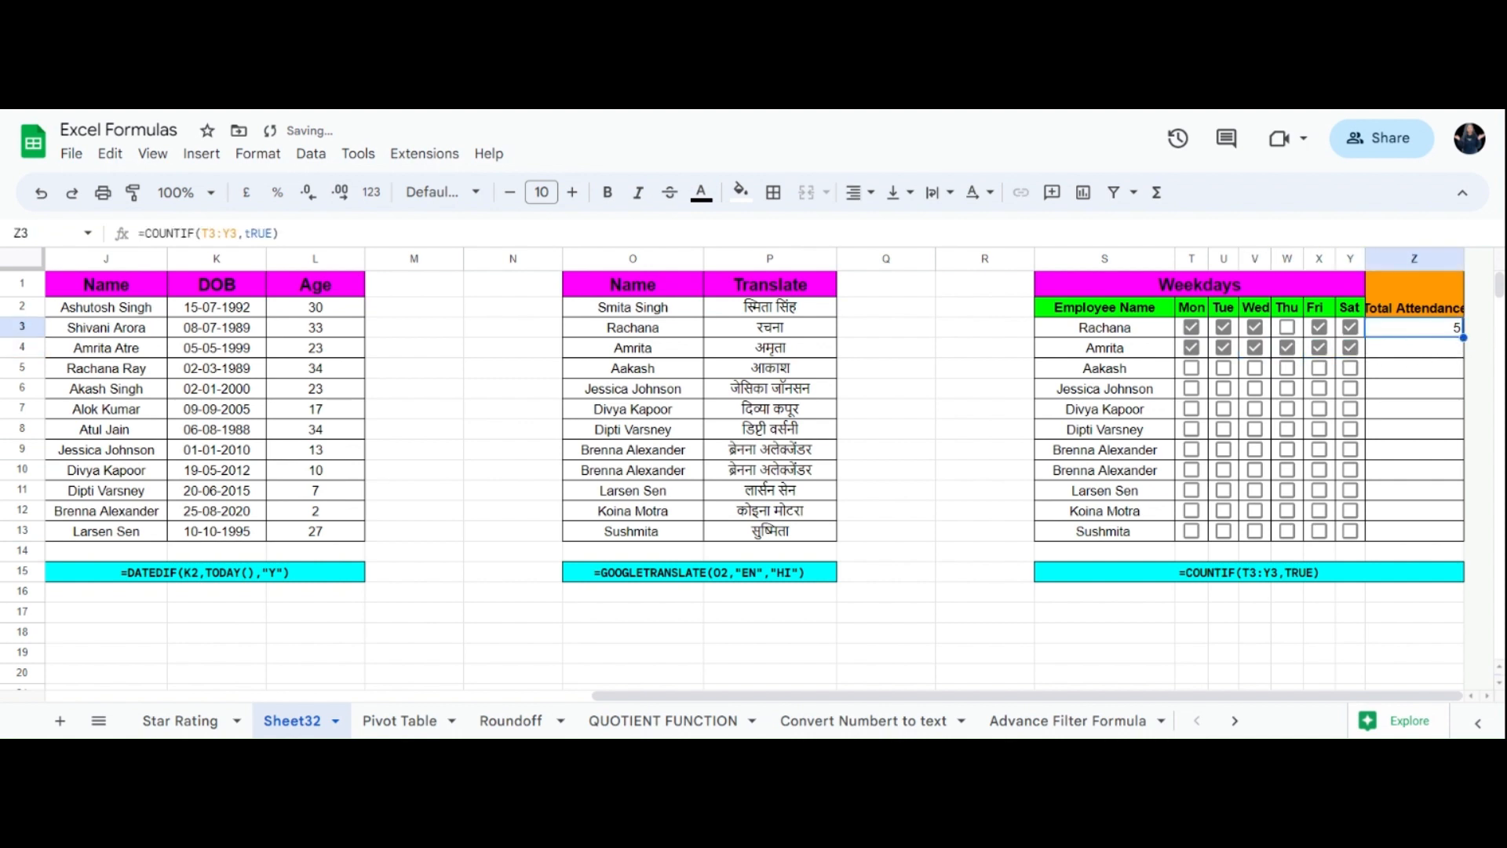
pyautogui.moveTo(1464, 338); pyautogui.dragTo(1452, 538)
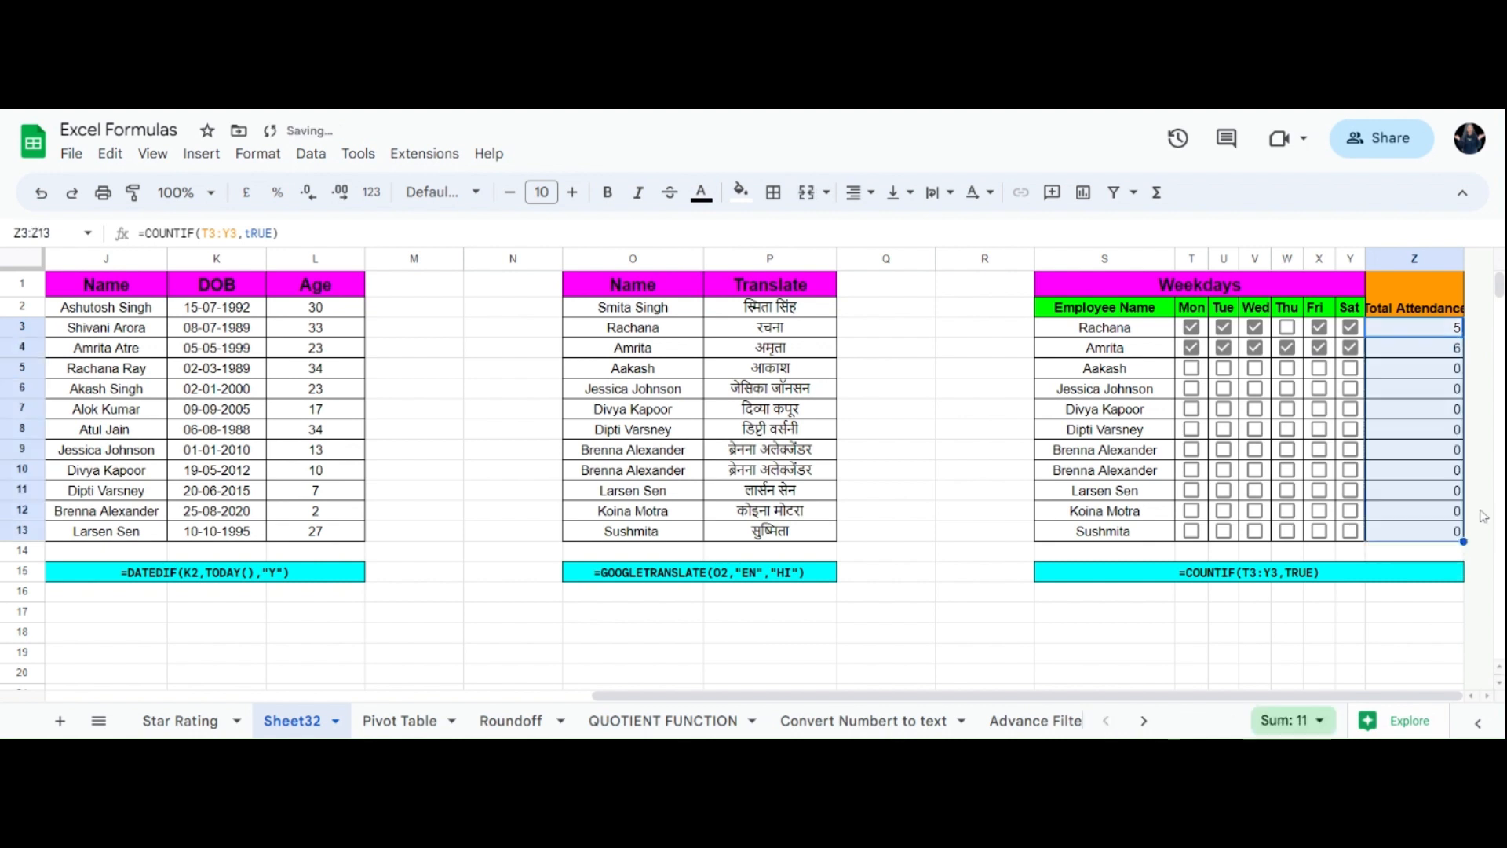
pyautogui.click(1440, 429)
pyautogui.click(1432, 352)
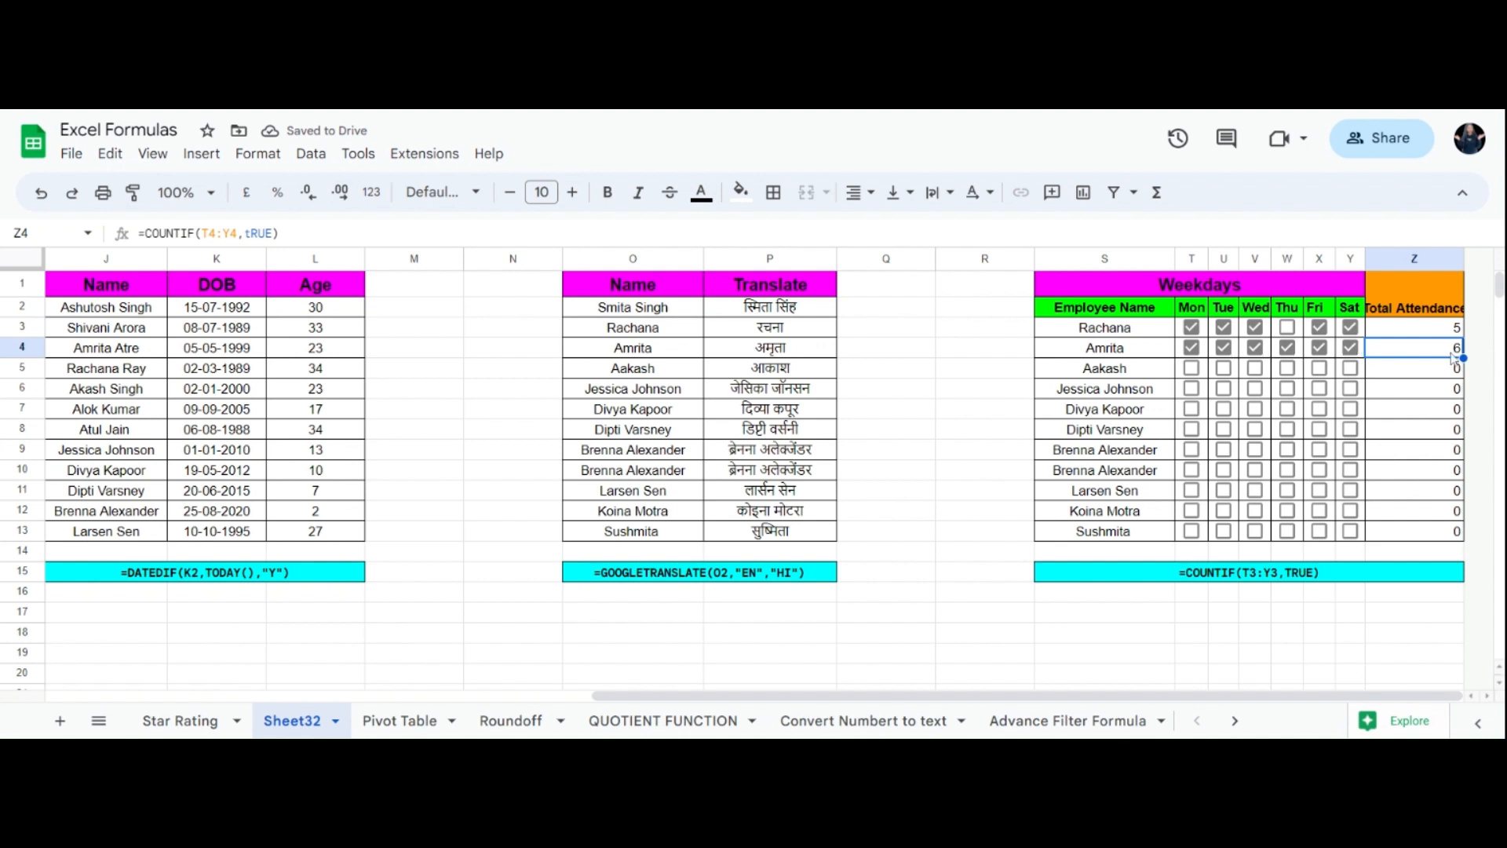
# Mark attendance on Tue and Wed in row 5, and on Tue, Wed and Fri in row 7
pyautogui.click(1223, 368)
pyautogui.click(1255, 370)
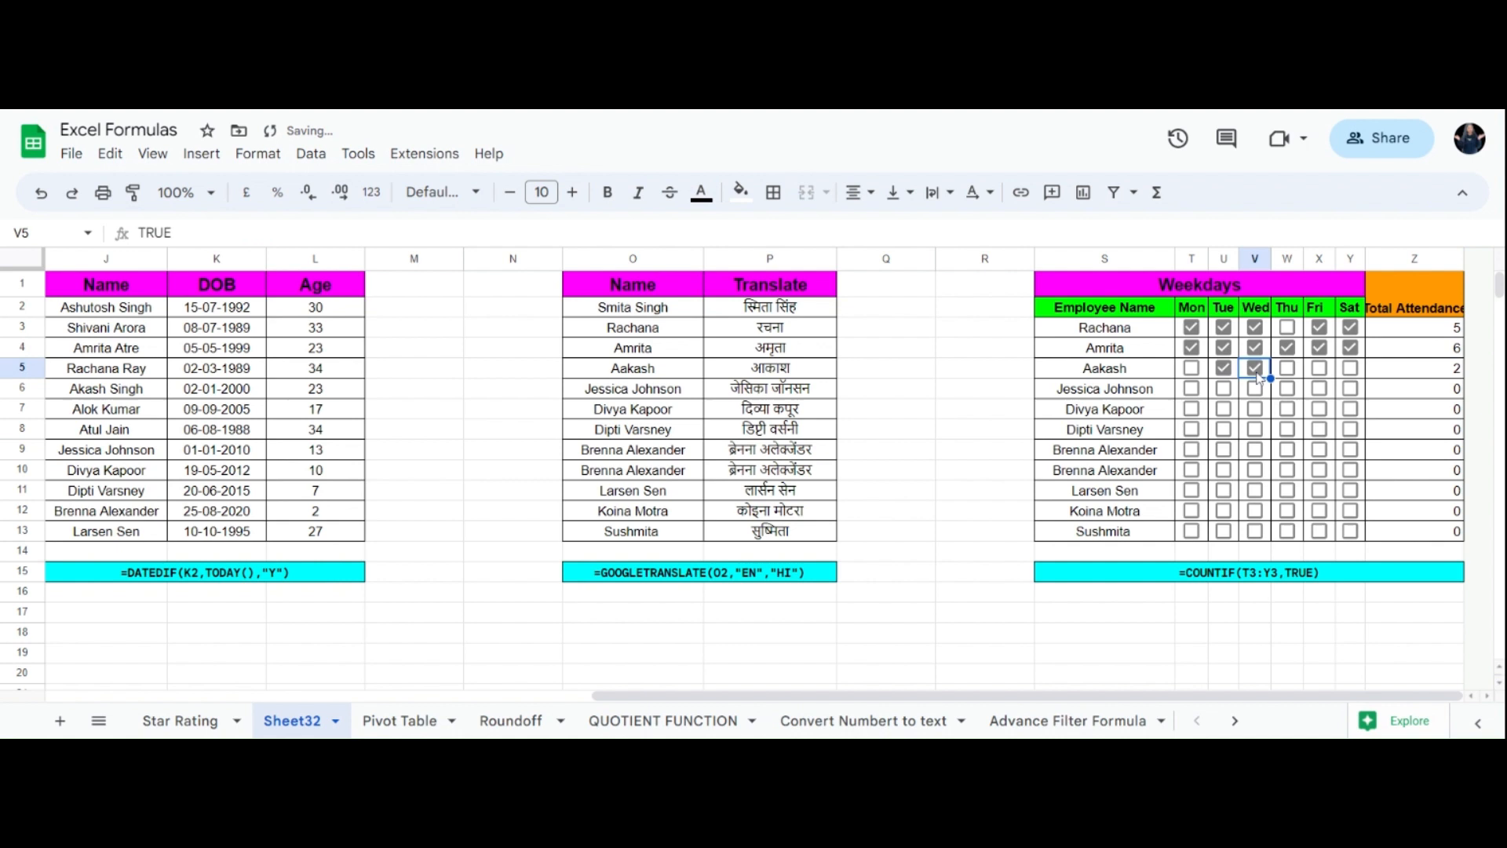
pyautogui.click(1287, 409)
pyautogui.click(1350, 410)
pyautogui.click(1287, 409)
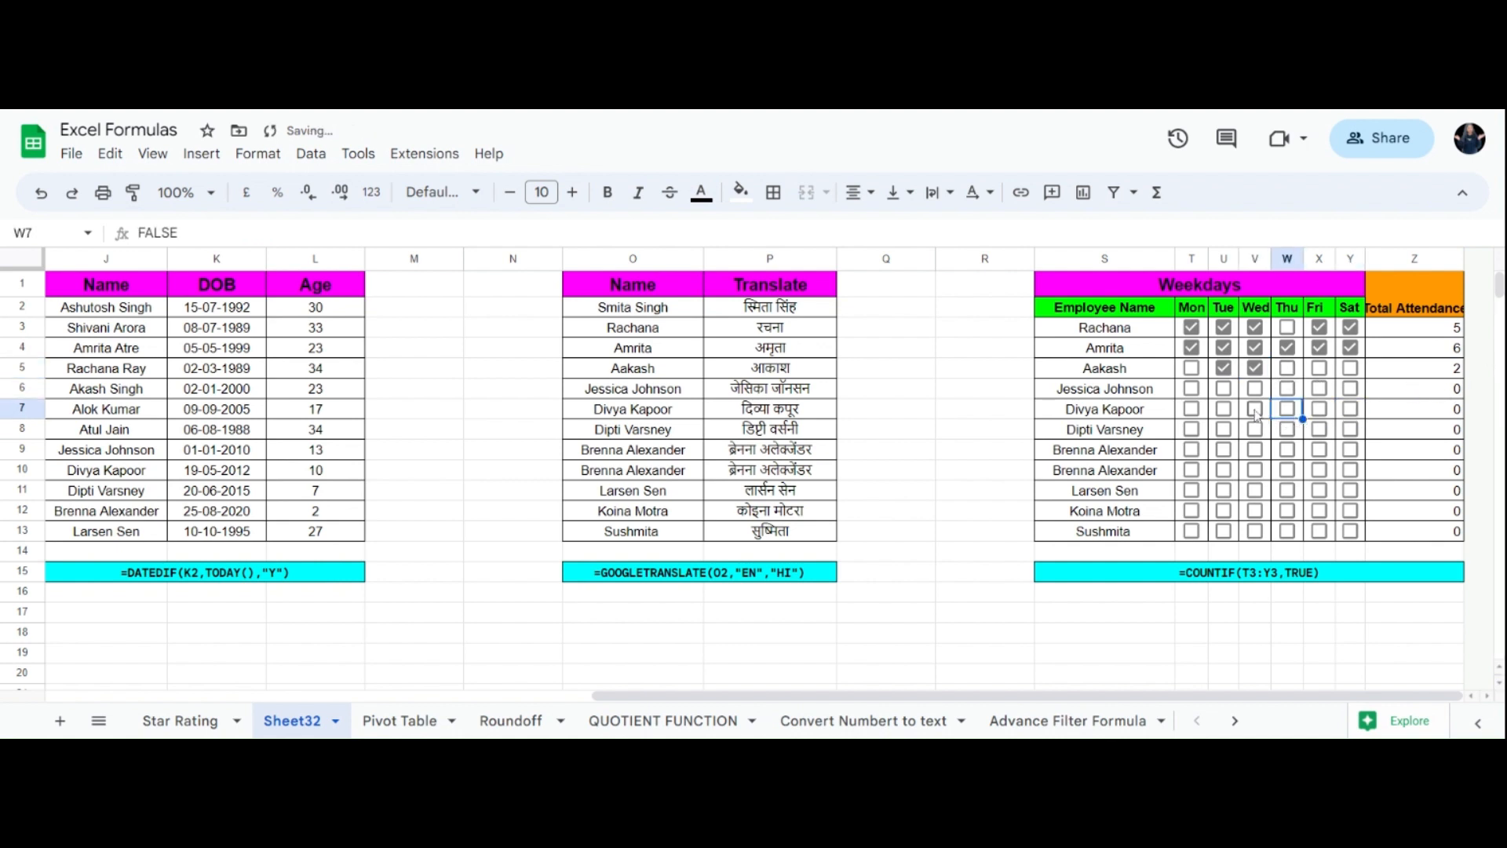
pyautogui.click(1255, 409)
pyautogui.click(1223, 409)
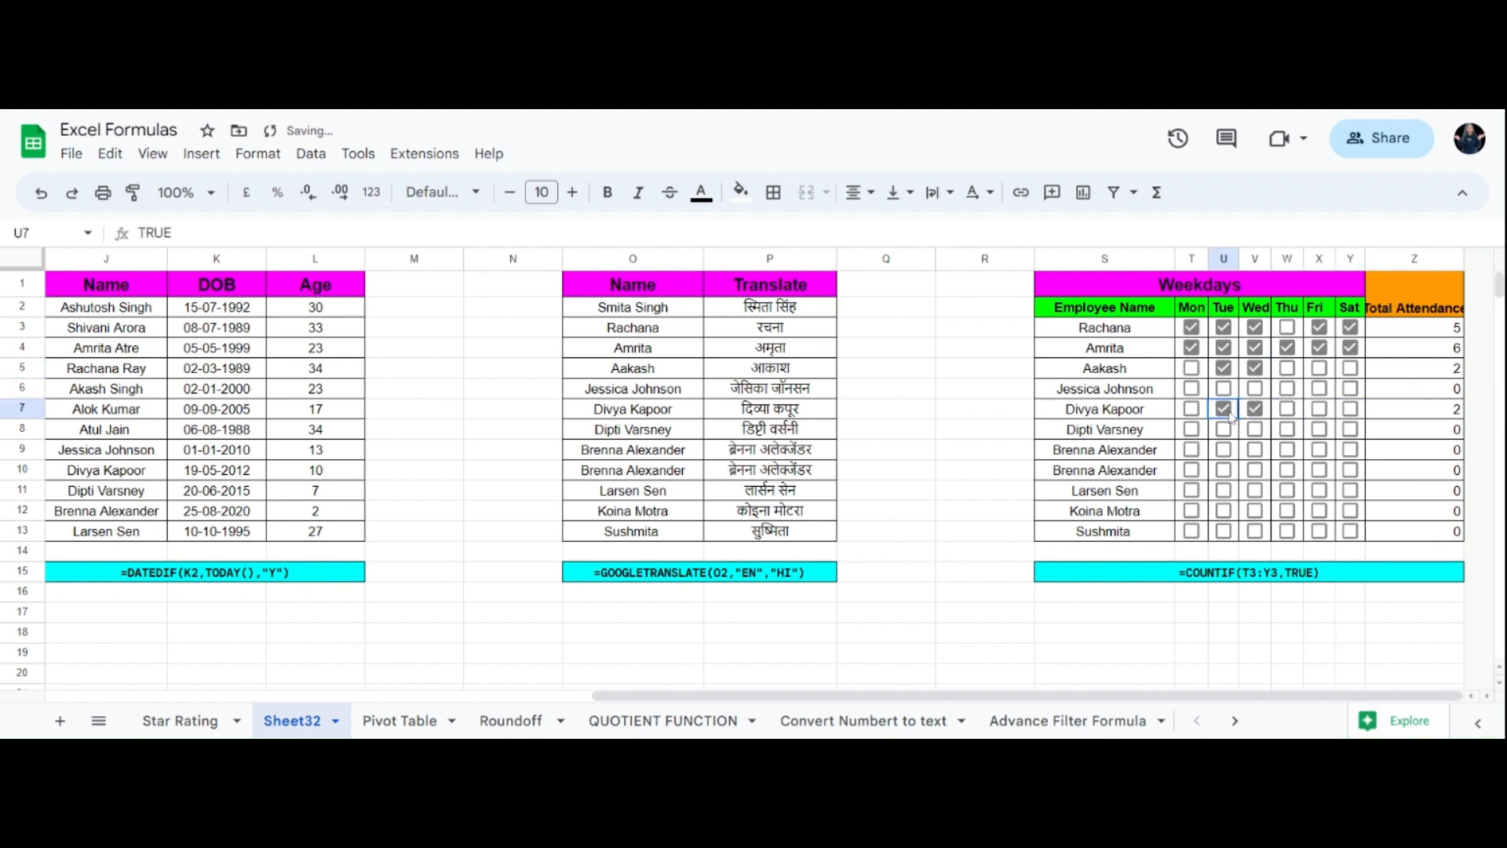
pyautogui.click(1318, 409)
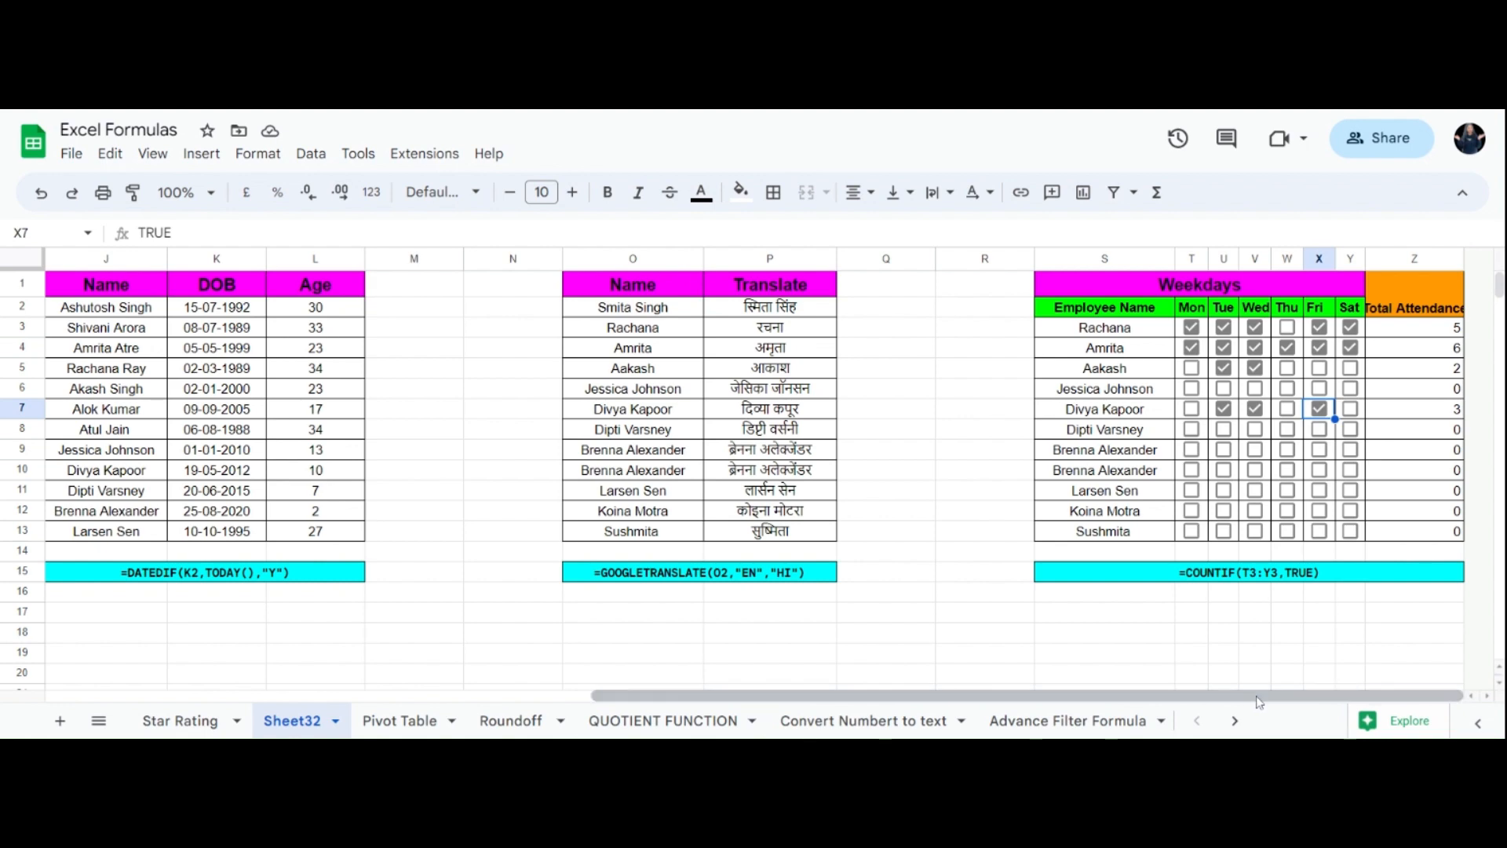
# Review the formula examples across the sheet, from the row-numbering formula in A2 to the Weekdays attendance table
pyautogui.moveTo(1258, 696); pyautogui.dragTo(465, 727)
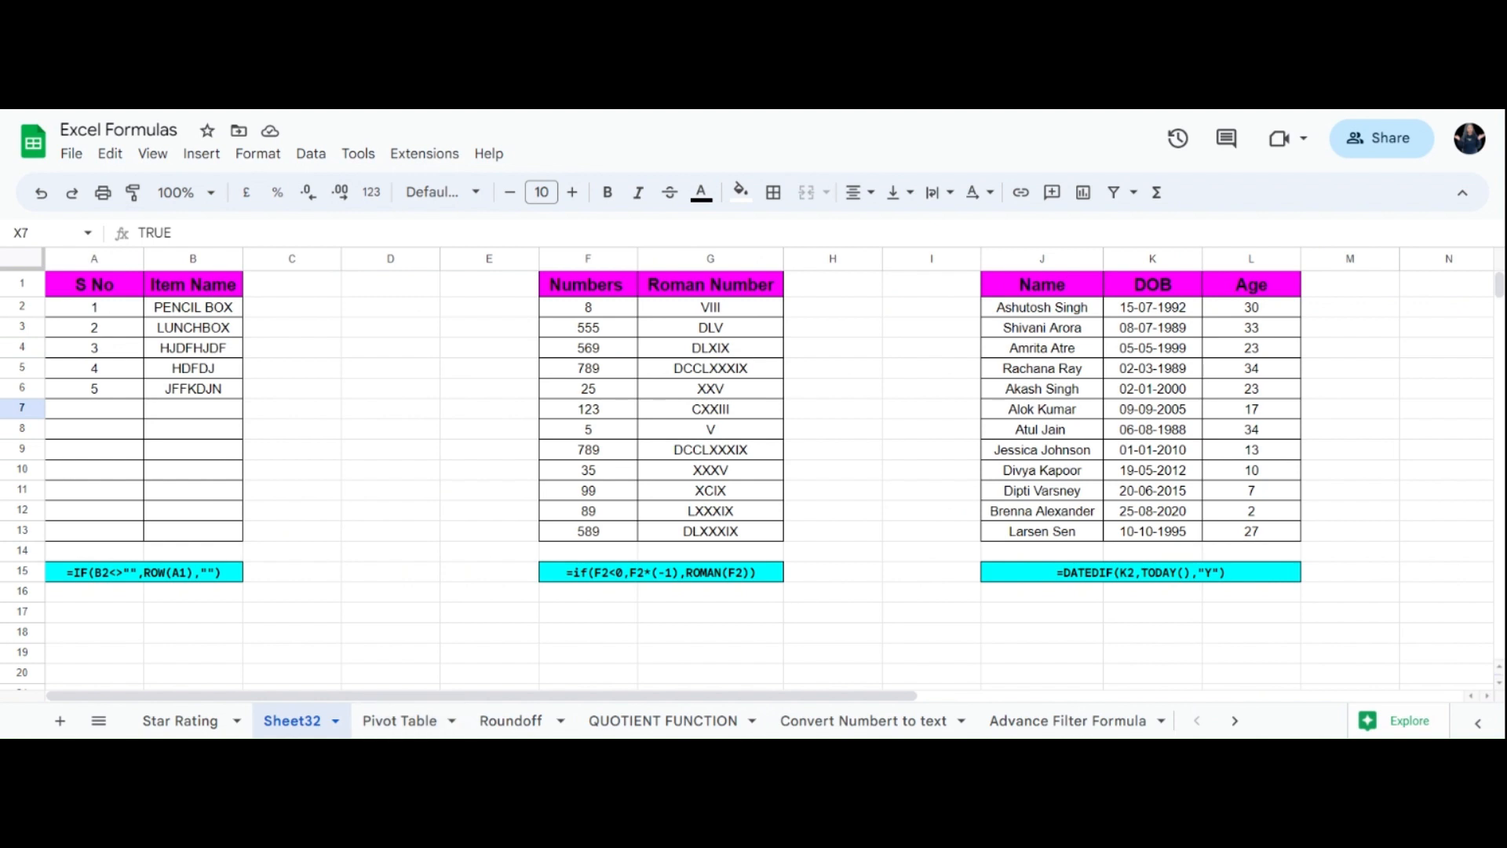
pyautogui.click(113, 312)
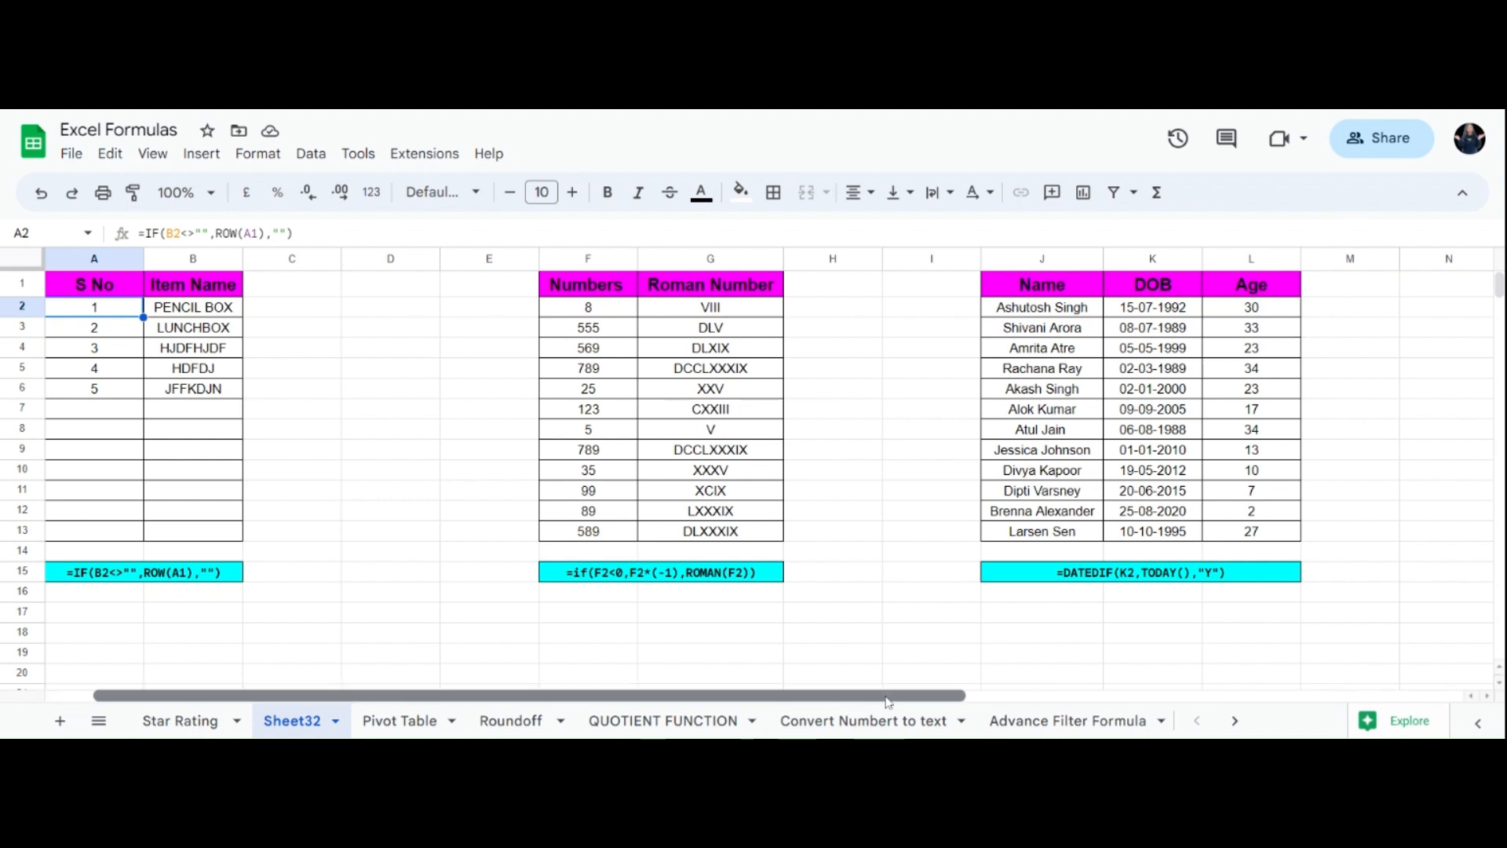
pyautogui.moveTo(888, 701); pyautogui.dragTo(1154, 692)
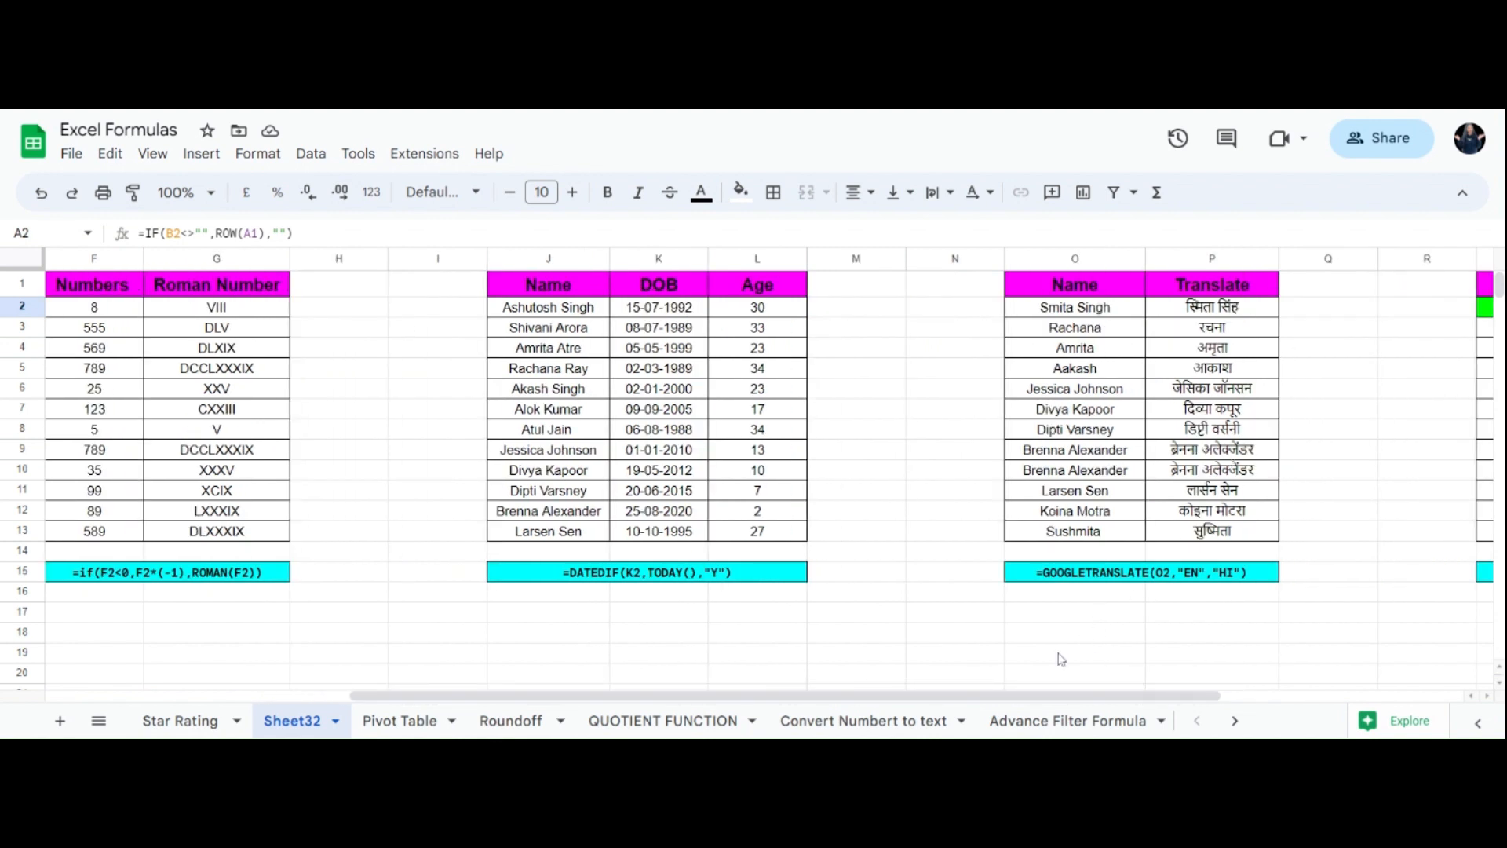
pyautogui.moveTo(1174, 698); pyautogui.dragTo(1257, 700)
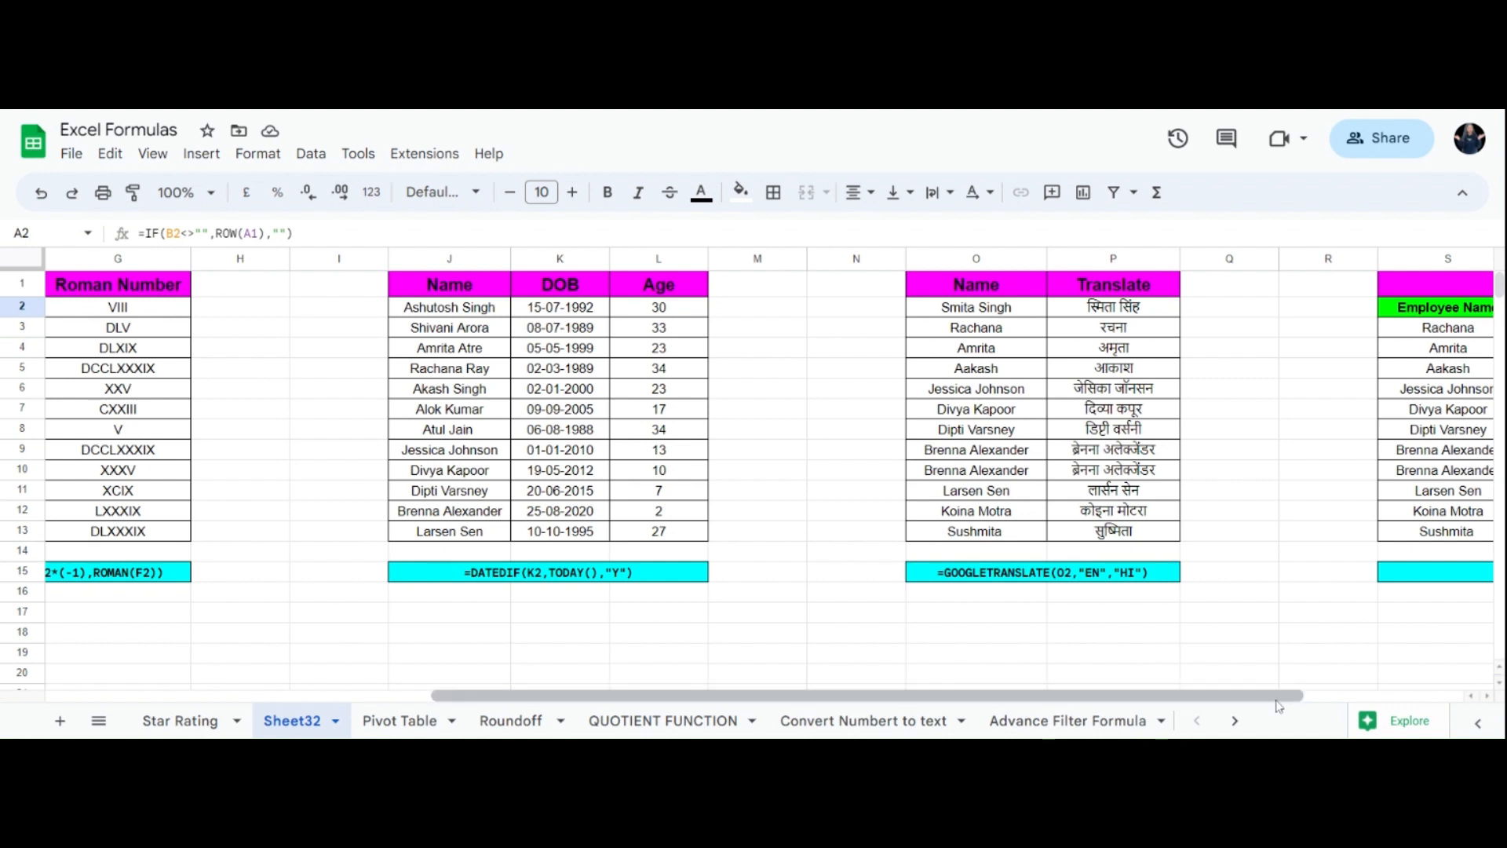
pyautogui.moveTo(1286, 700); pyautogui.dragTo(1449, 697)
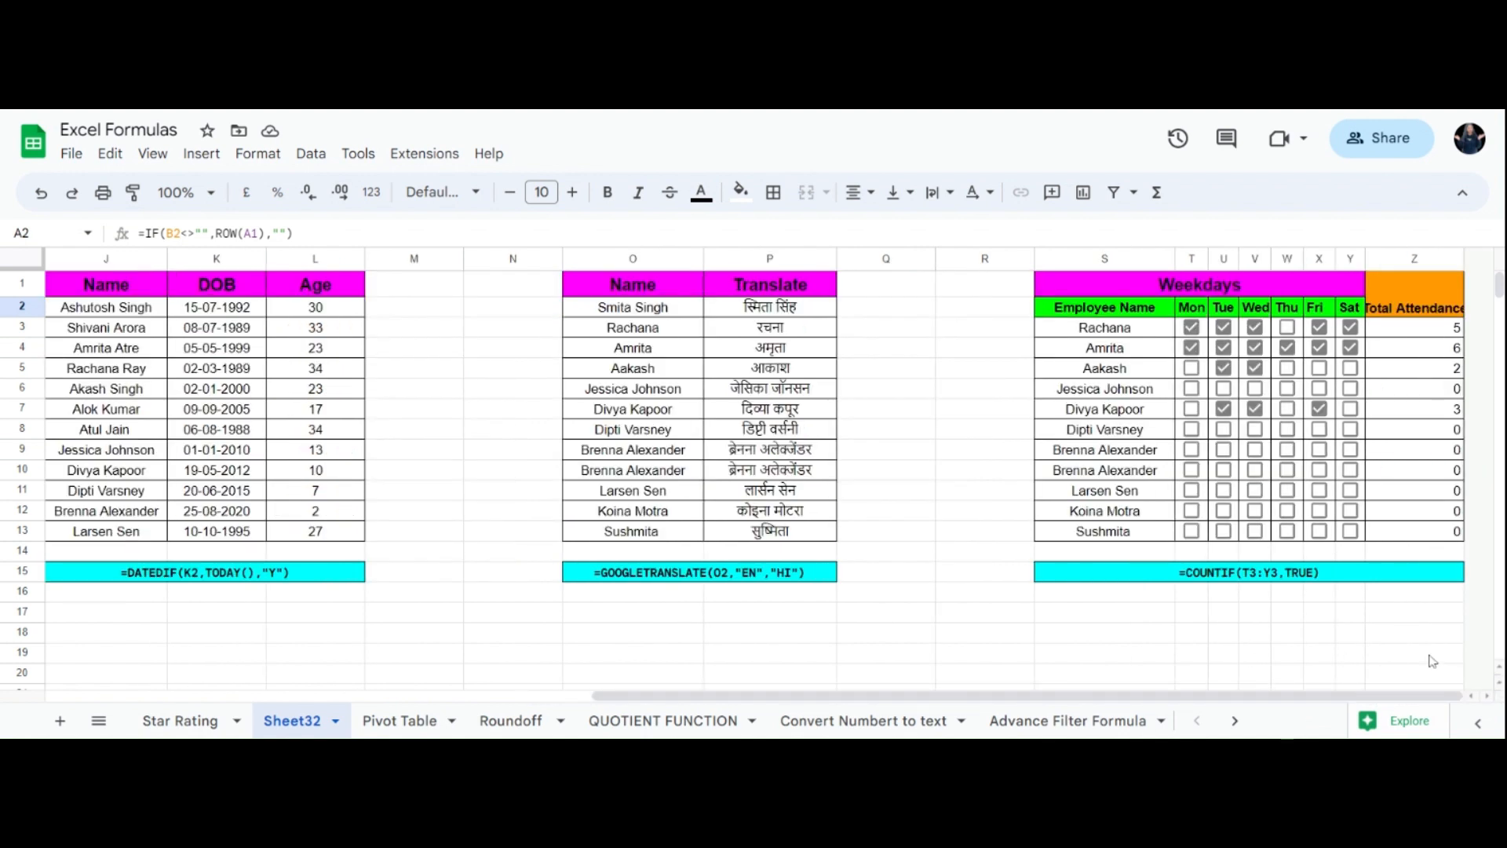